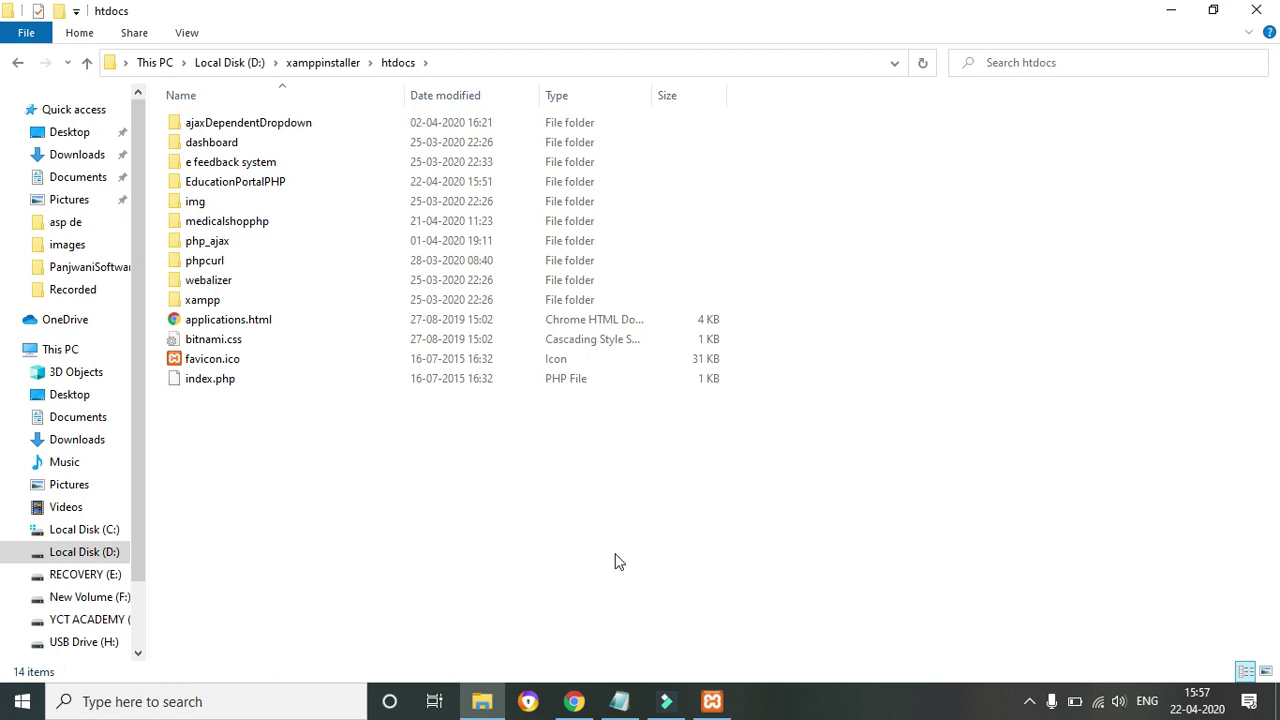
# Maximize the Chrome window and enter localhost in its address bar
pyautogui.moveTo(574, 701)
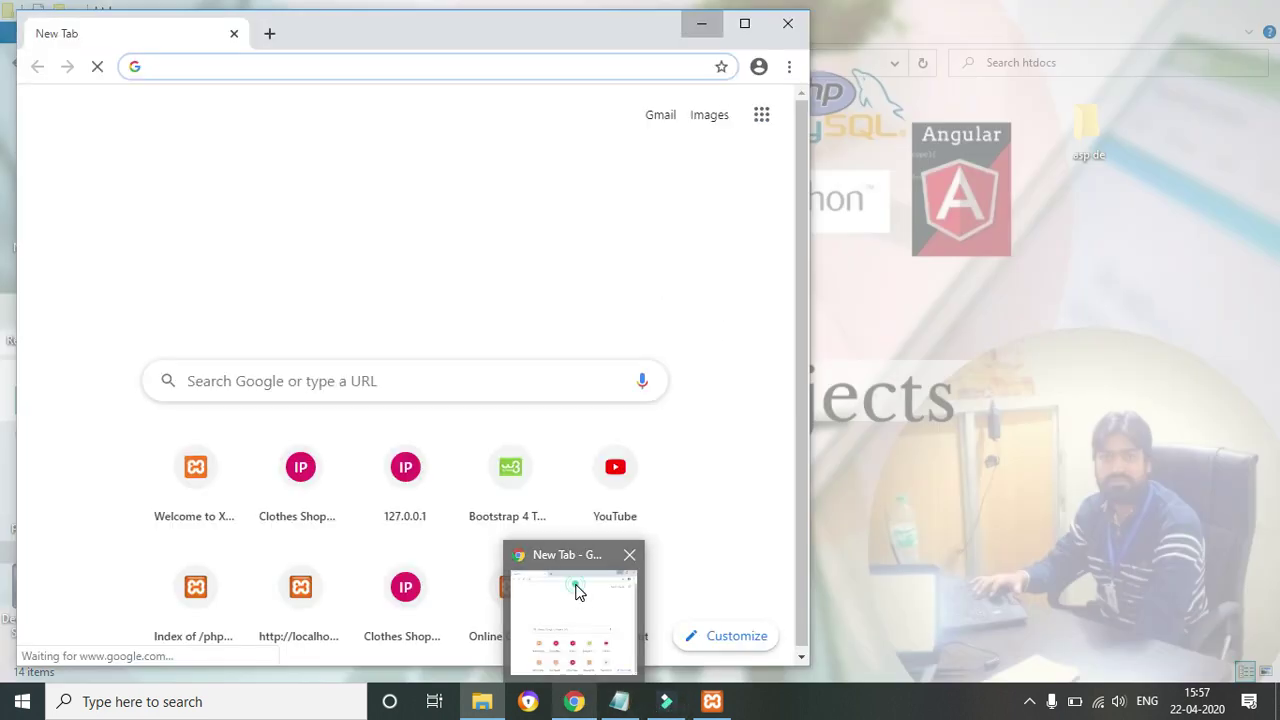
pyautogui.click(577, 593)
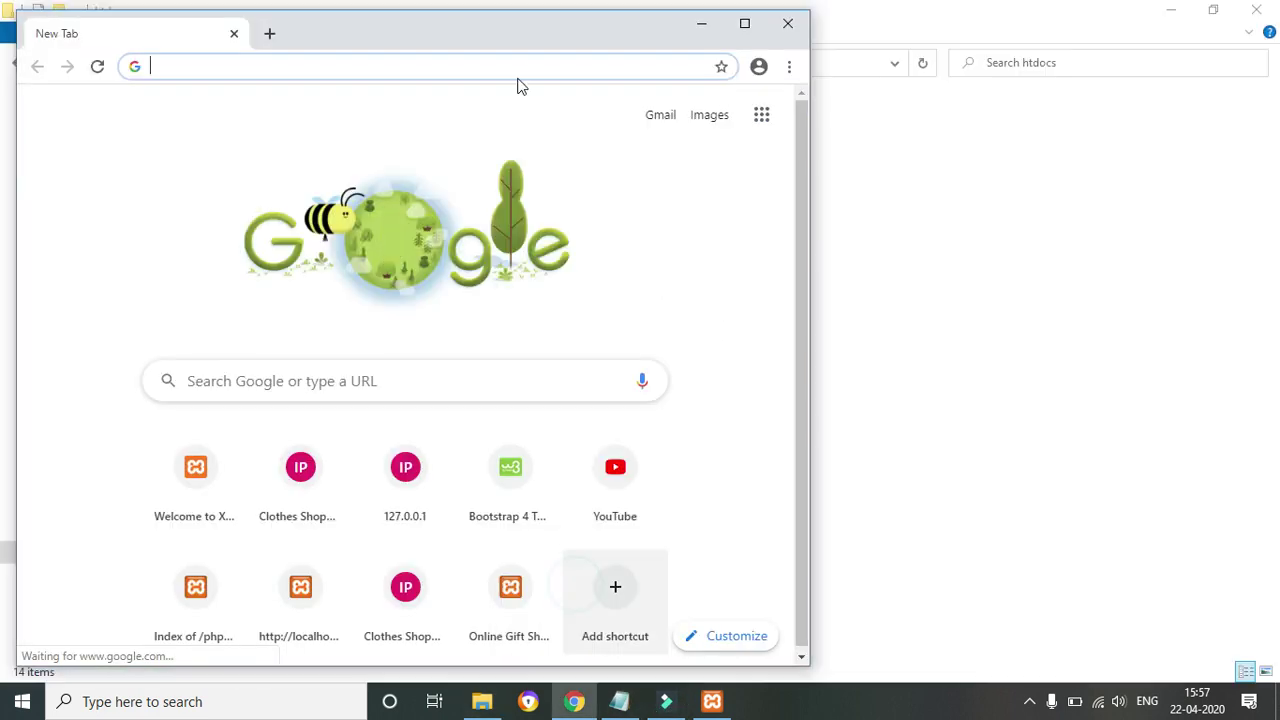
pyautogui.doubleClick(626, 36)
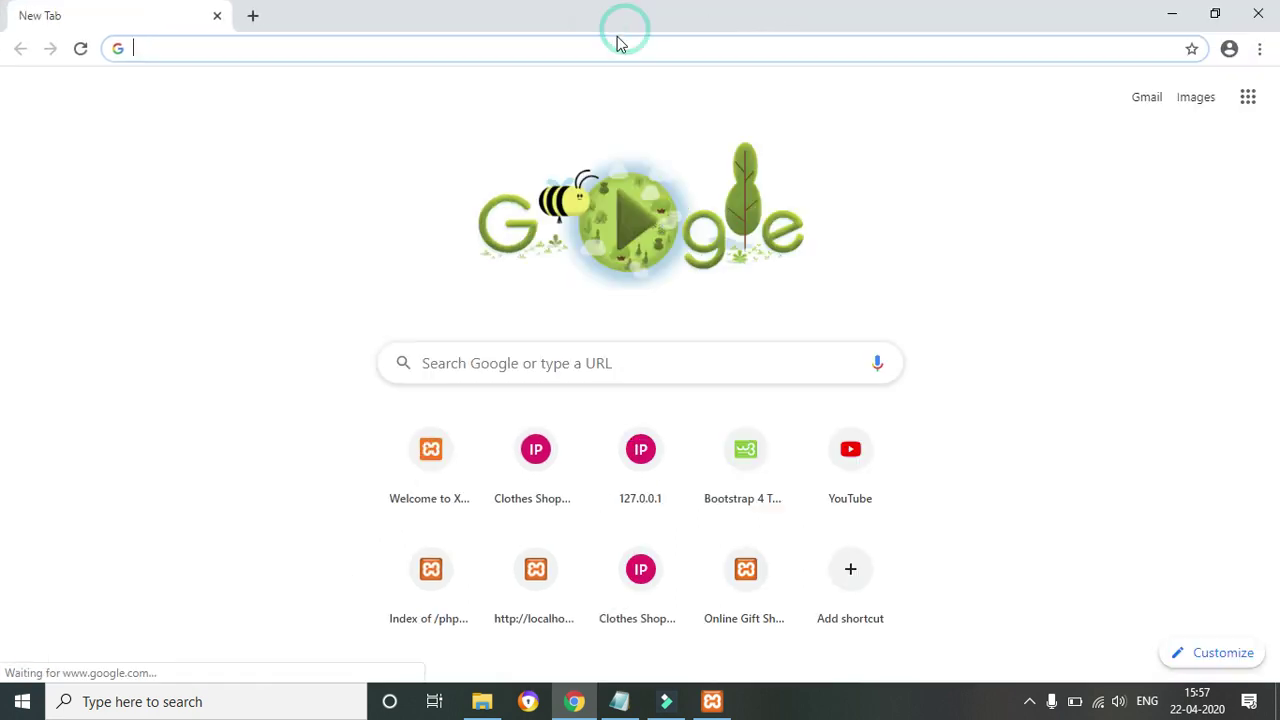
pyautogui.click(512, 56)
pyautogui.write('localhost')
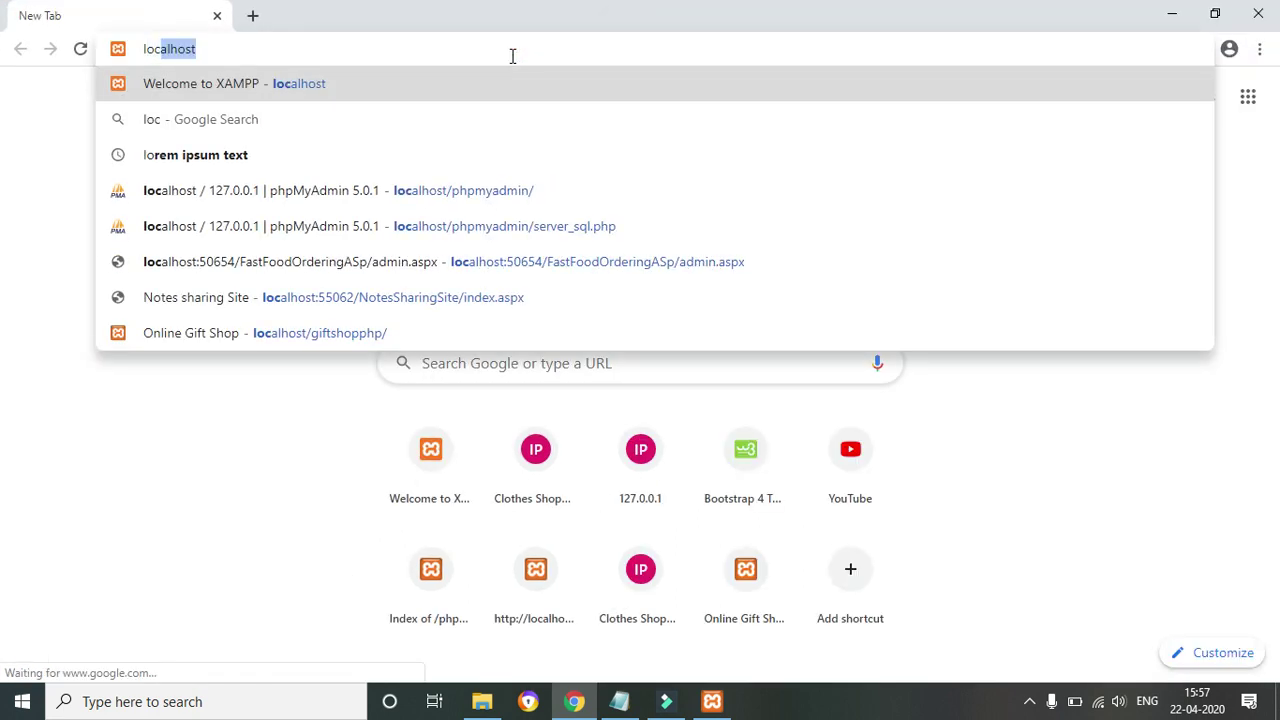
pyautogui.click(512, 56)
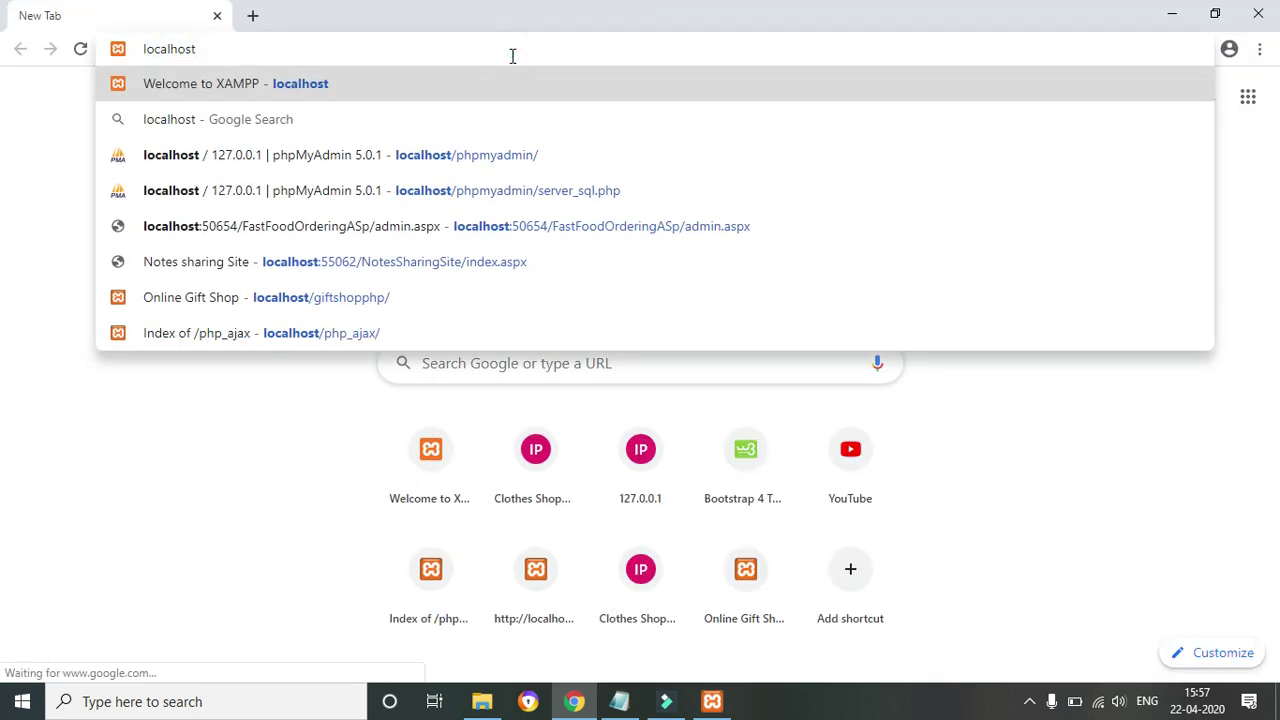
pyautogui.click(482, 701)
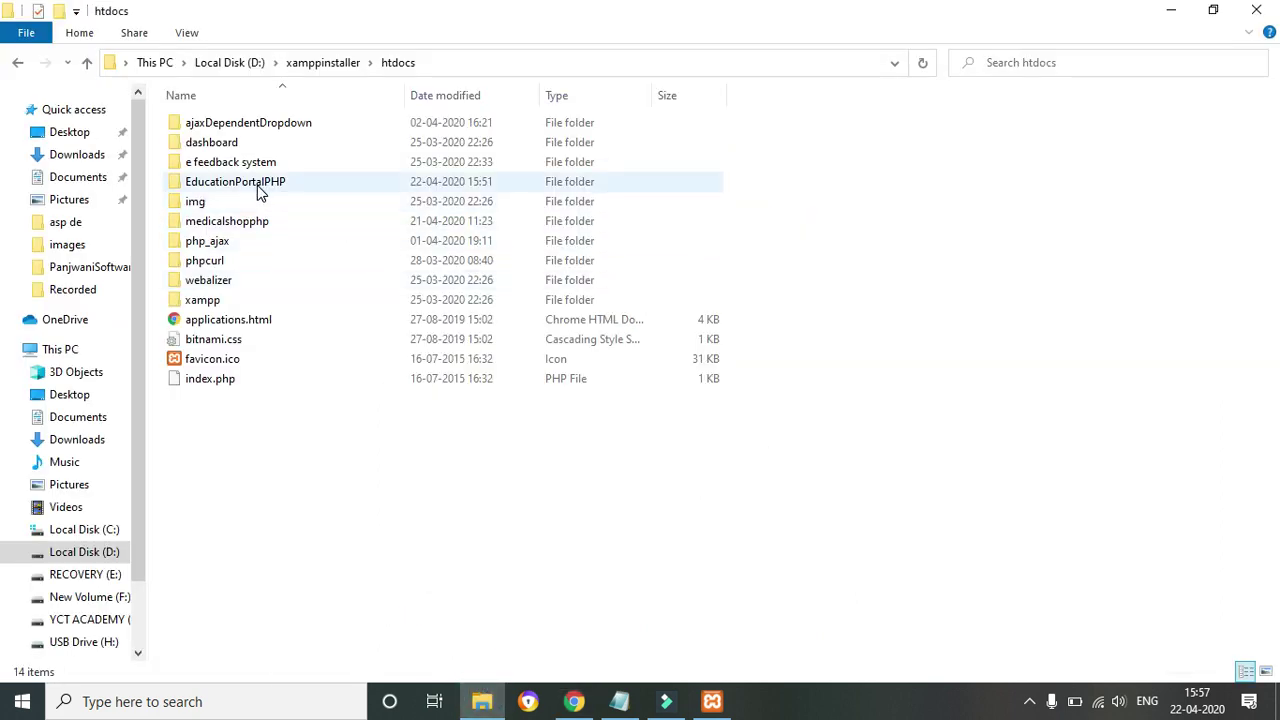
# Open the EducationPortalPHP folder in htdocs and select its name in the path bar
pyautogui.doubleClick(243, 186)
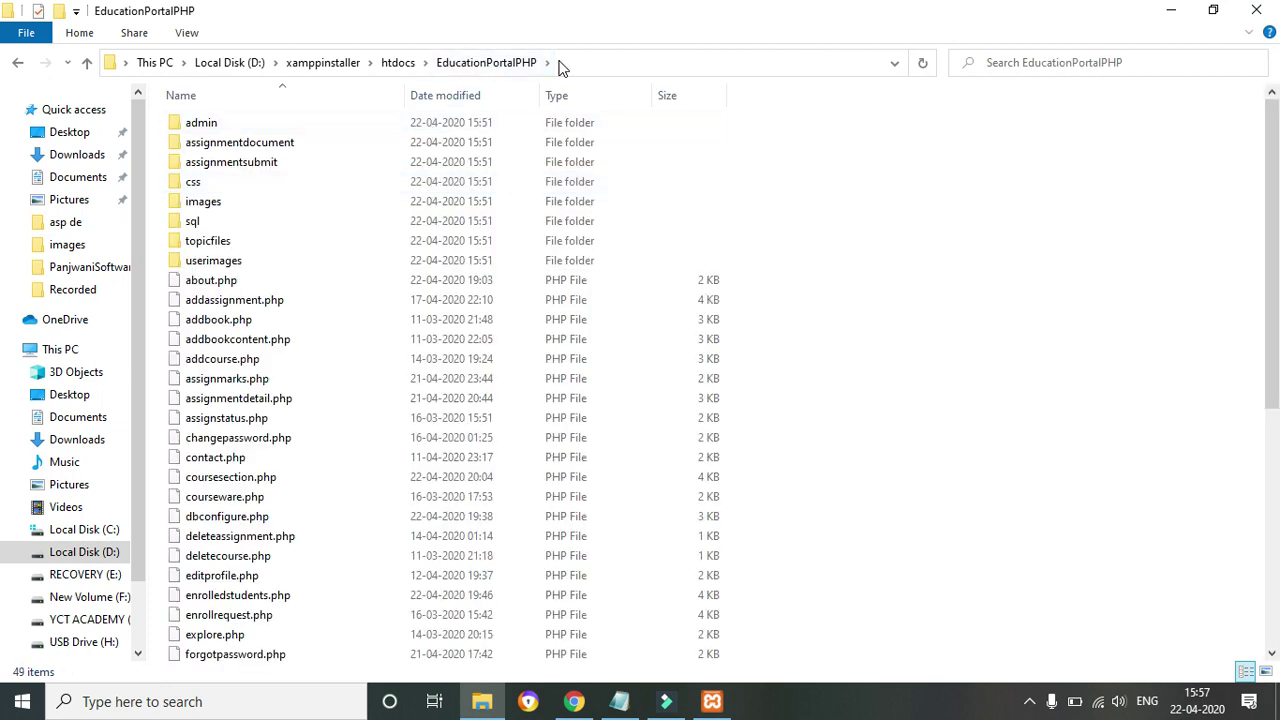
pyautogui.click(560, 66)
pyautogui.moveTo(371, 62); pyautogui.dragTo(265, 60)
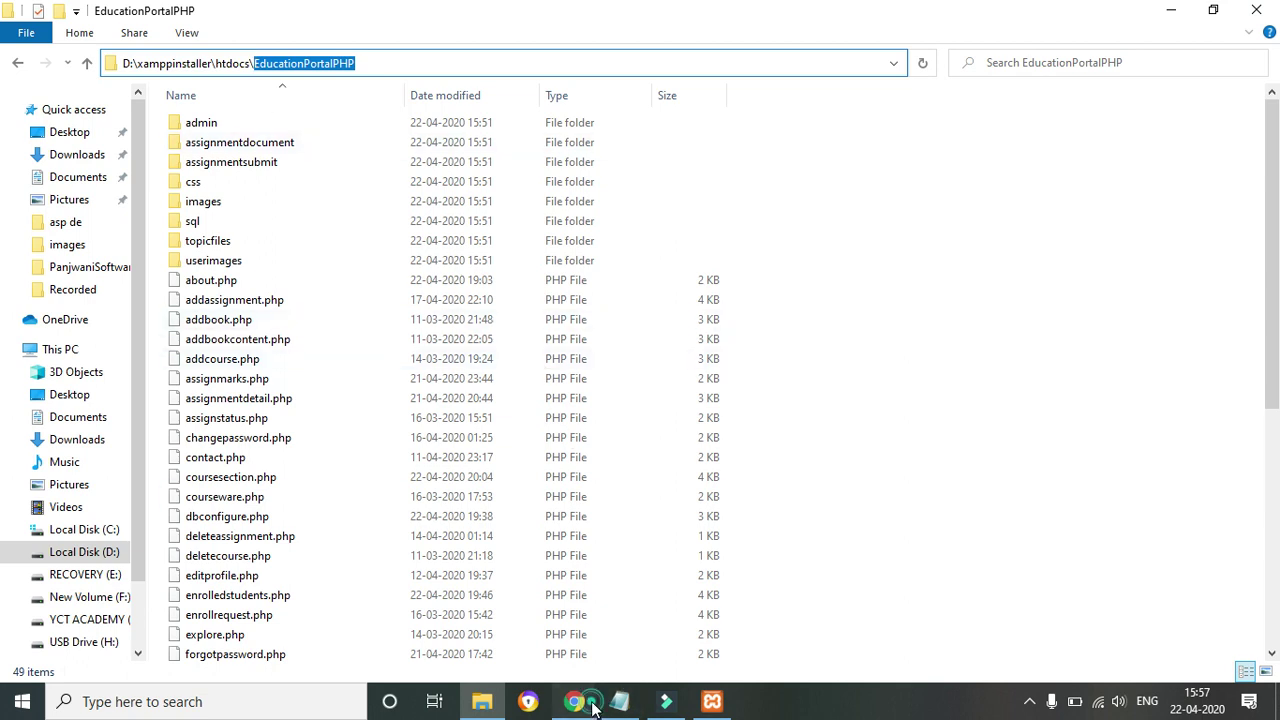
pyautogui.click(593, 704)
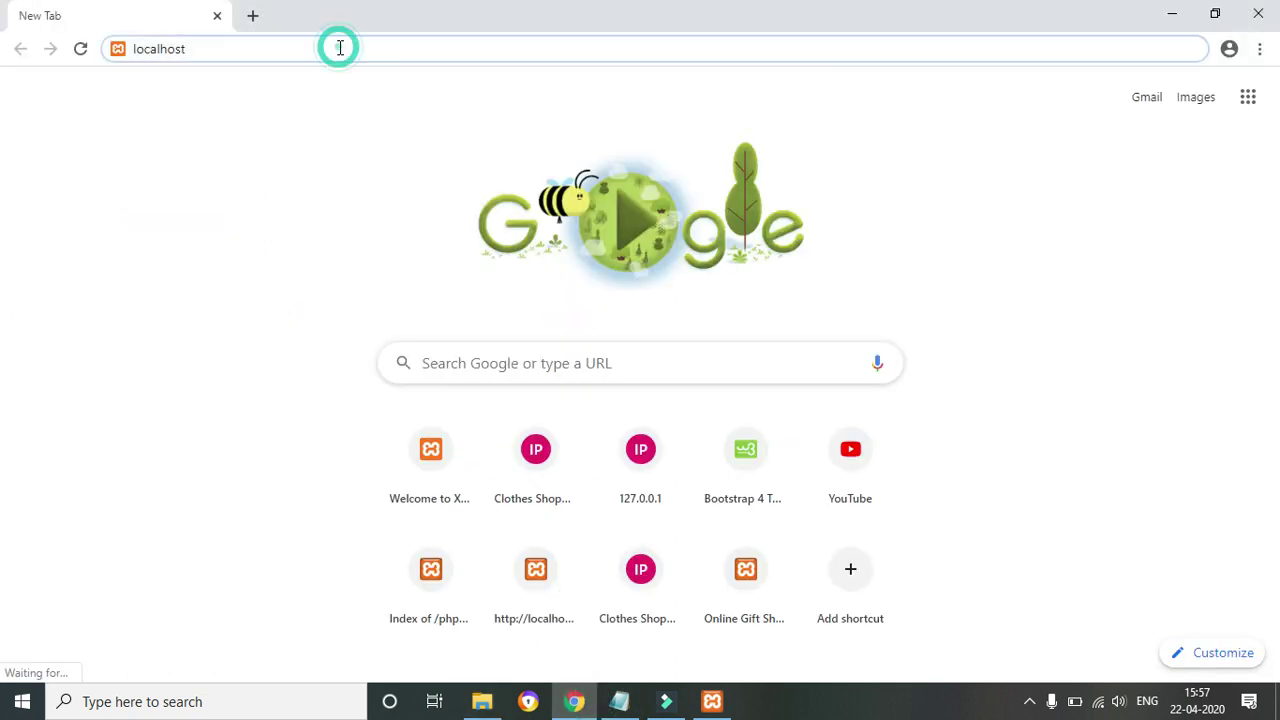
# Load localhost/EducationPortalPHP and scroll through the portal home page
pyautogui.write('/EducationPortalPHP')
pyautogui.press('Return')
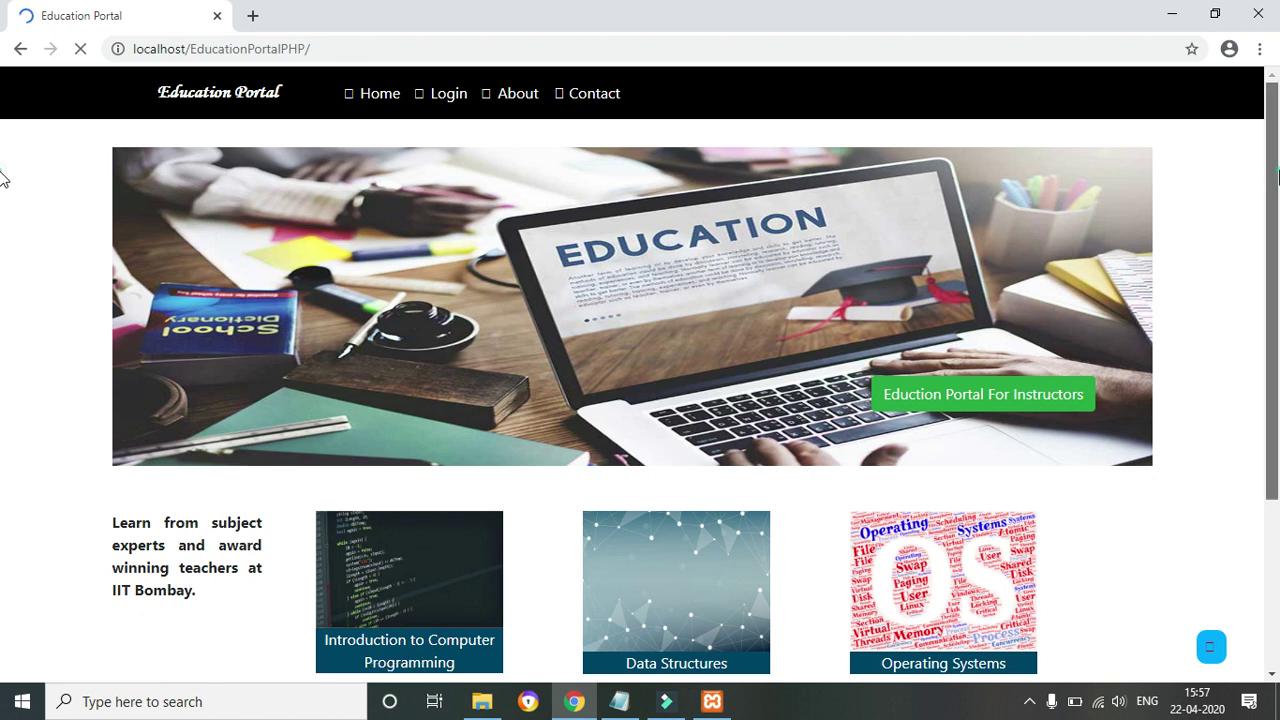
pyautogui.scroll(-3, 1276, 213)
pyautogui.scroll(2, 1276, 213)
pyautogui.scroll(1, 1276, 213)
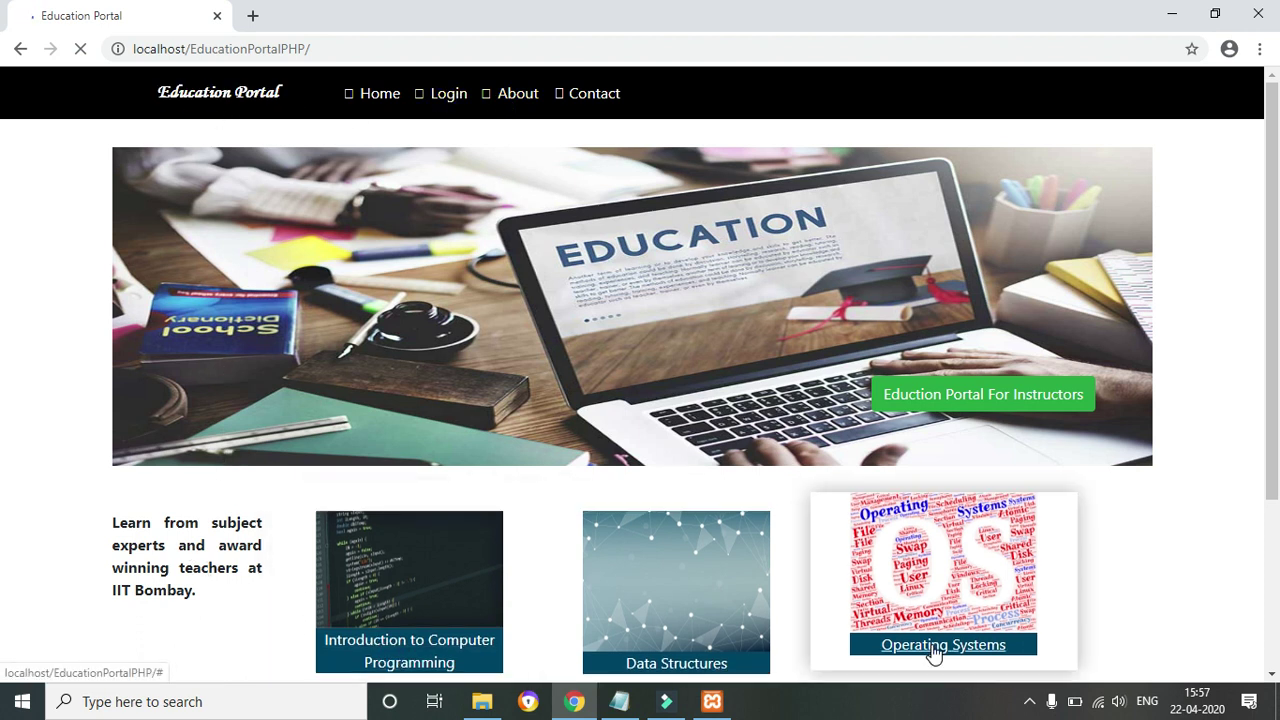
pyautogui.scroll(-3, 2, 305)
pyautogui.scroll(3, 6, 429)
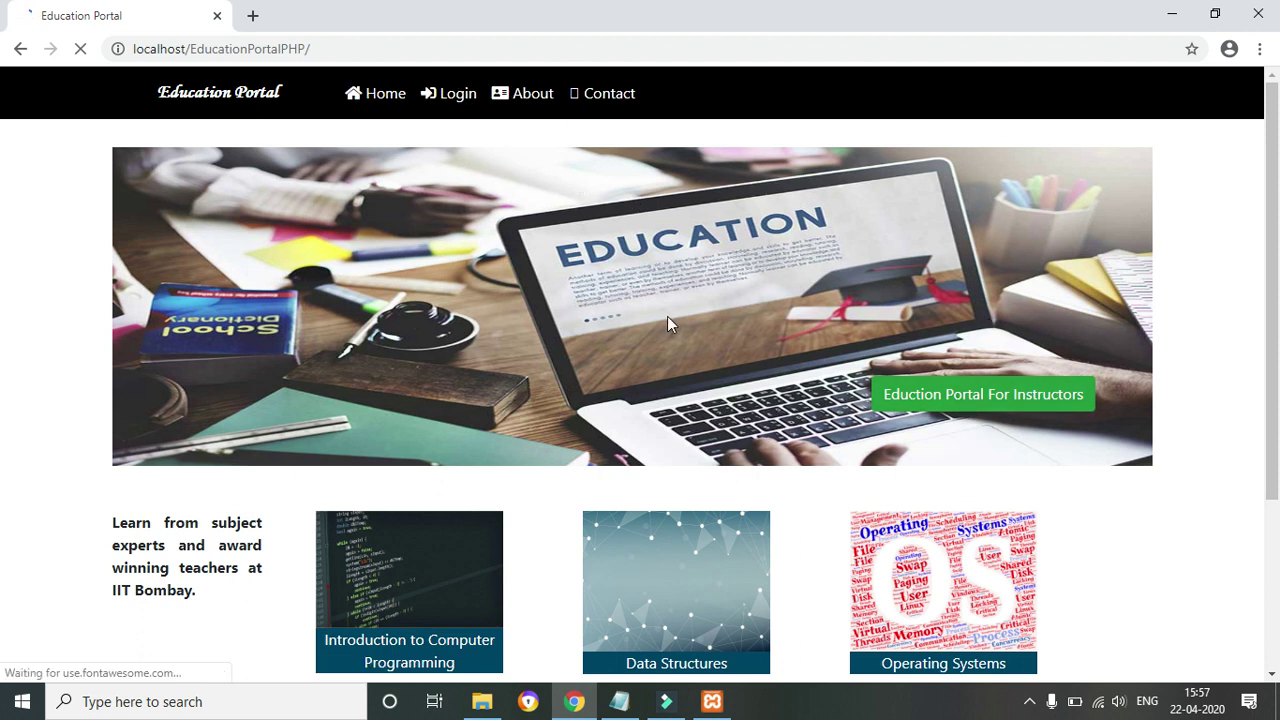
# Open a new tab to localhost, showing the XAMPP dashboard
pyautogui.click(253, 16)
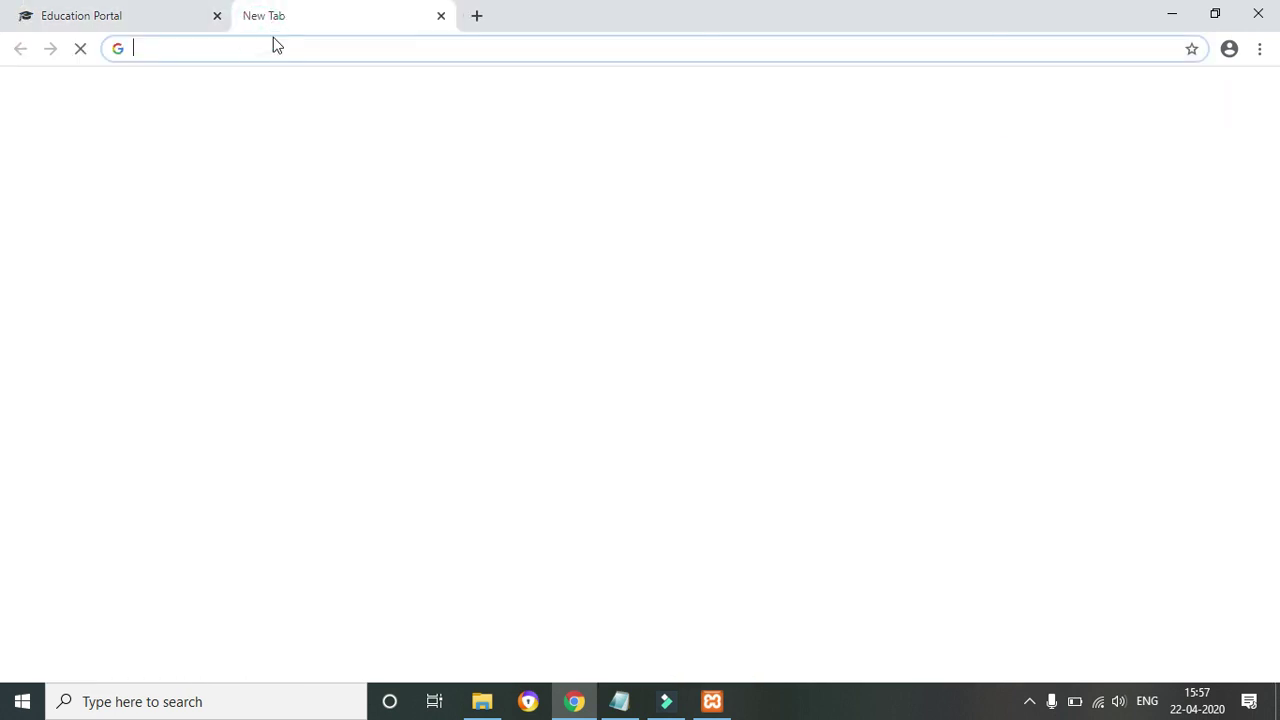
pyautogui.click(274, 42)
pyautogui.write('local')
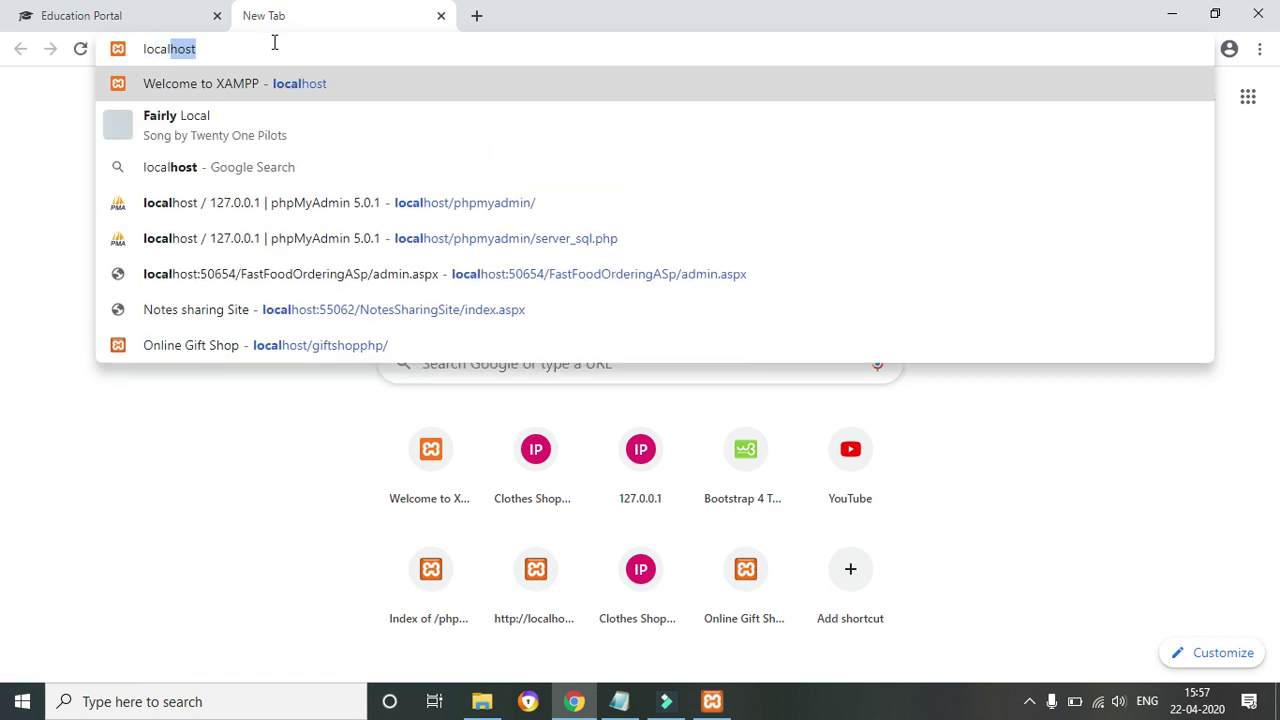
pyautogui.click(274, 42)
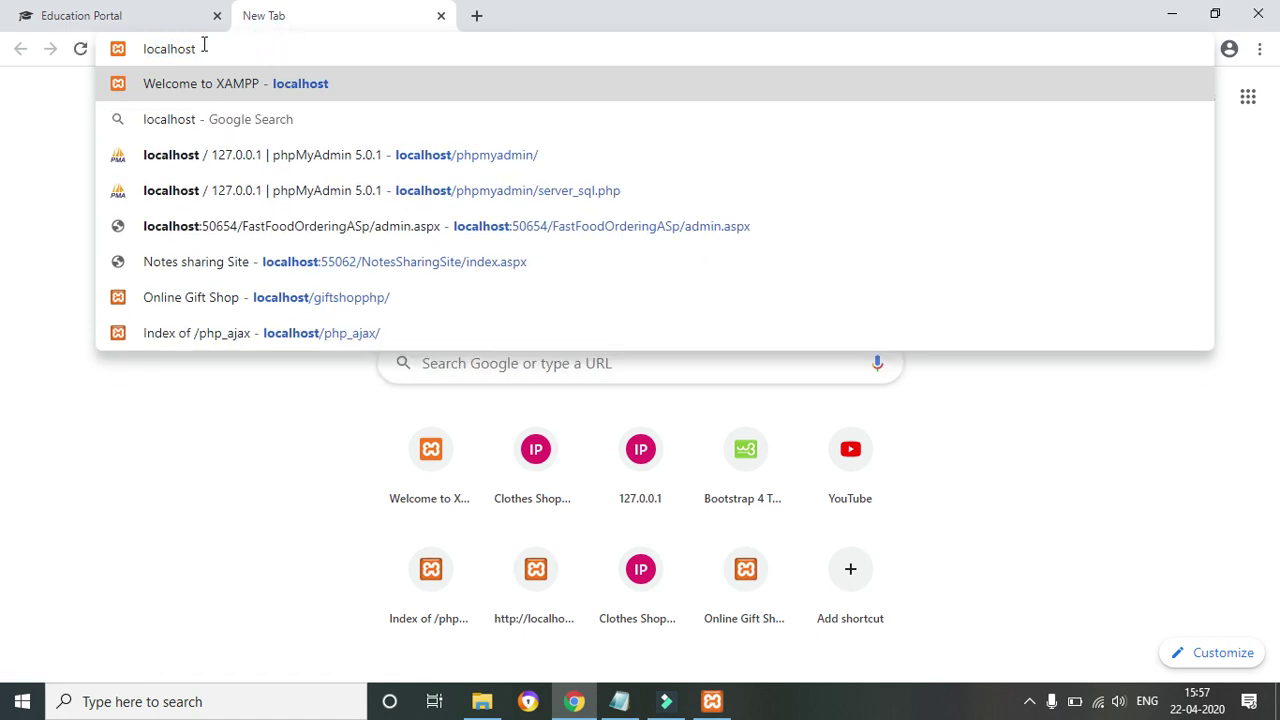
pyautogui.press('Return')
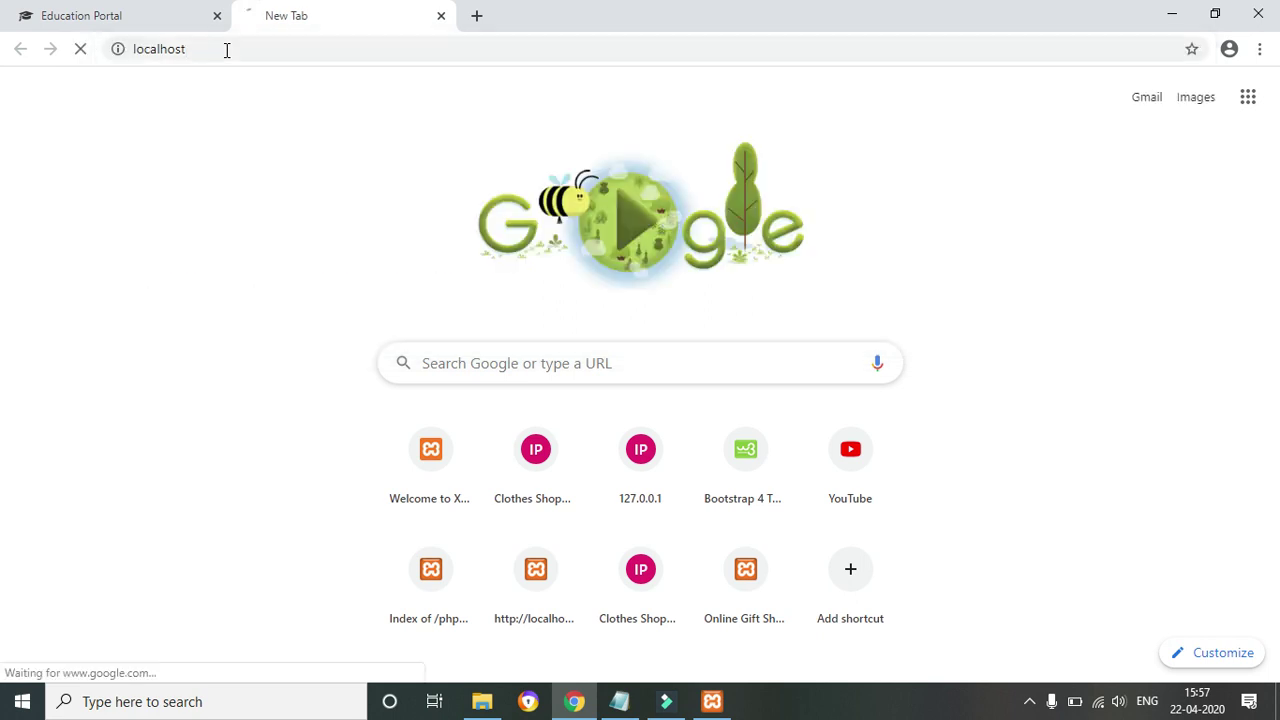
pyautogui.click(476, 705)
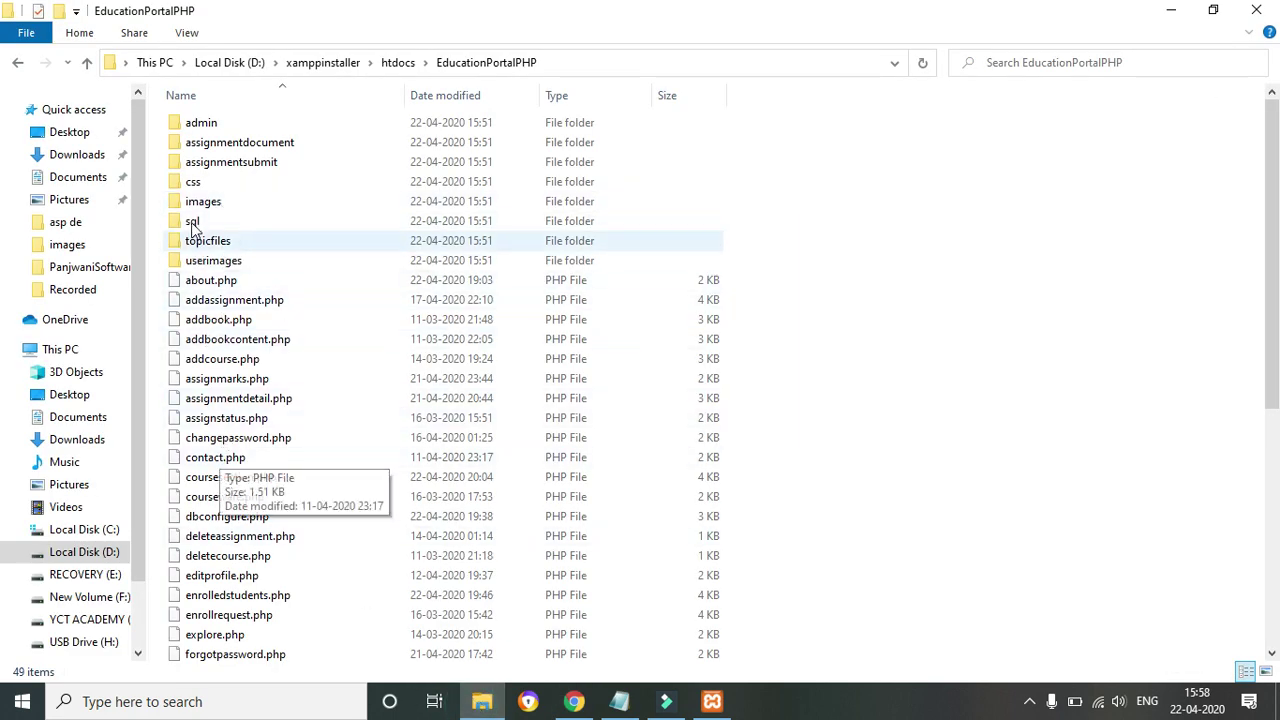
# Open educationportalphp.sql from the project's sql folder in Notepad++
pyautogui.click(202, 227)
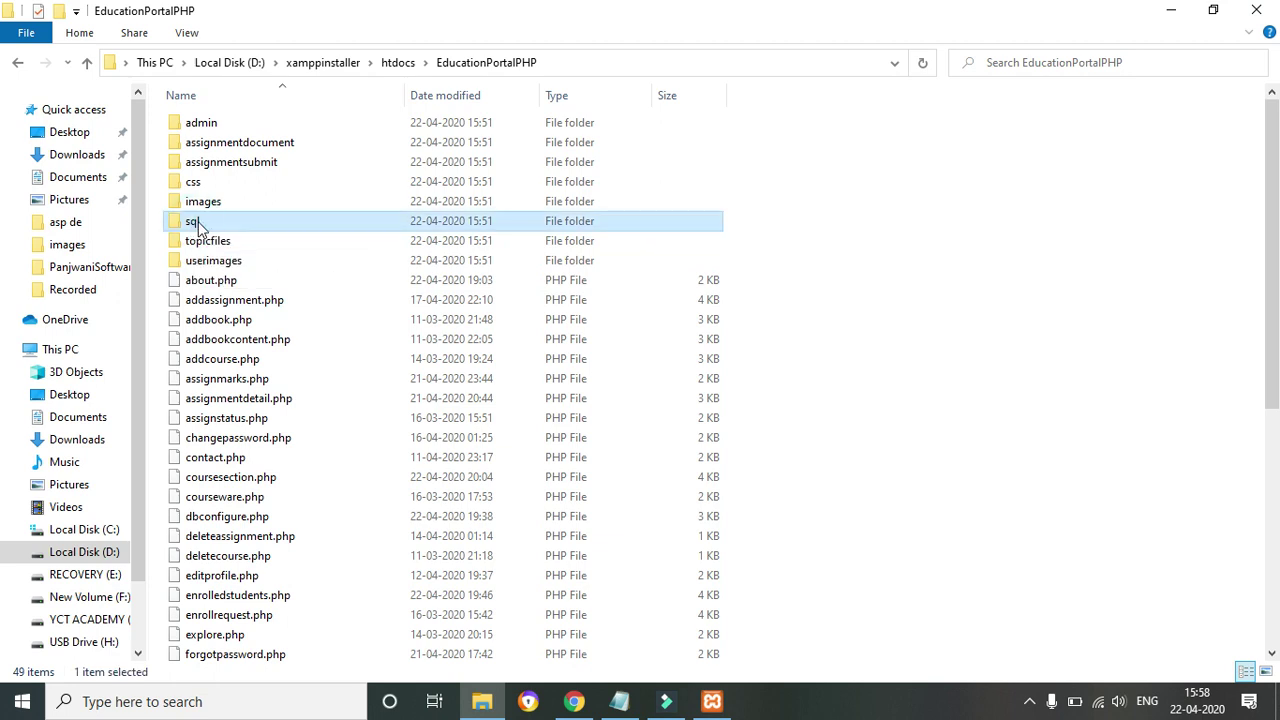
pyautogui.doubleClick(193, 224)
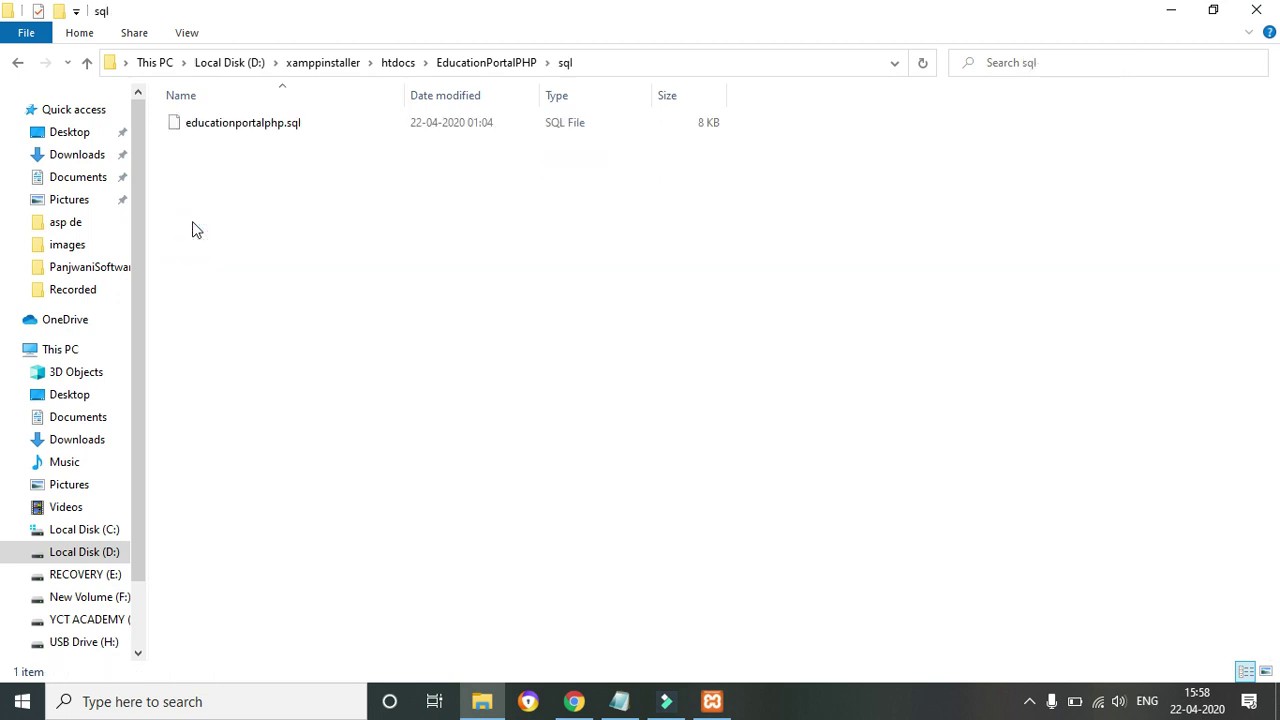
pyautogui.rightClick(240, 131)
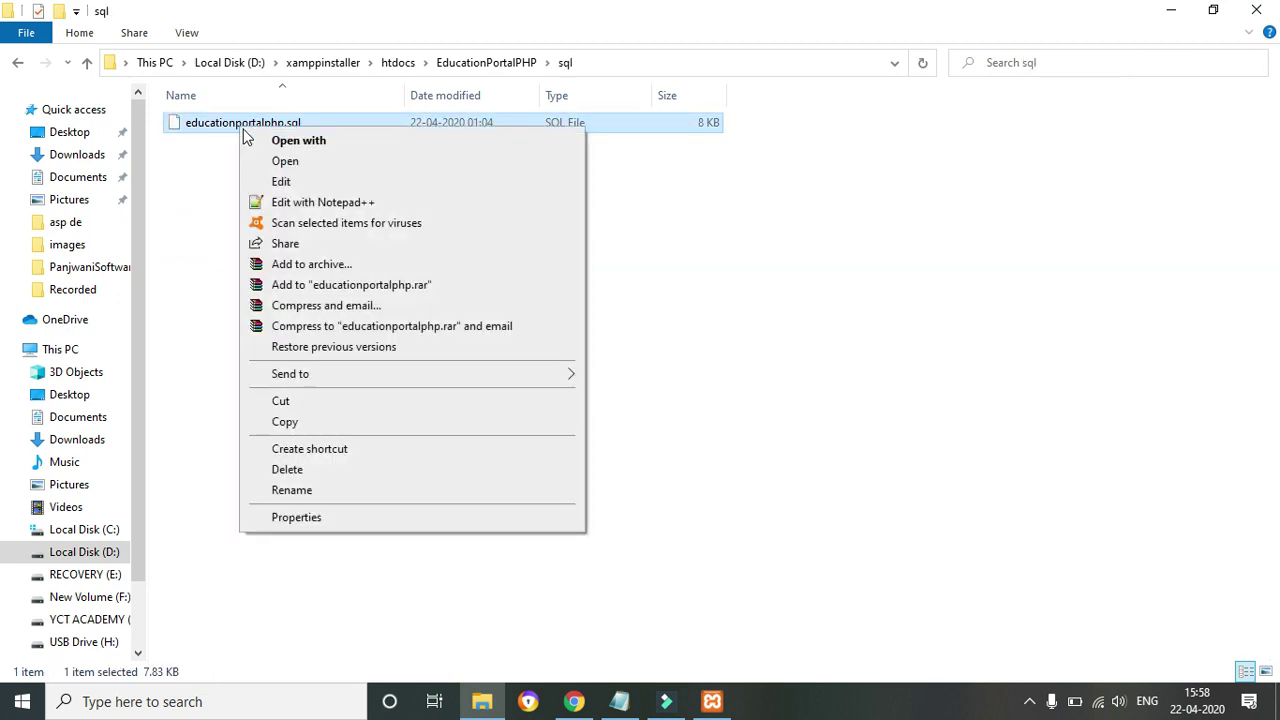
pyautogui.click(301, 203)
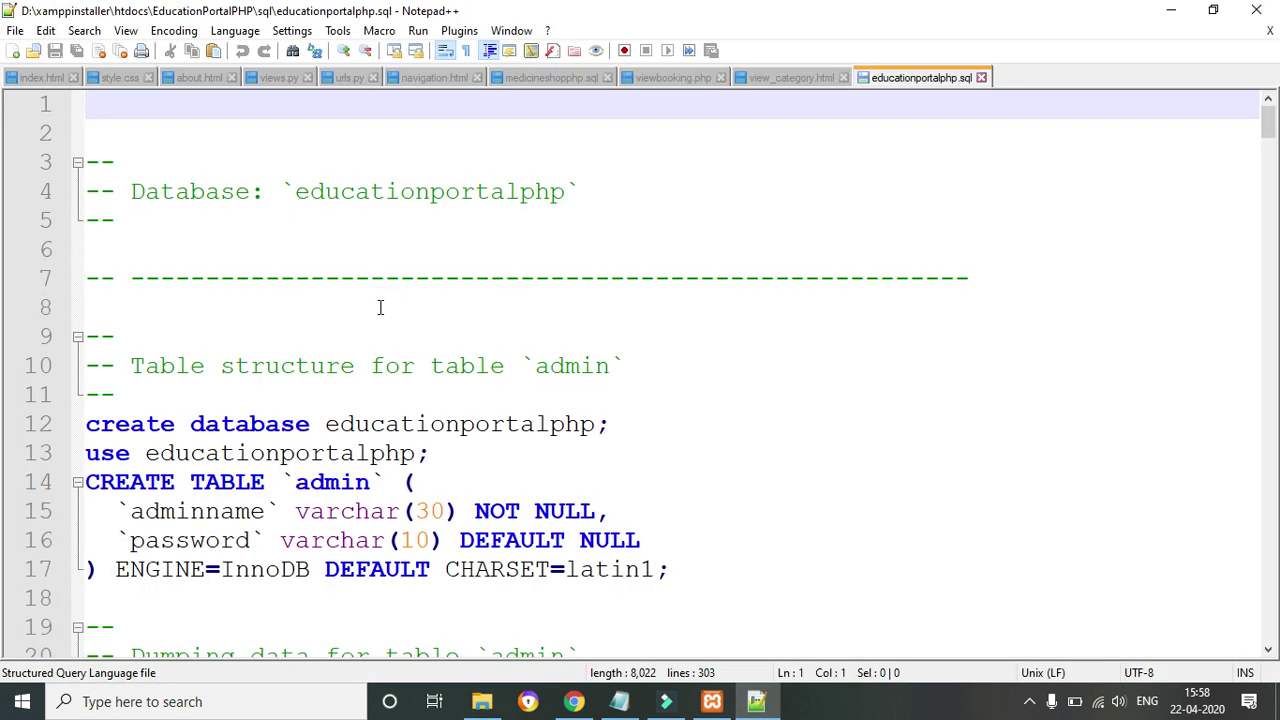
# Select and copy the entire 303-line SQL script
pyautogui.click(553, 407)
pyautogui.hotkey('ctrl', 'a')
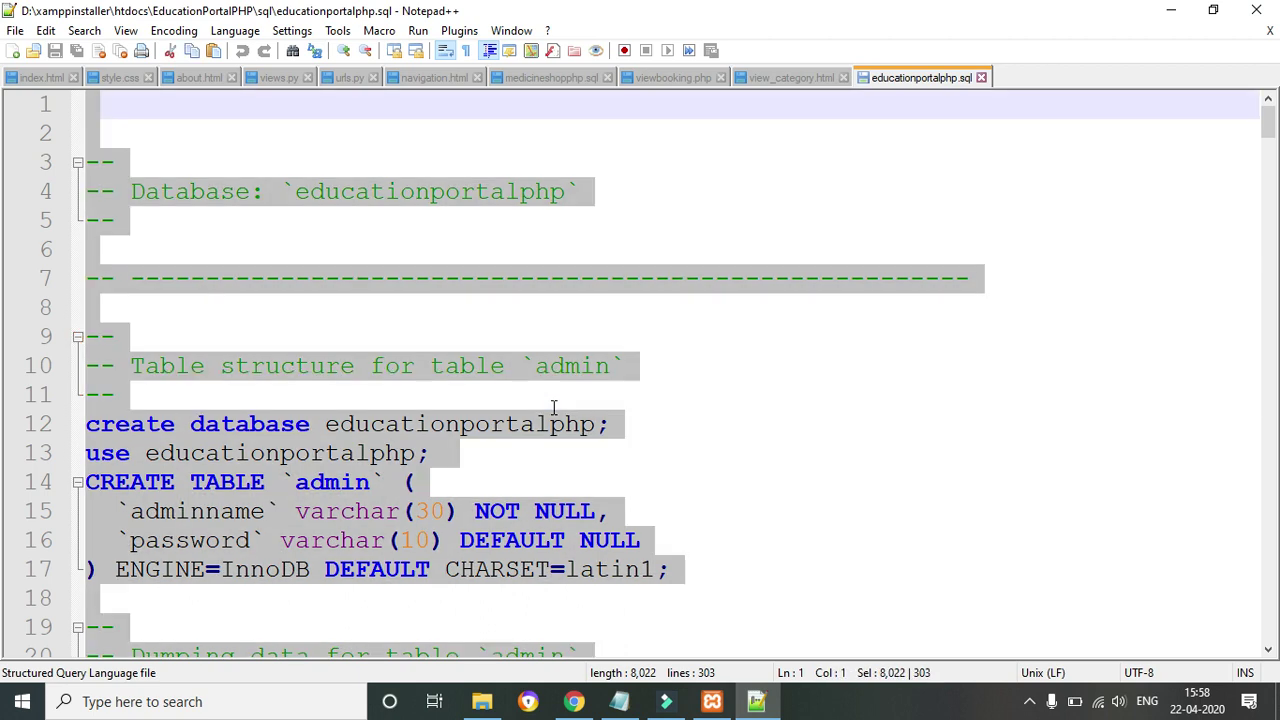
pyautogui.rightClick(303, 490)
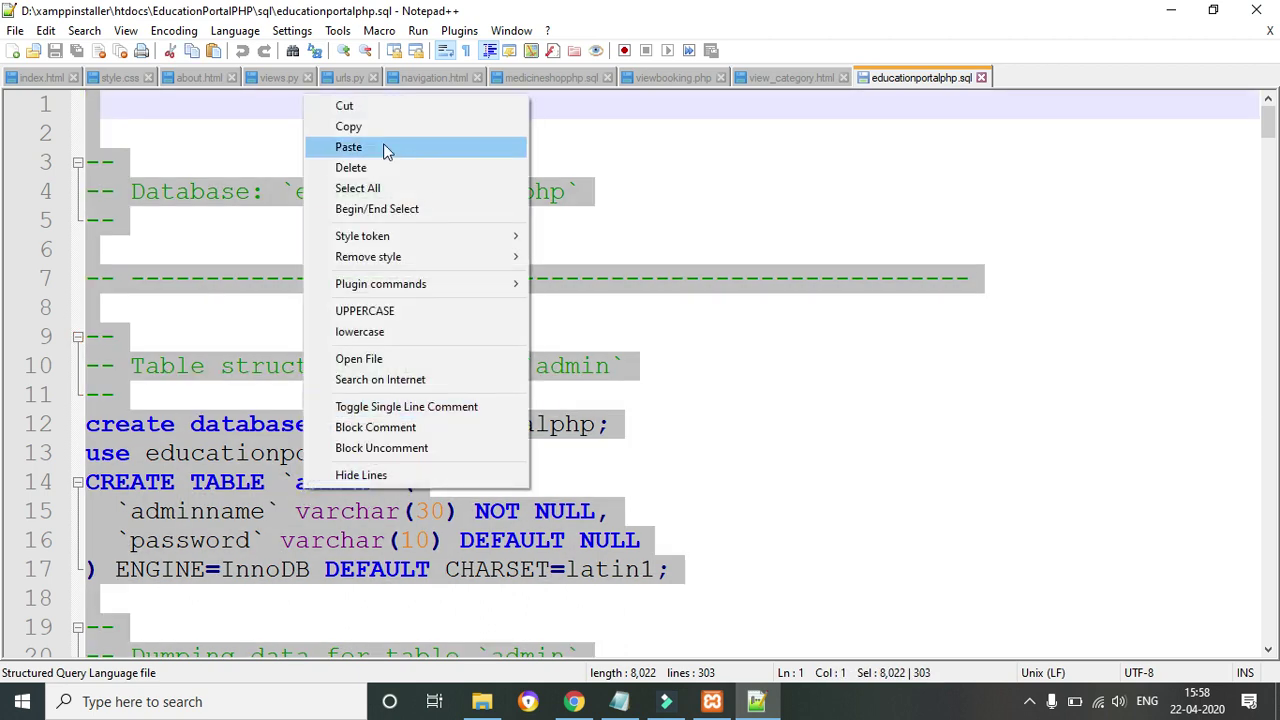
pyautogui.click(355, 129)
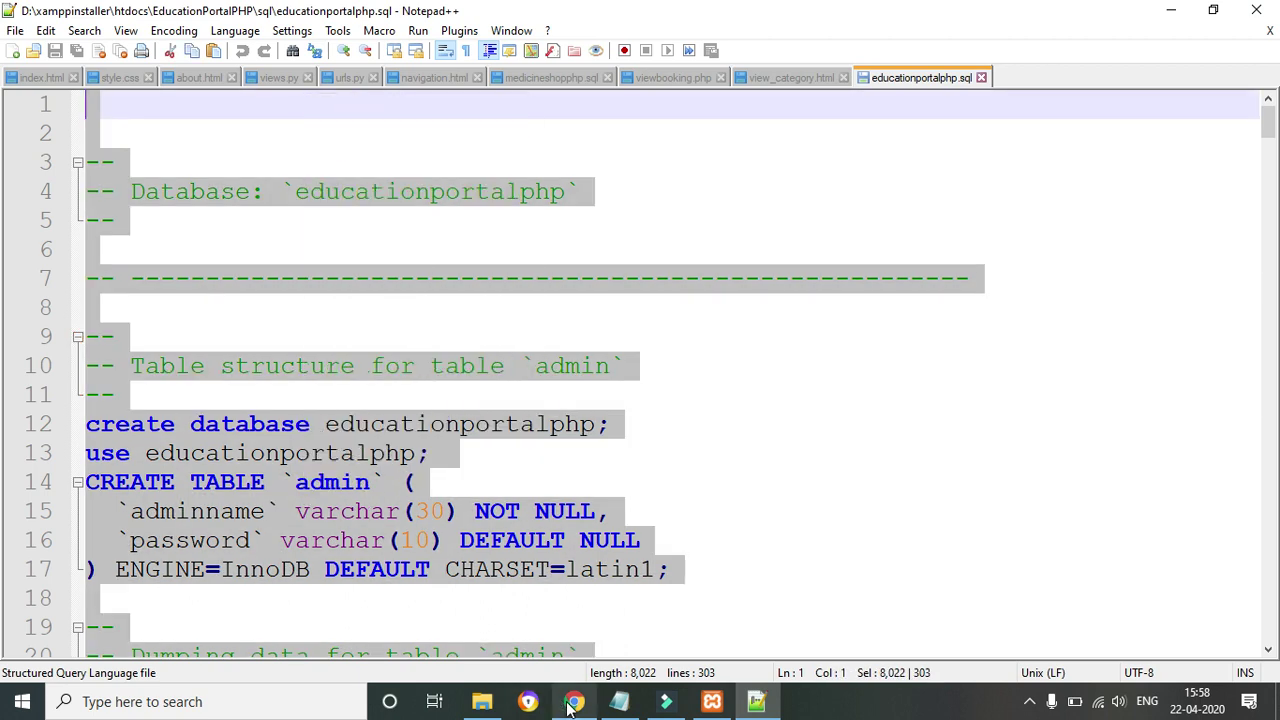
pyautogui.click(574, 701)
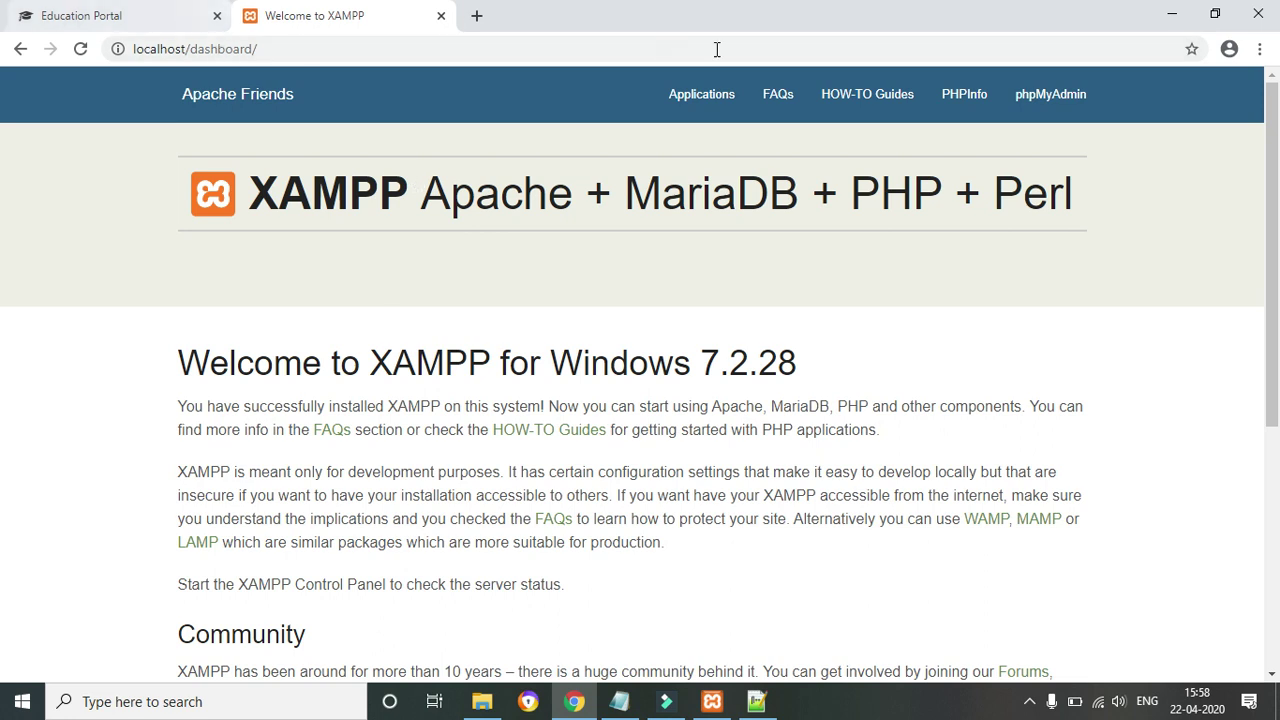
# Paste the SQL dump into phpMyAdmin's SQL tab, delete the COMMIT; on line 300, and run it
pyautogui.click(1066, 105)
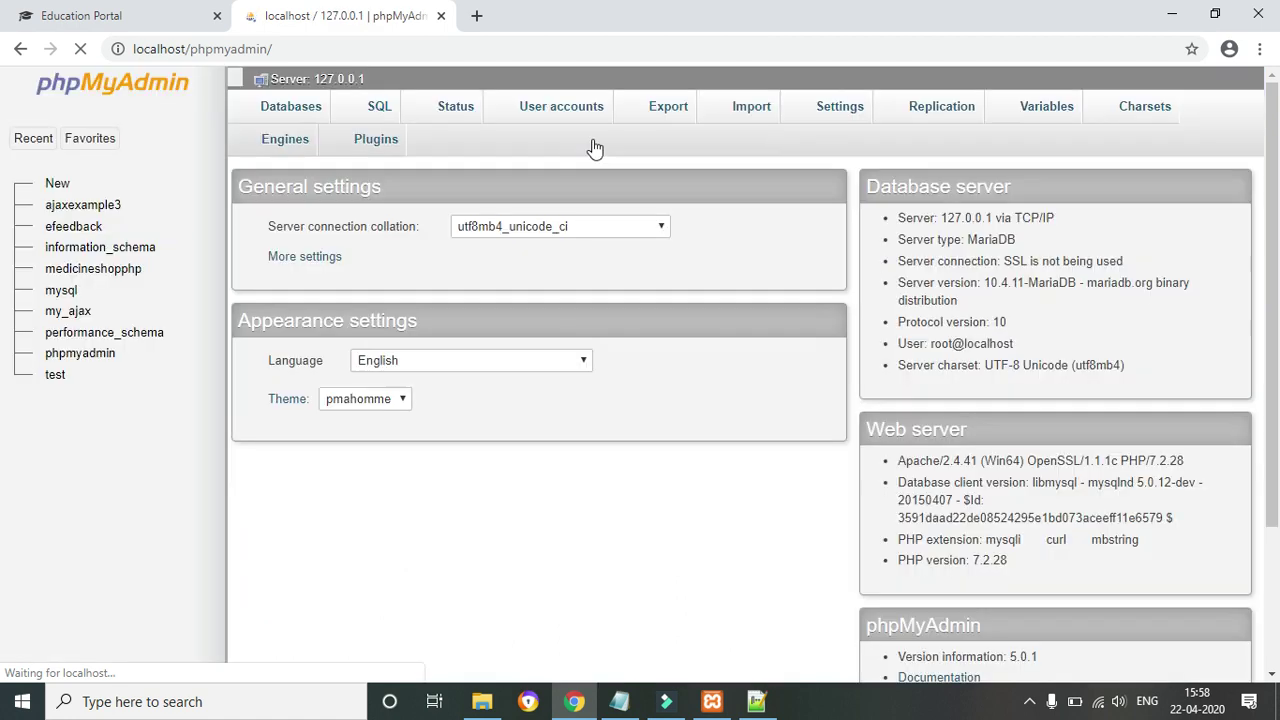
pyautogui.click(372, 108)
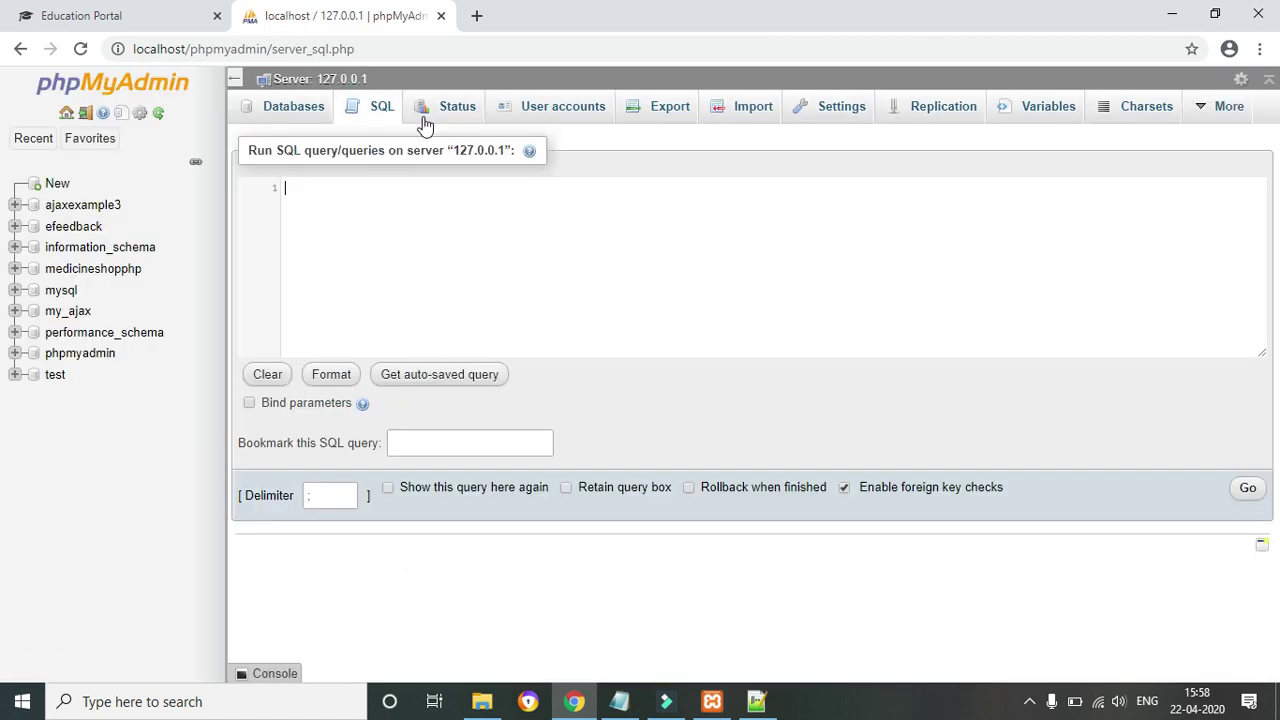
pyautogui.click(437, 202)
pyautogui.hotkey('ctrl', 'v')
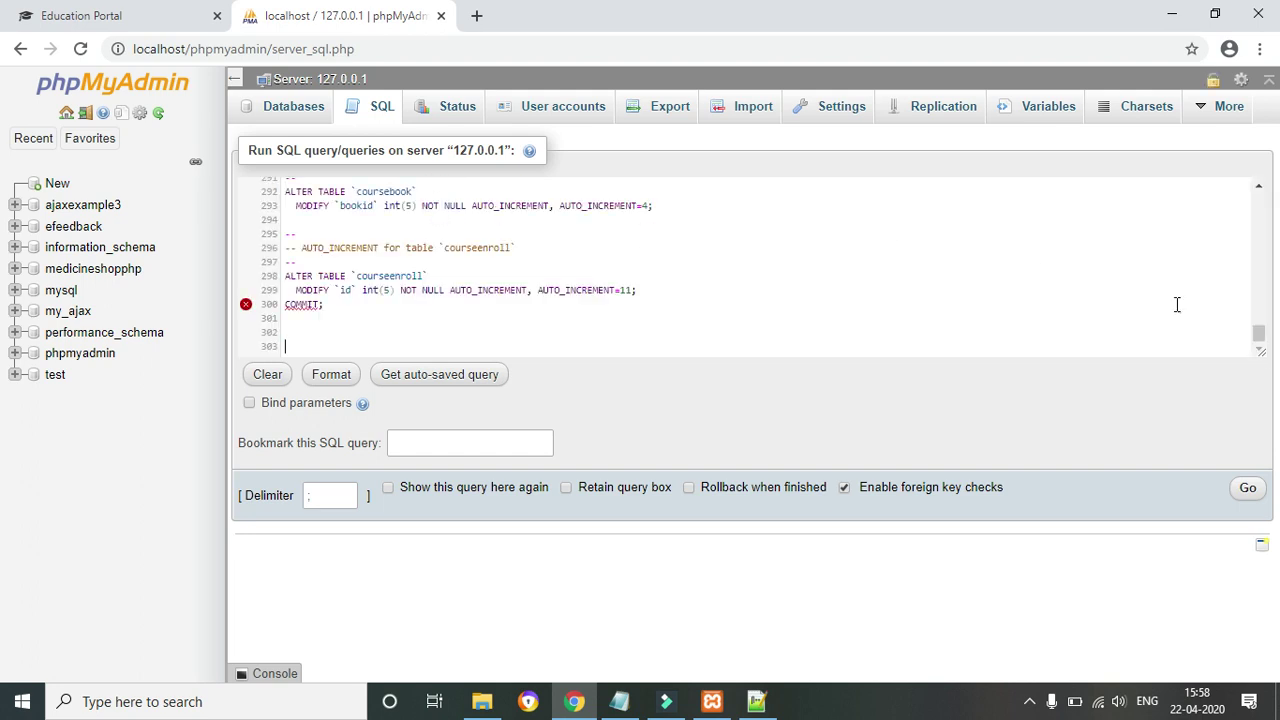
pyautogui.moveTo(1257, 333); pyautogui.dragTo(597, 381)
pyautogui.moveTo(326, 309); pyautogui.dragTo(279, 310)
pyautogui.press('Delete')
pyautogui.click(1248, 489)
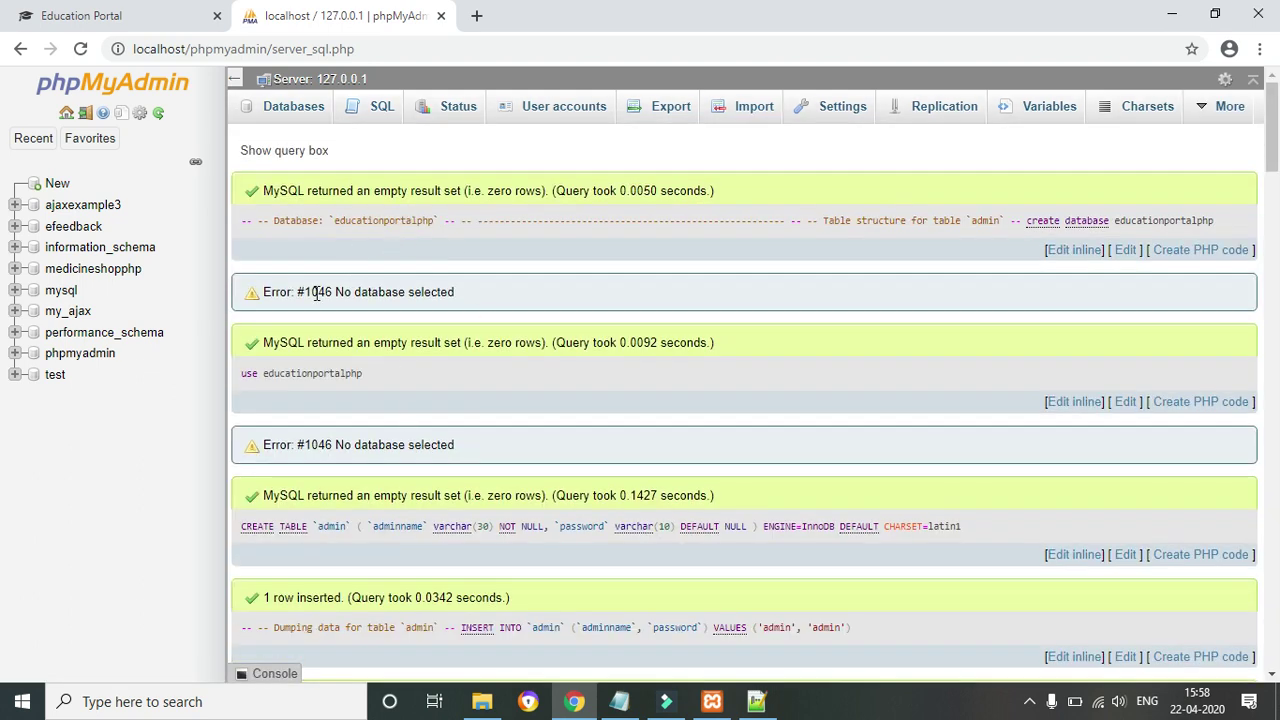
# Refresh the database tree, expand educationportalphp, and browse the admin, student and instructor tables
pyautogui.click(158, 112)
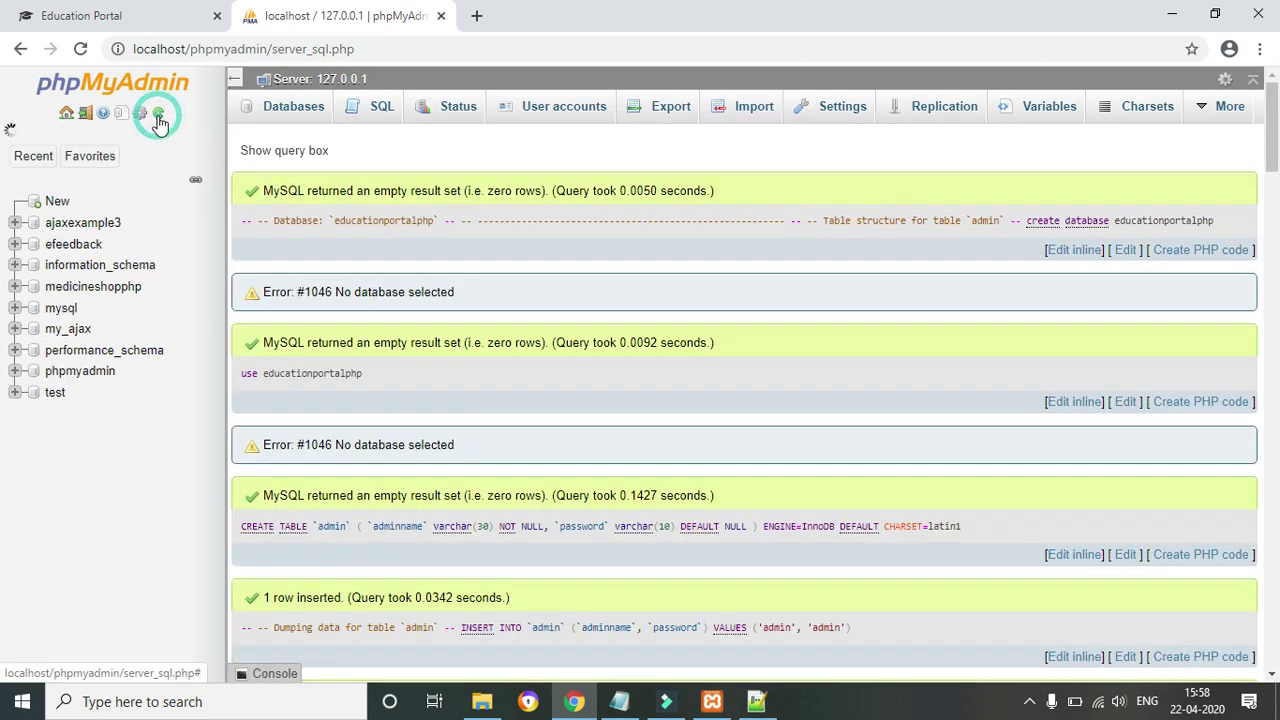
pyautogui.click(100, 228)
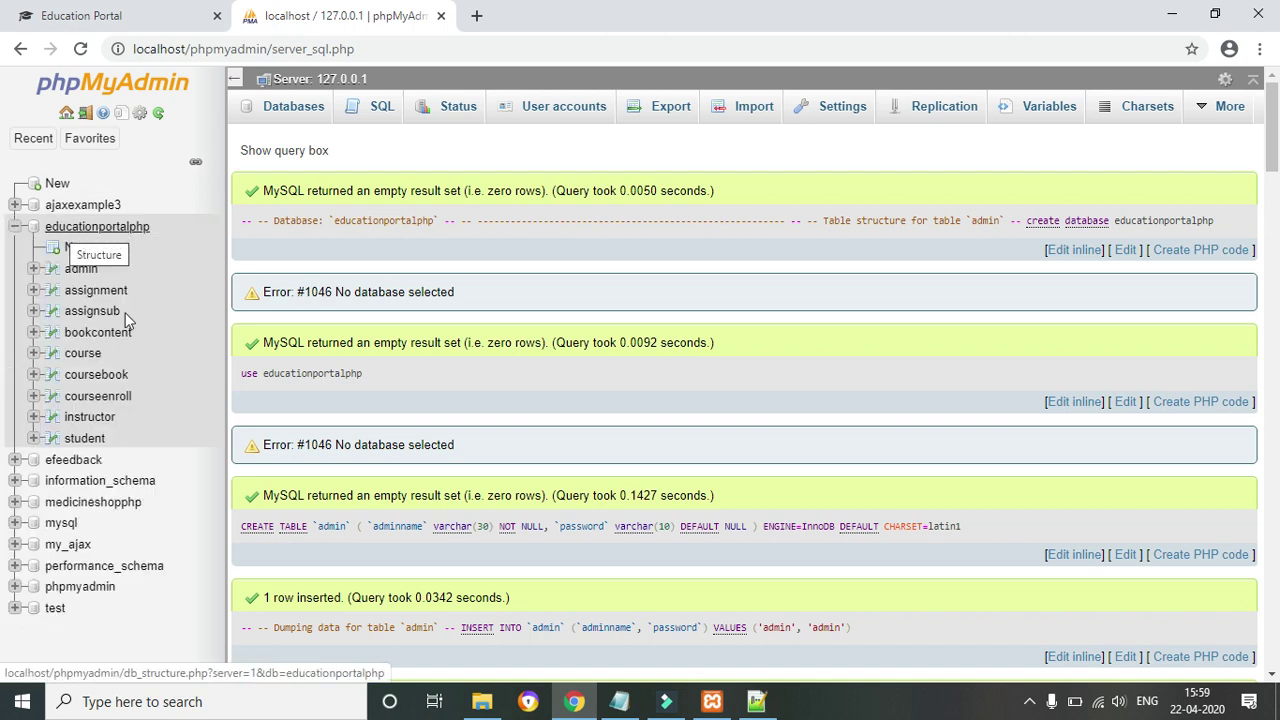
pyautogui.click(80, 270)
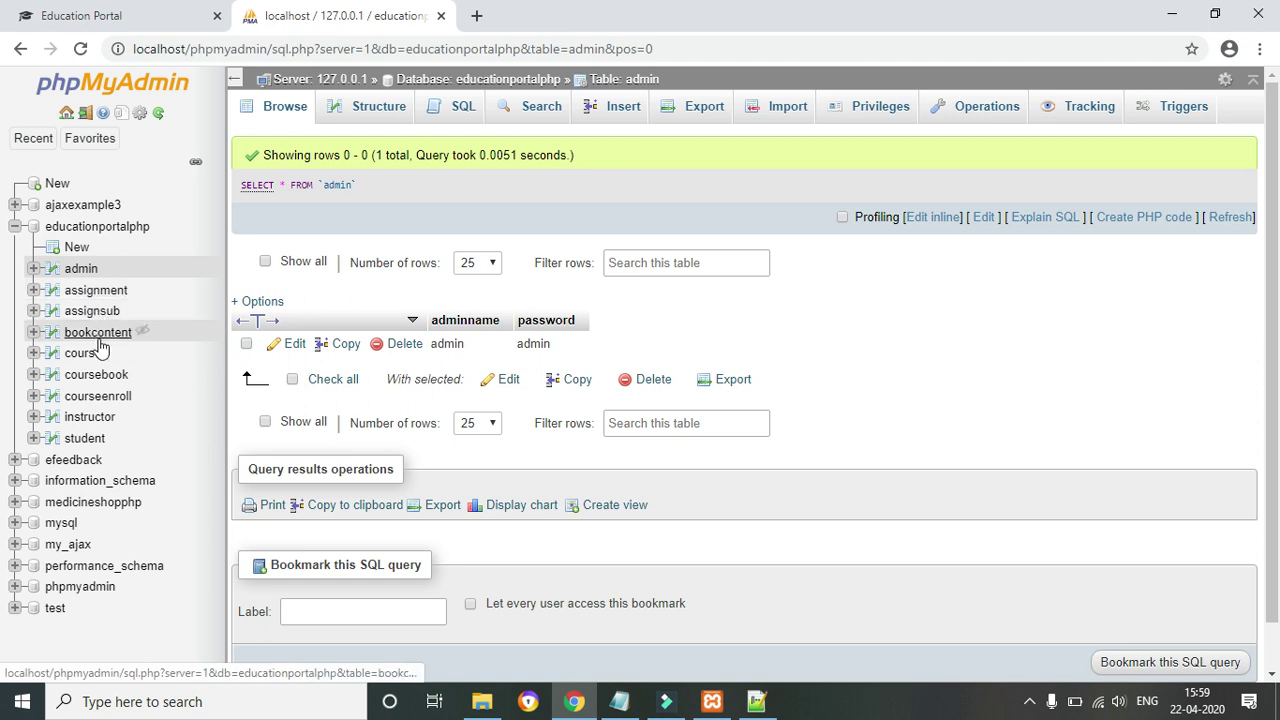
pyautogui.click(95, 441)
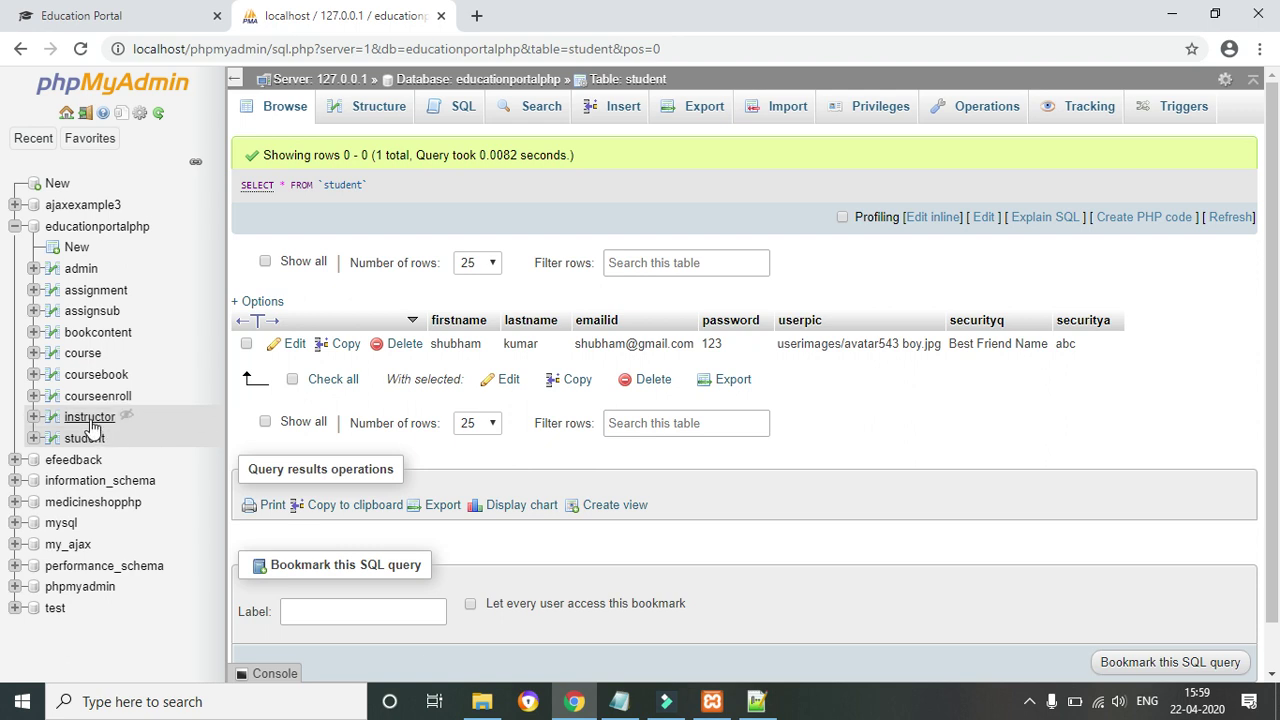
pyautogui.click(89, 422)
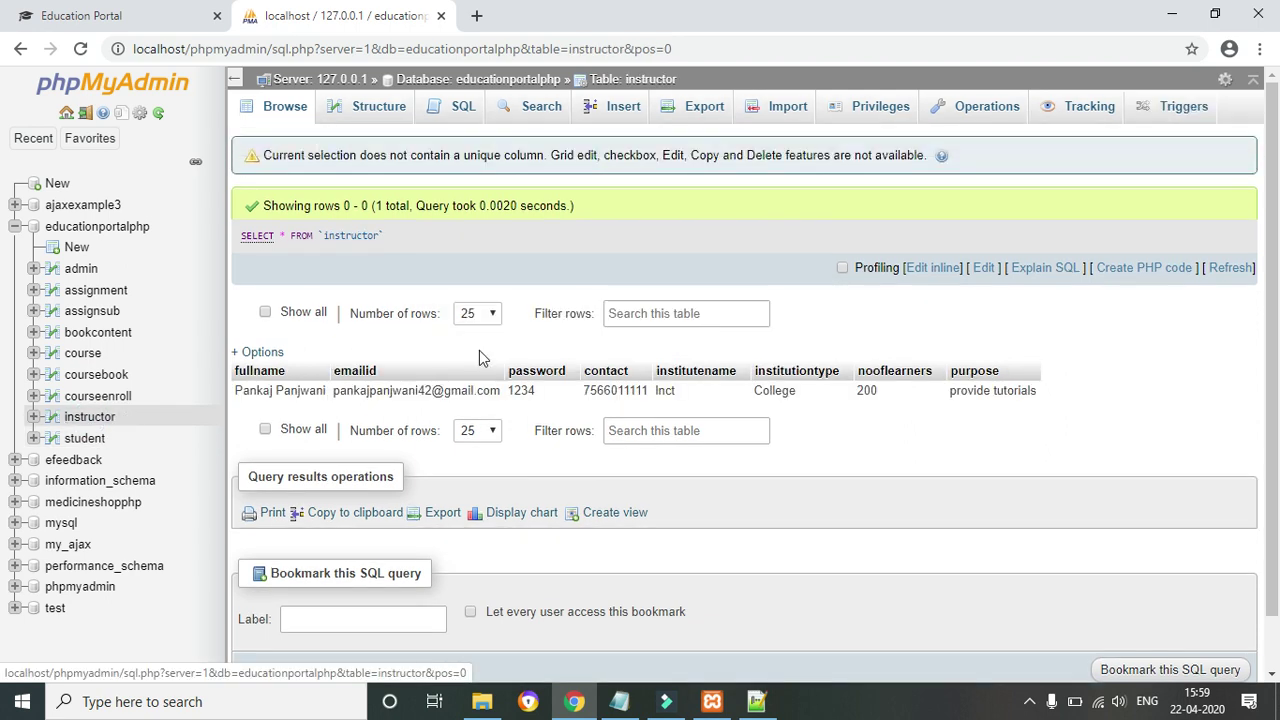
# Go to the portal's admin login page at localhost/EducationPortalPHP/admin
pyautogui.click(104, 14)
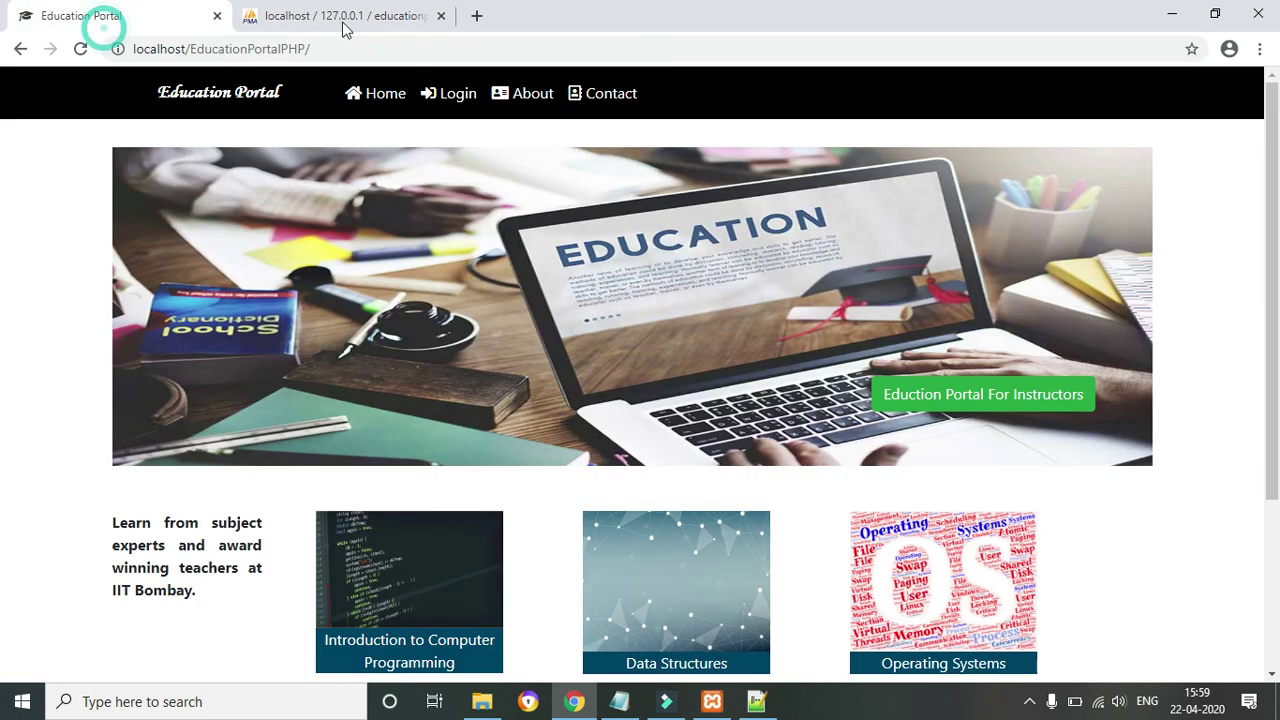
pyautogui.click(434, 47)
pyautogui.press('Return')
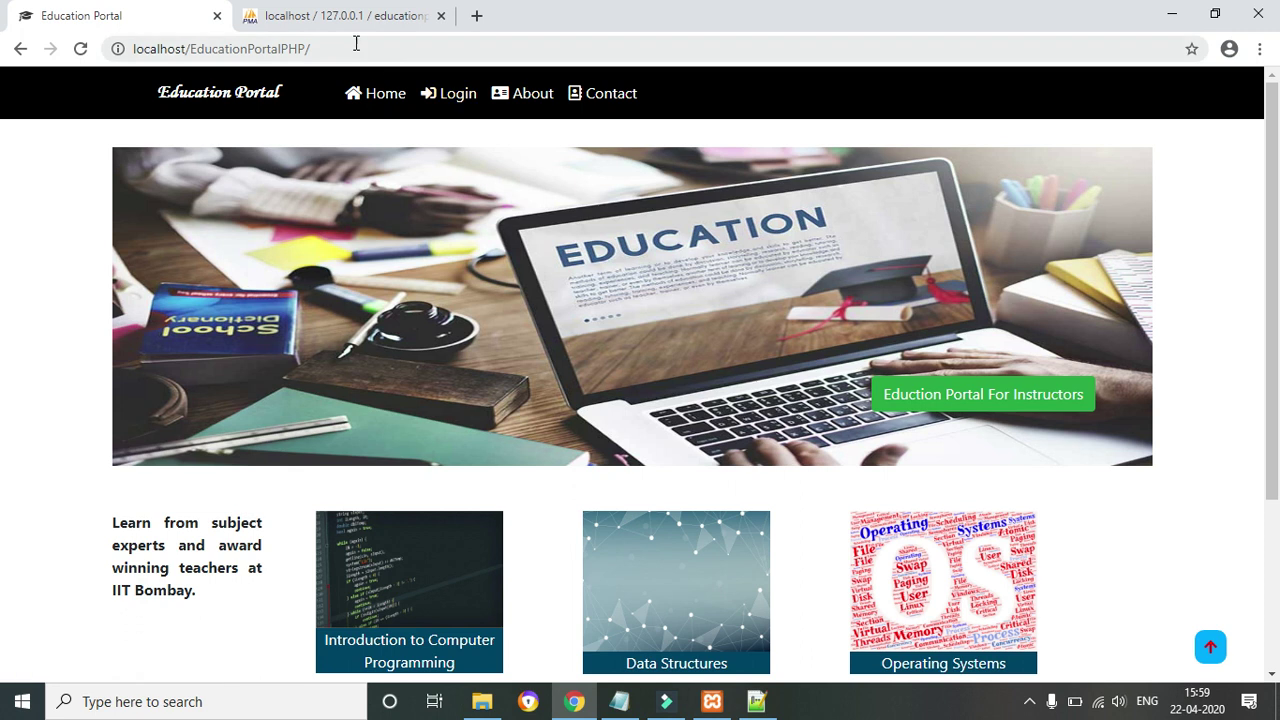
pyautogui.click(357, 42)
pyautogui.click(355, 43)
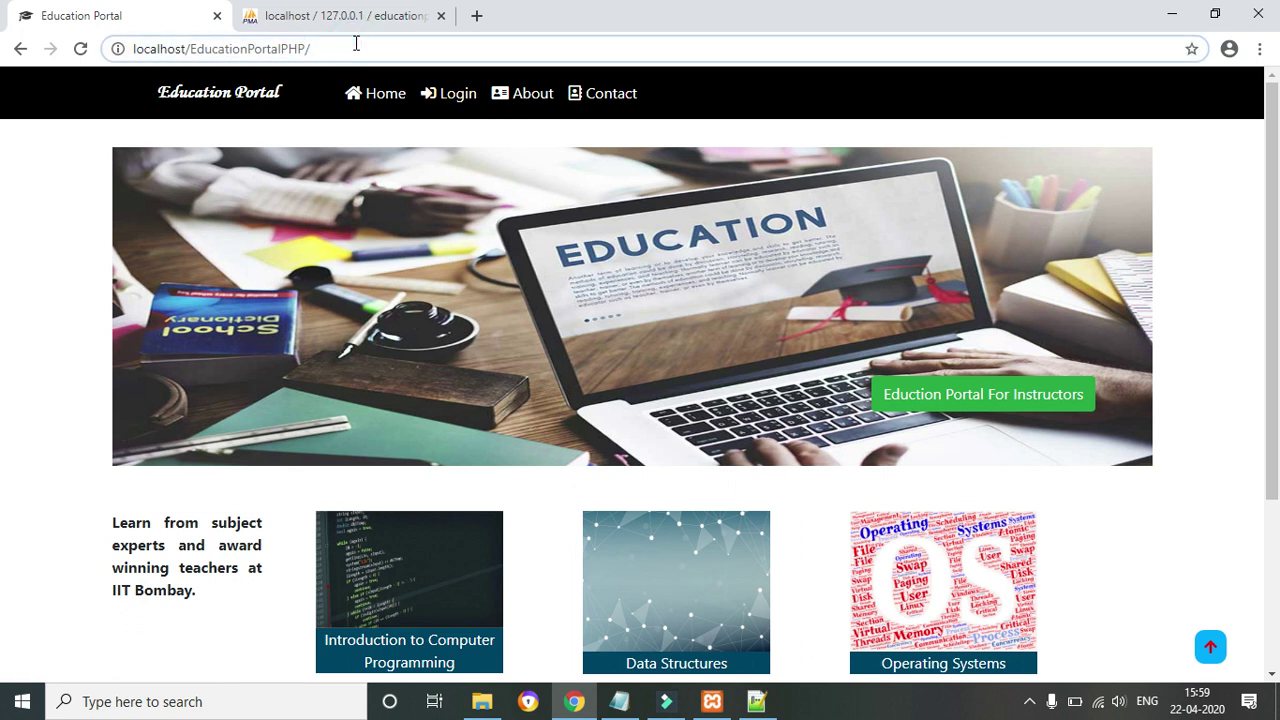
pyautogui.write('admin')
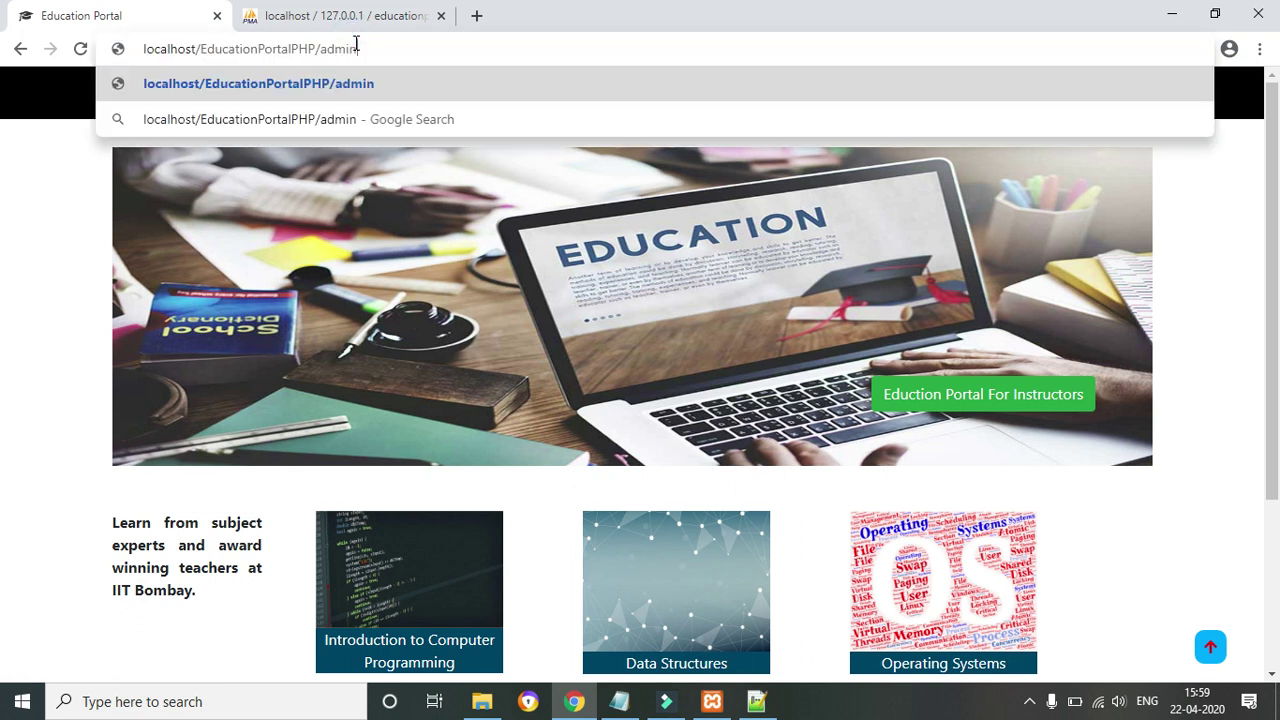
pyautogui.doubleClick(352, 48)
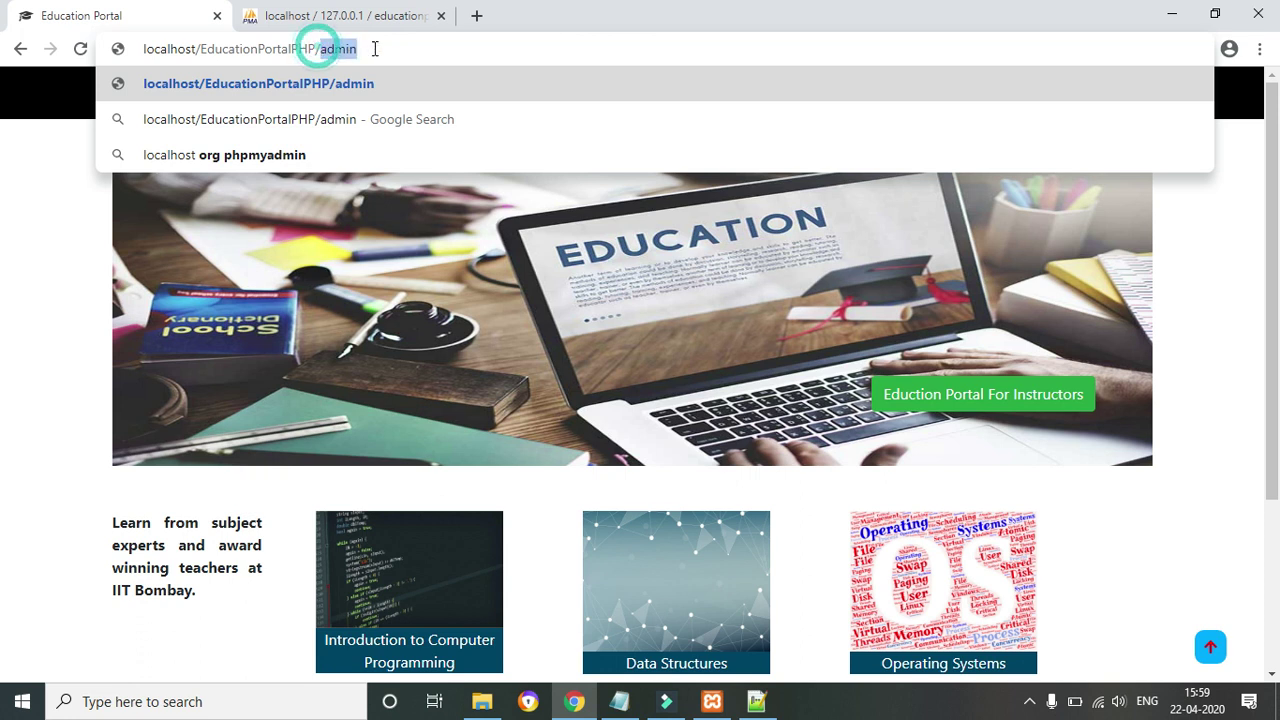
pyautogui.click(372, 47)
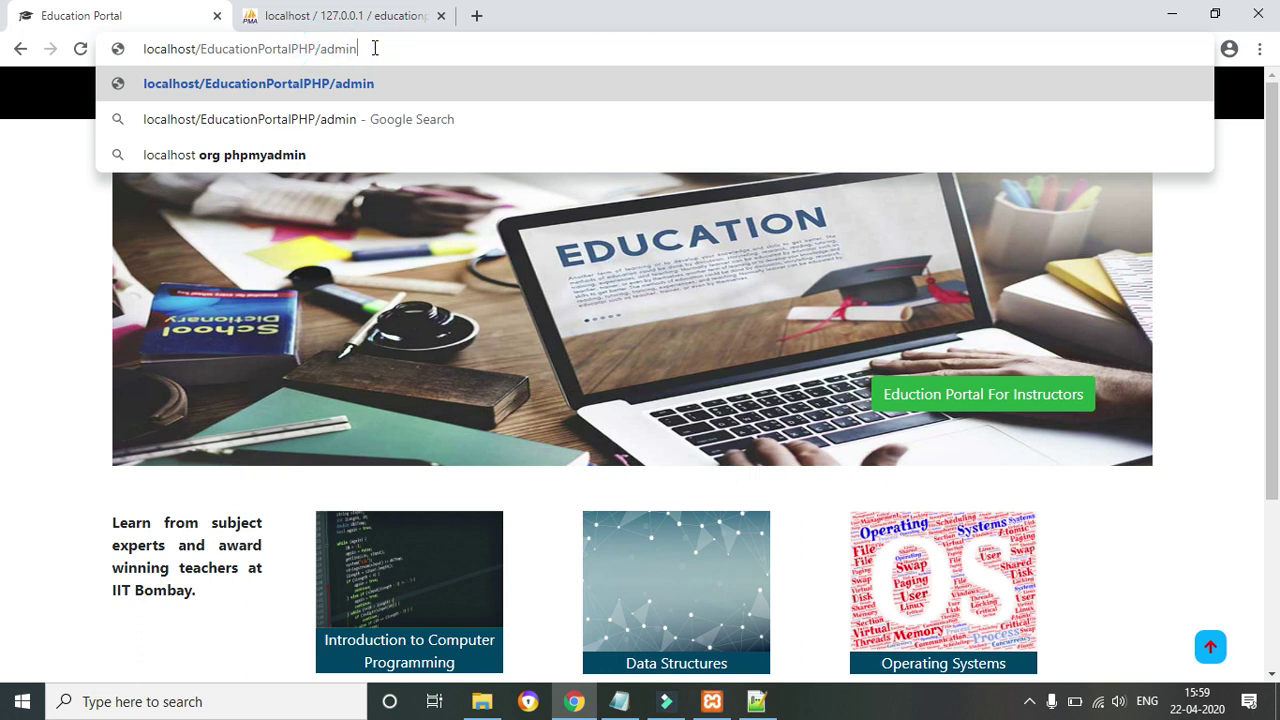
pyautogui.press('Return')
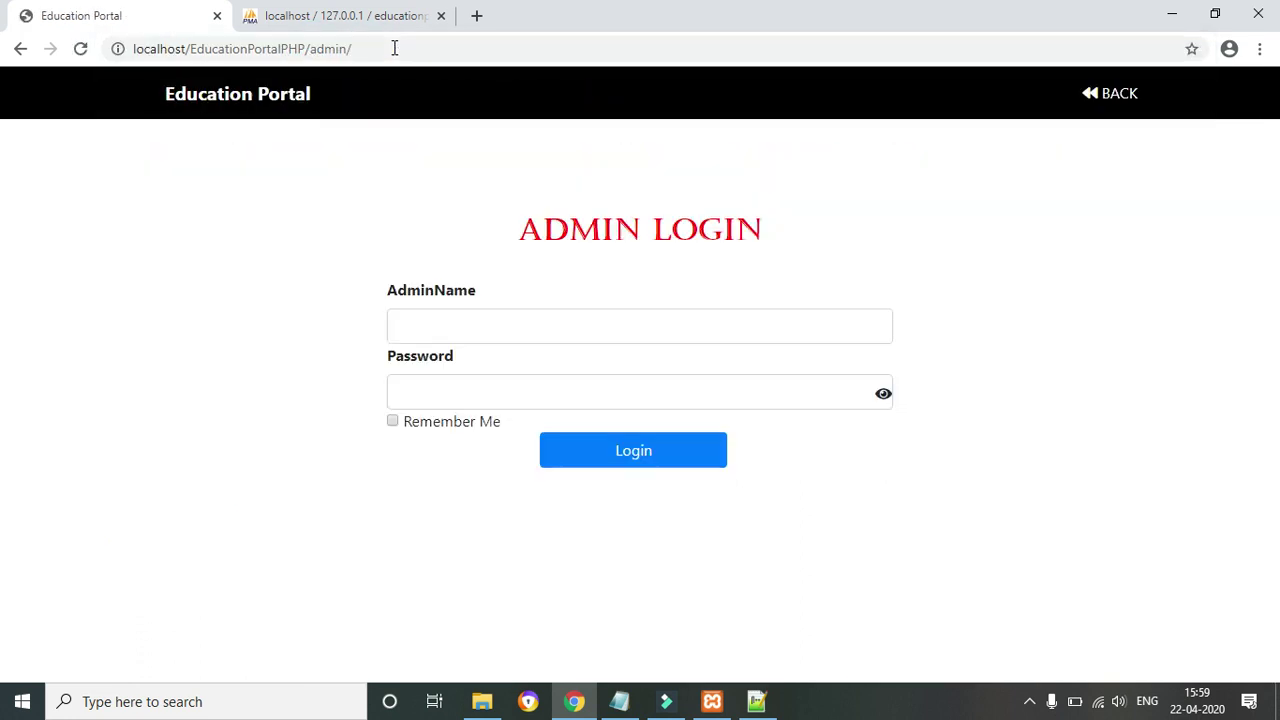
# Log in with the admin name and password
pyautogui.click(475, 310)
pyautogui.click(413, 337)
pyautogui.write('admi')
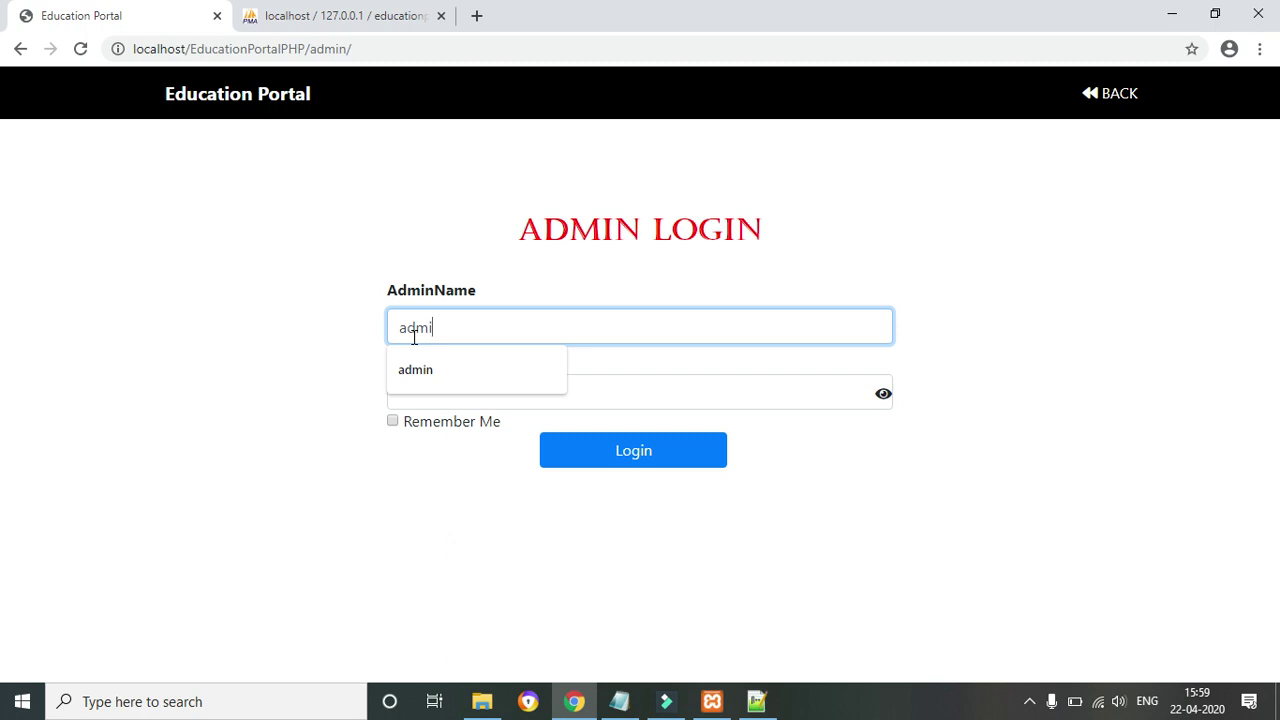
pyautogui.write('n')
pyautogui.click(415, 387)
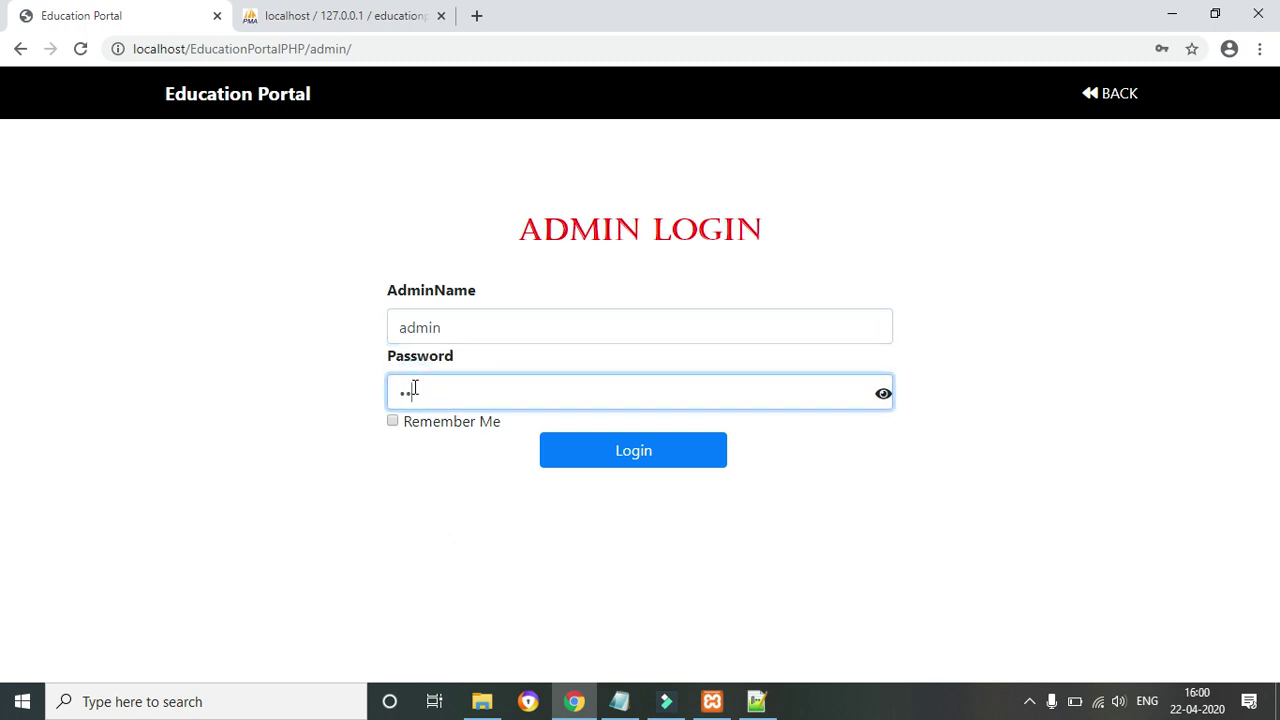
pyautogui.click(633, 463)
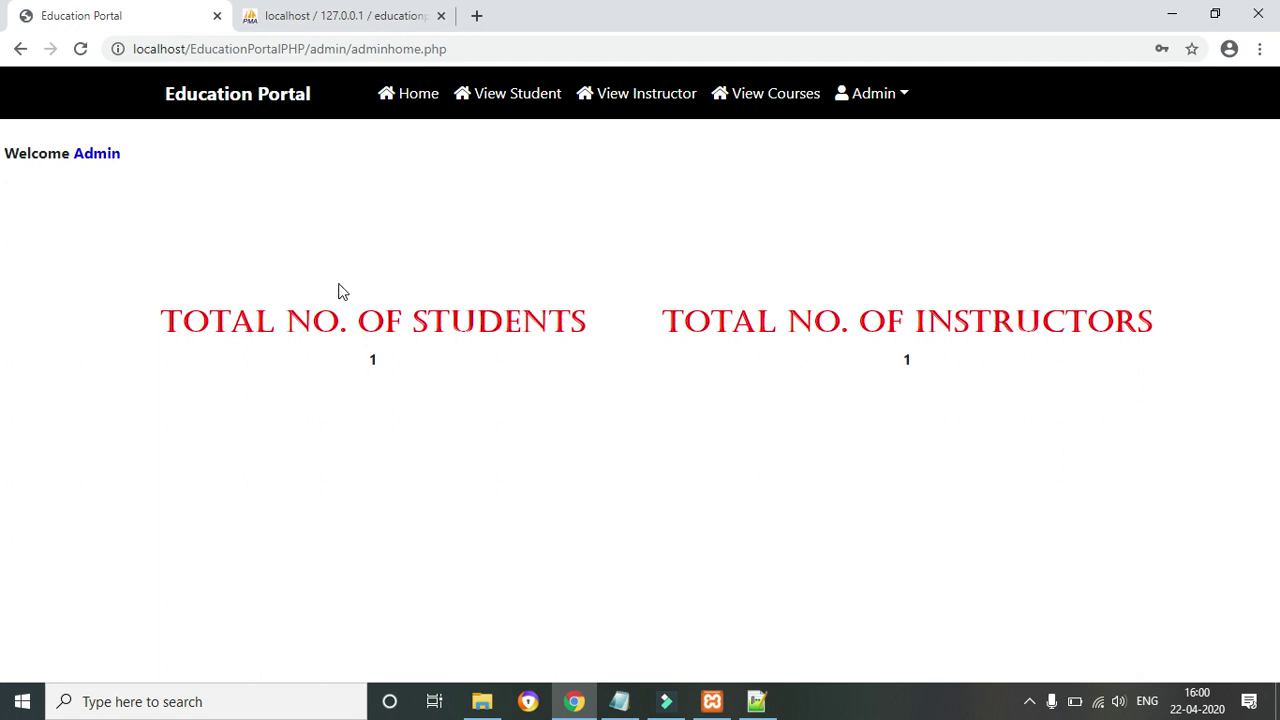
# From the admin dashboard, request the viewinstructor.php page via View Instructor
pyautogui.moveTo(42, 153); pyautogui.dragTo(248, 168)
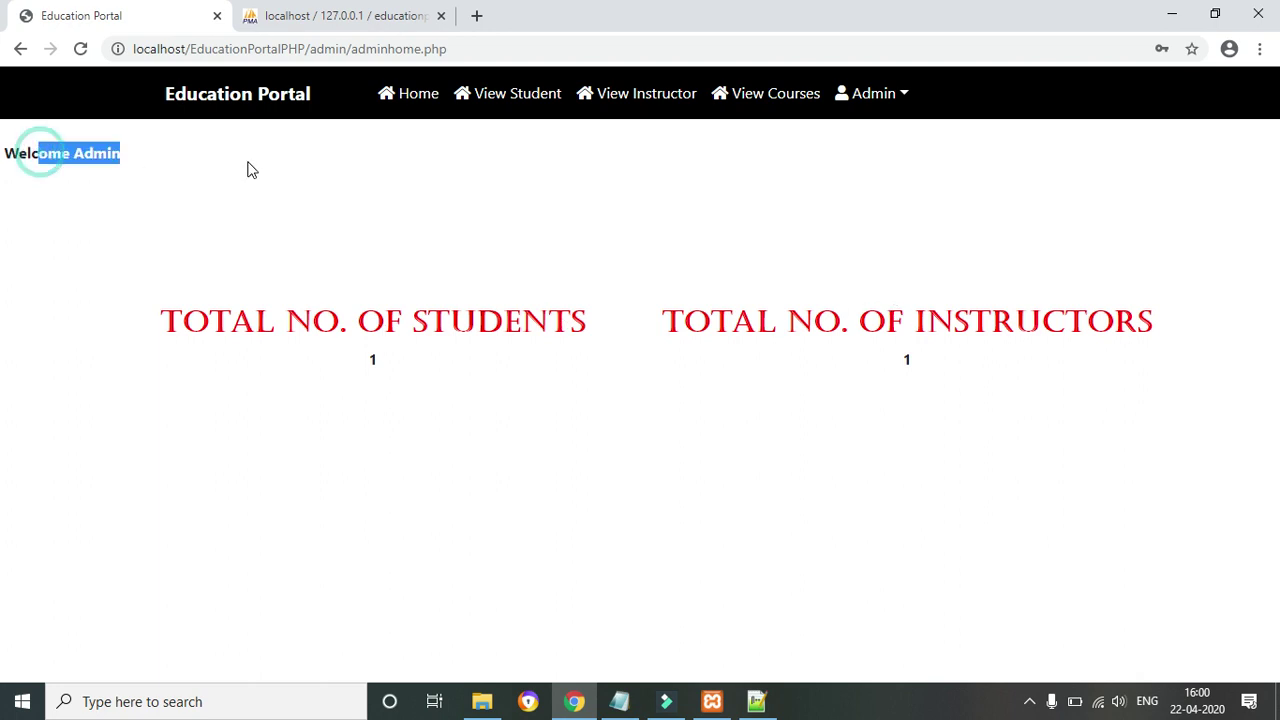
pyautogui.click(368, 340)
pyautogui.click(361, 328)
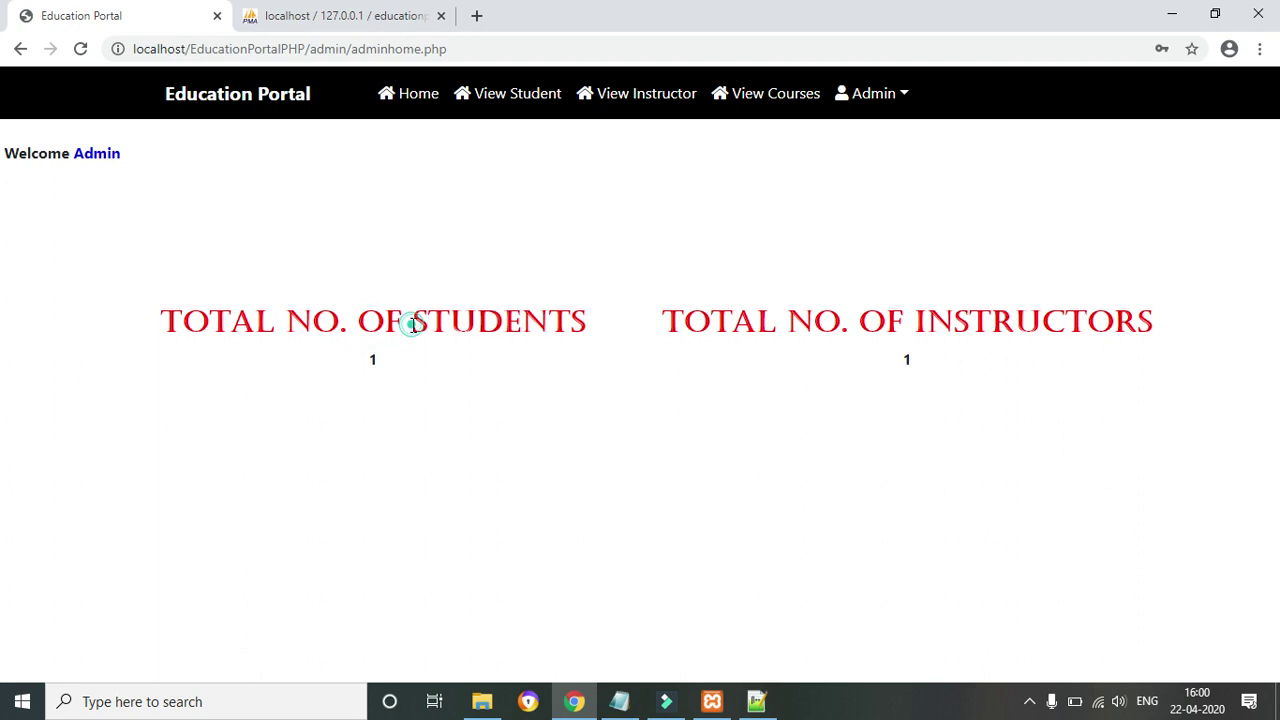
pyautogui.scroll(-1, 399, 377)
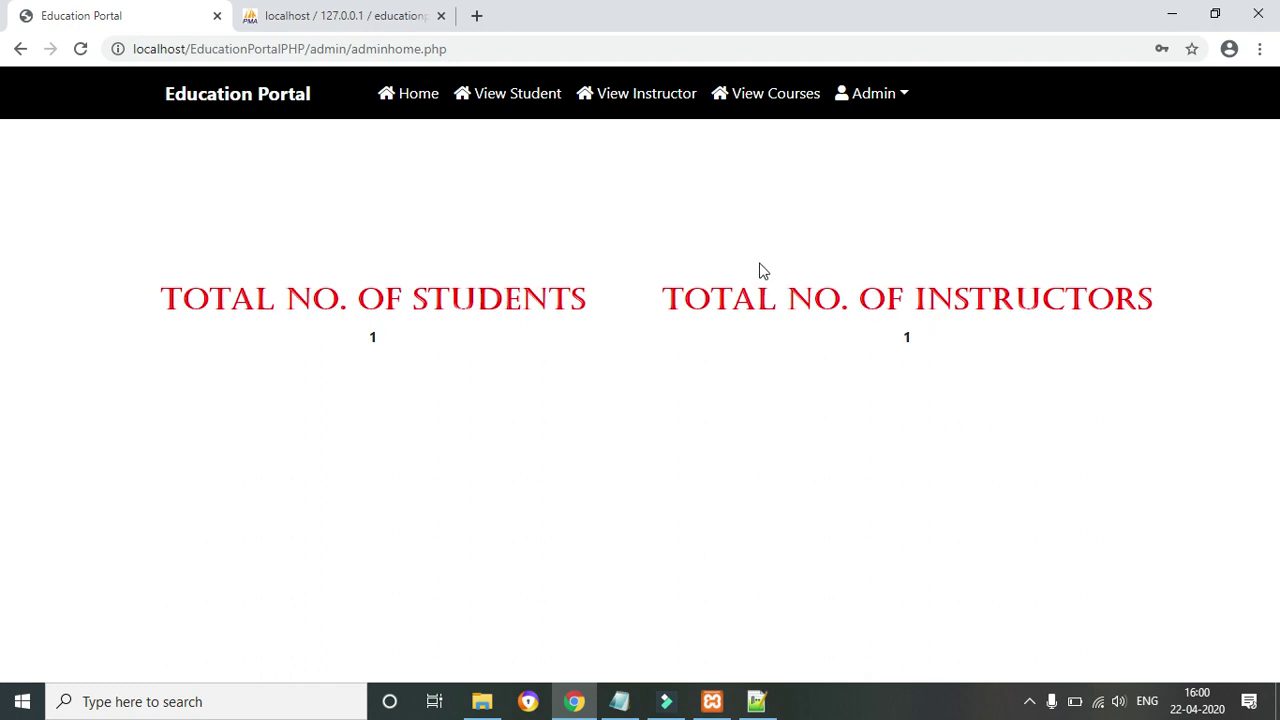
pyautogui.click(634, 106)
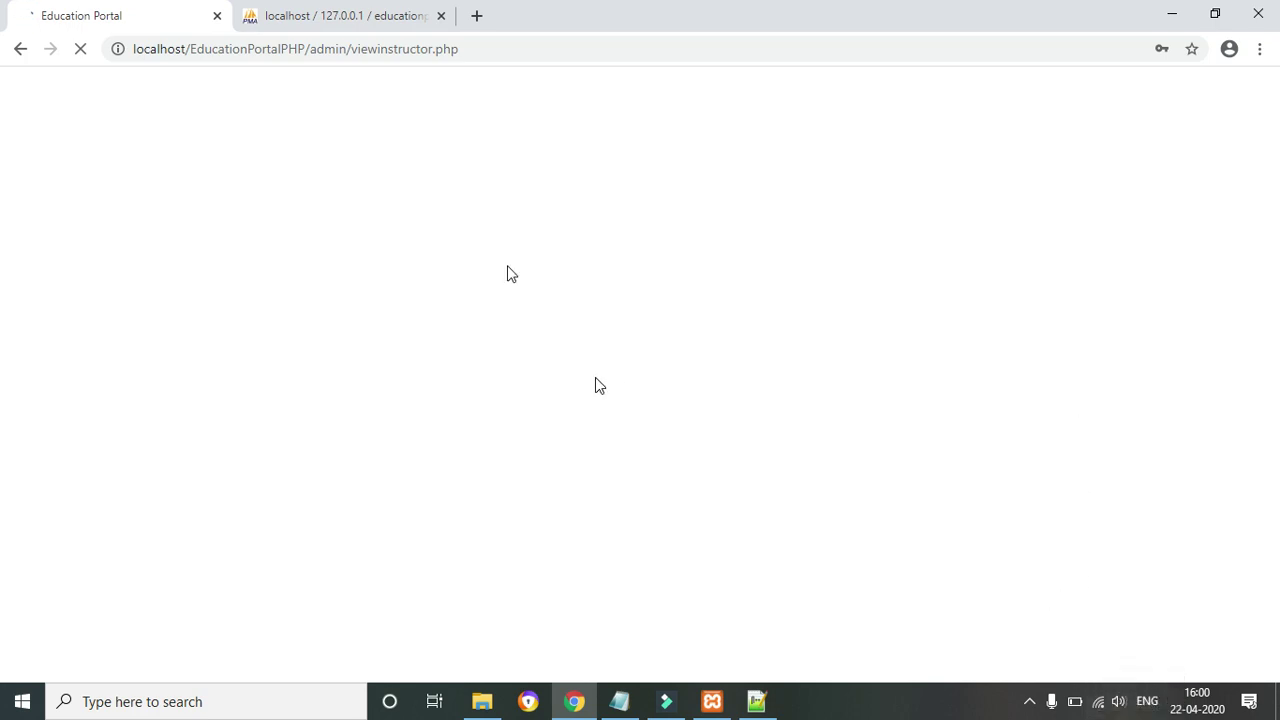
# Reload viewinstructor.php to review the one instructor, then open the View Student list
pyautogui.click(522, 59)
pyautogui.press('Return')
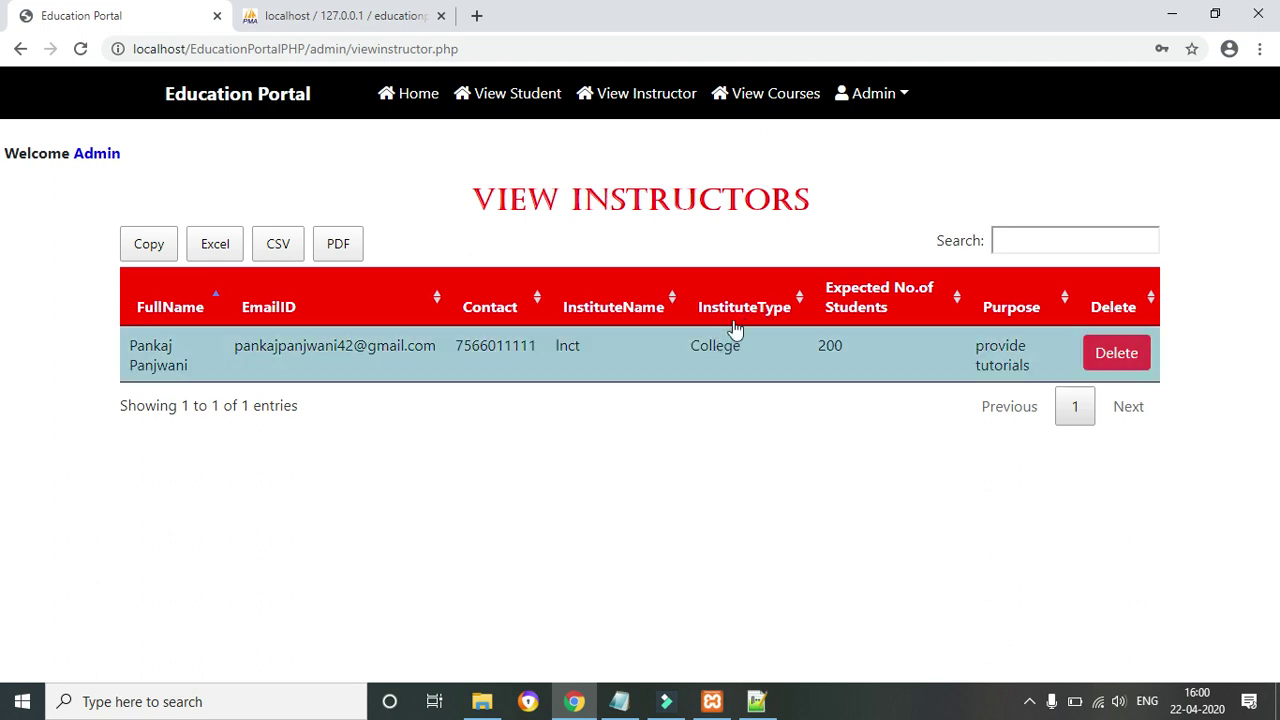
pyautogui.scroll(-1, 733, 338)
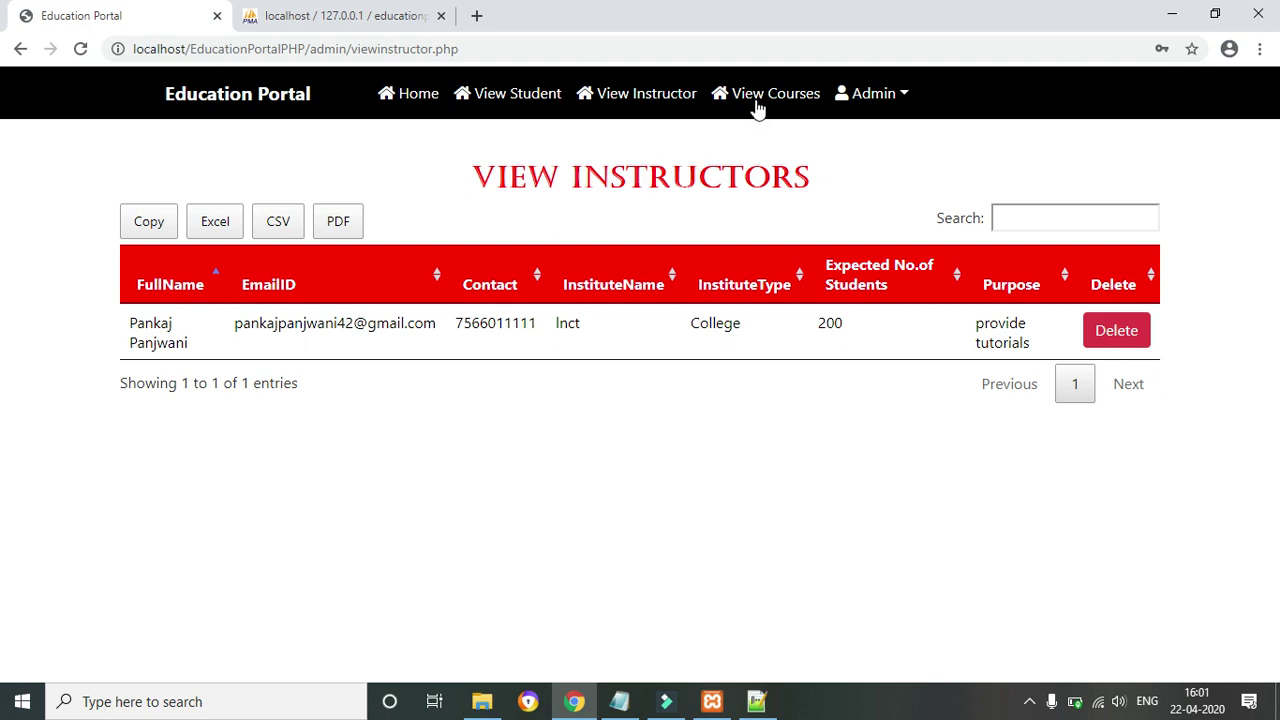
pyautogui.click(538, 93)
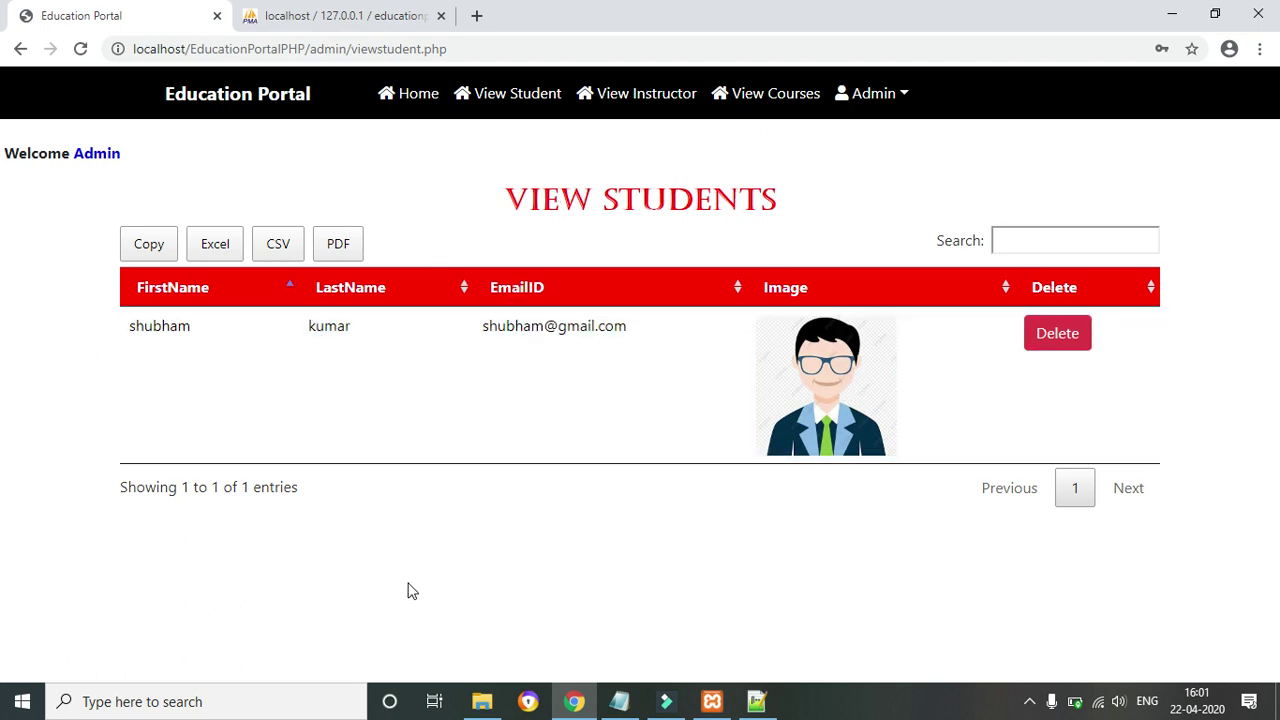
# List the HTML, Python and Web Designing courses under View Courses, then go back Home
pyautogui.click(772, 100)
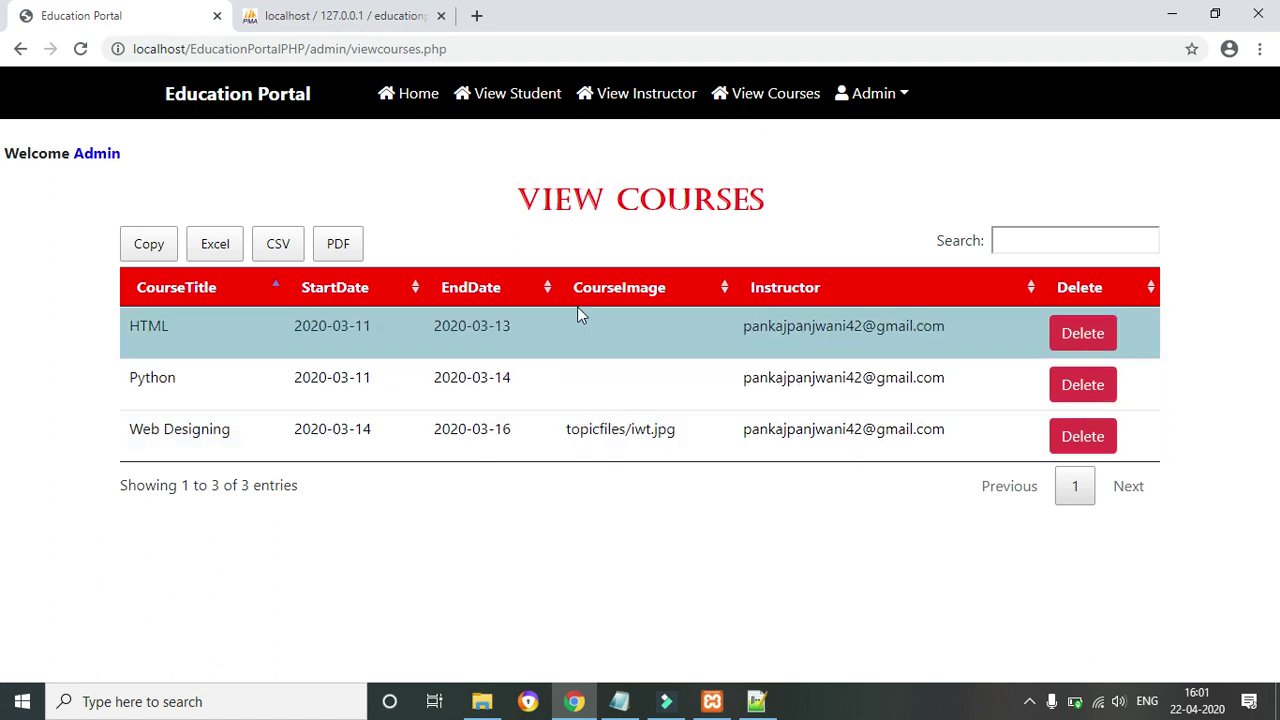
pyautogui.scroll(-1, 603, 400)
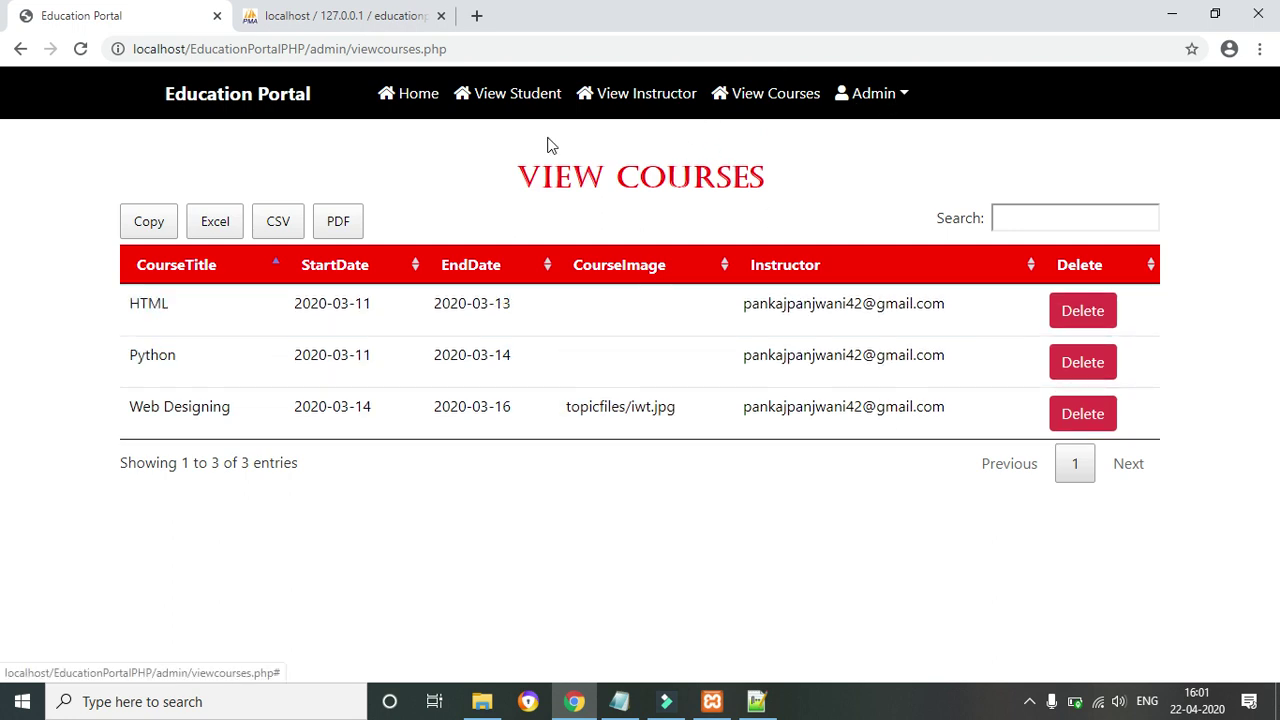
pyautogui.click(420, 97)
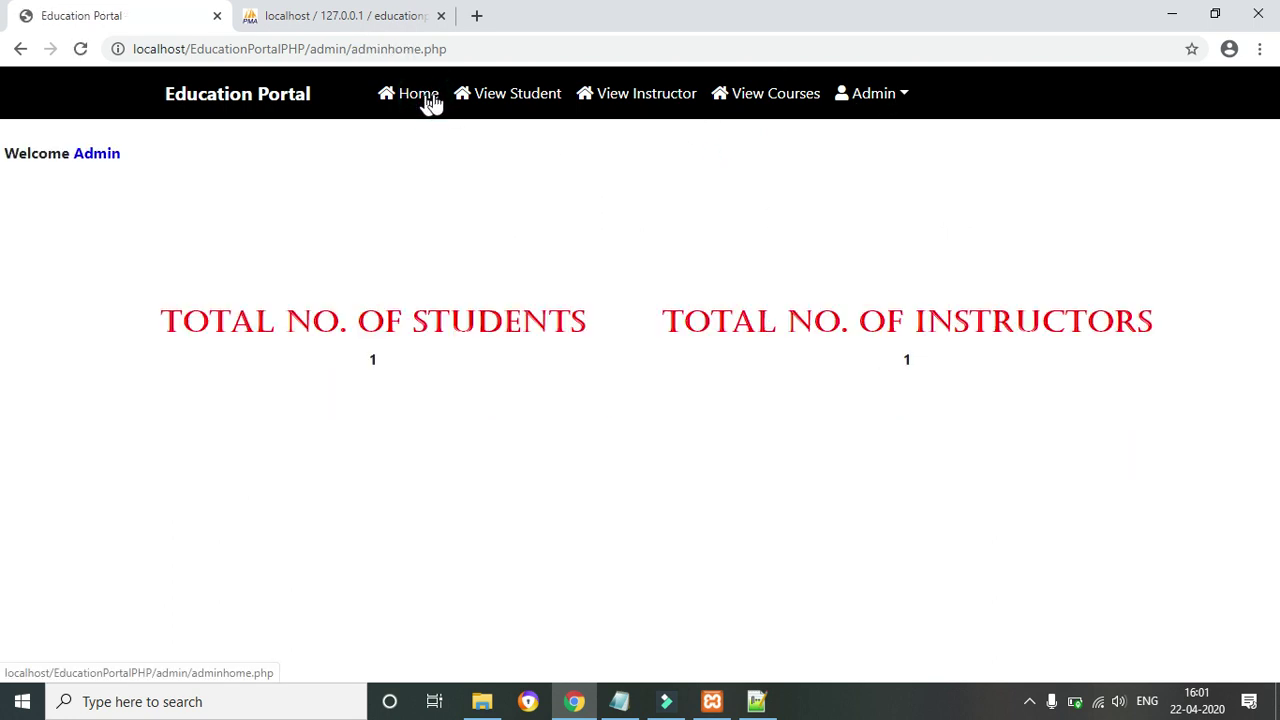
# Log out of the admin area and go to the Student Login page from the portal homepage
pyautogui.click(912, 93)
pyautogui.click(896, 137)
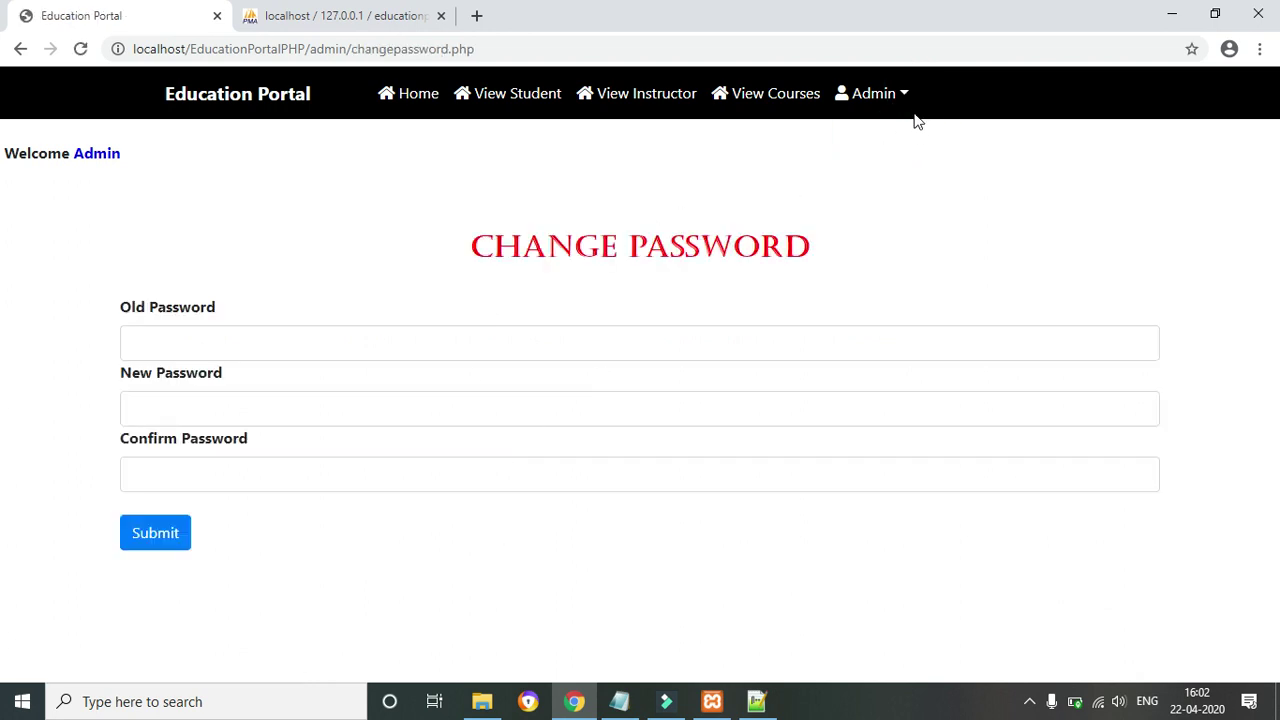
pyautogui.click(906, 96)
pyautogui.click(898, 166)
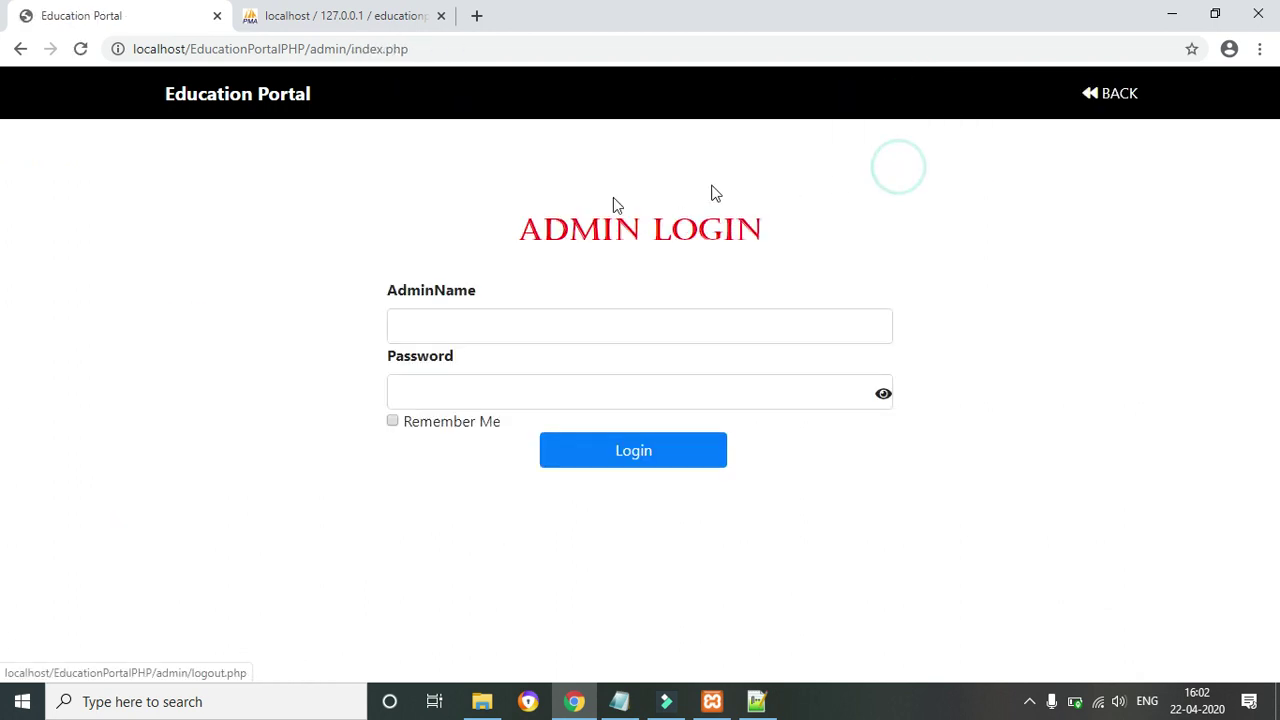
pyautogui.click(1118, 94)
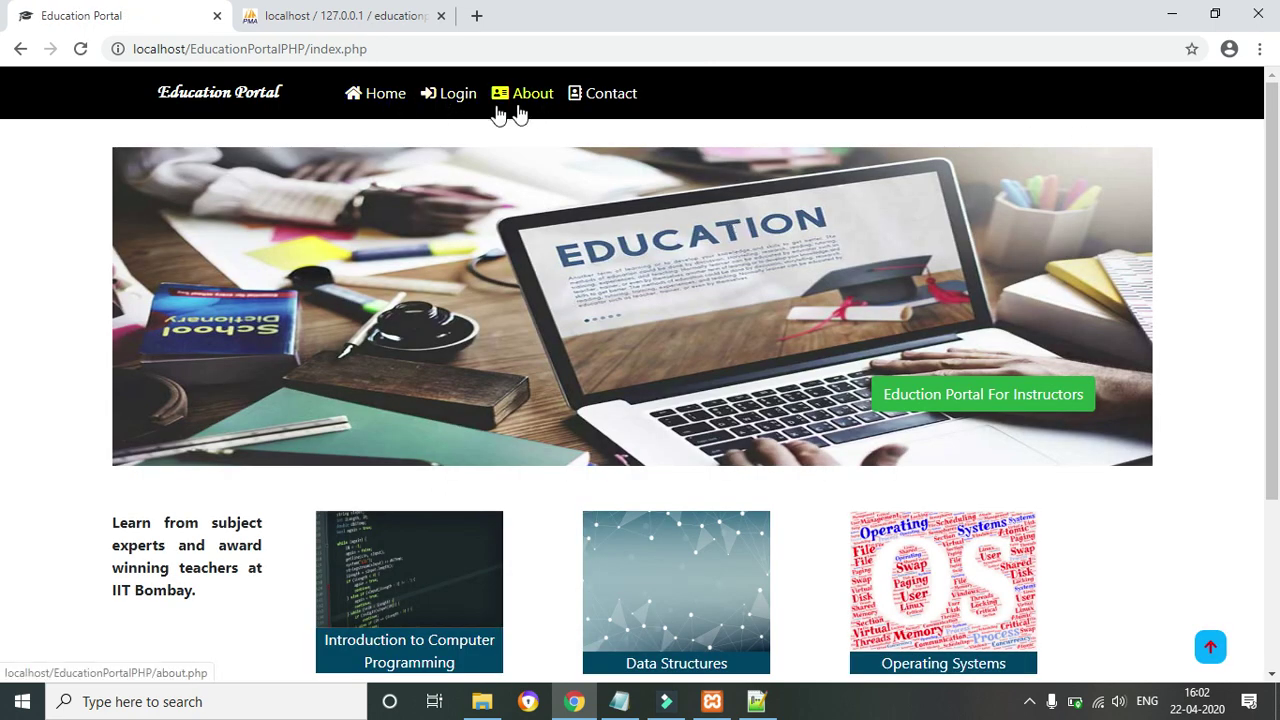
pyautogui.click(459, 100)
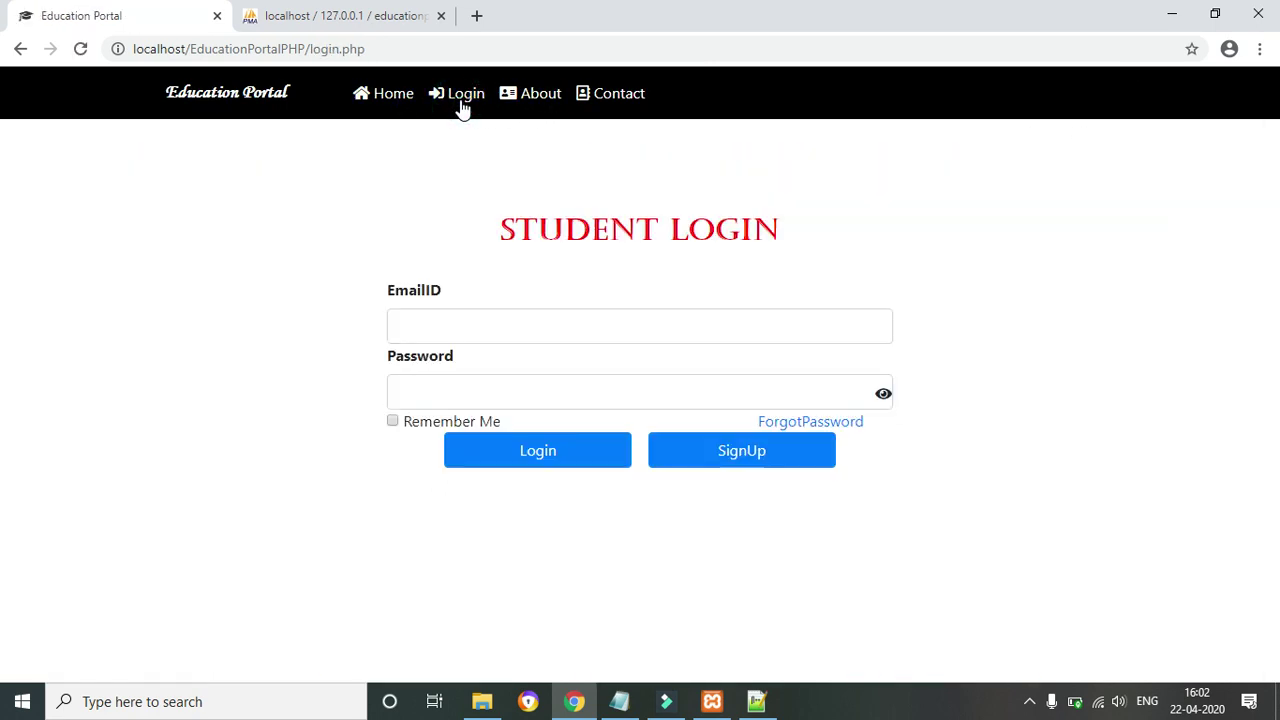
# Submit the student's e-mail and password, then dismiss the Invalid Login Credentials alert
pyautogui.click(449, 324)
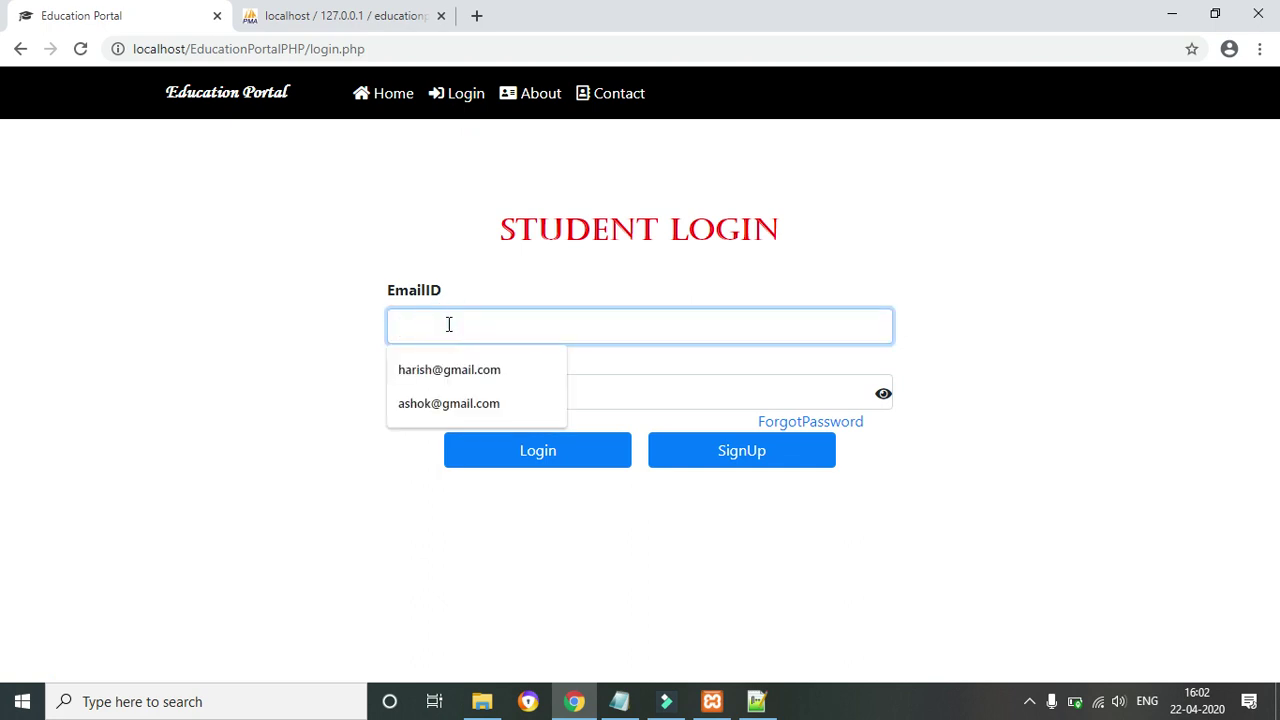
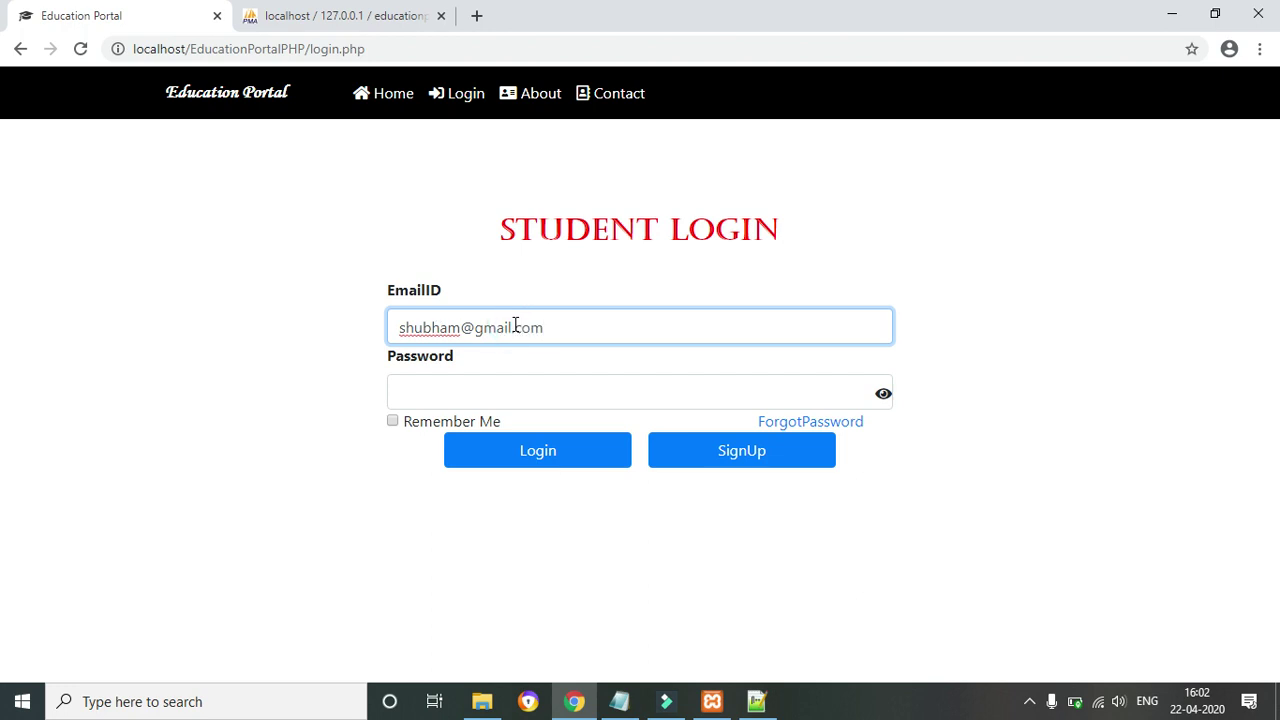
pyautogui.click(430, 392)
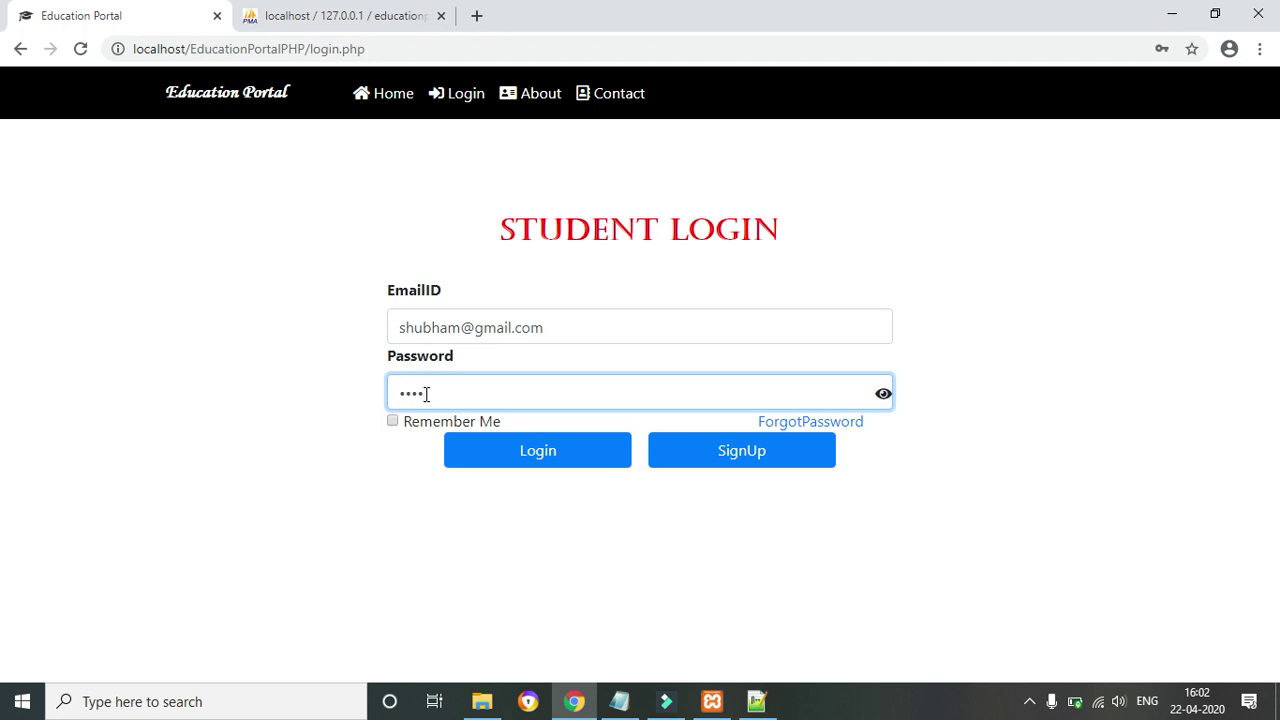
pyautogui.click(530, 464)
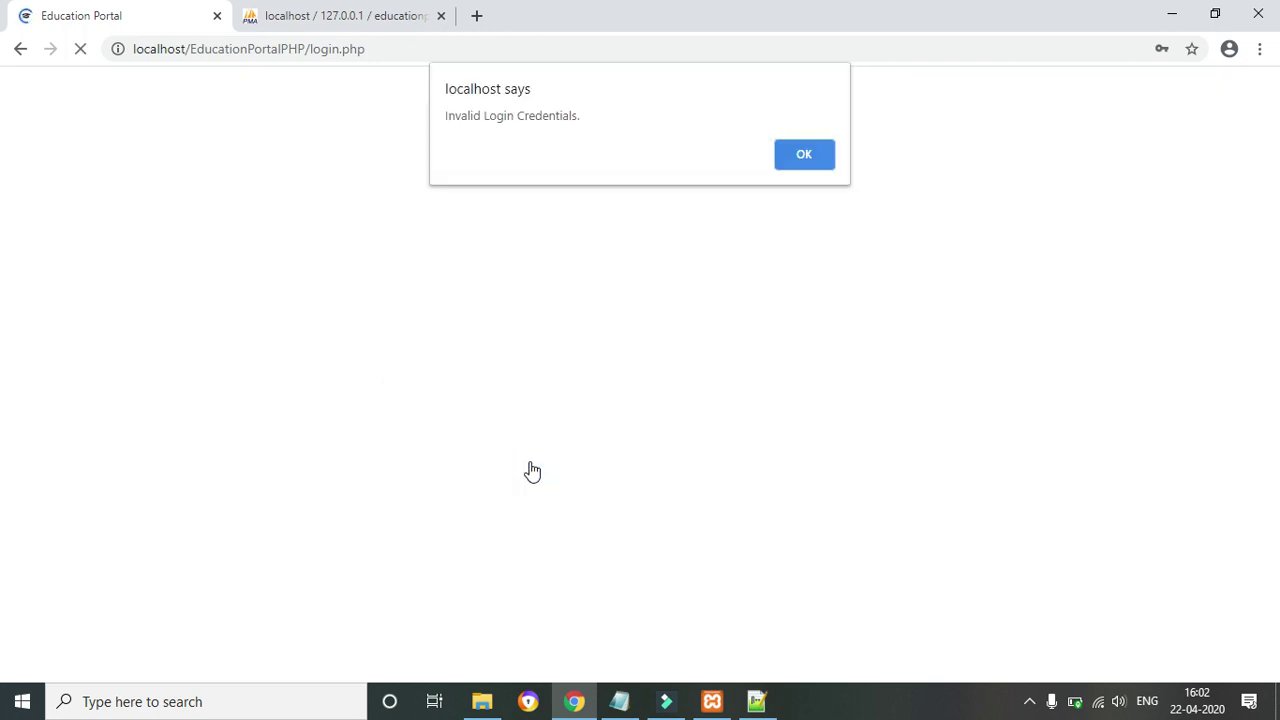
pyautogui.click(806, 154)
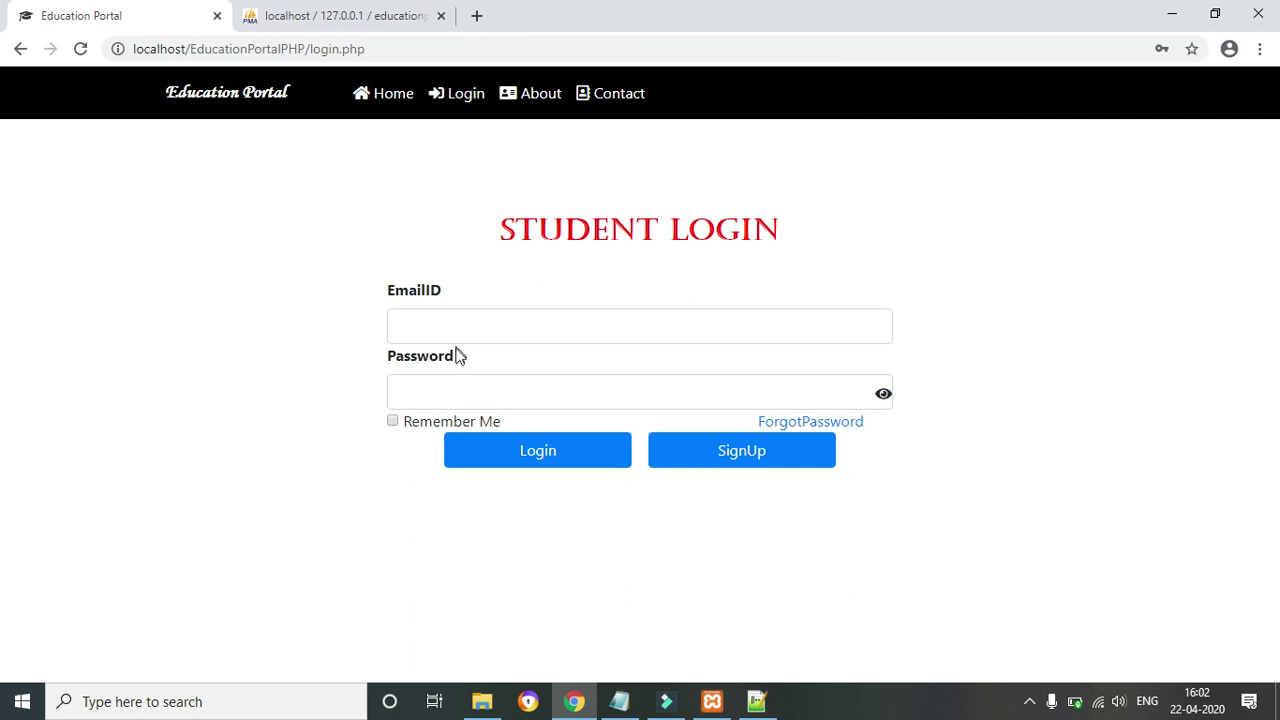
# Re-enter the student's e-mail from the saved suggestion plus the password and log in
pyautogui.click(427, 337)
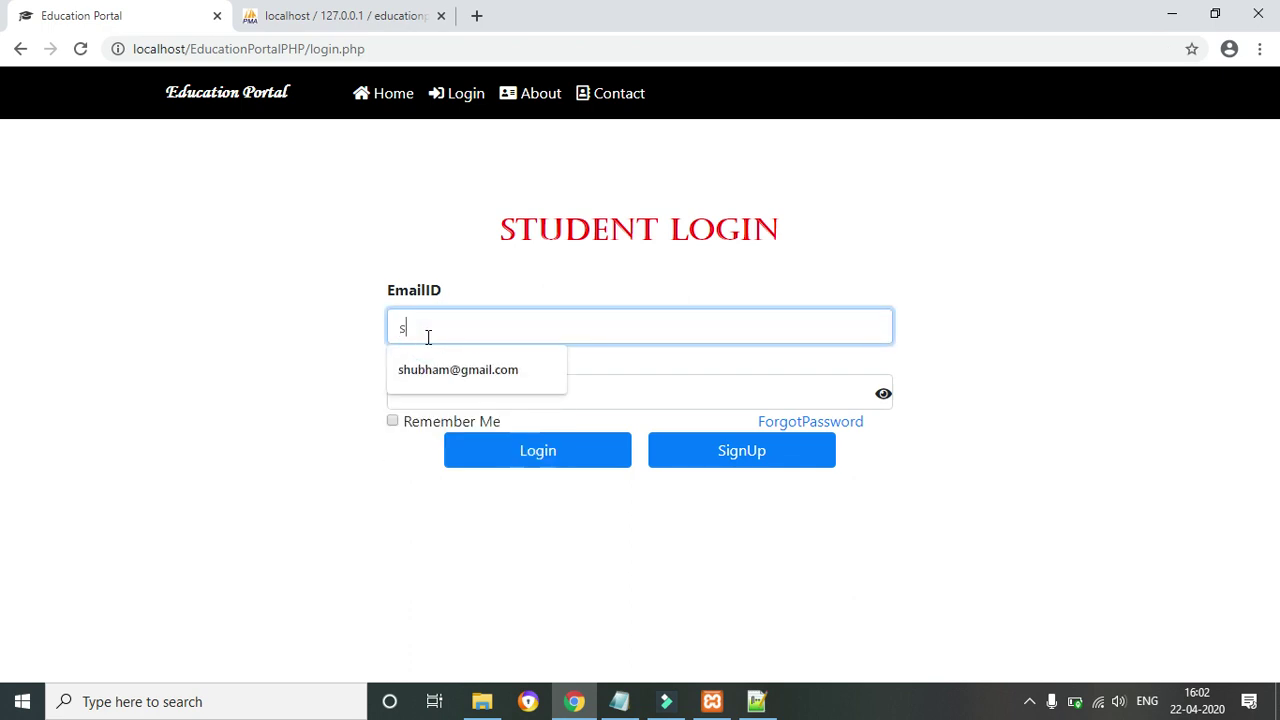
pyautogui.click(430, 369)
pyautogui.click(436, 397)
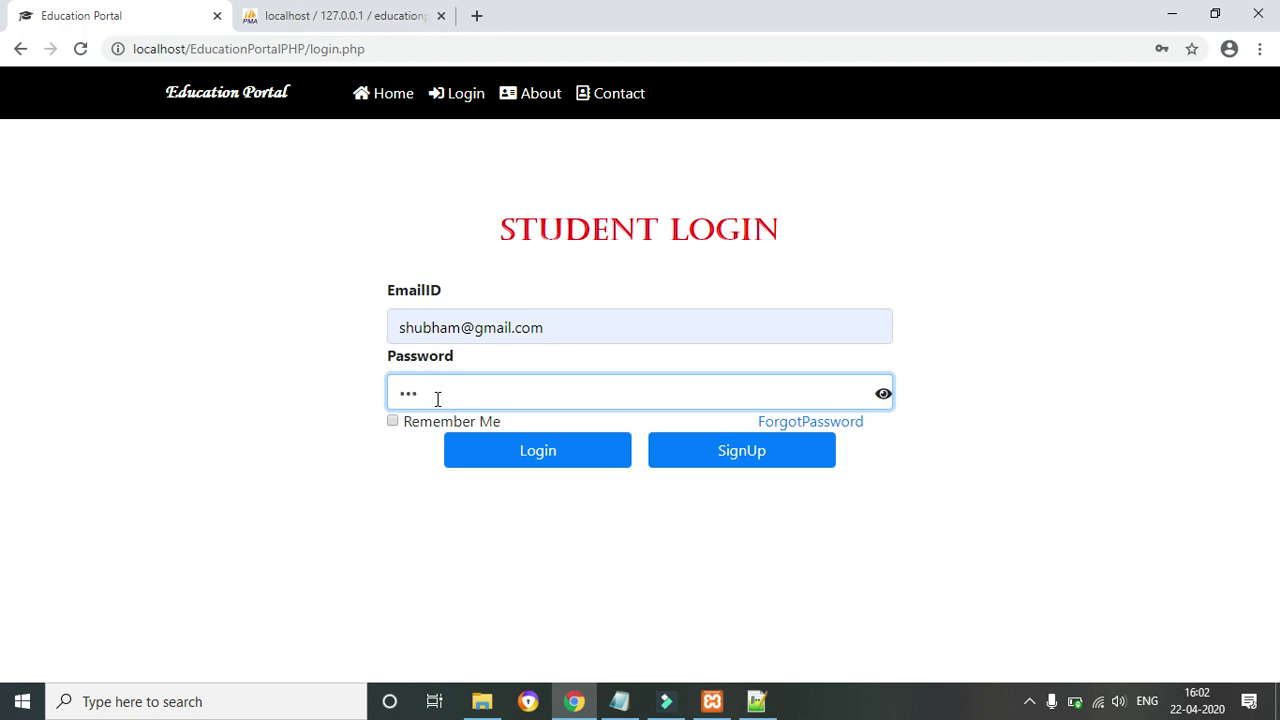
pyautogui.click(535, 450)
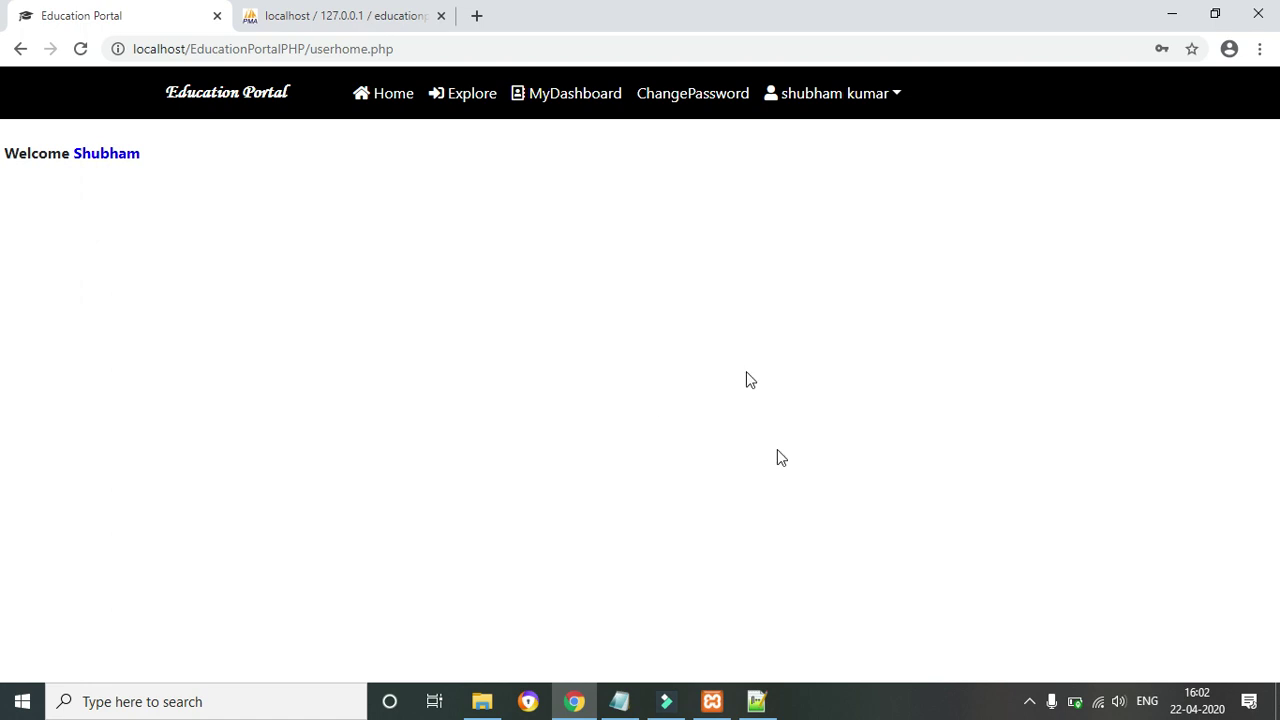
# From the student home page, open Explore to list the HTML, Python and Web Designing courses
pyautogui.click(404, 100)
pyautogui.click(460, 97)
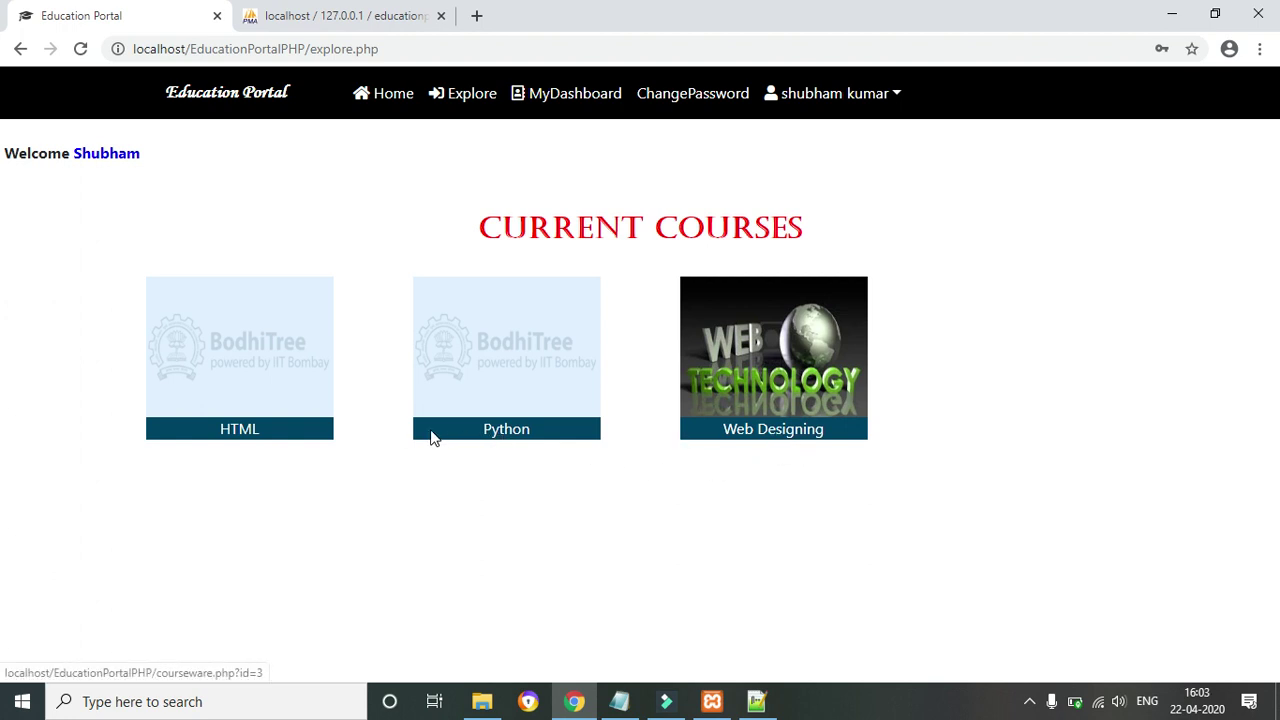
pyautogui.scroll(-1, 469, 500)
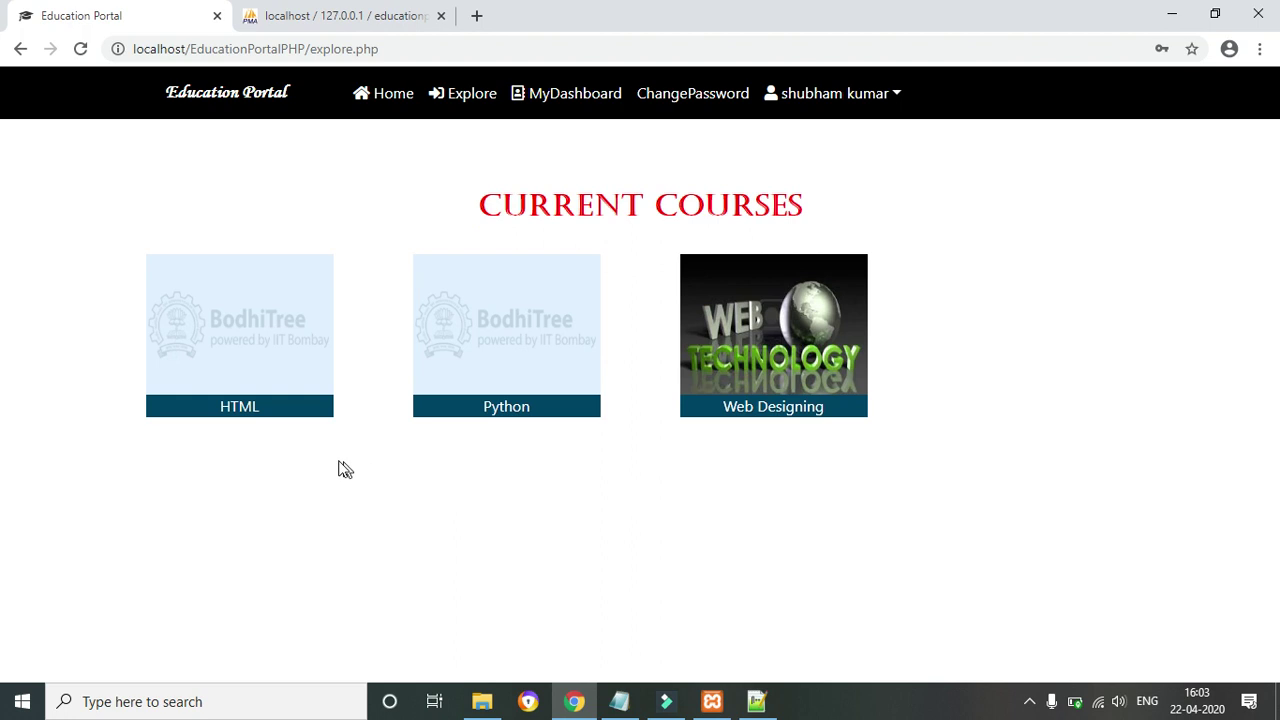
# Try enrolling in the HTML course, which reports already enrolled, then return to the courses list
pyautogui.click(240, 410)
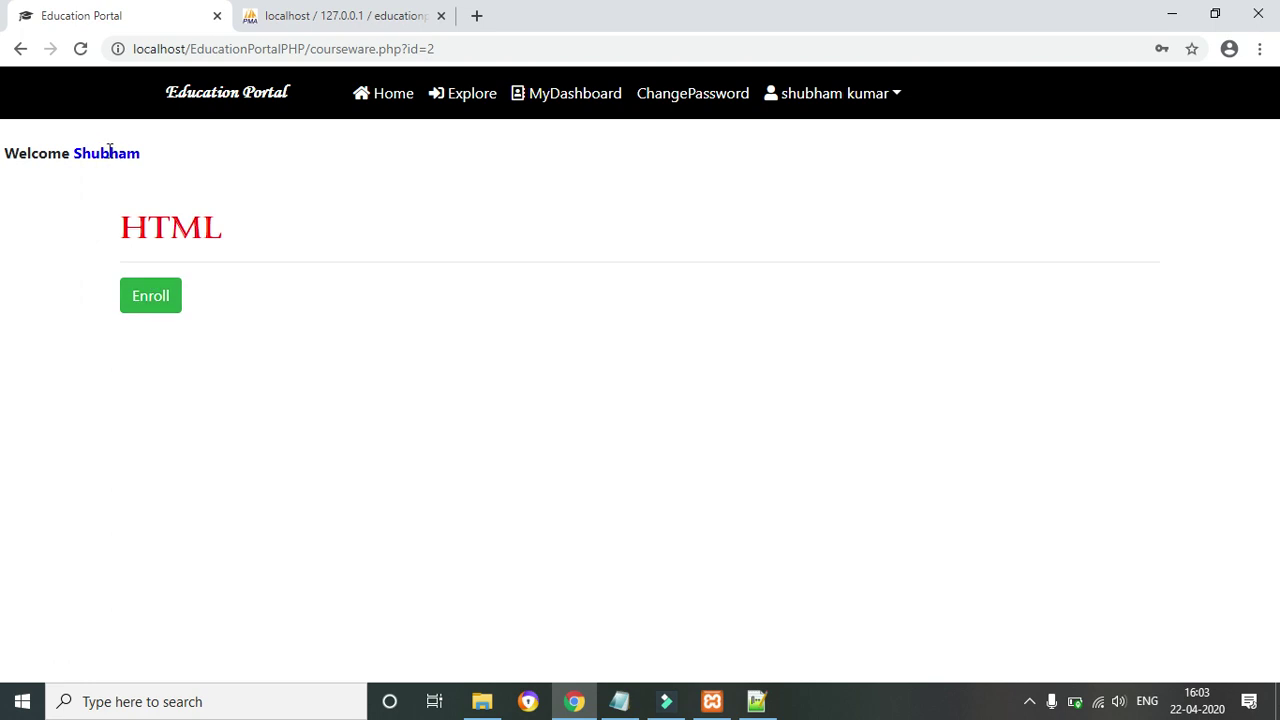
pyautogui.click(172, 306)
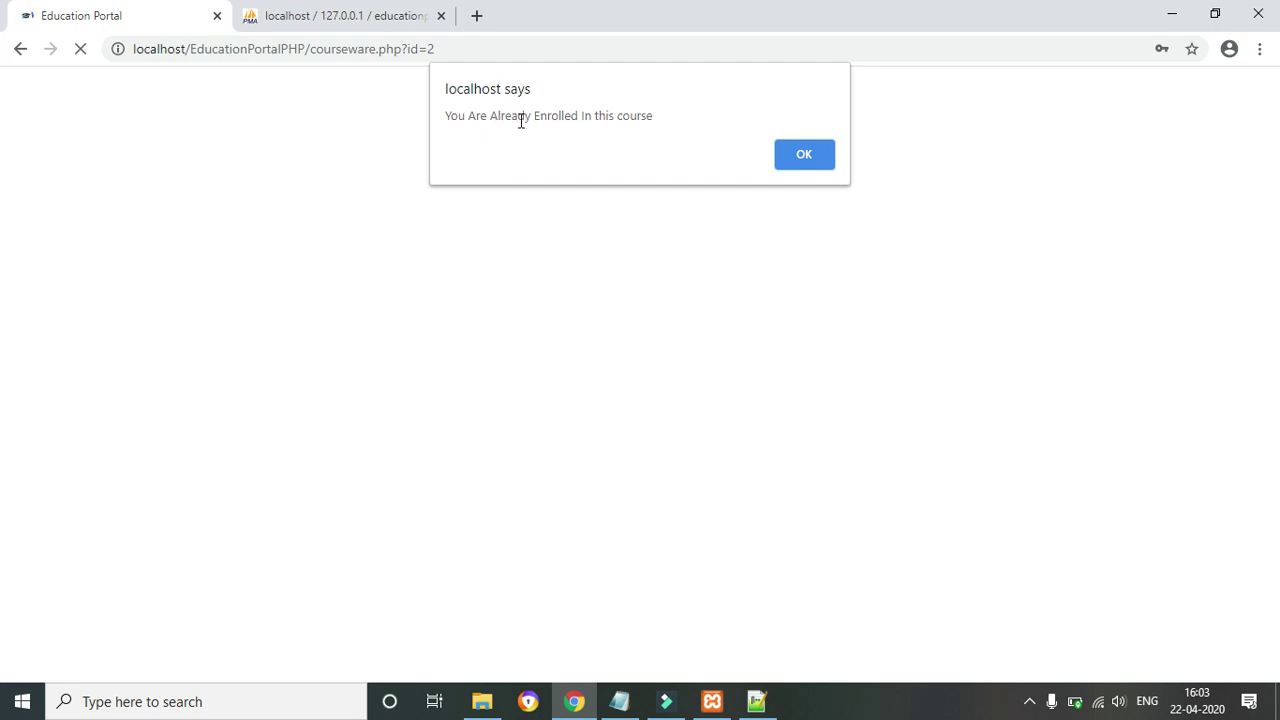
pyautogui.click(807, 162)
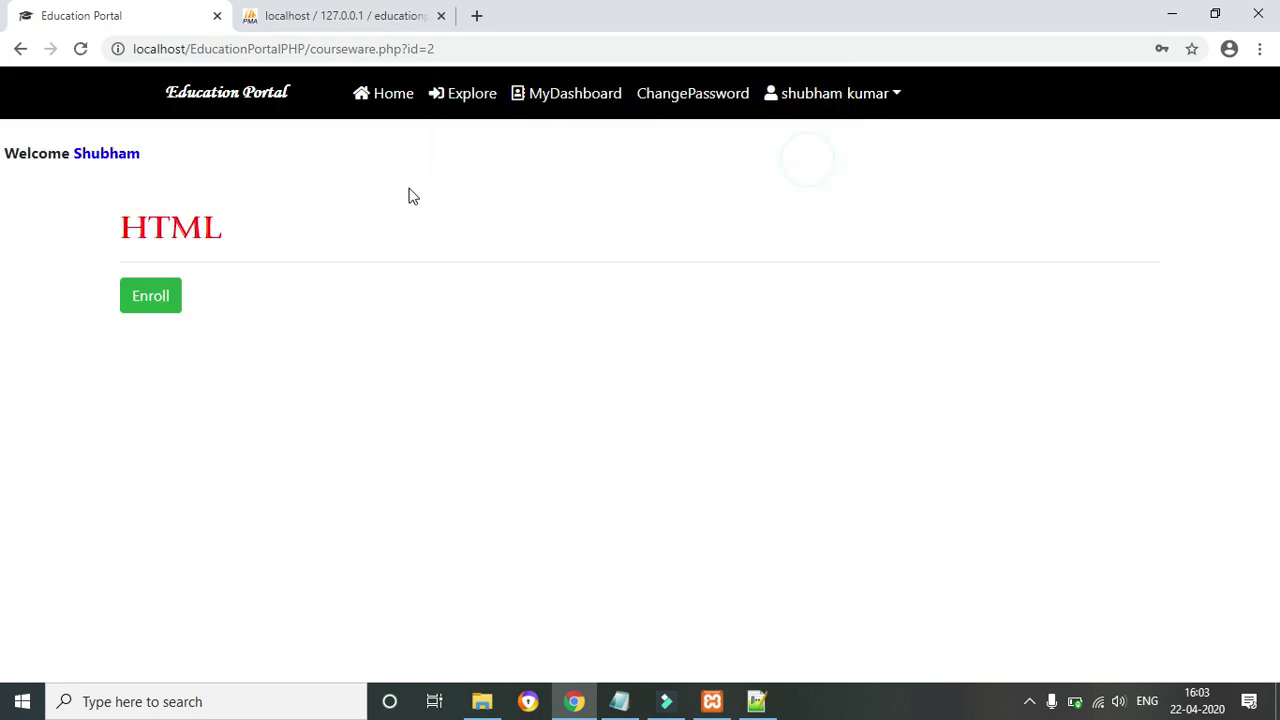
pyautogui.click(20, 48)
pyautogui.click(20, 48)
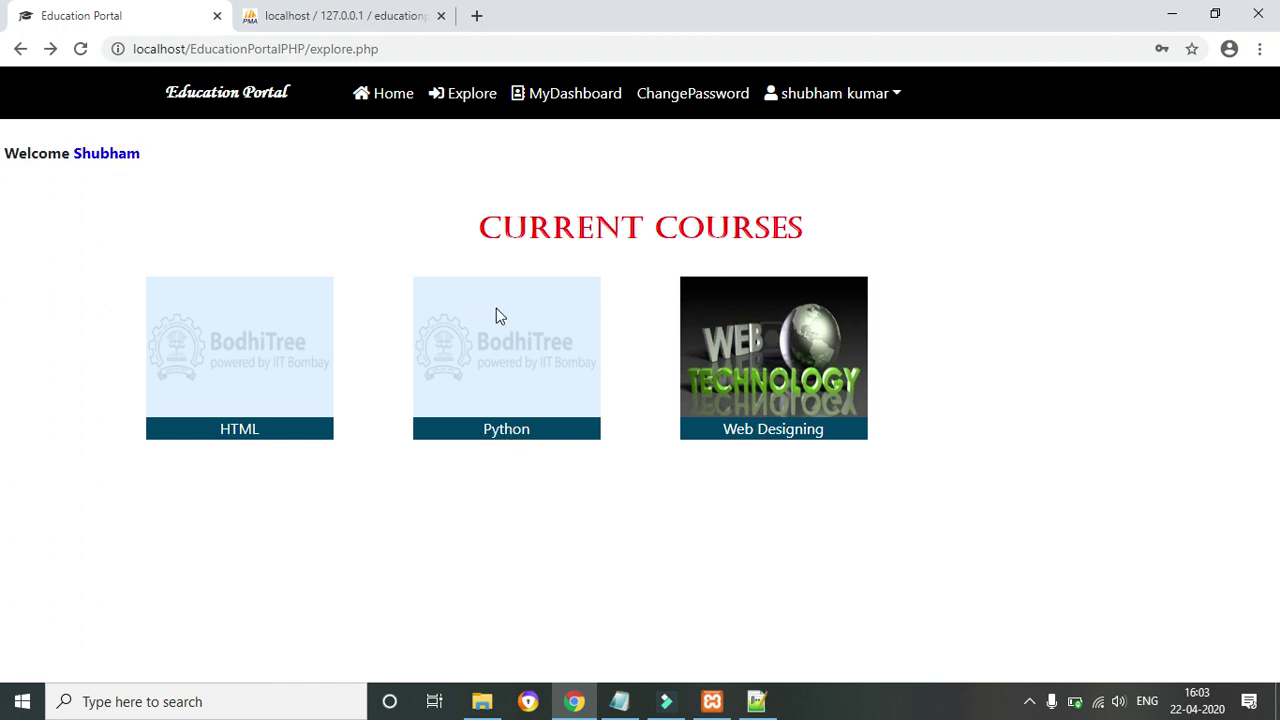
# Check the MY COURSES page for the student's enrollments and return to Current Courses
pyautogui.click(768, 444)
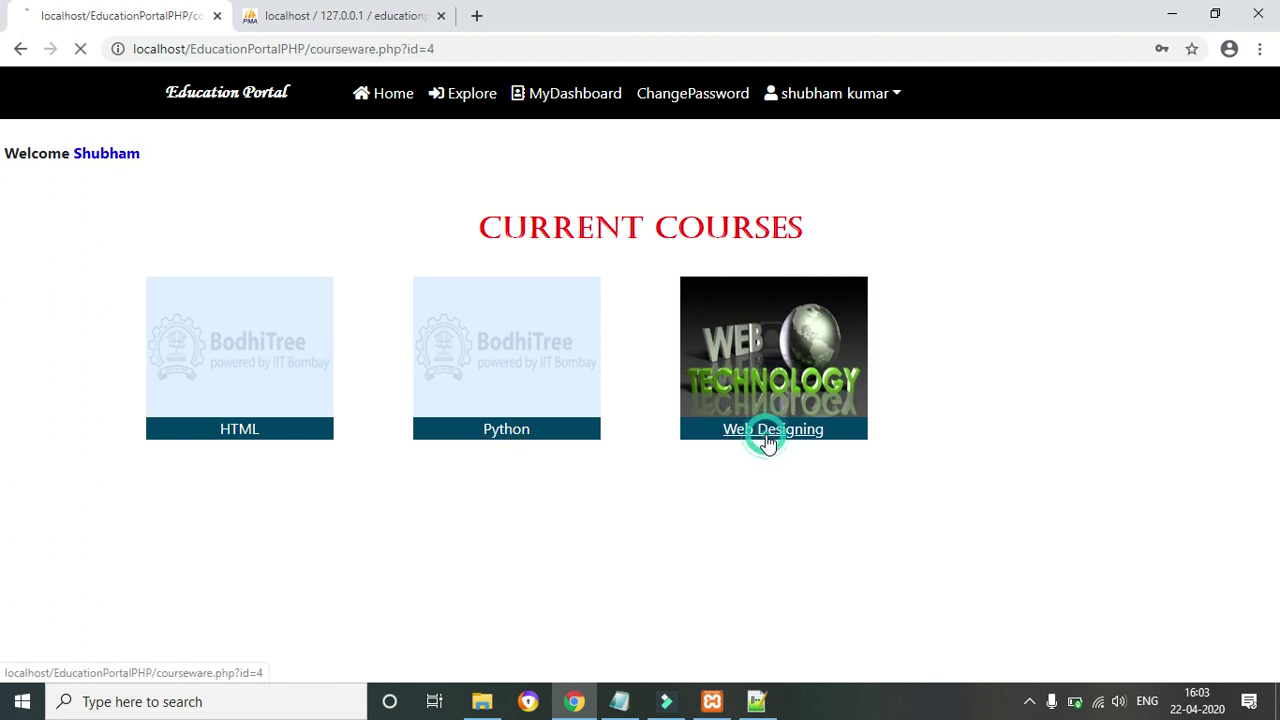
pyautogui.click(597, 96)
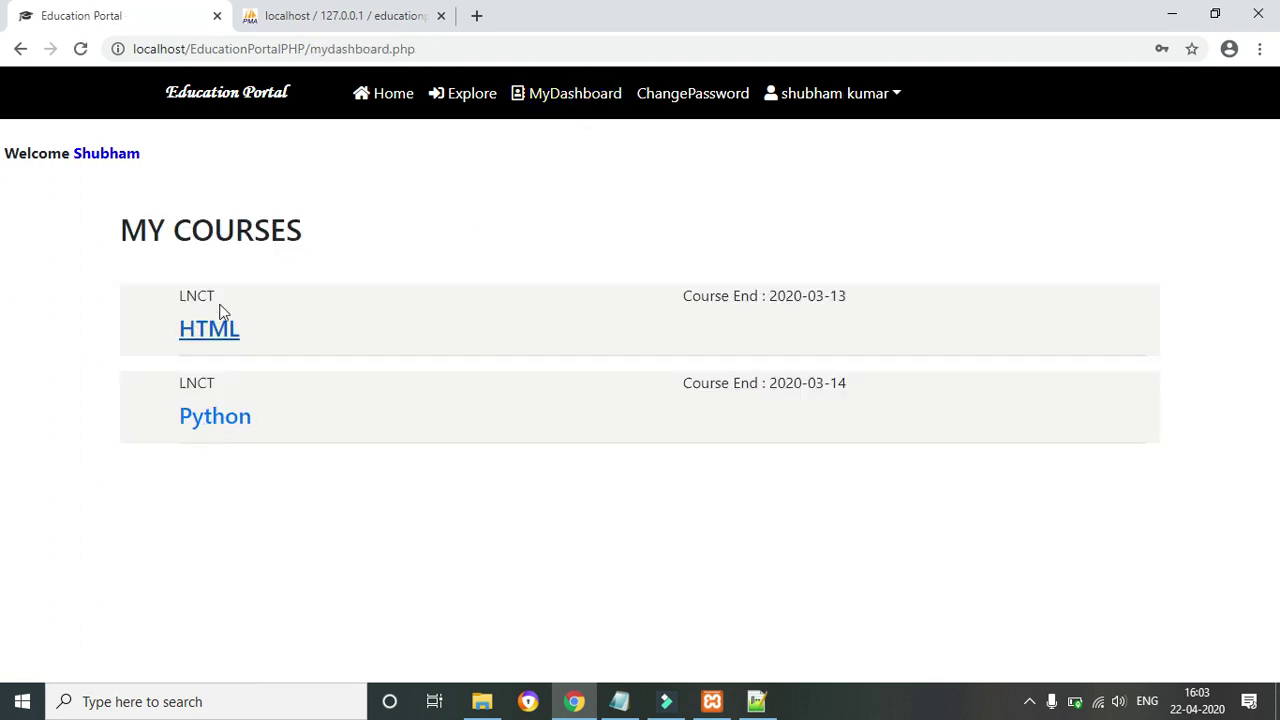
pyautogui.moveTo(128, 224); pyautogui.dragTo(357, 226)
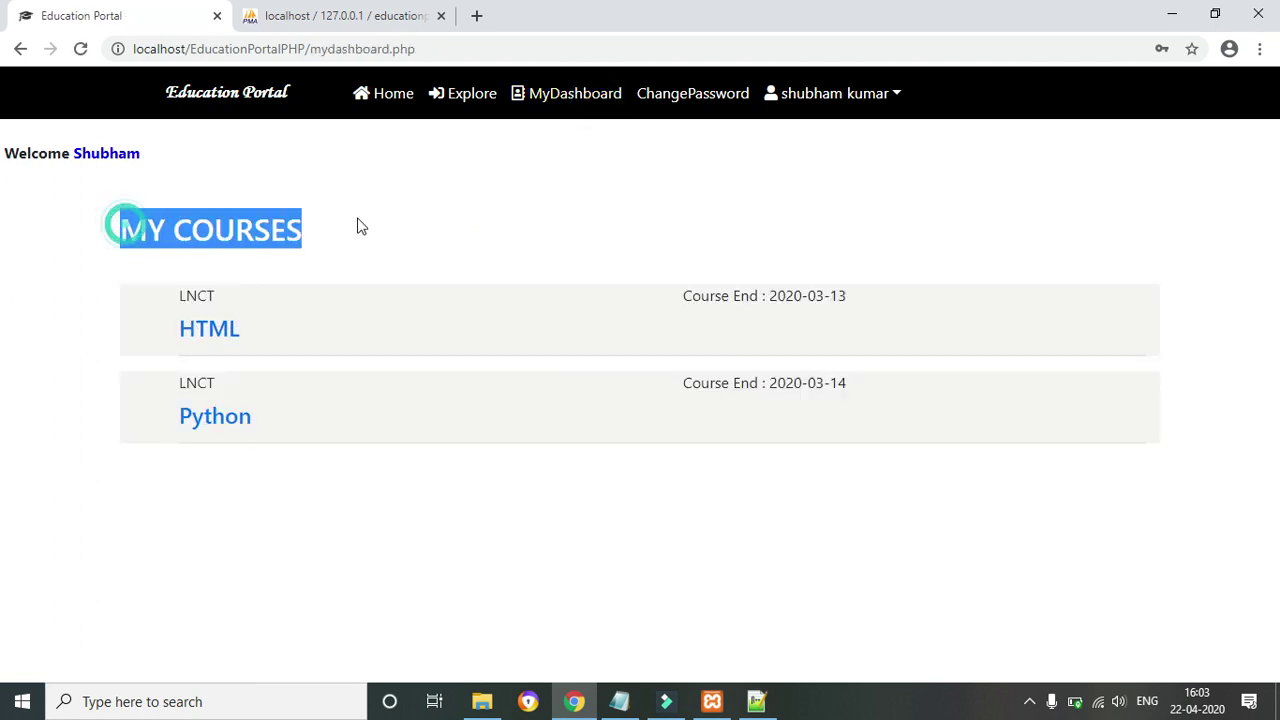
pyautogui.click(465, 93)
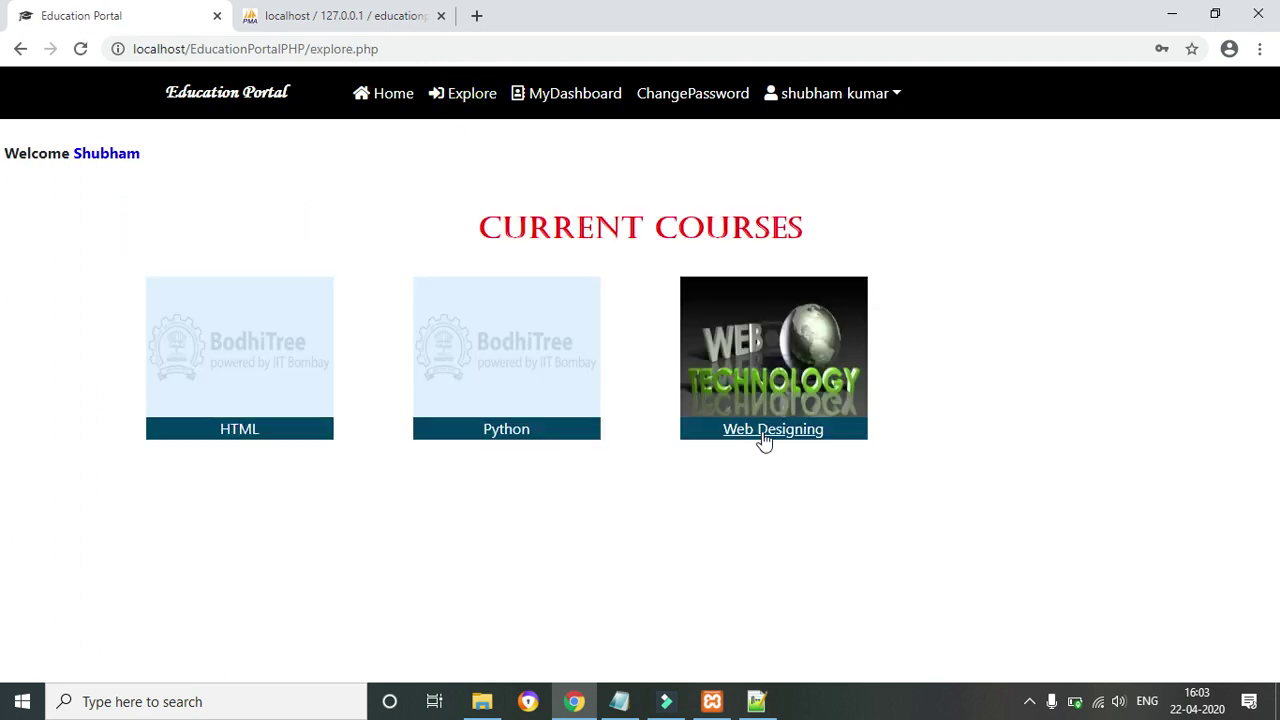
# Enroll in Web Designing, accept the 'Your Approval is Pending' alert, and confirm re-enrolling reports already enrolled
pyautogui.click(763, 437)
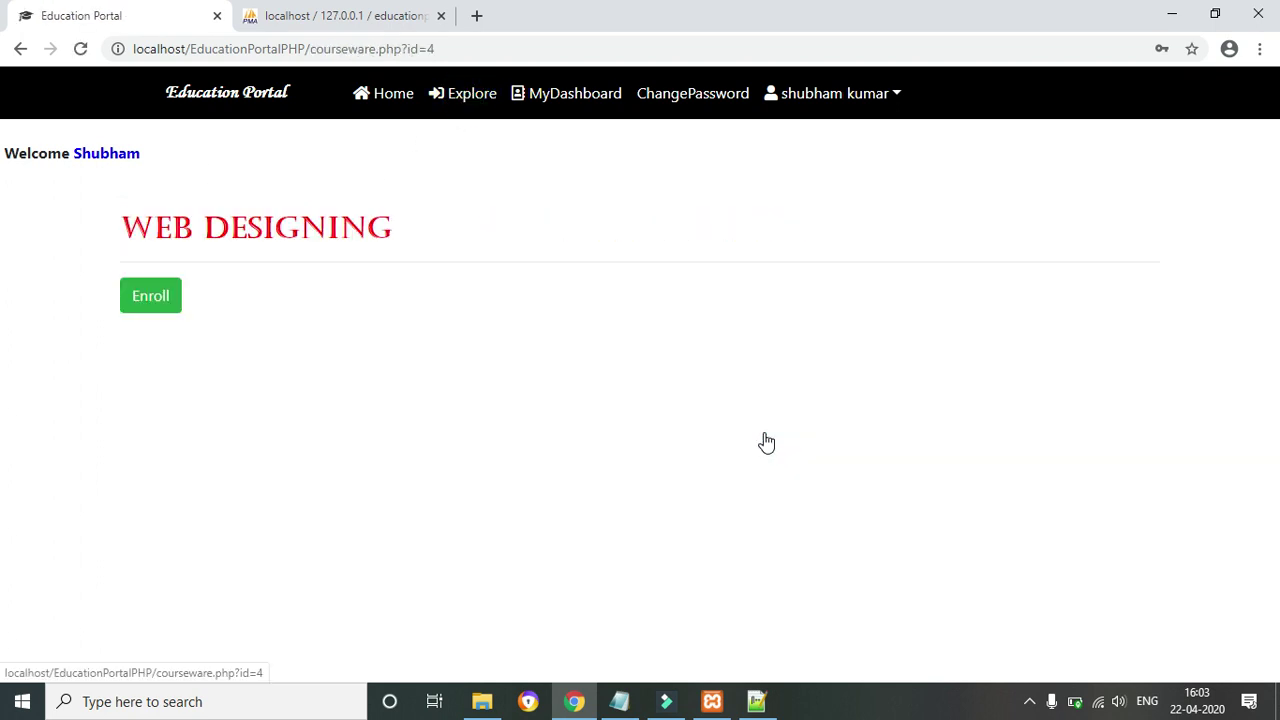
pyautogui.click(165, 316)
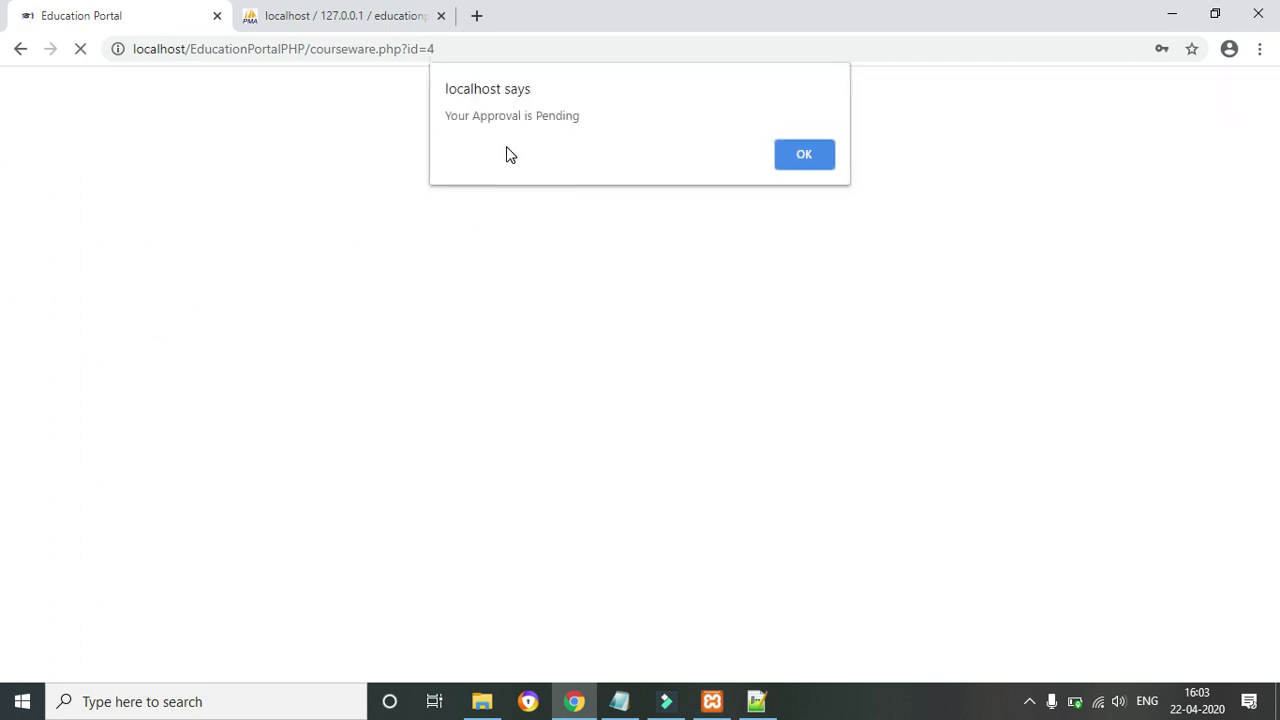
pyautogui.moveTo(448, 114); pyautogui.dragTo(623, 108)
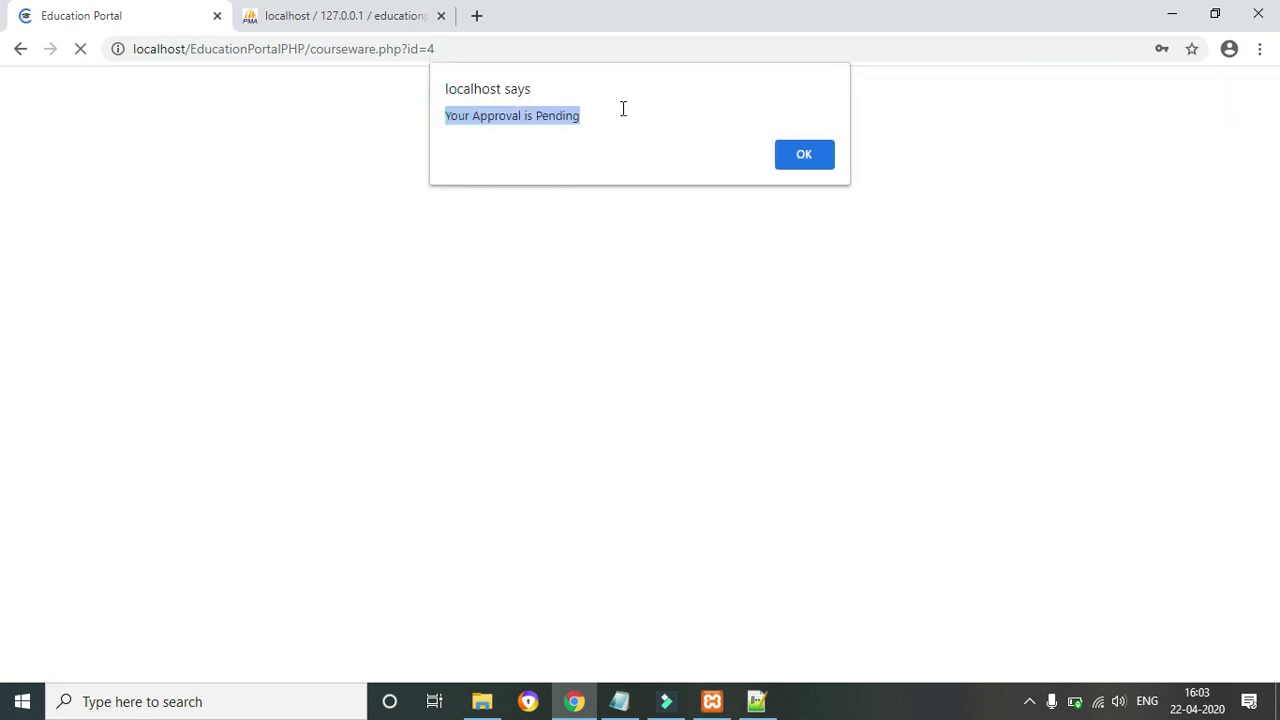
pyautogui.click(812, 168)
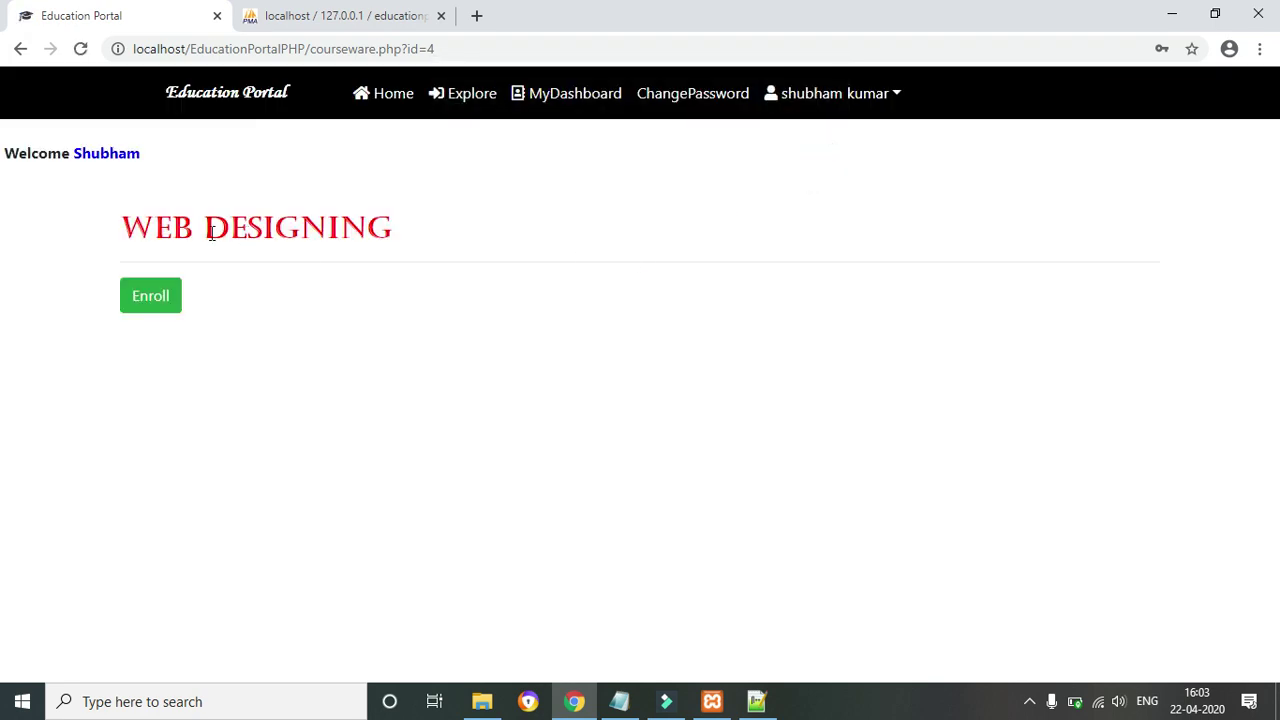
pyautogui.click(146, 290)
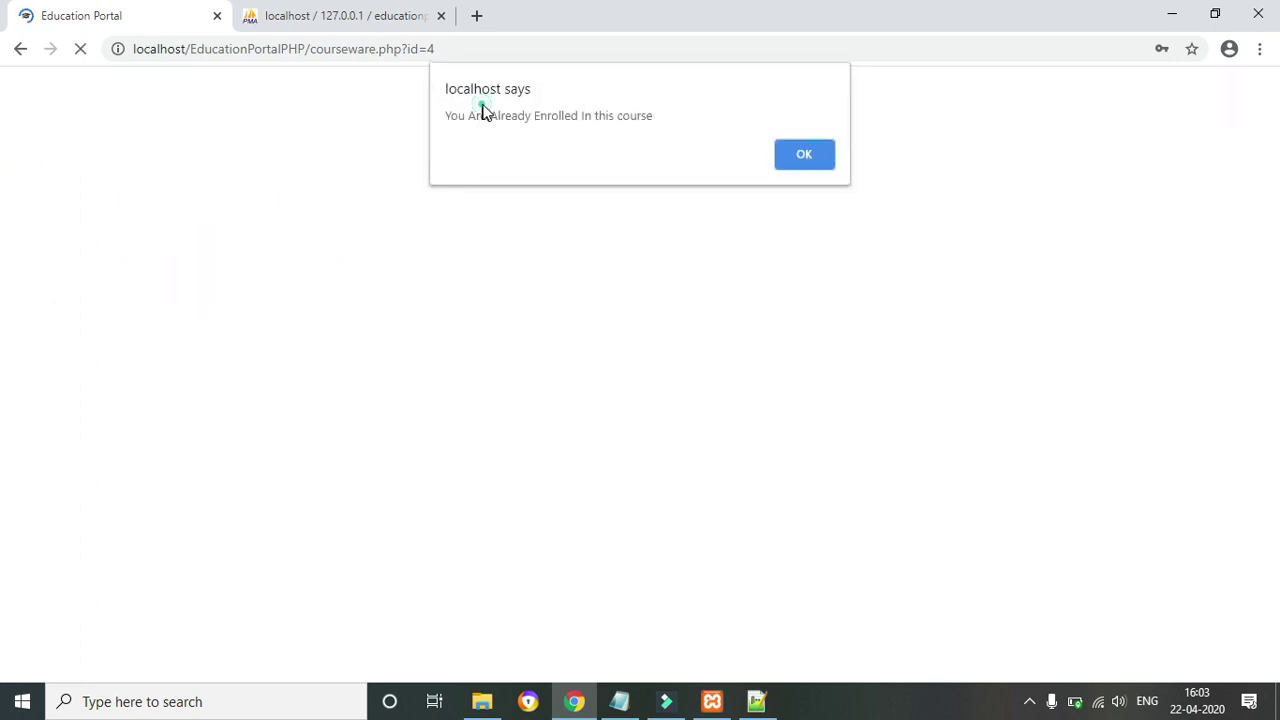
pyautogui.click(810, 162)
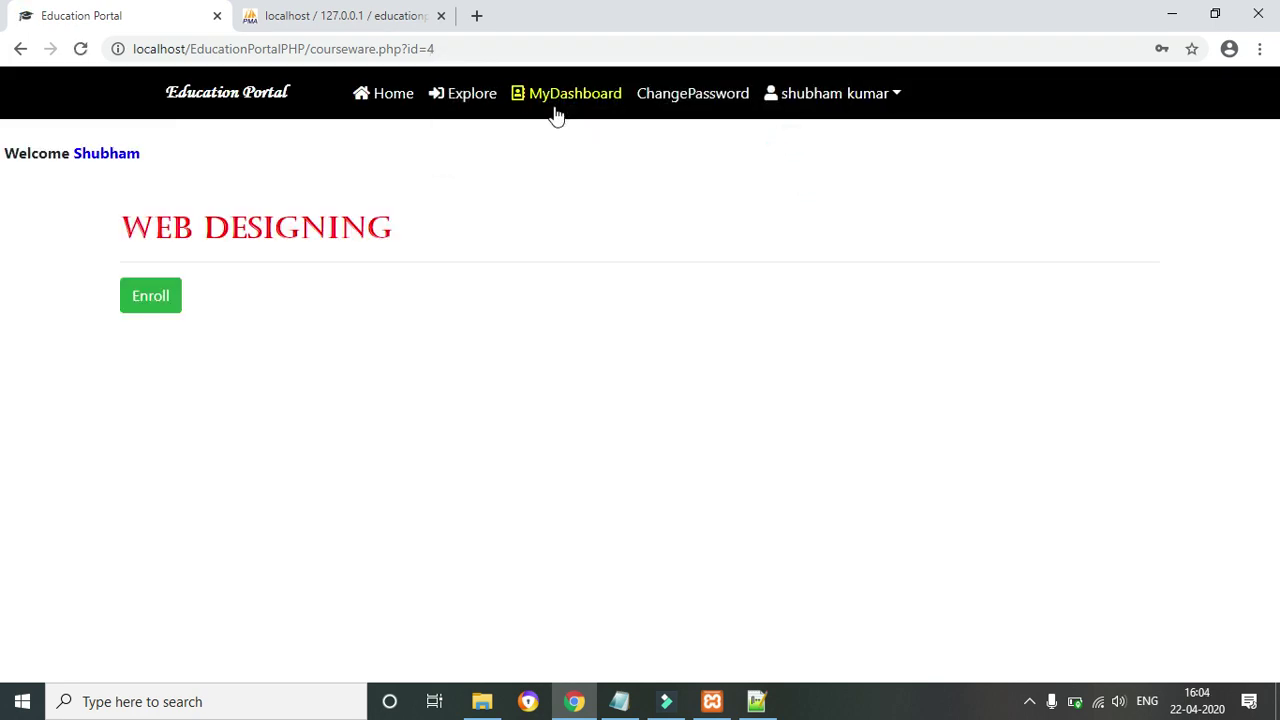
# Open the HTML (LNCT) course from MyDashboard's MY COURSES to show its Multimedia Book chapters
pyautogui.click(670, 98)
pyautogui.click(560, 97)
pyautogui.click(481, 97)
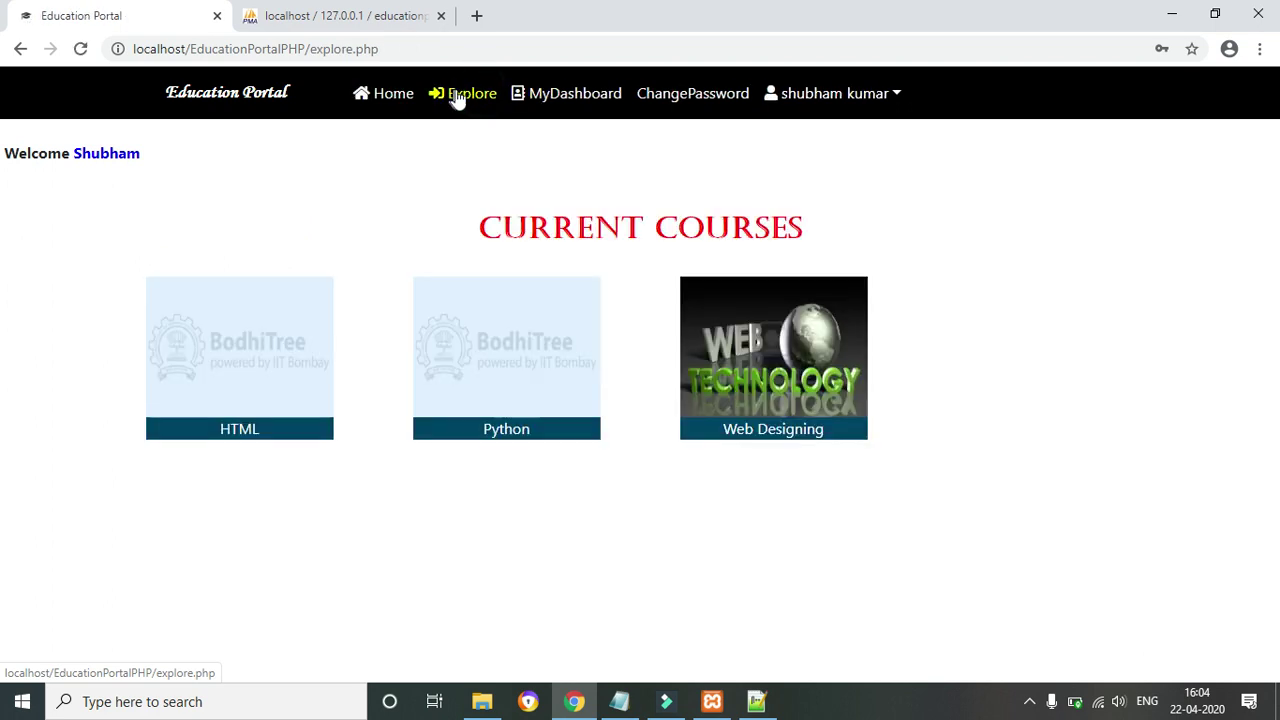
pyautogui.click(565, 100)
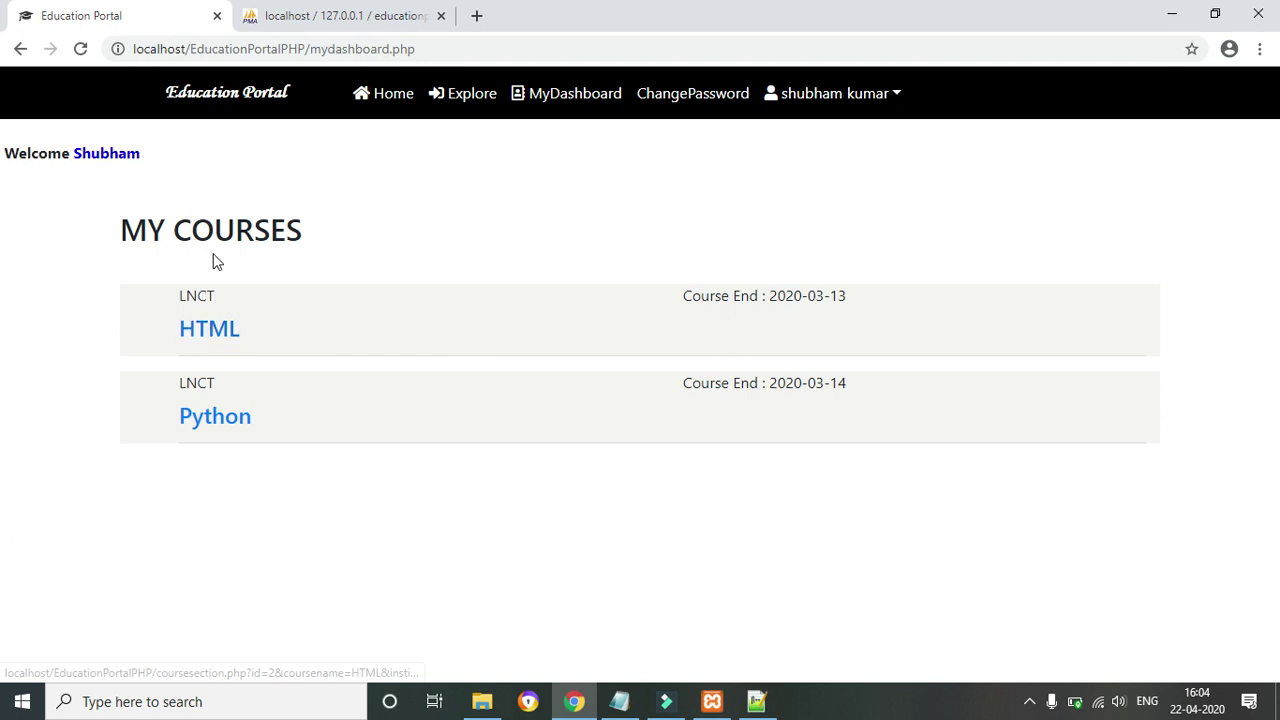
pyautogui.click(207, 338)
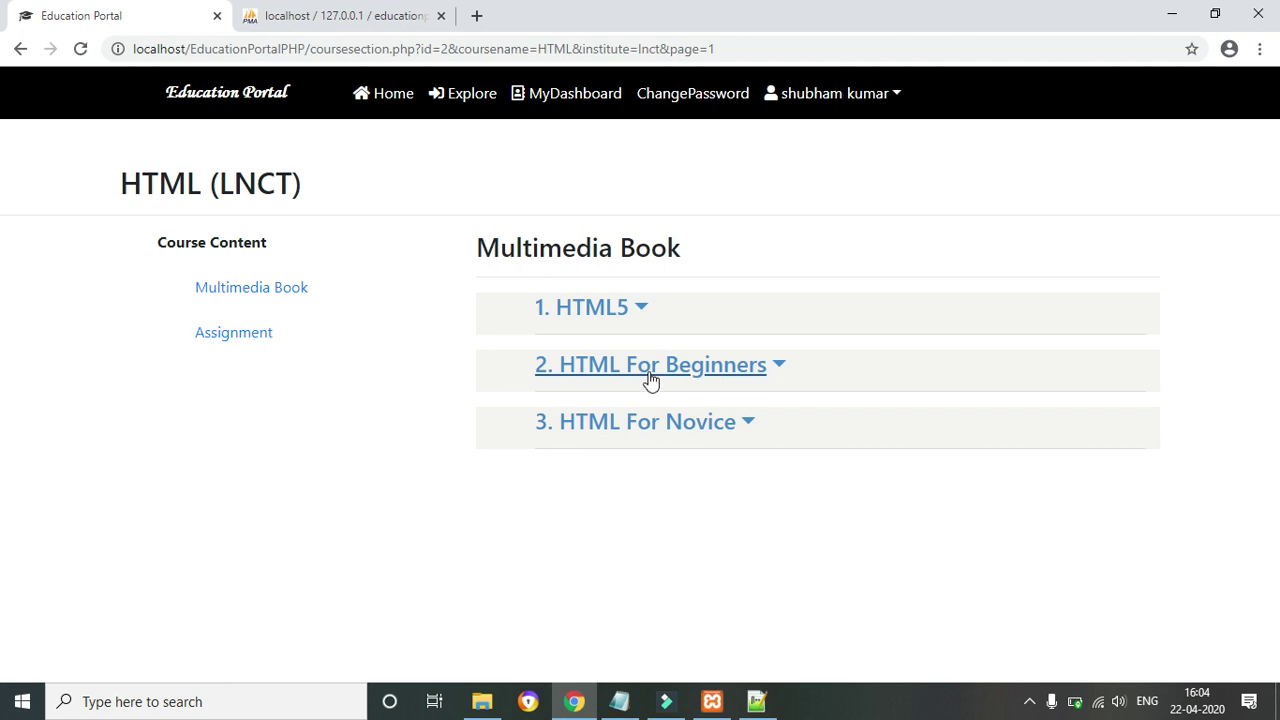
# Expand the HTML5 chapter and download BASIC TAGS (cs 3rd.pdf) and FORM TAGS (Chap10.ppt)
pyautogui.click(640, 314)
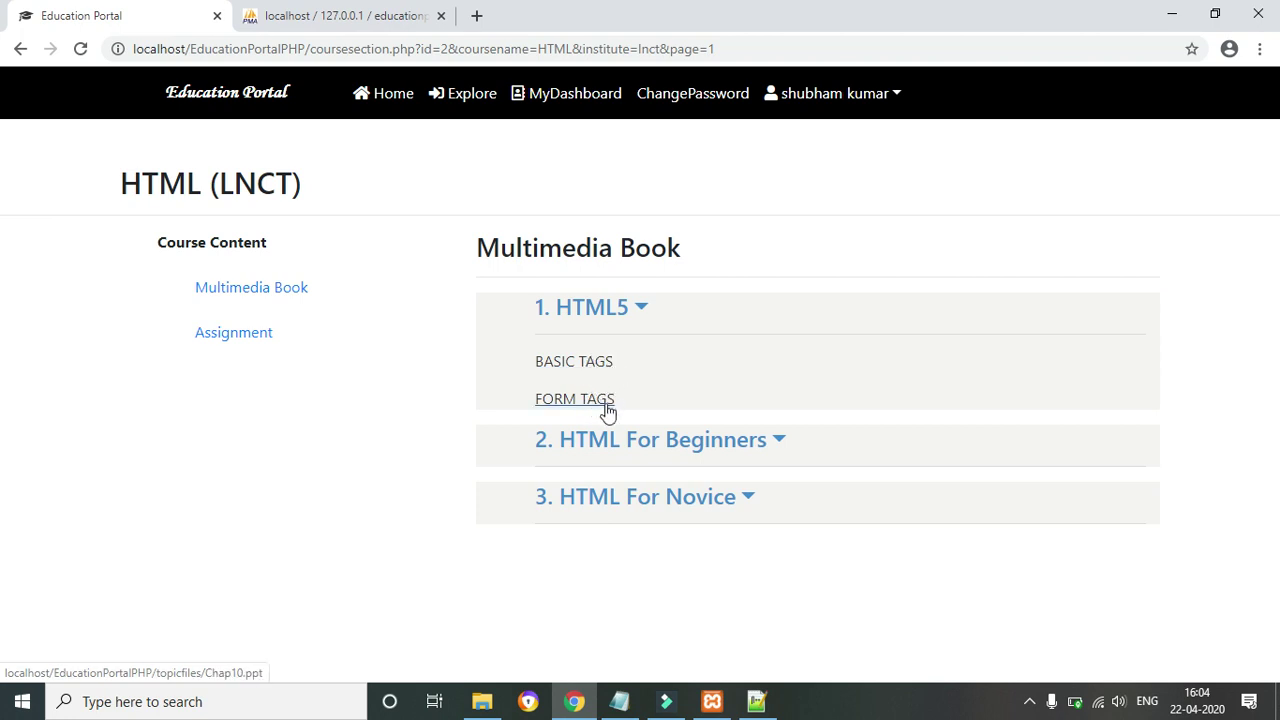
pyautogui.click(589, 367)
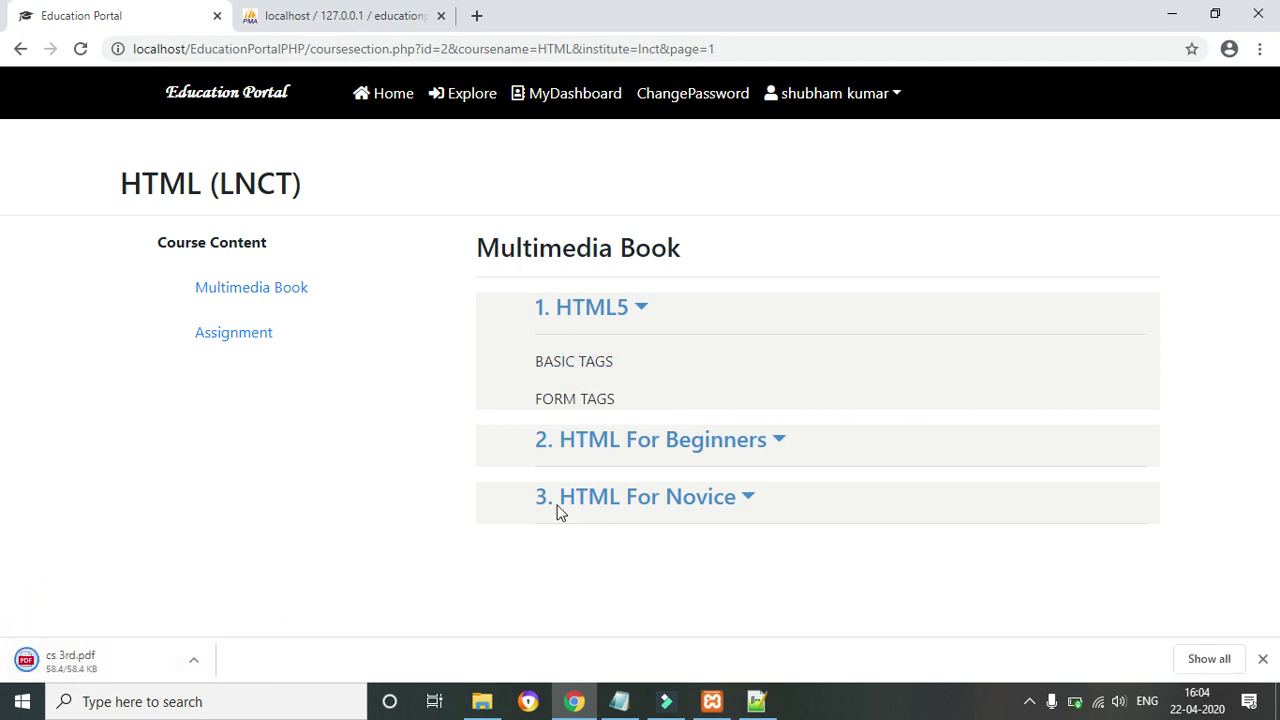
pyautogui.click(585, 405)
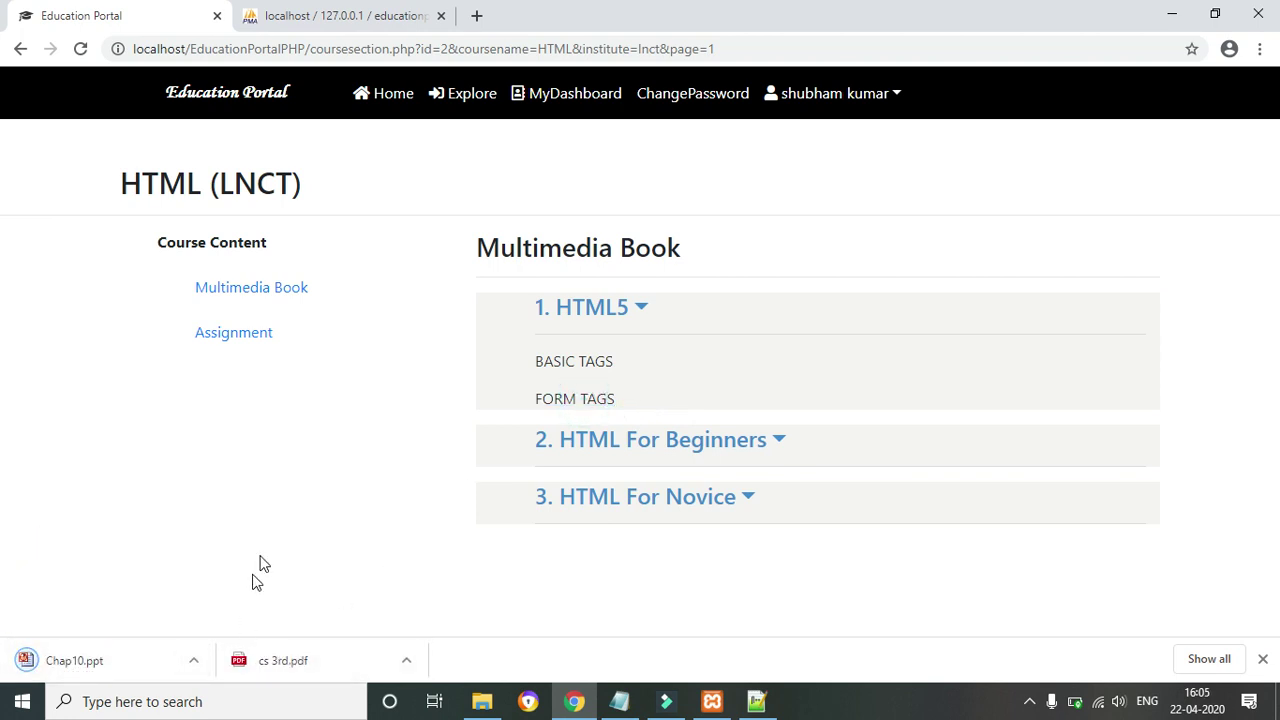
pyautogui.click(193, 660)
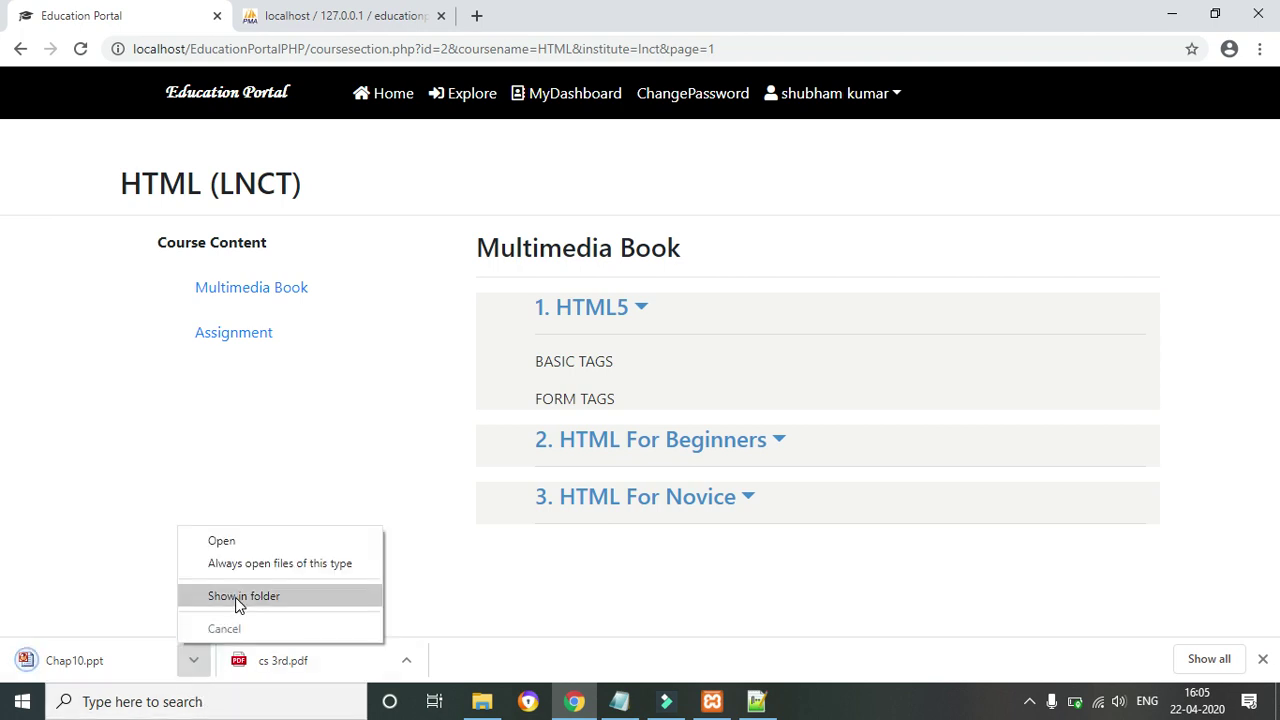
# Delete cs 3rd.pdf and Chap10.ppt from the Downloads folder and go back to Chrome
pyautogui.click(235, 597)
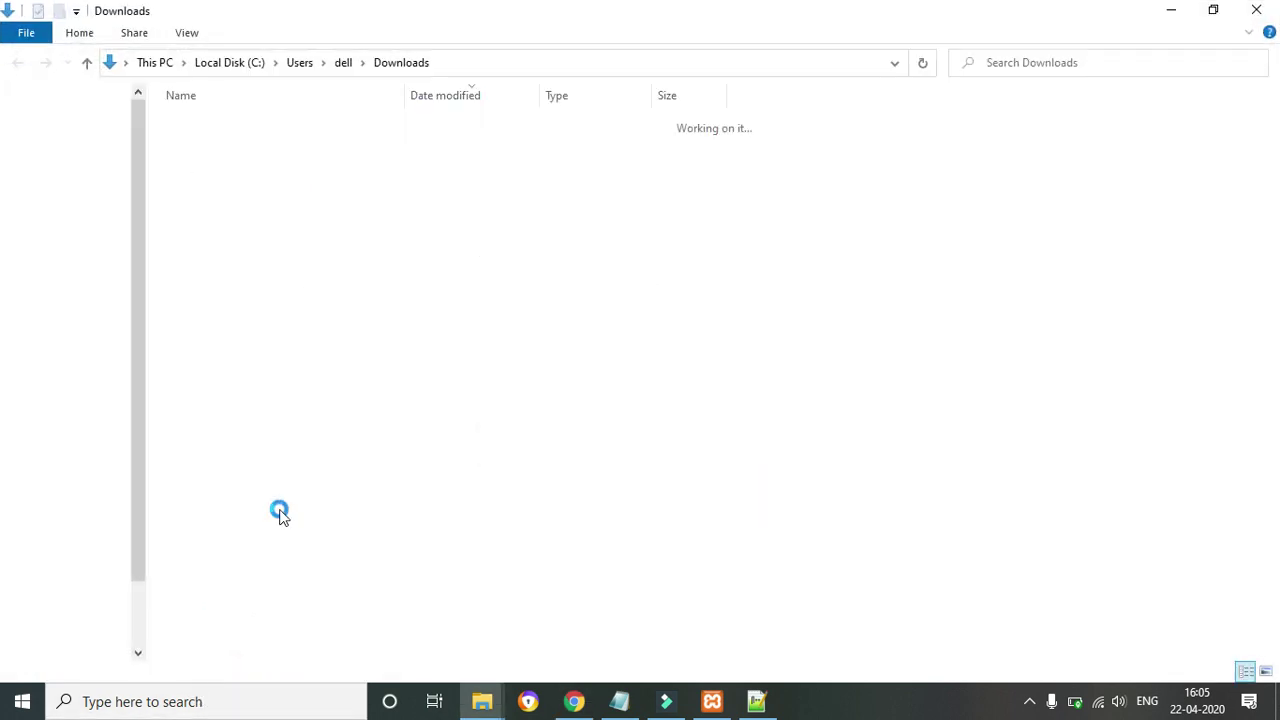
pyautogui.click(210, 172)
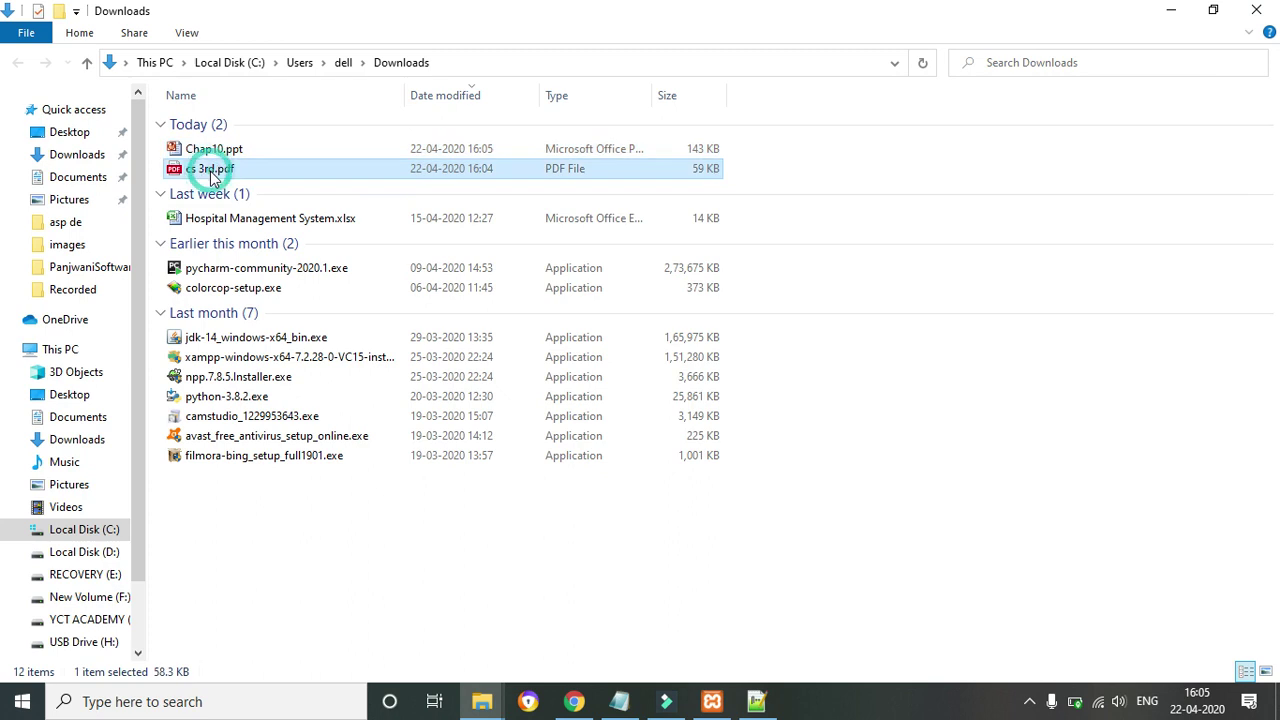
pyautogui.keyDown('ctrl'); pyautogui.click(203, 150); pyautogui.keyUp('ctrl')
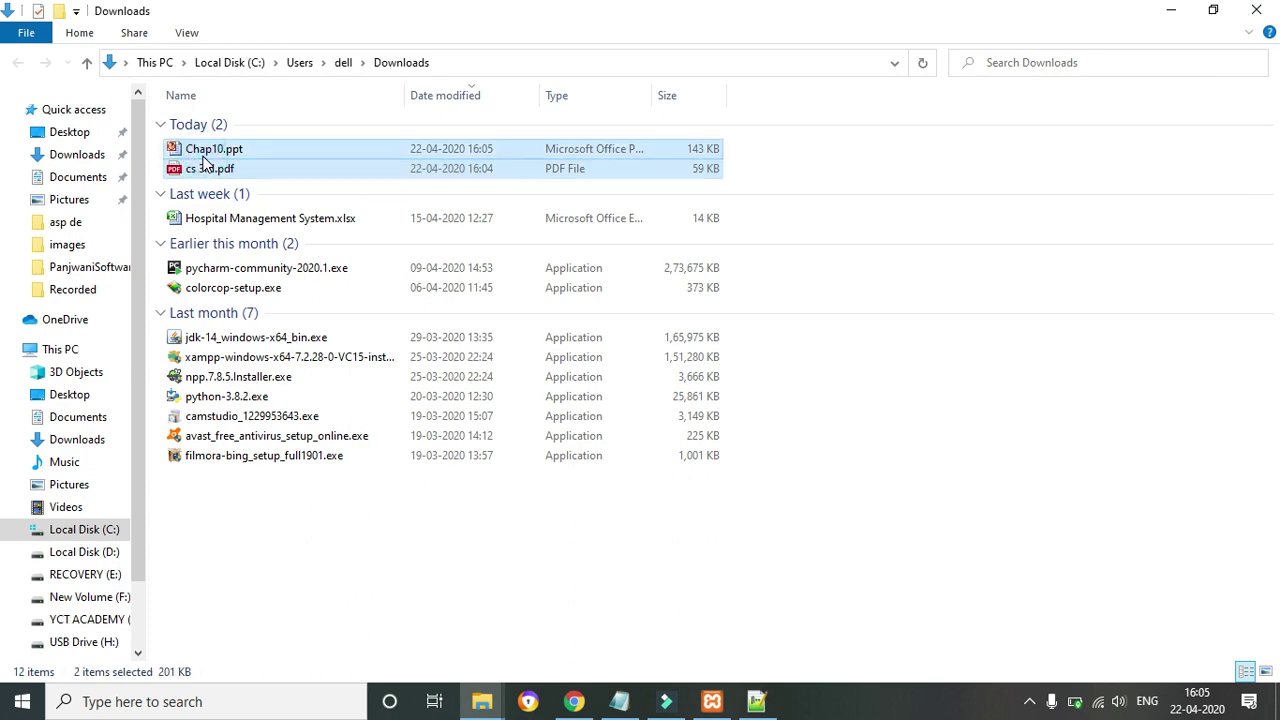
pyautogui.press('Delete')
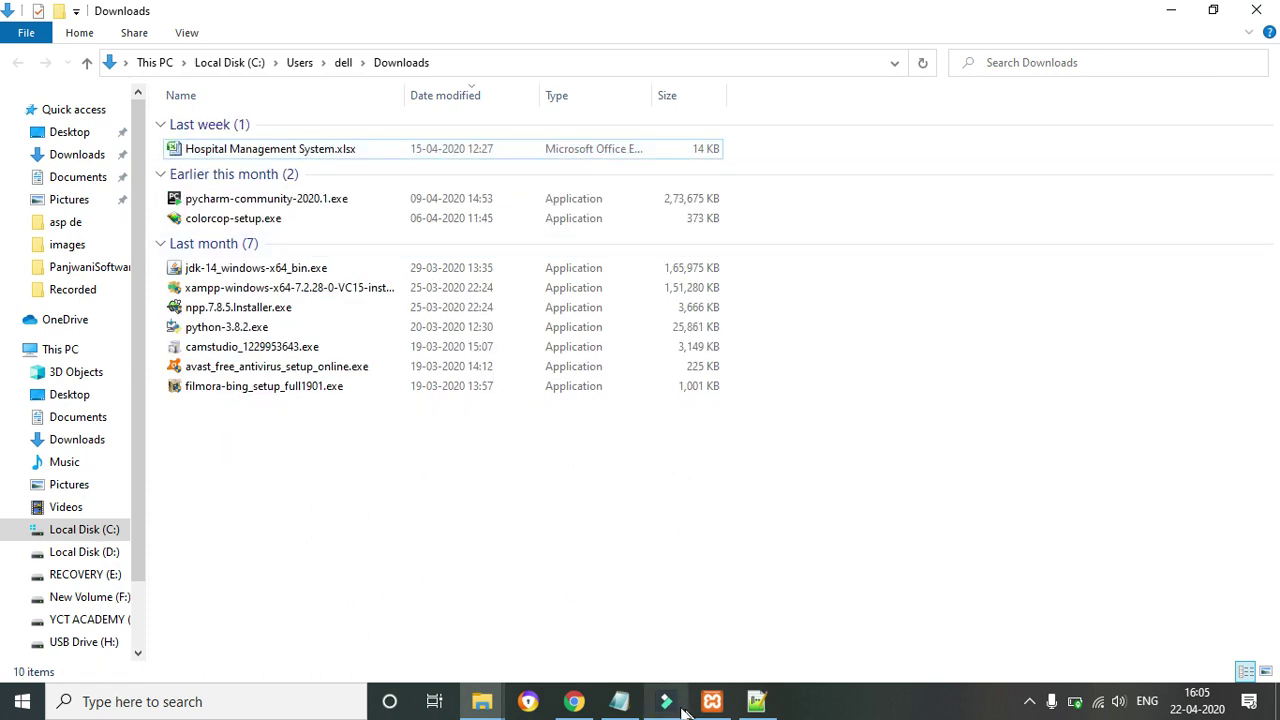
pyautogui.click(575, 700)
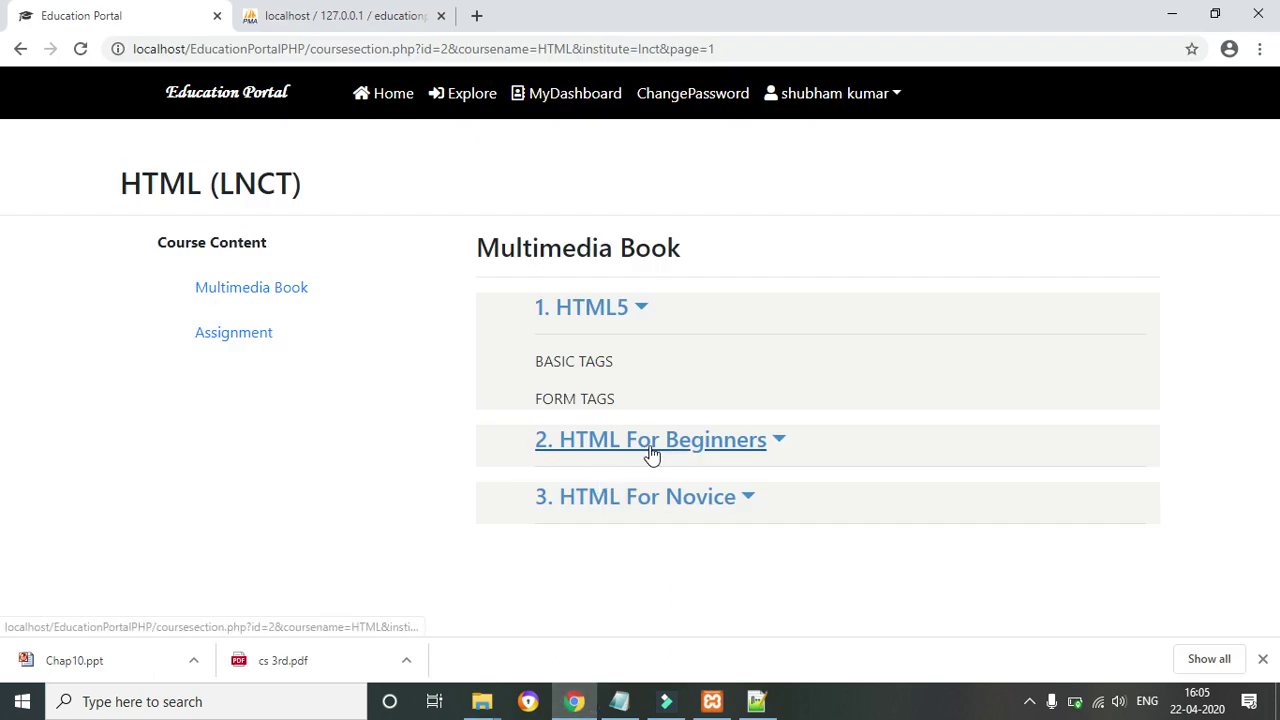
# View the HTML course assignments, showing Horizontal Menu With CSS submitted with 50 marks, then log out
pyautogui.click(648, 316)
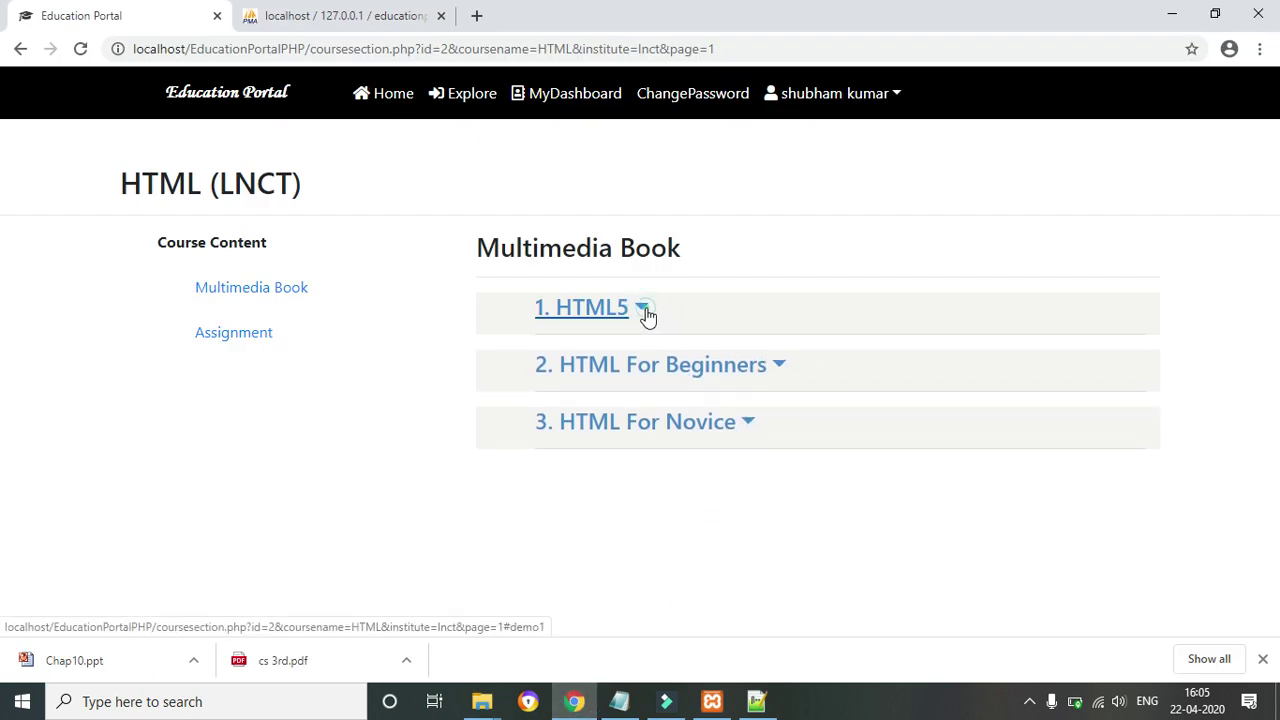
pyautogui.click(648, 316)
pyautogui.click(646, 312)
pyautogui.click(237, 340)
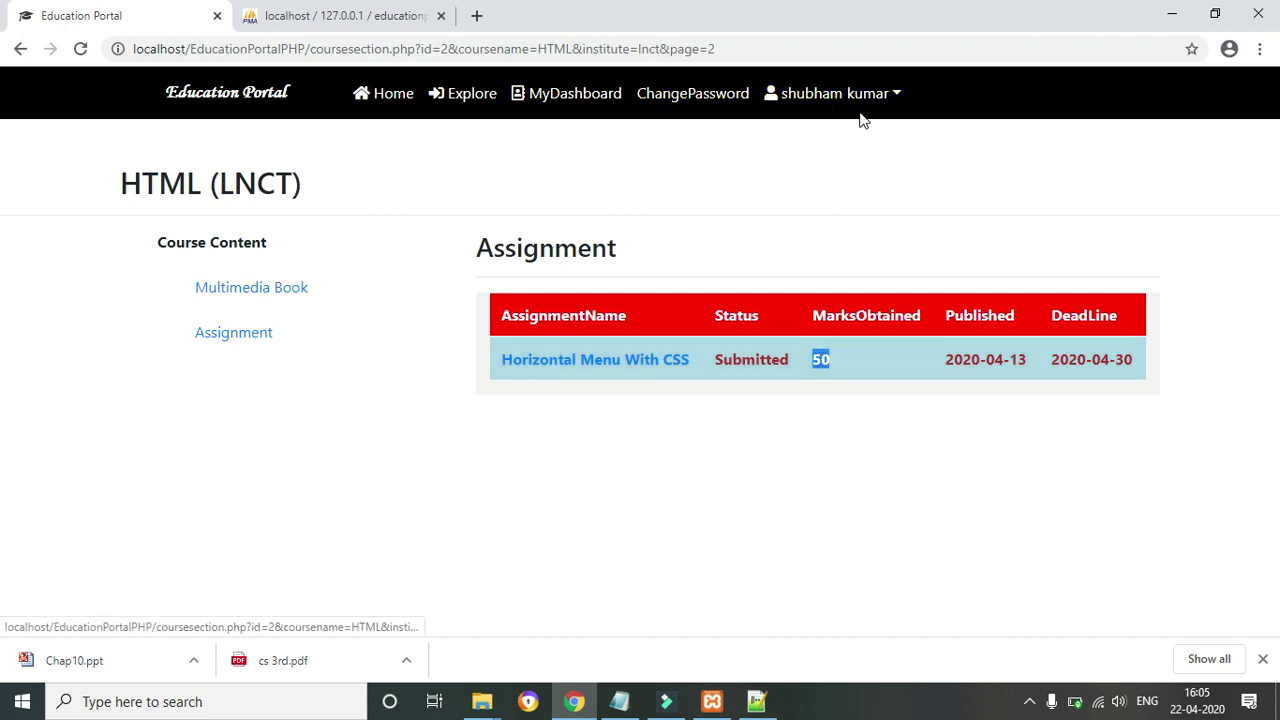
pyautogui.click(896, 100)
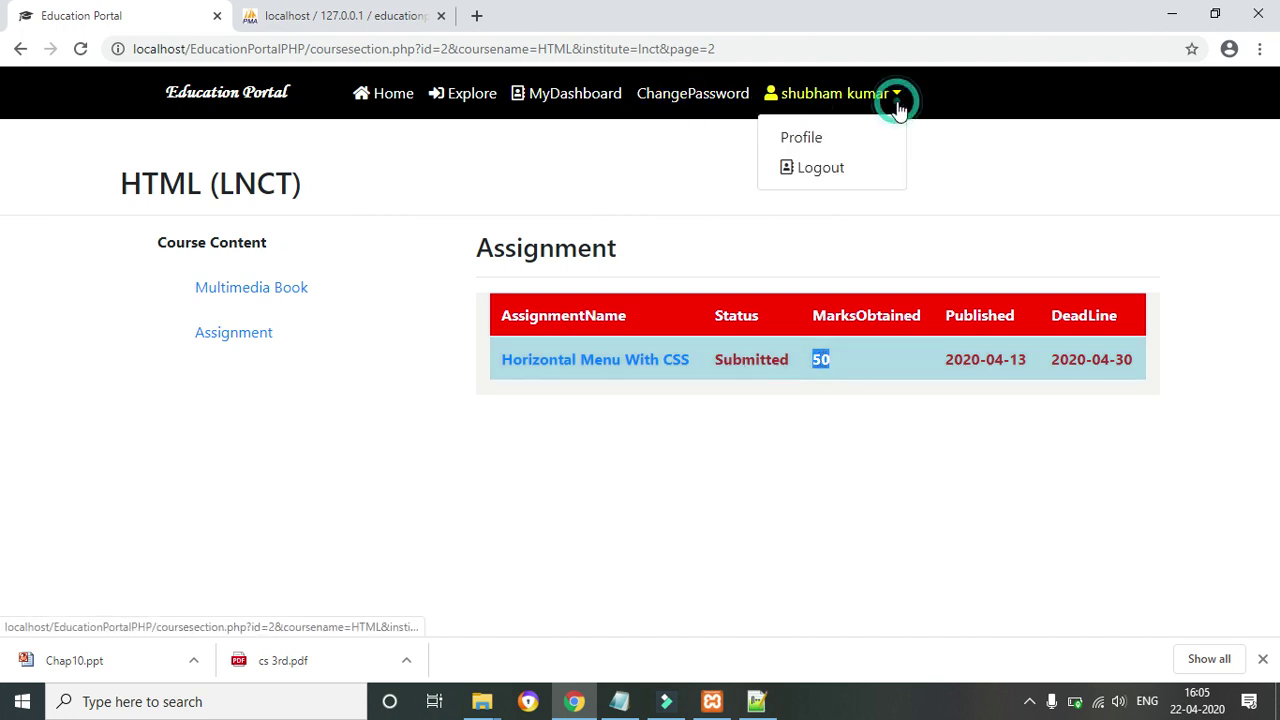
pyautogui.click(822, 172)
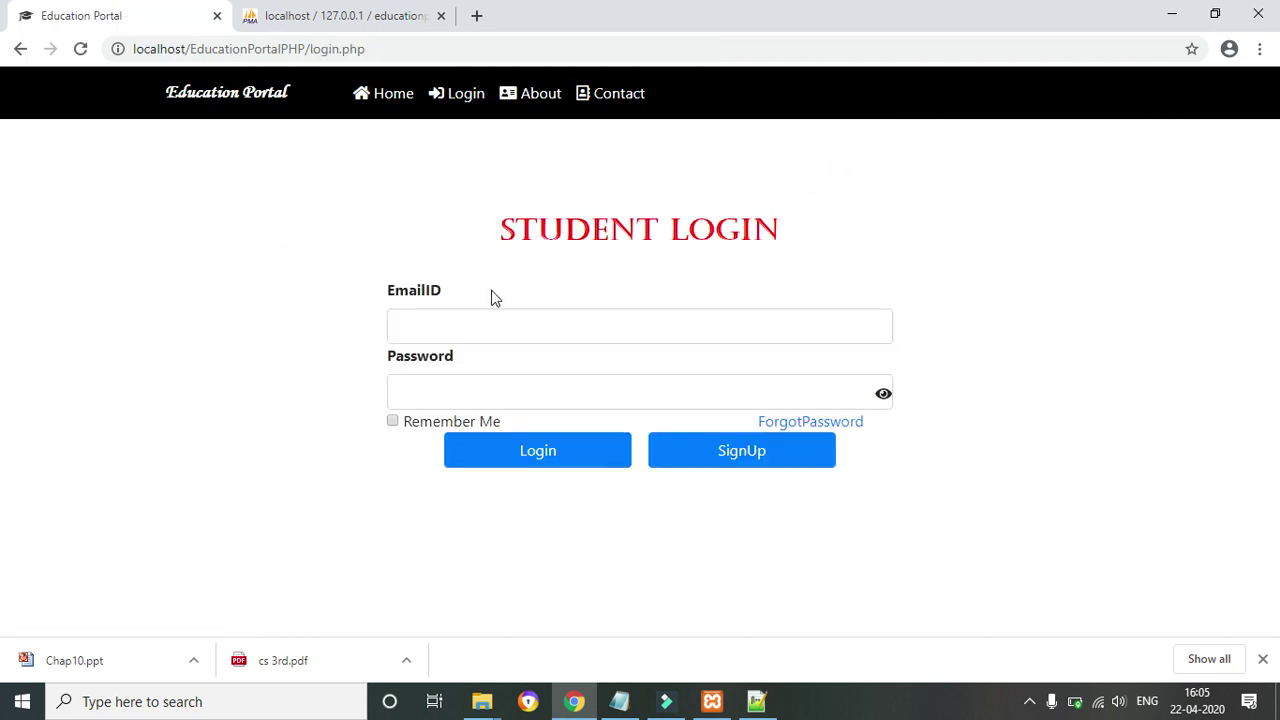
# Go to the Instructor Login page, submit the instructor's e-mail and a password, and dismiss the rejection alert
pyautogui.click(453, 323)
pyautogui.click(378, 95)
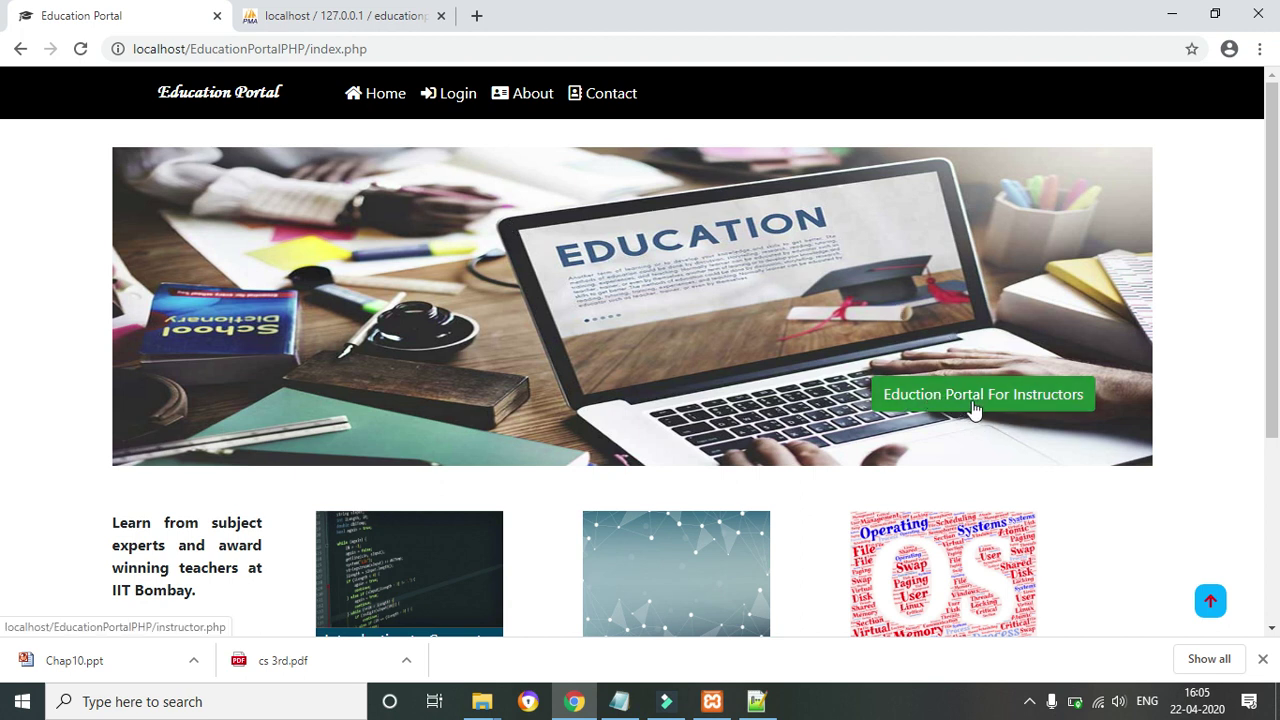
pyautogui.click(975, 405)
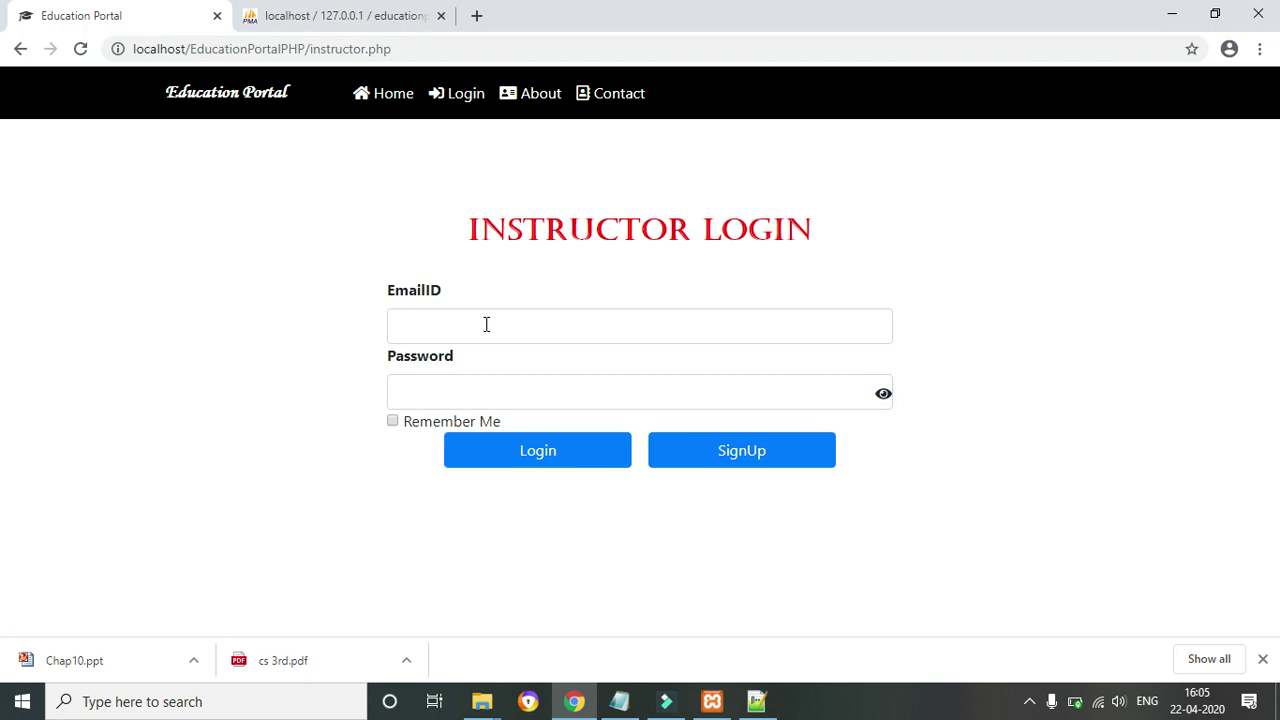
pyautogui.click(486, 325)
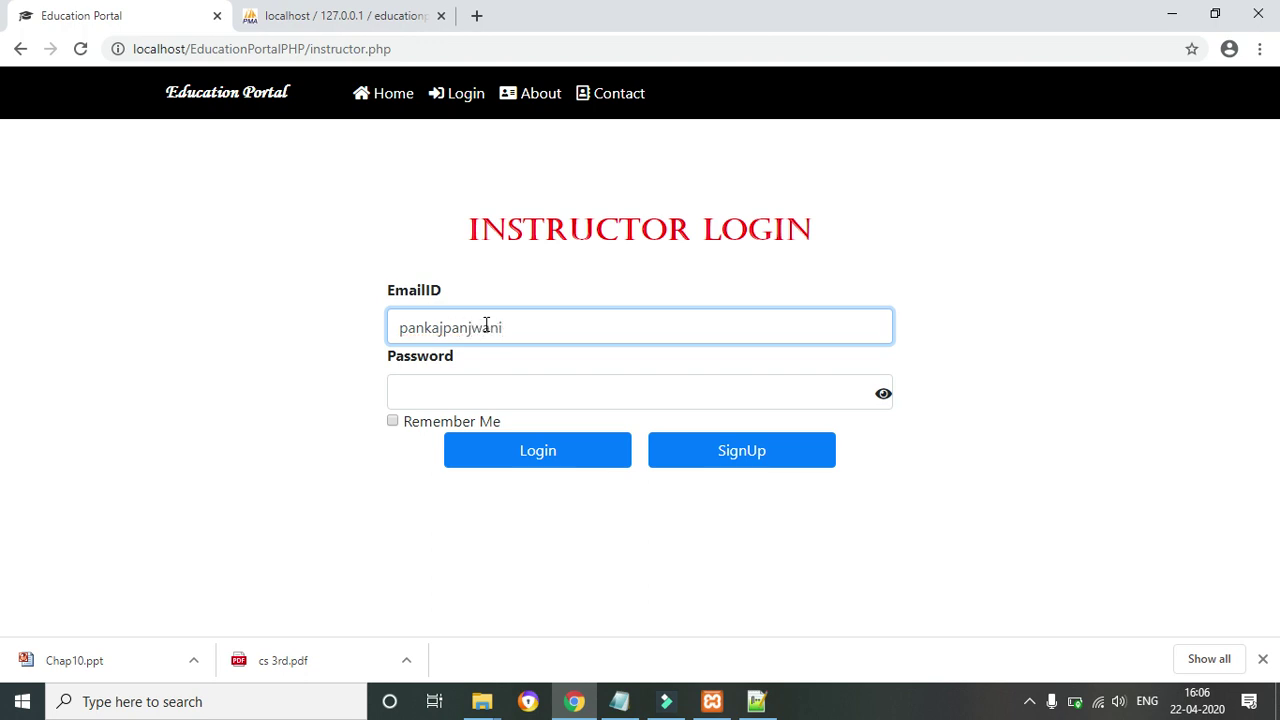
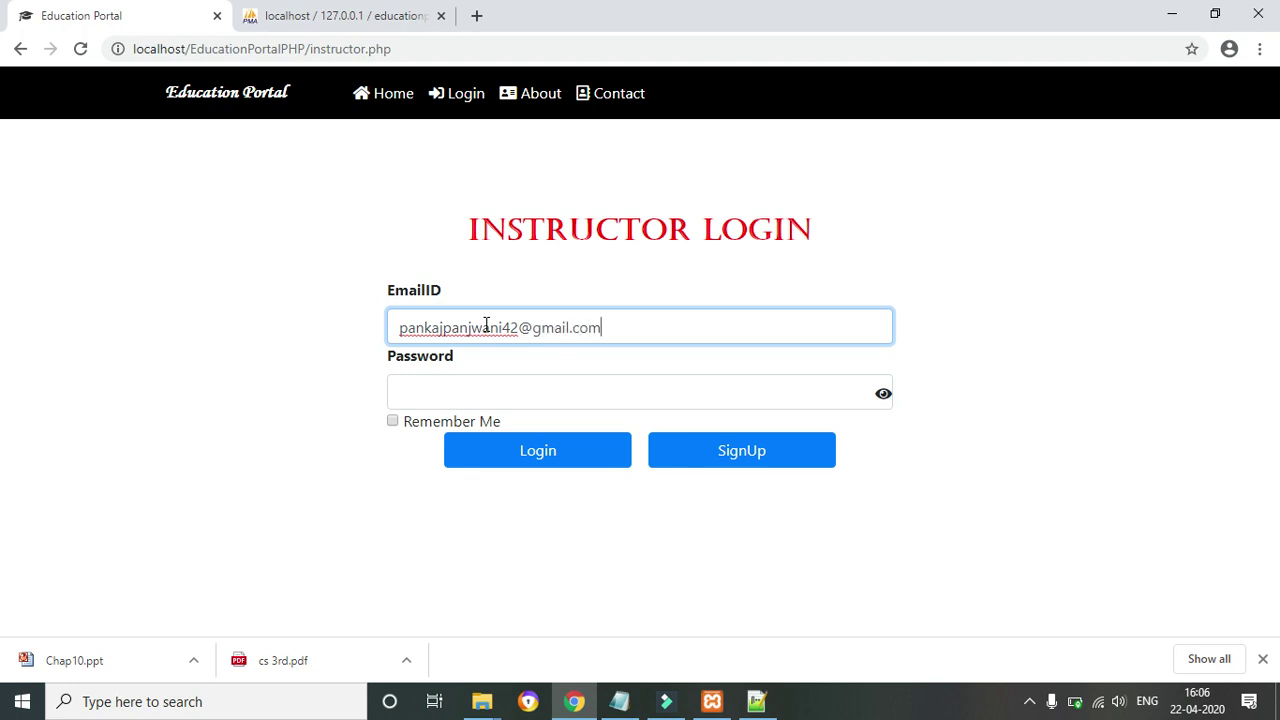
pyautogui.click(459, 384)
pyautogui.write('p')
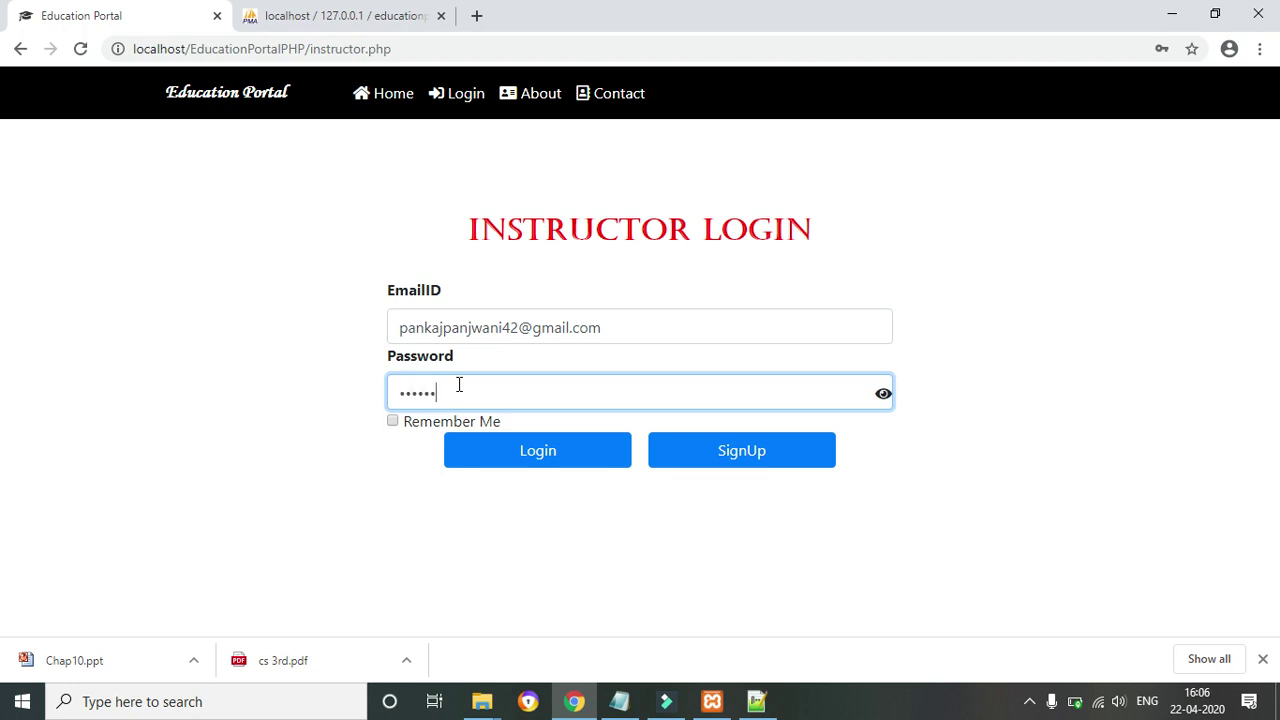
pyautogui.click(574, 451)
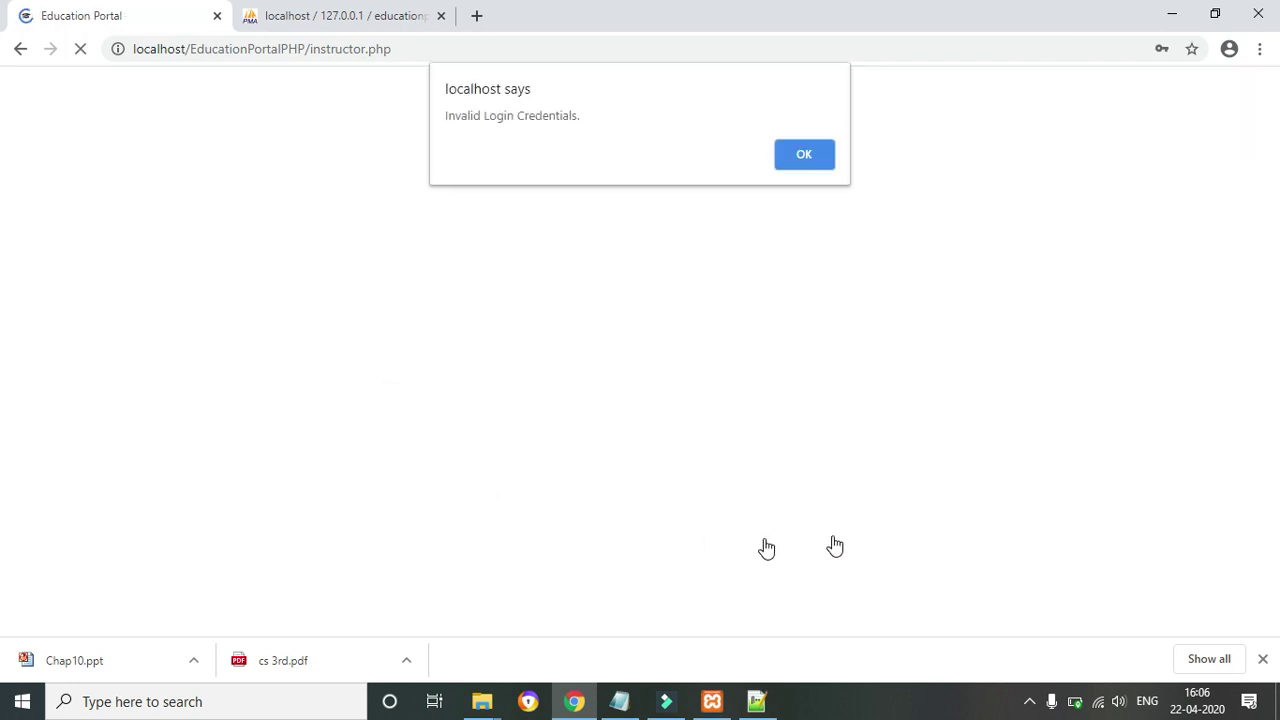
pyautogui.click(812, 158)
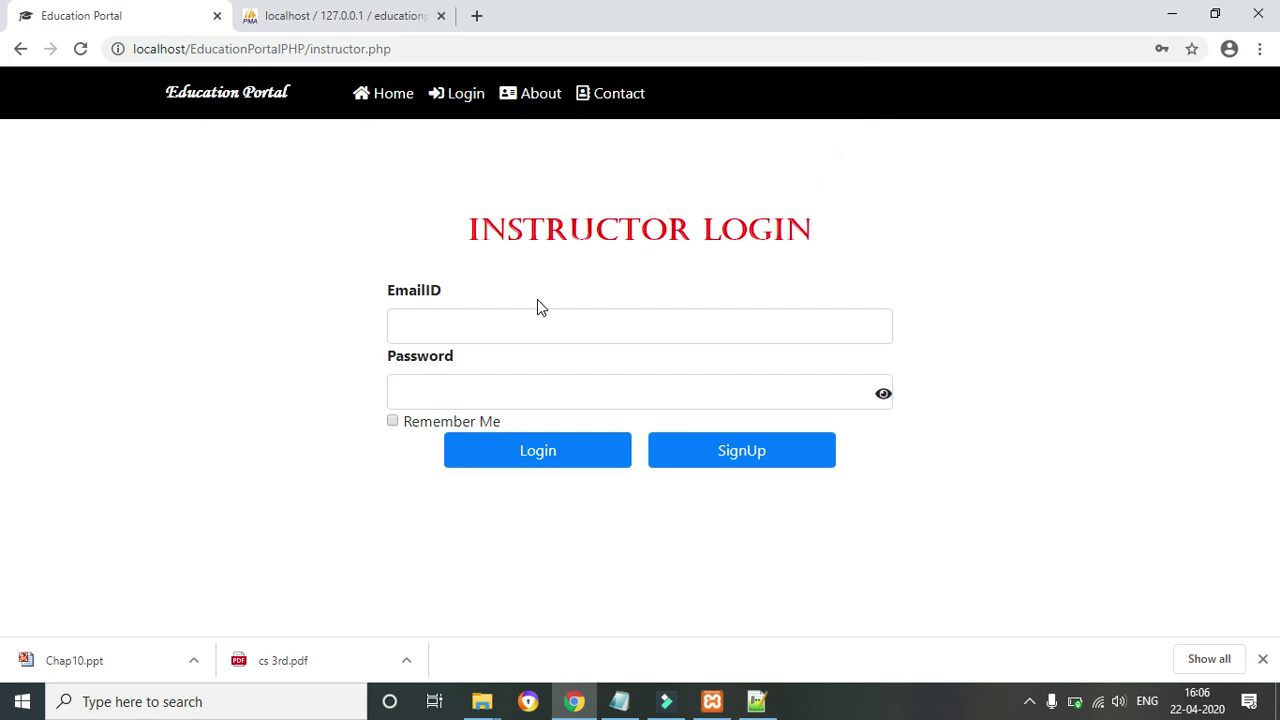
# Refill the instructor's e-mail, look up the password in the phpMyAdmin table, and return to the password field
pyautogui.click(469, 314)
pyautogui.write('p')
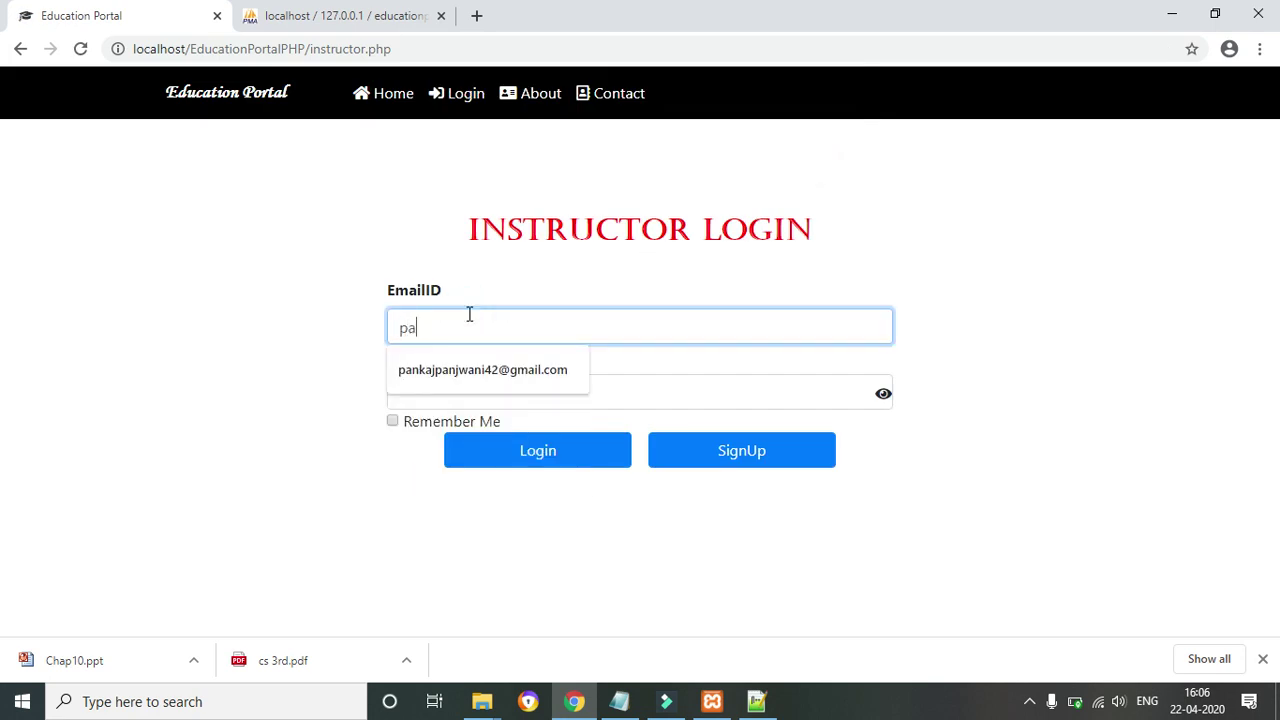
pyautogui.write('a')
pyautogui.click(470, 369)
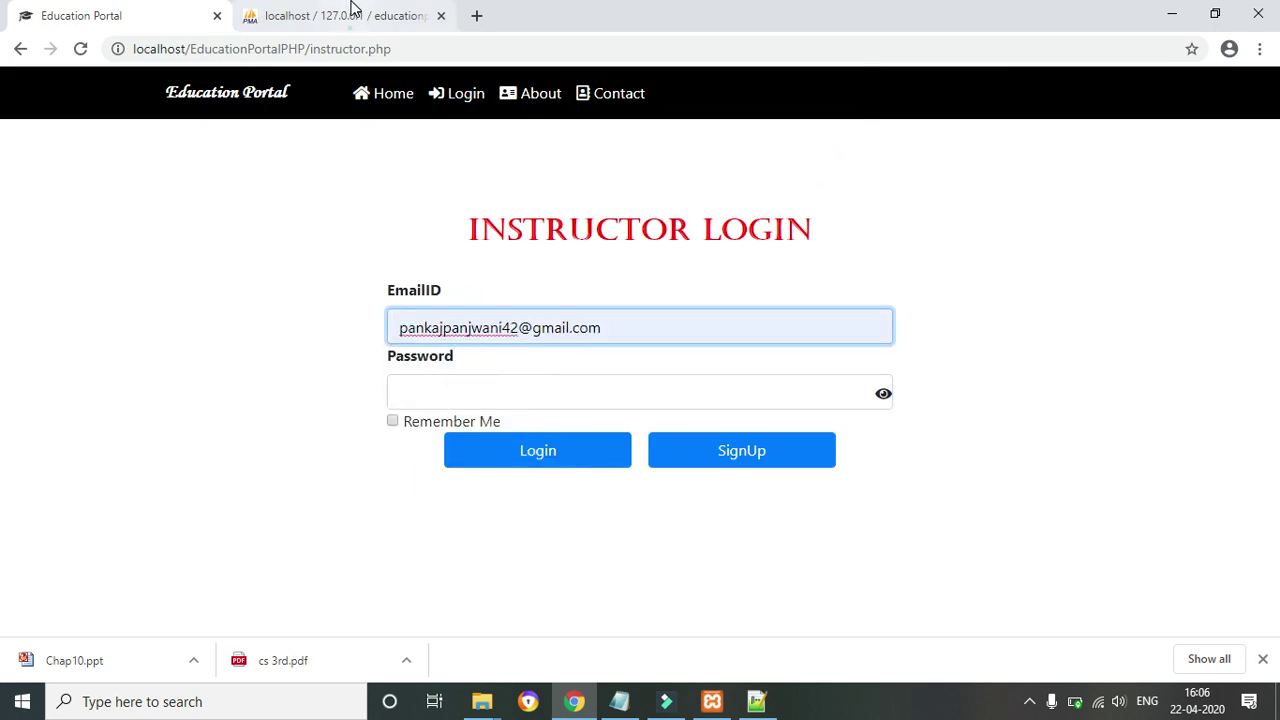
pyautogui.click(350, 12)
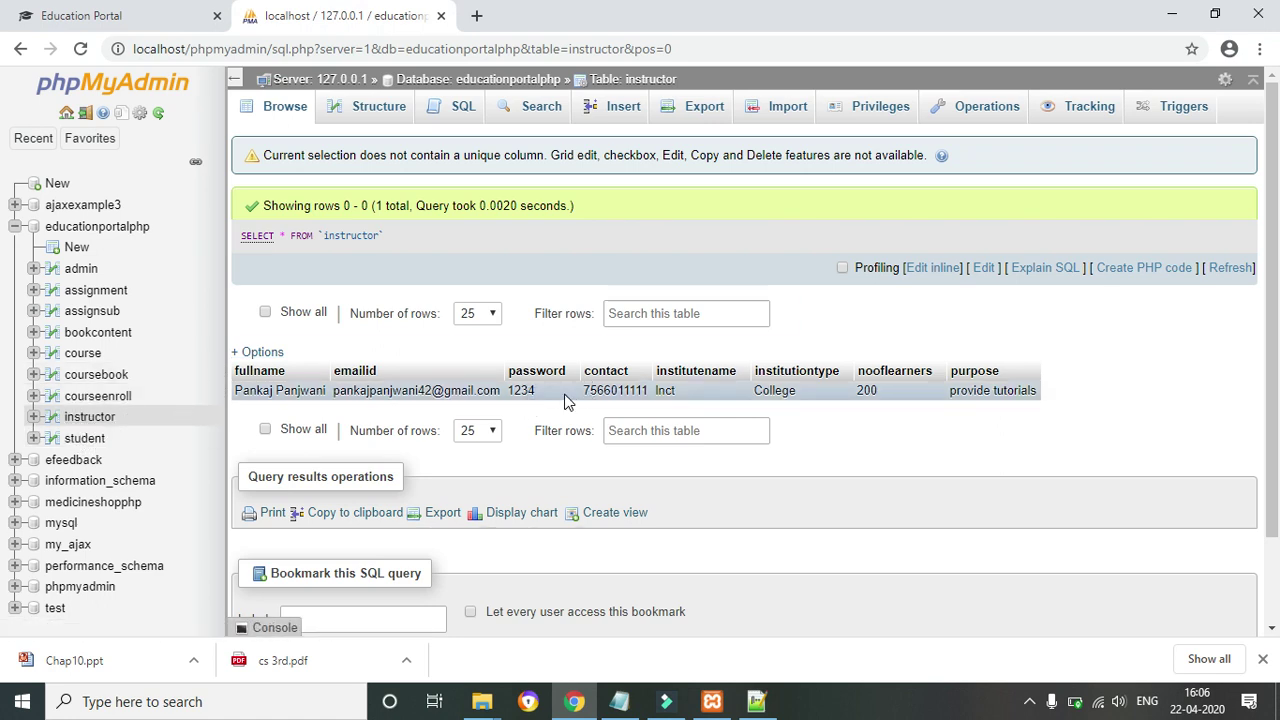
pyautogui.click(125, 15)
pyautogui.click(450, 409)
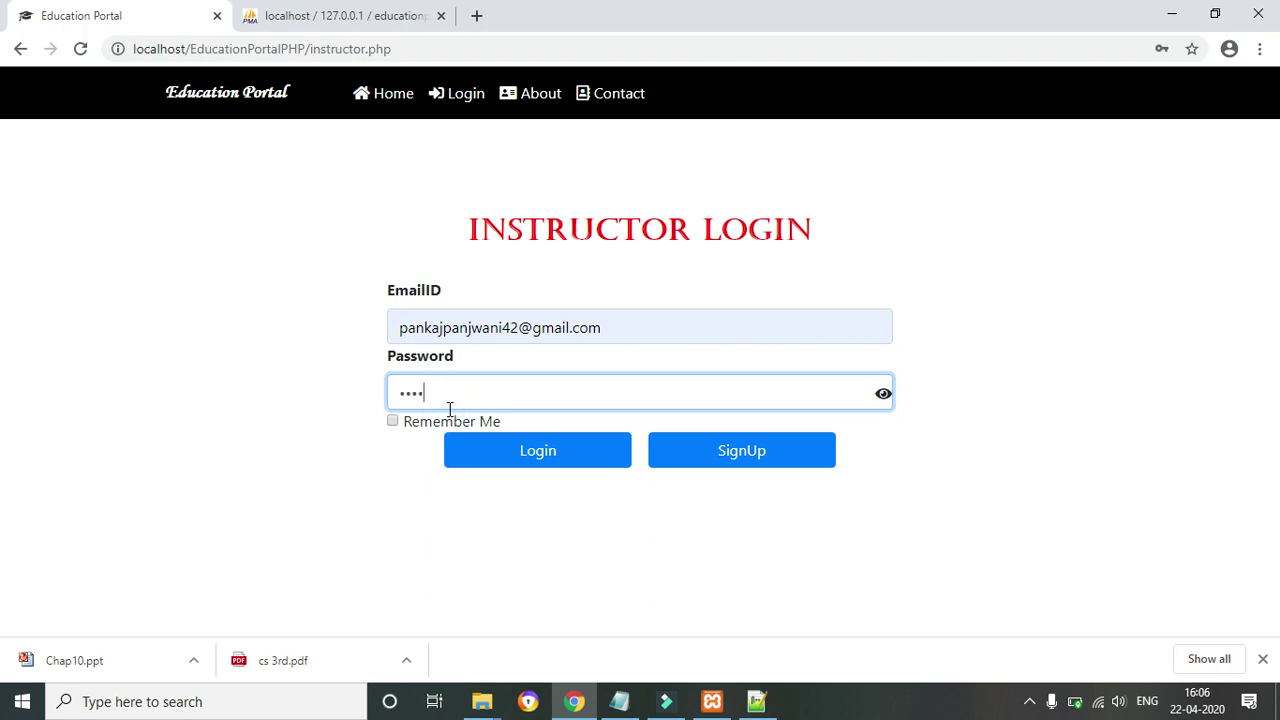
# Log in as instructor and review the Enrolled Students list, ending back on the instructor dashboard
pyautogui.click(553, 456)
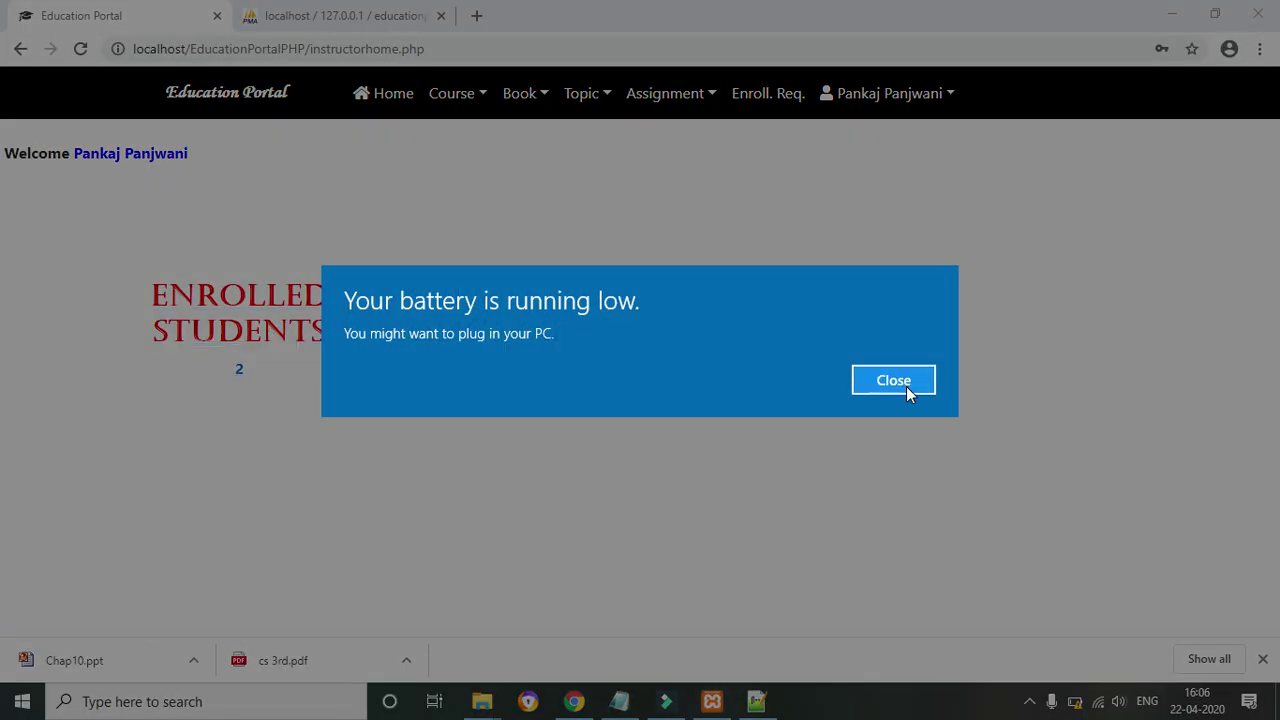
pyautogui.click(906, 386)
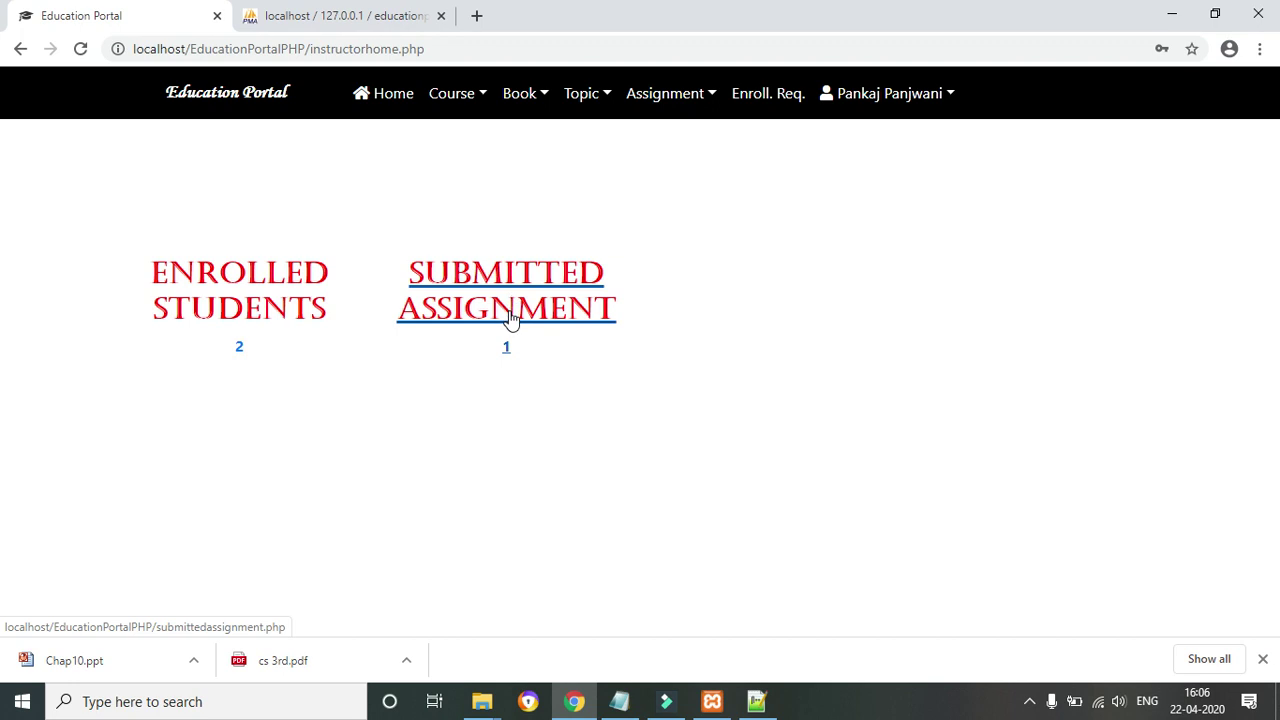
pyautogui.click(227, 276)
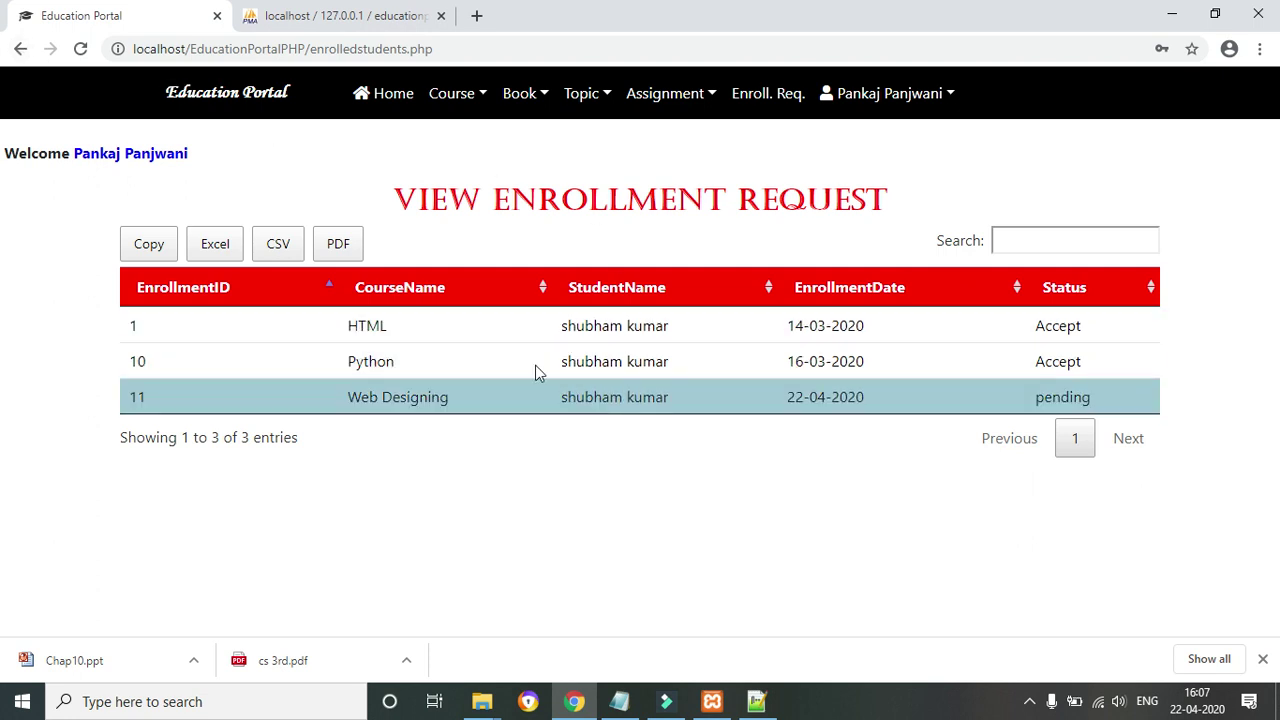
pyautogui.click(19, 48)
pyautogui.click(265, 296)
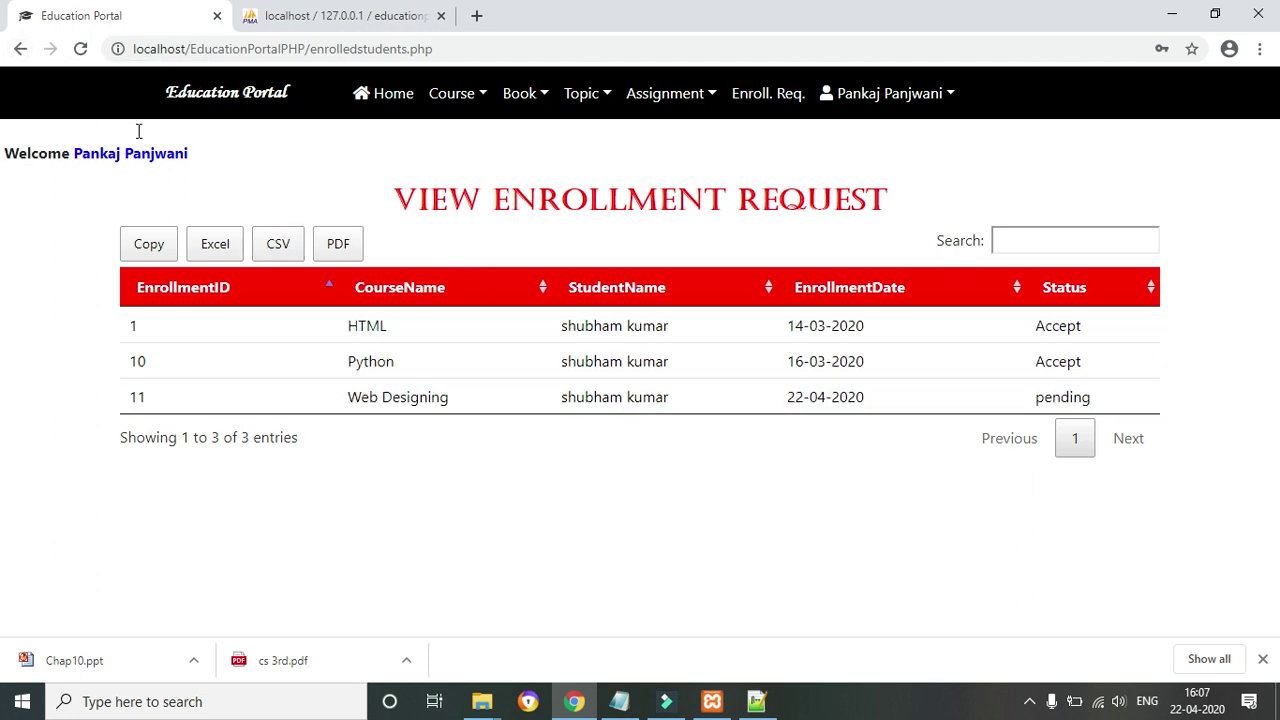
pyautogui.click(20, 49)
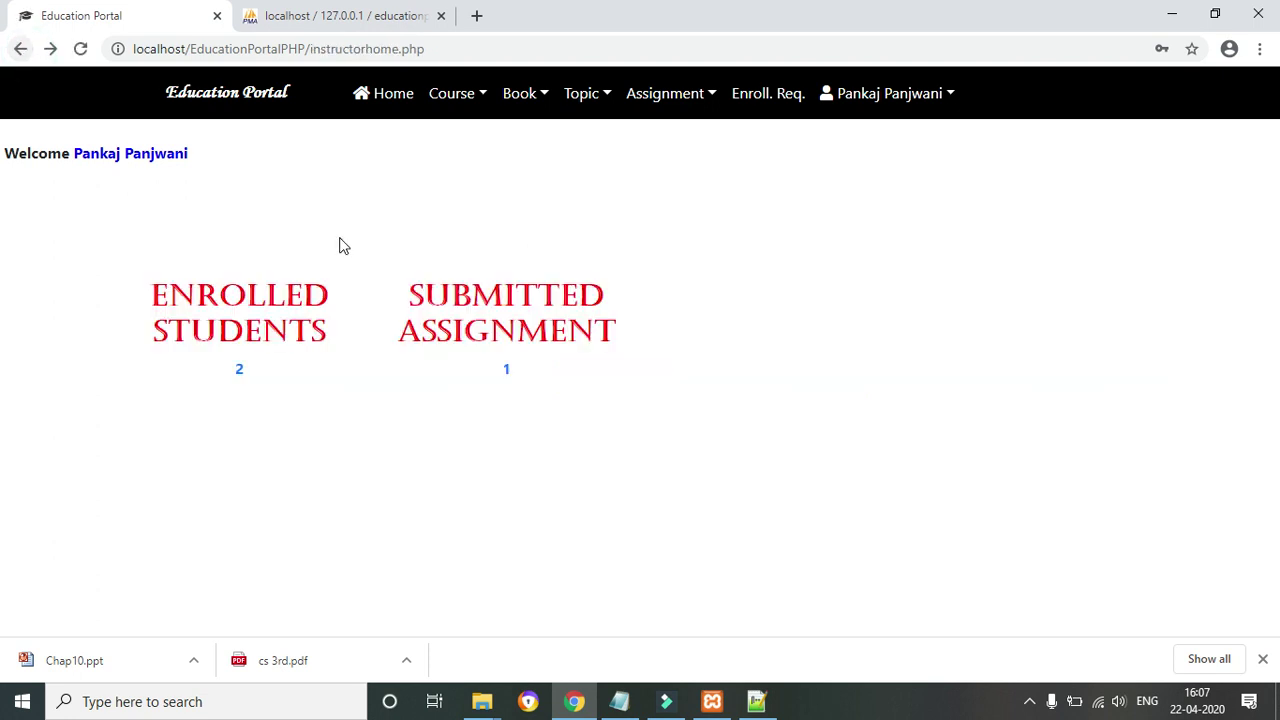
# Download the Horizontal Menu With CSS answer file, open AssignMarks, then return to Submitted Assignment
pyautogui.click(479, 306)
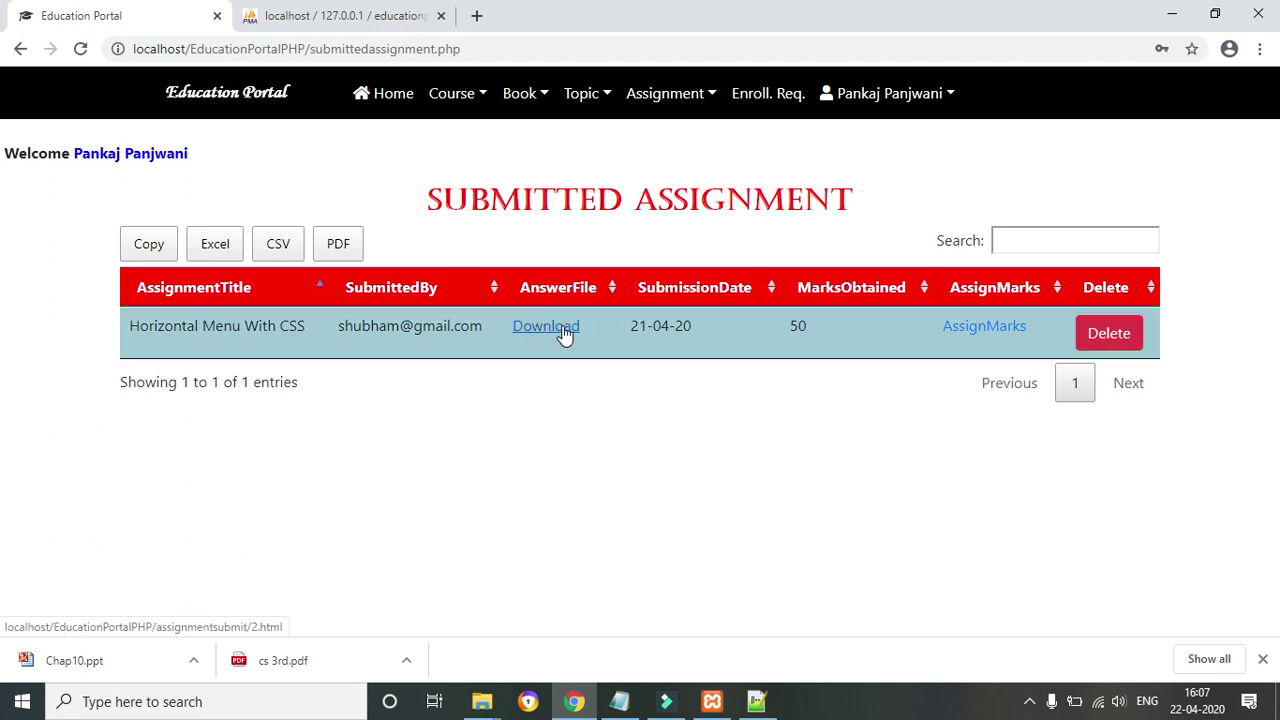
pyautogui.click(1262, 659)
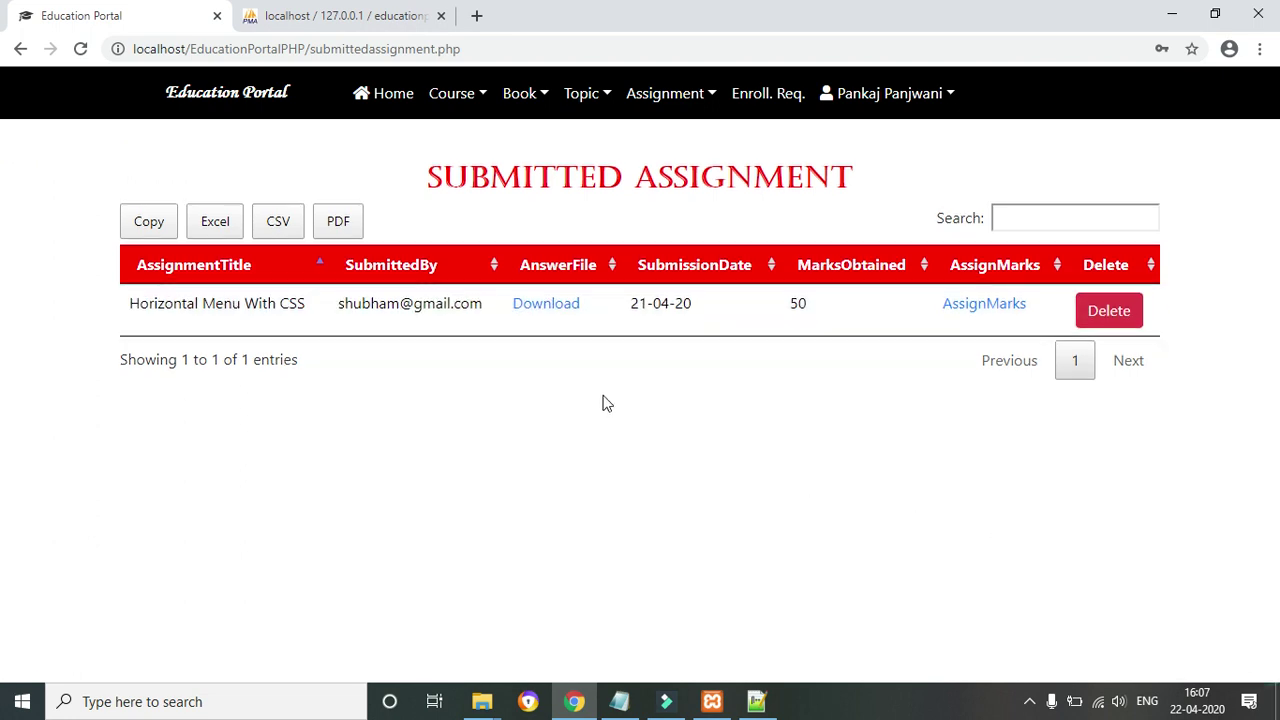
pyautogui.click(528, 305)
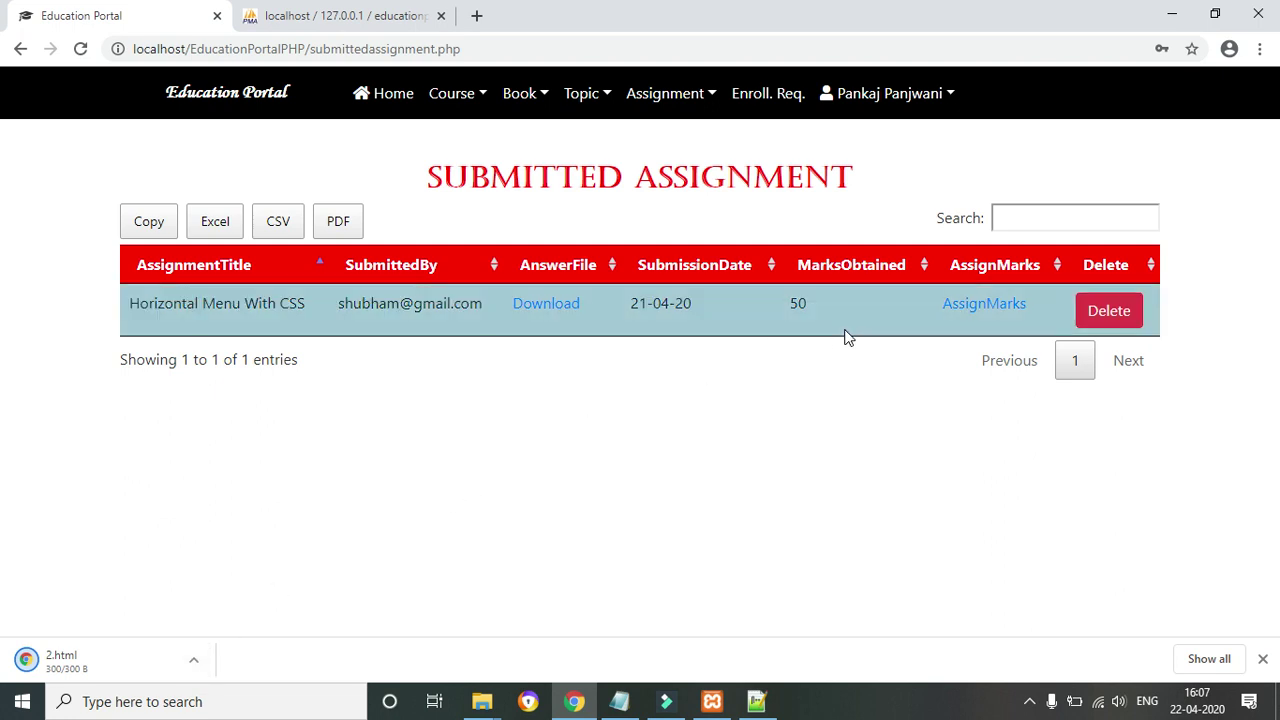
pyautogui.click(984, 310)
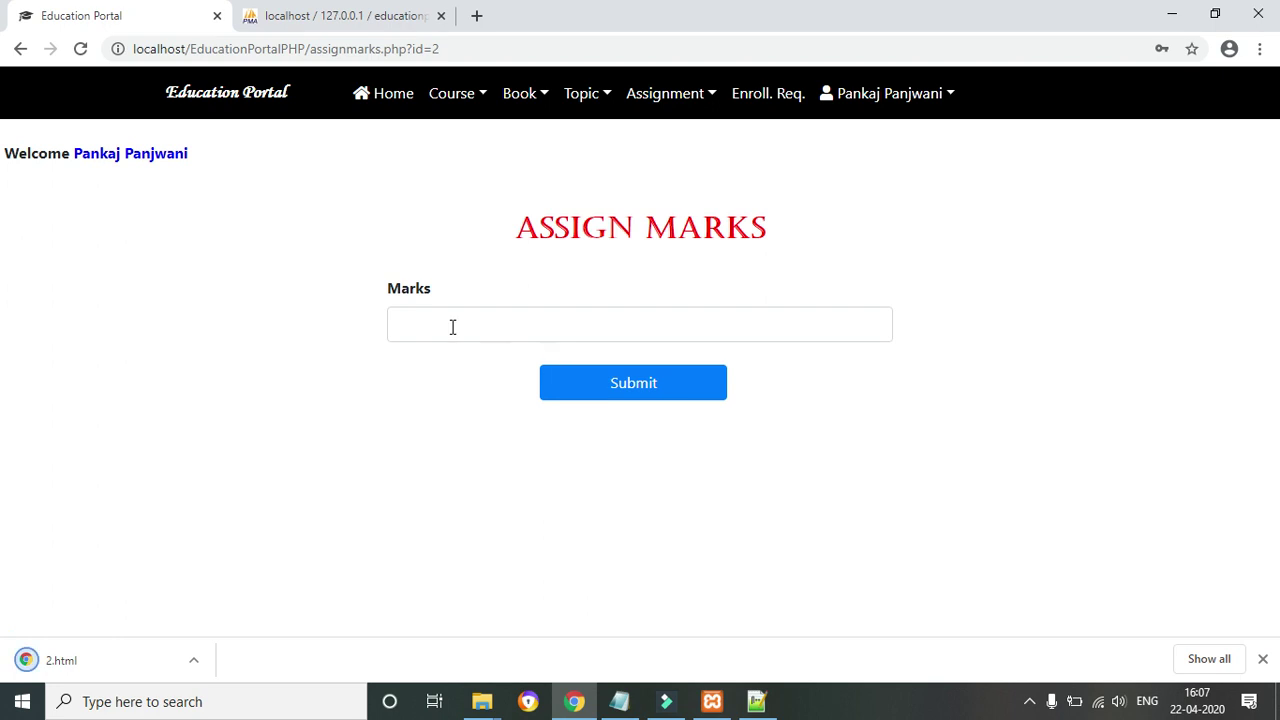
pyautogui.click(15, 55)
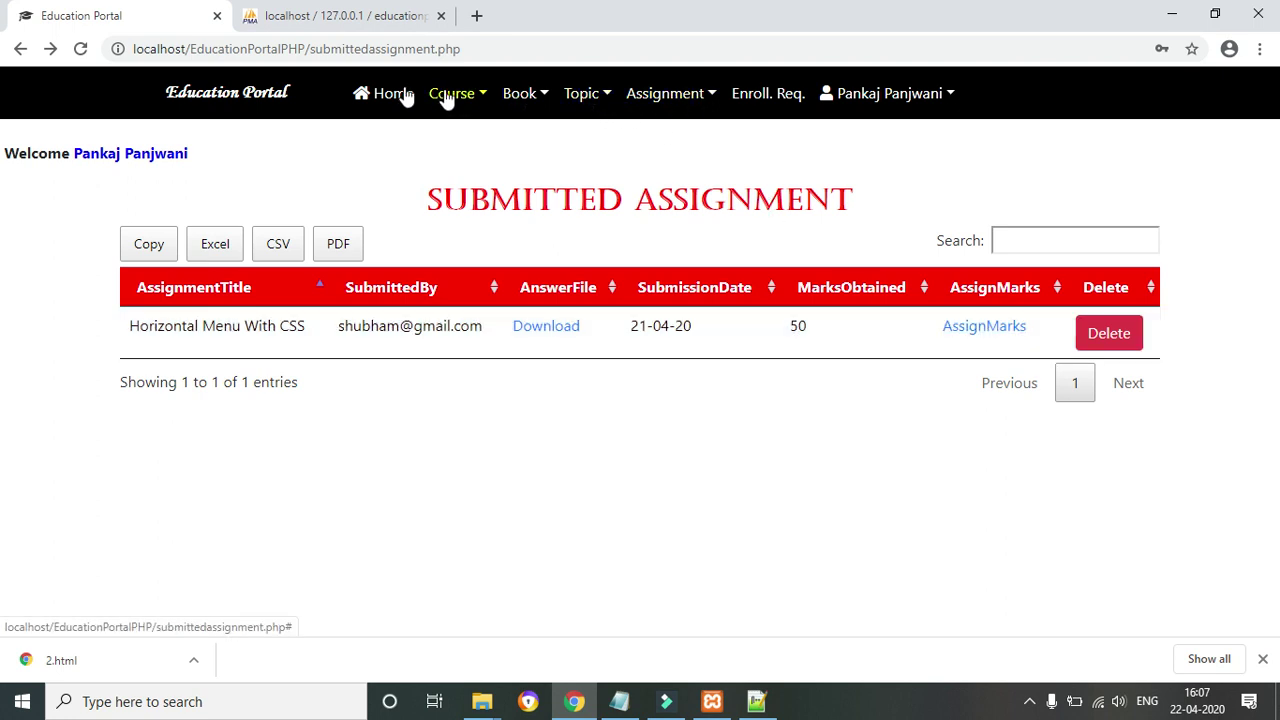
# View the full course list and scroll through it
pyautogui.click(478, 96)
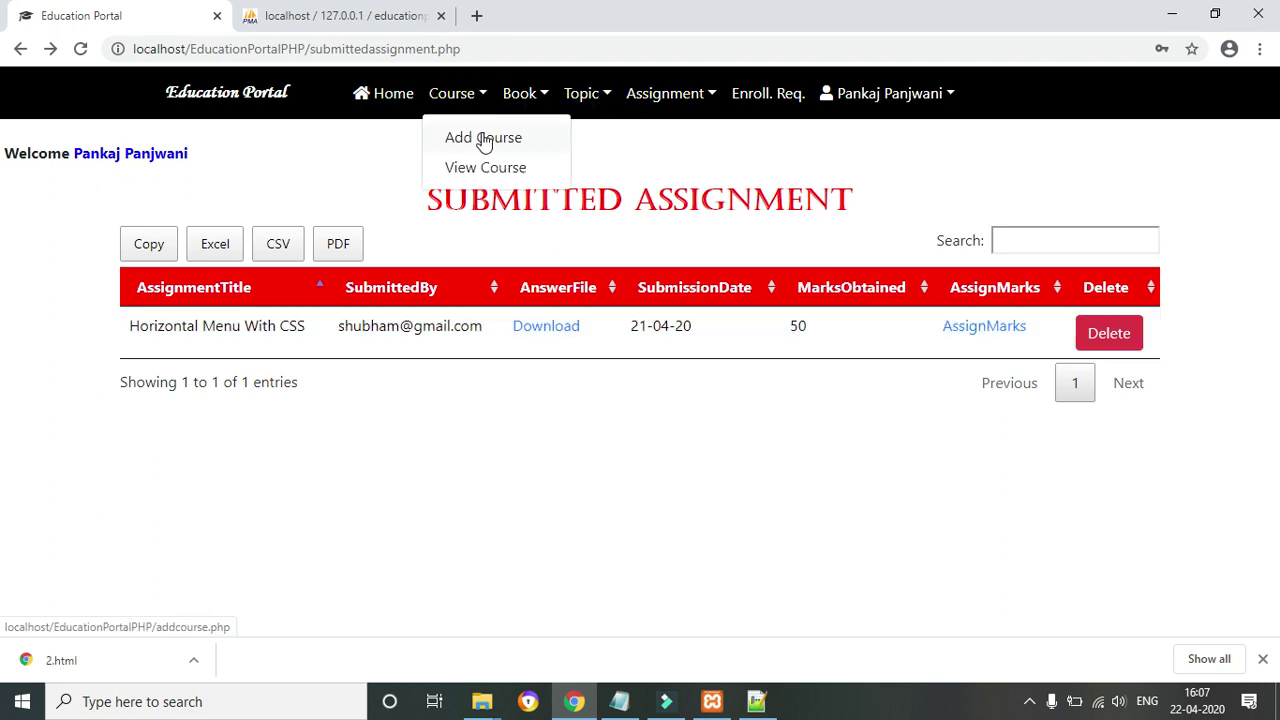
pyautogui.click(484, 166)
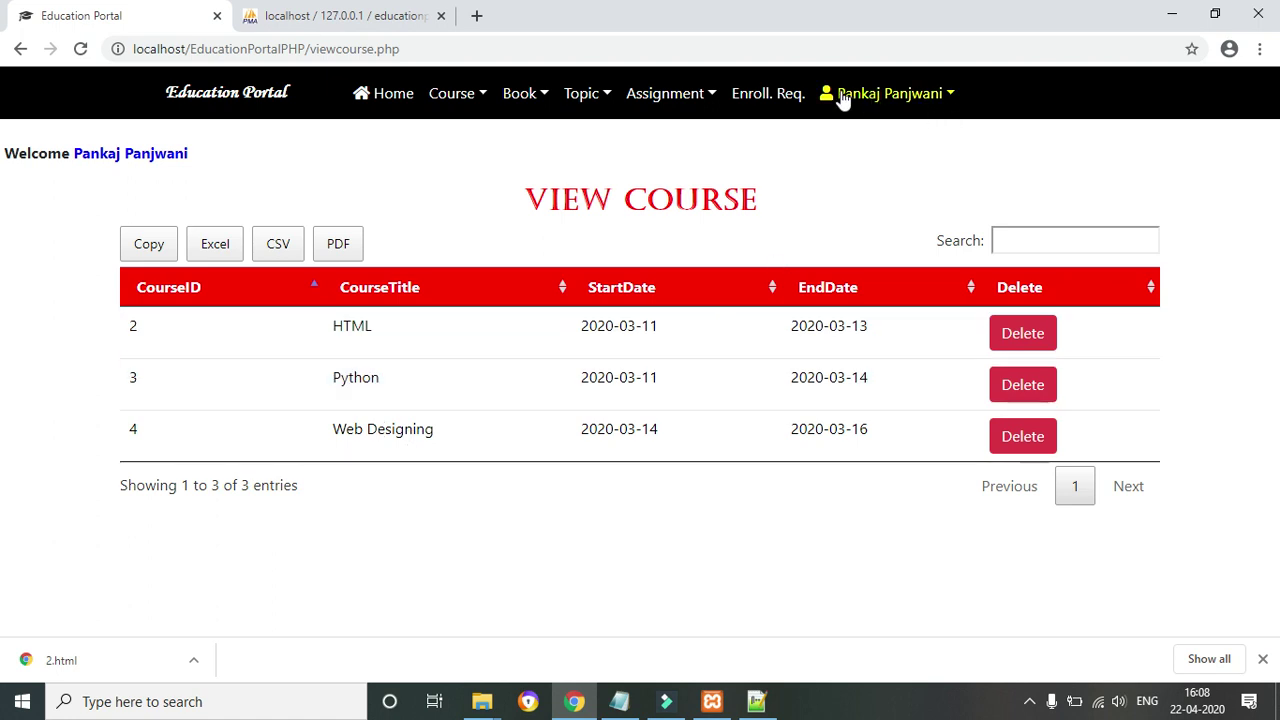
pyautogui.scroll(-1, 777, 183)
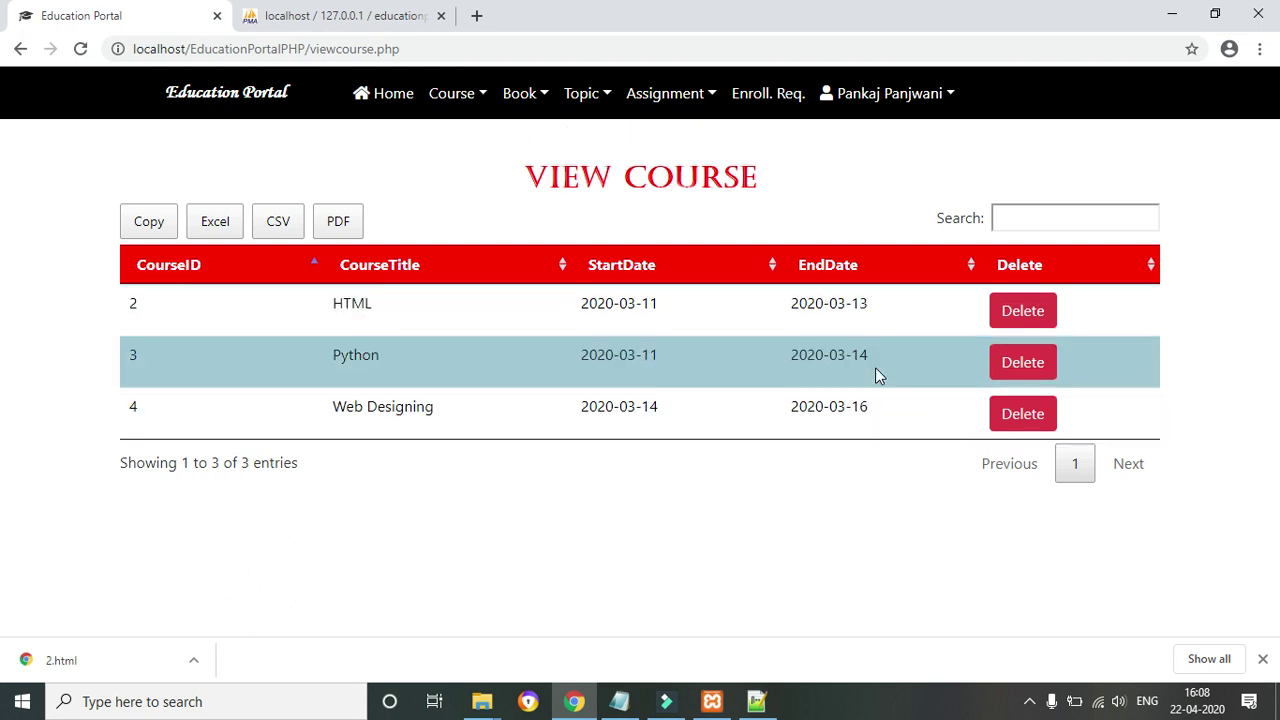
# Show the instructor's book list: HTML5, HTML For Beginners and HTML For Novice
pyautogui.click(543, 95)
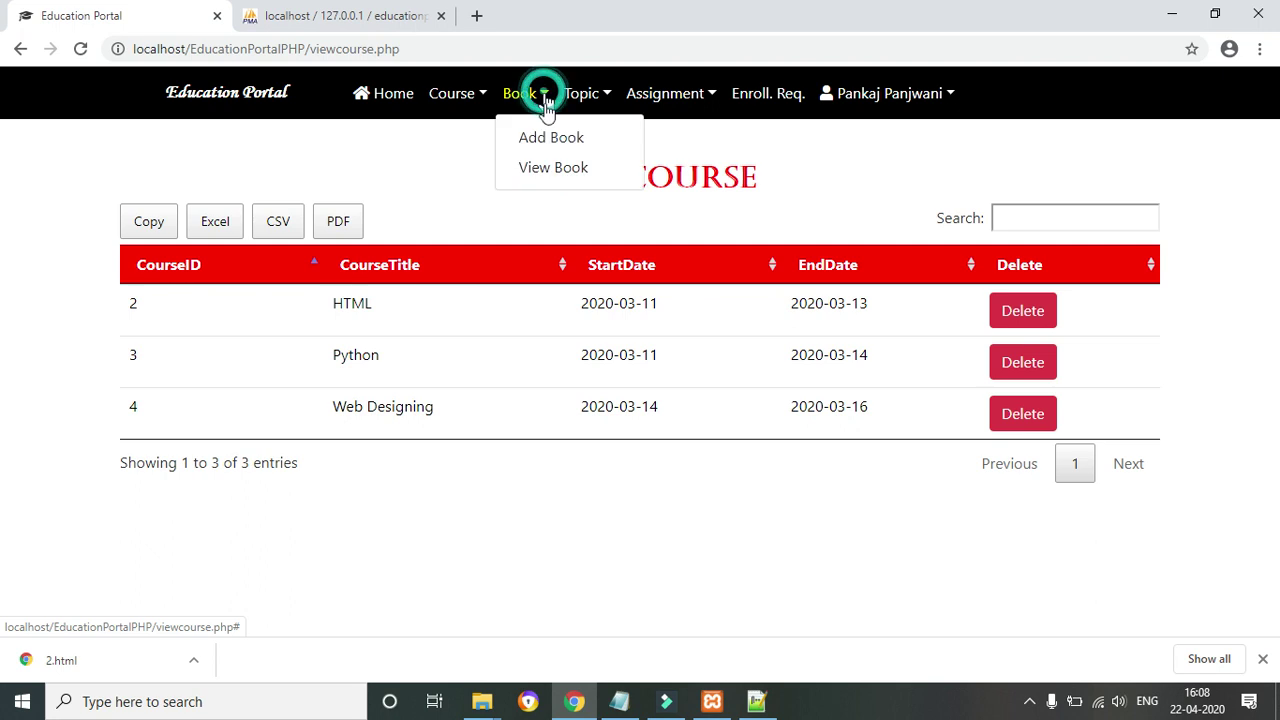
pyautogui.click(548, 170)
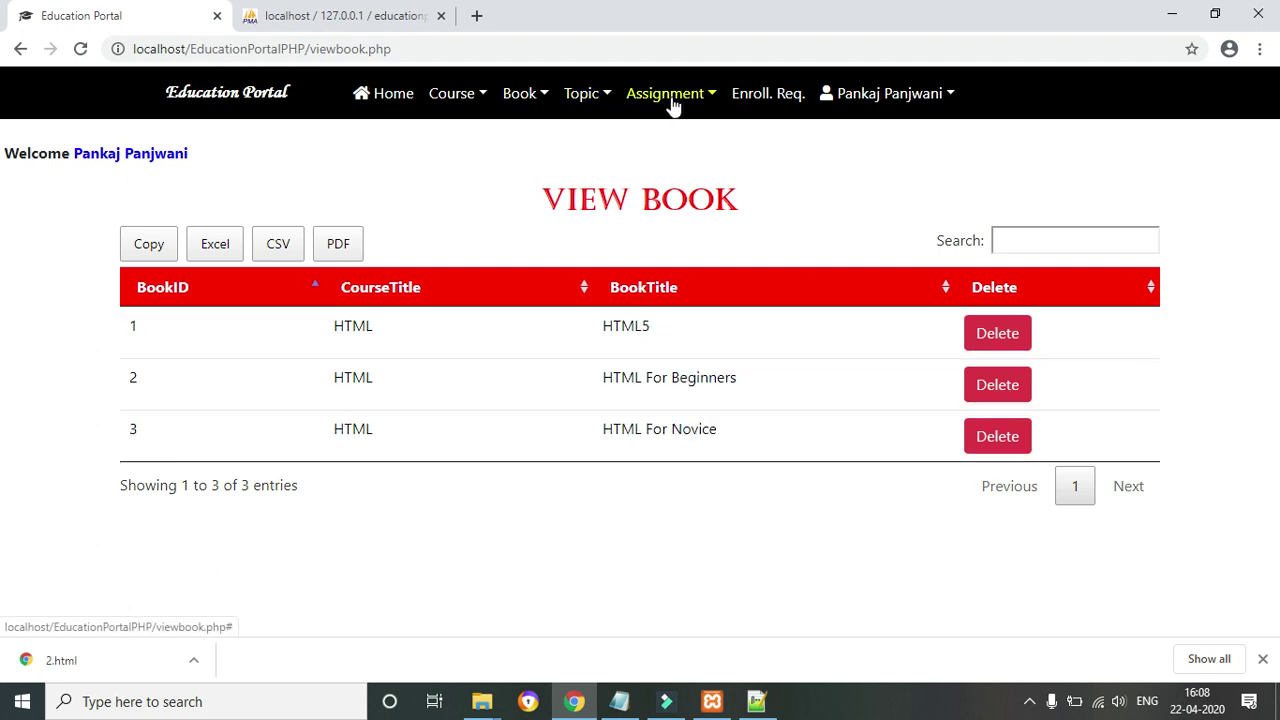
pyautogui.click(603, 95)
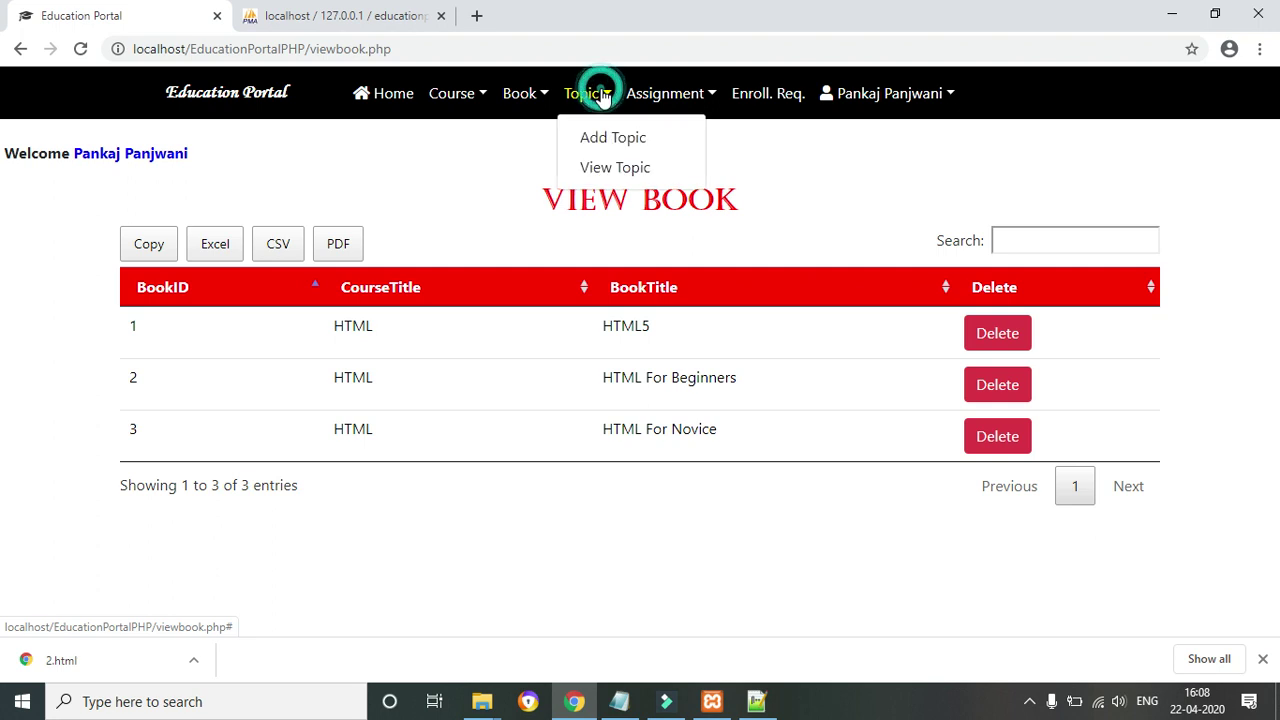
# Open the Add Topic form and check its Book Title choices, keeping HTML5
pyautogui.click(607, 140)
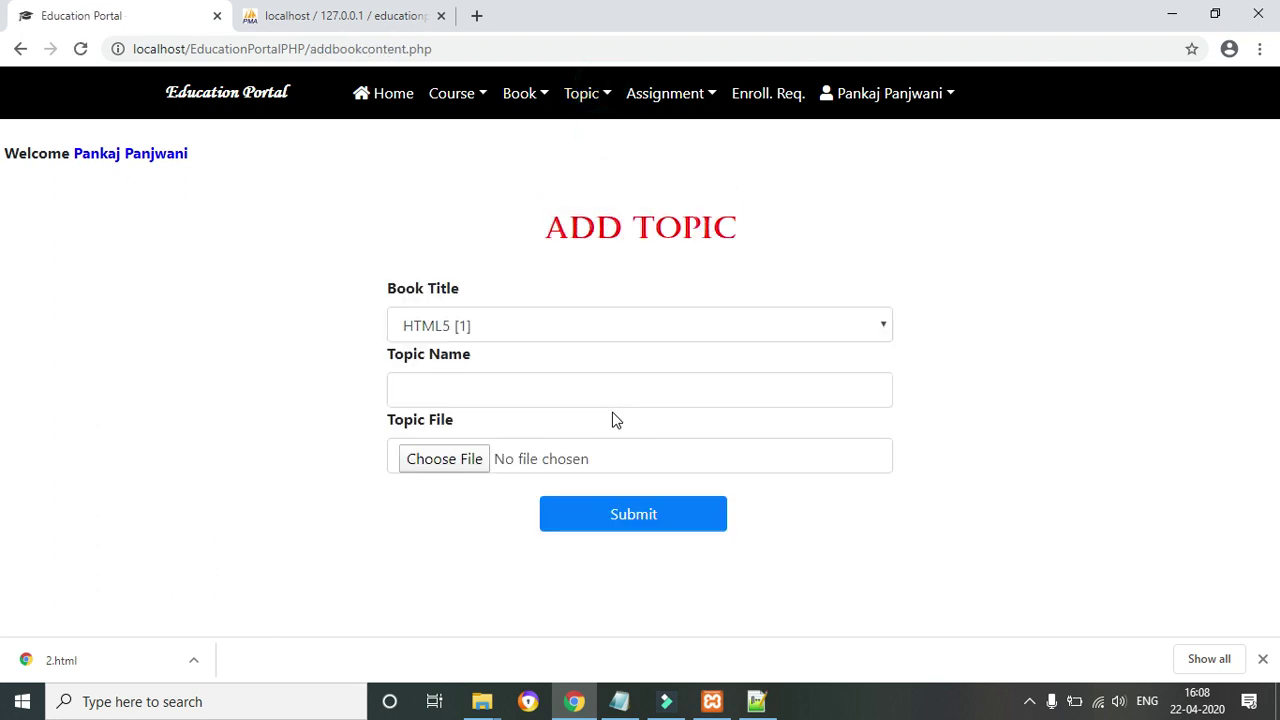
pyautogui.click(501, 322)
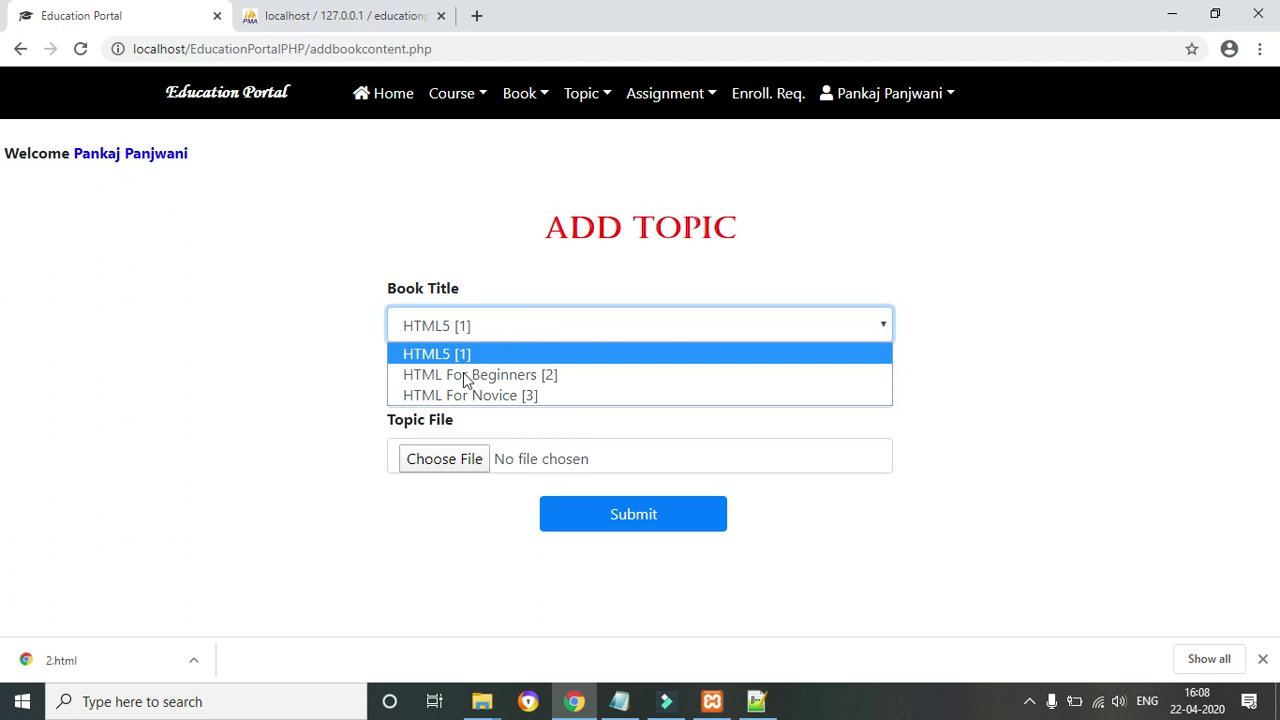
pyautogui.click(297, 437)
pyautogui.click(400, 326)
pyautogui.moveTo(270, 405); pyautogui.dragTo(380, 466)
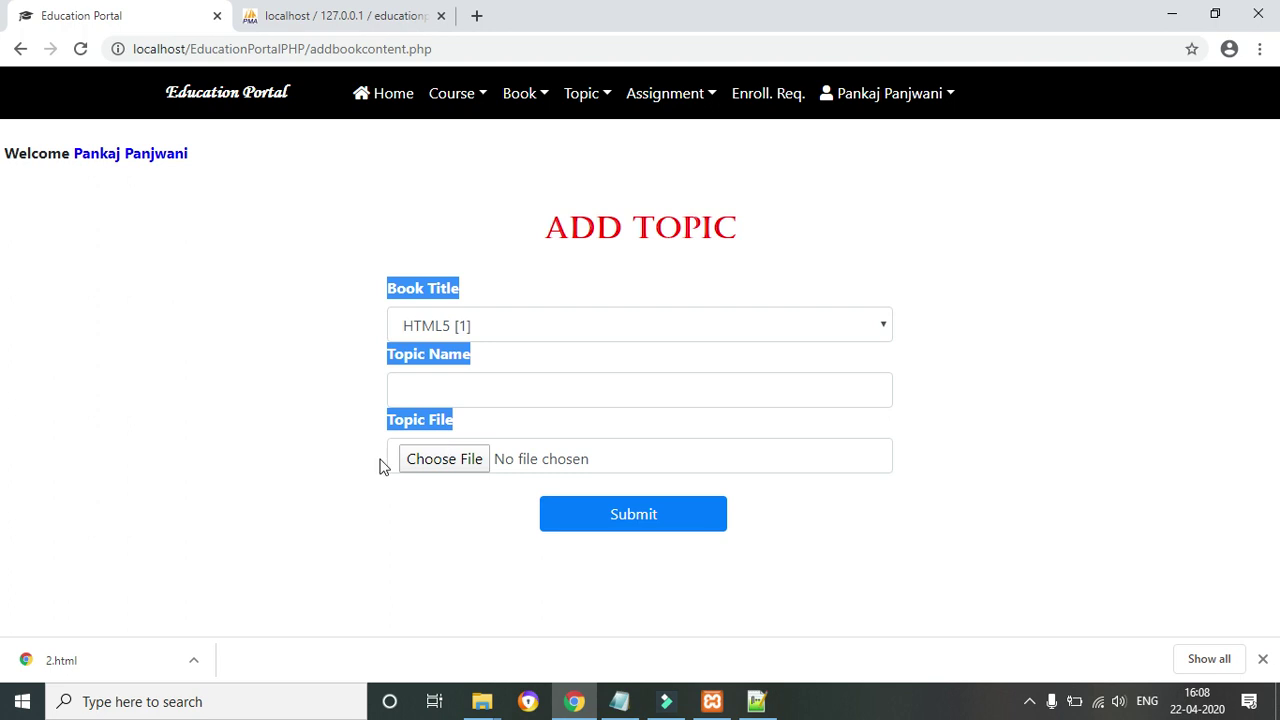
pyautogui.click(272, 520)
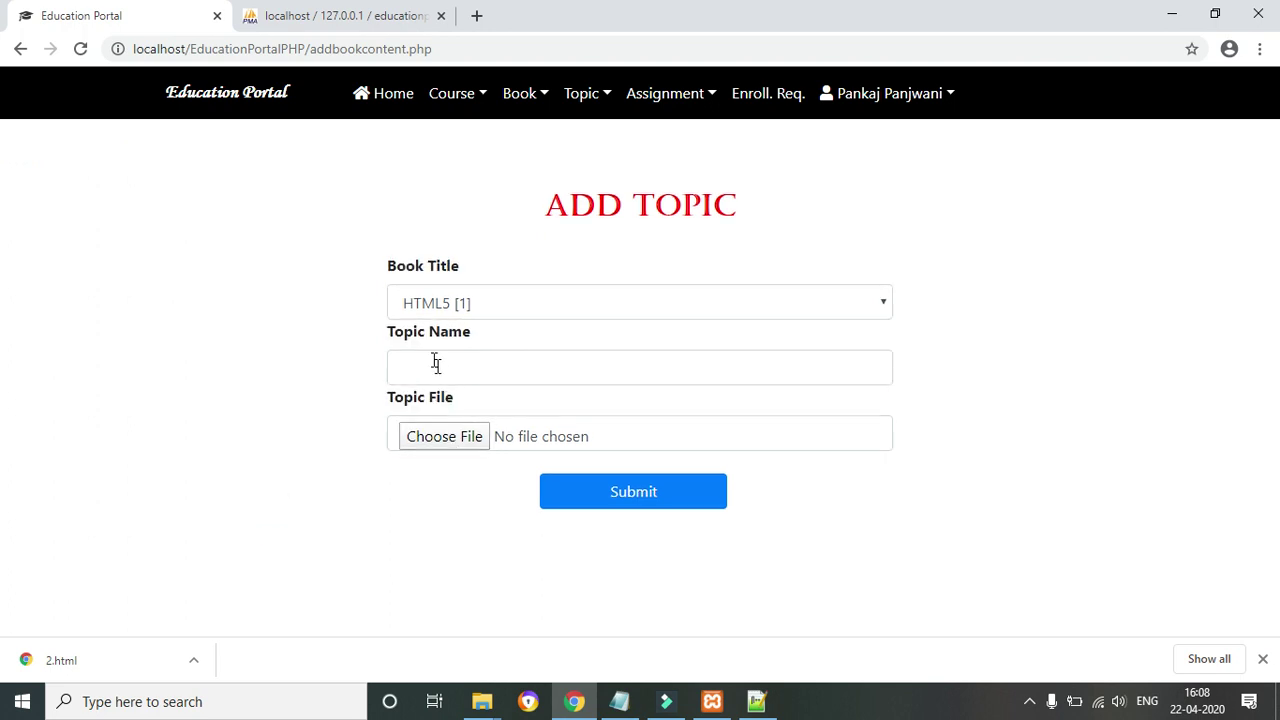
pyautogui.click(703, 95)
pyautogui.click(698, 138)
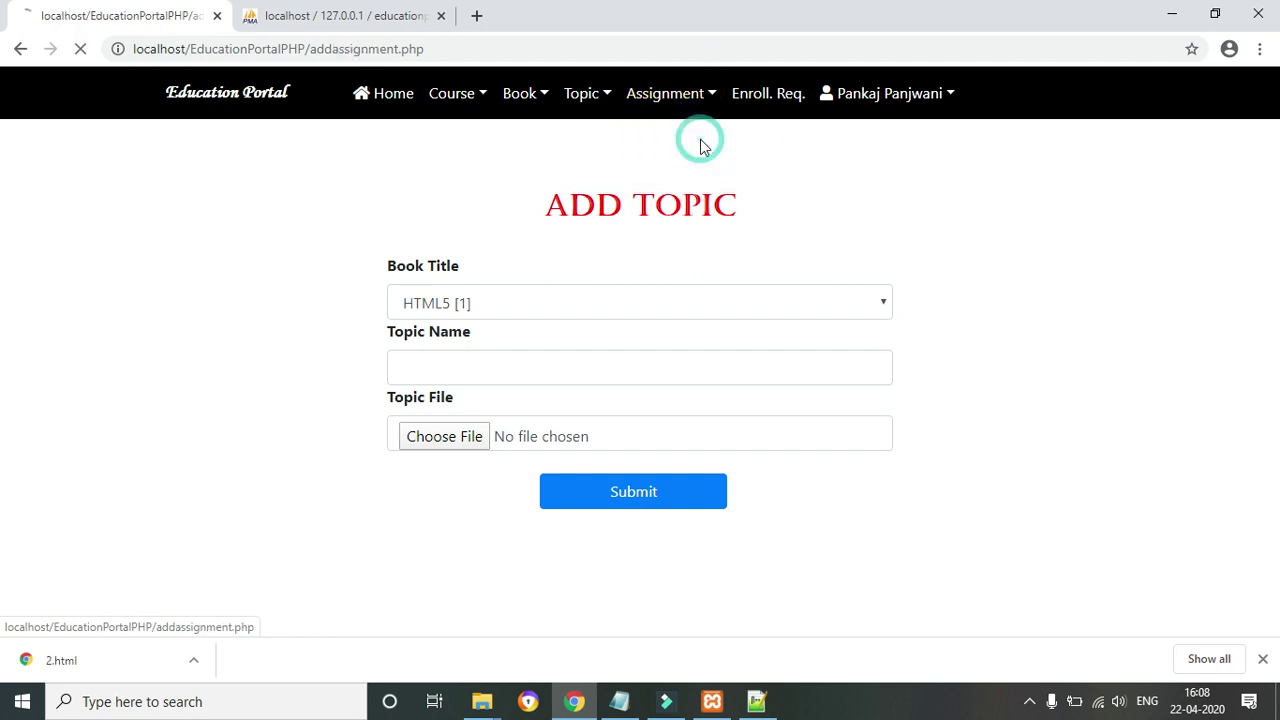
pyautogui.scroll(-1, 5, 345)
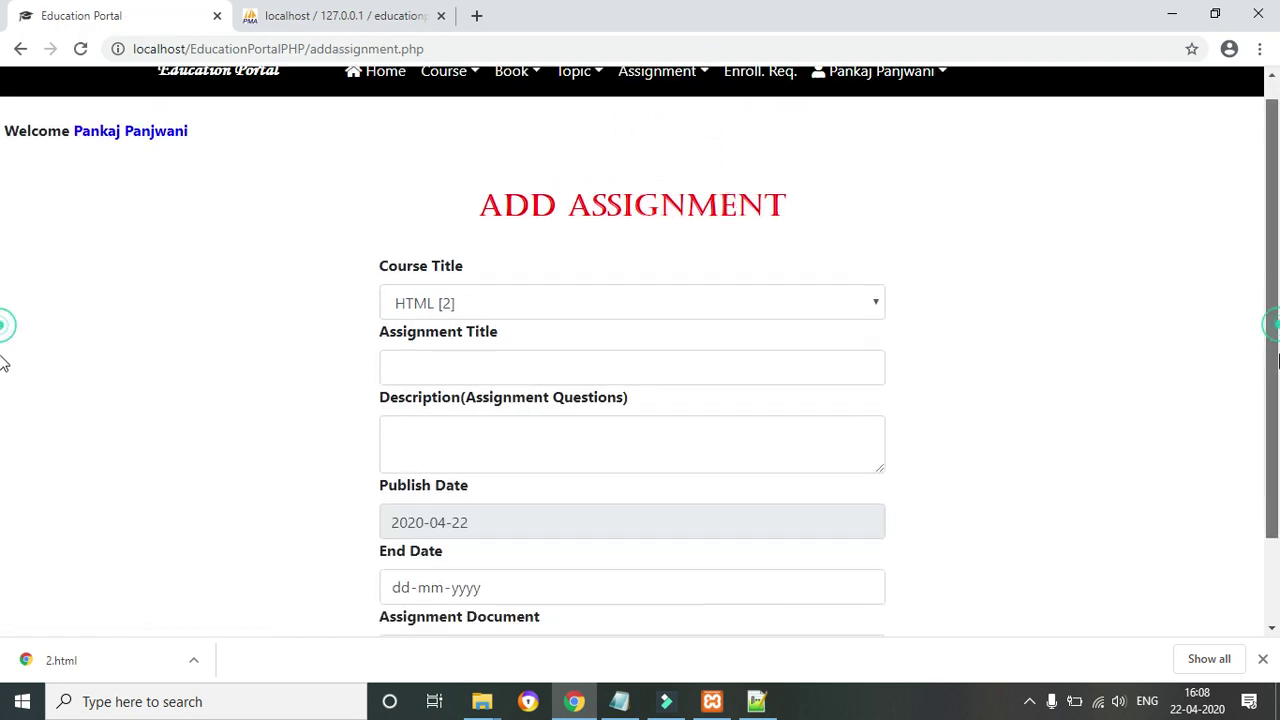
pyautogui.click(795, 298)
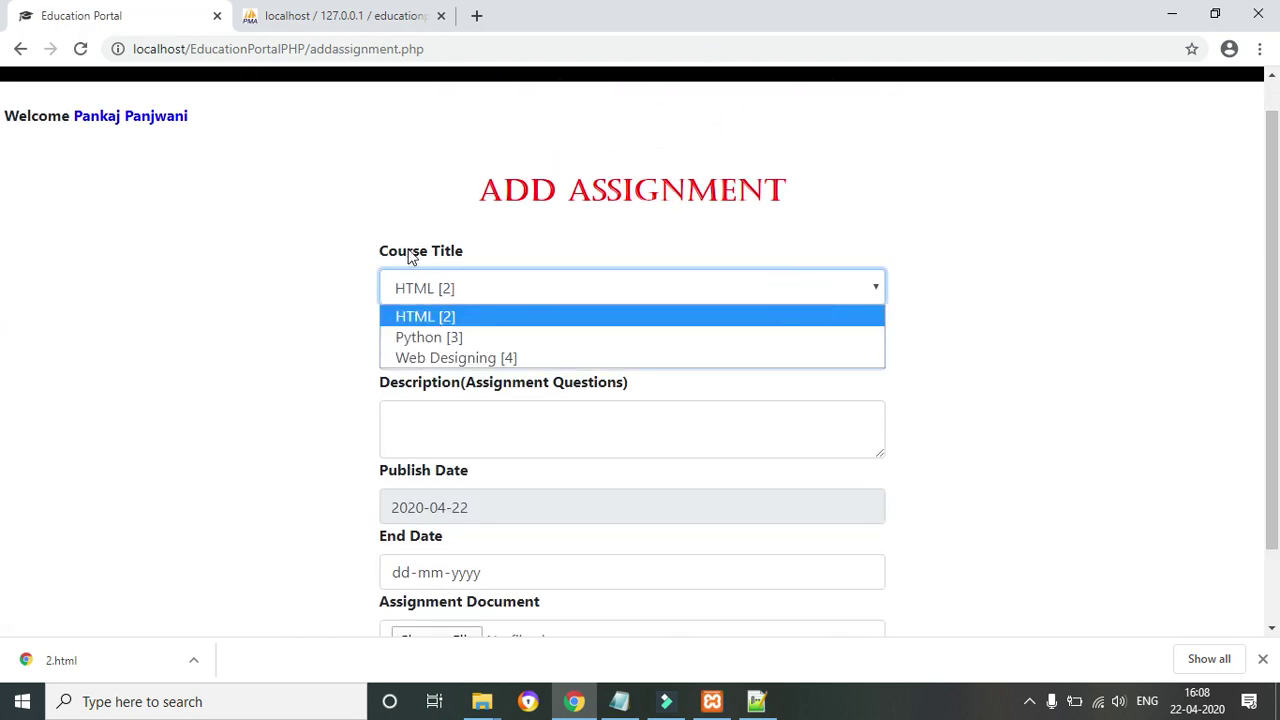
pyautogui.click(1122, 391)
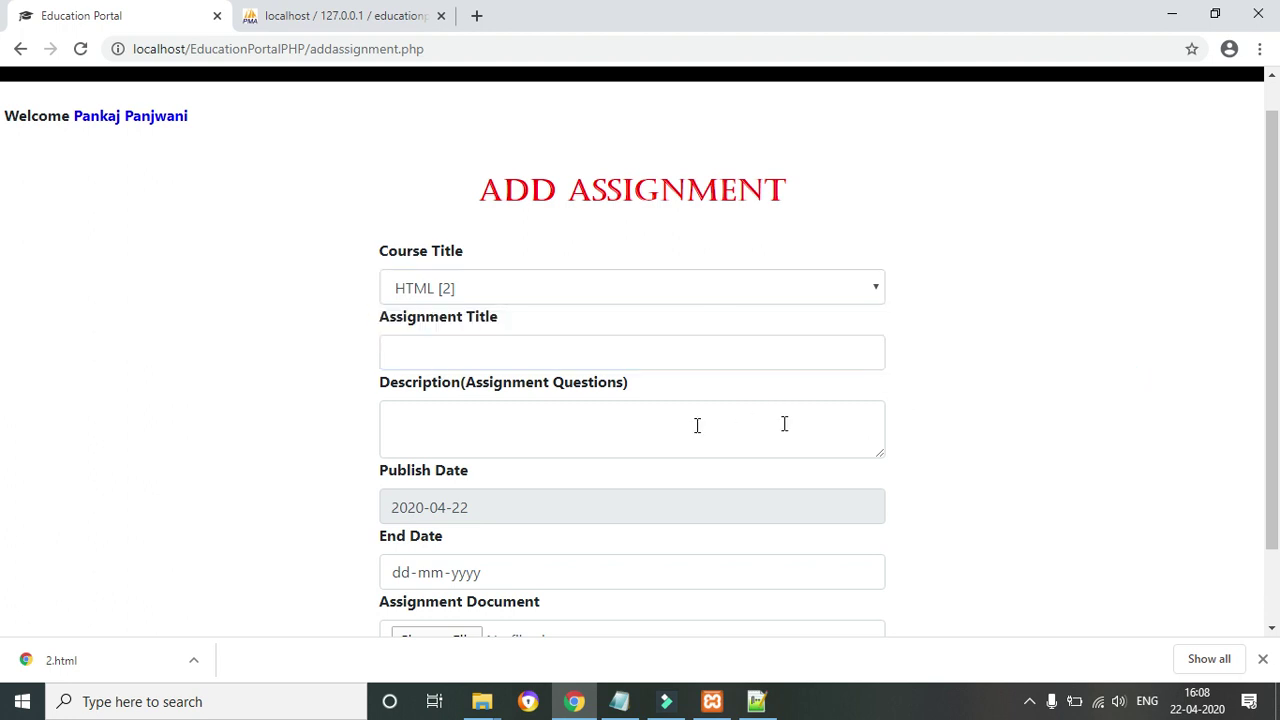
pyautogui.click(590, 421)
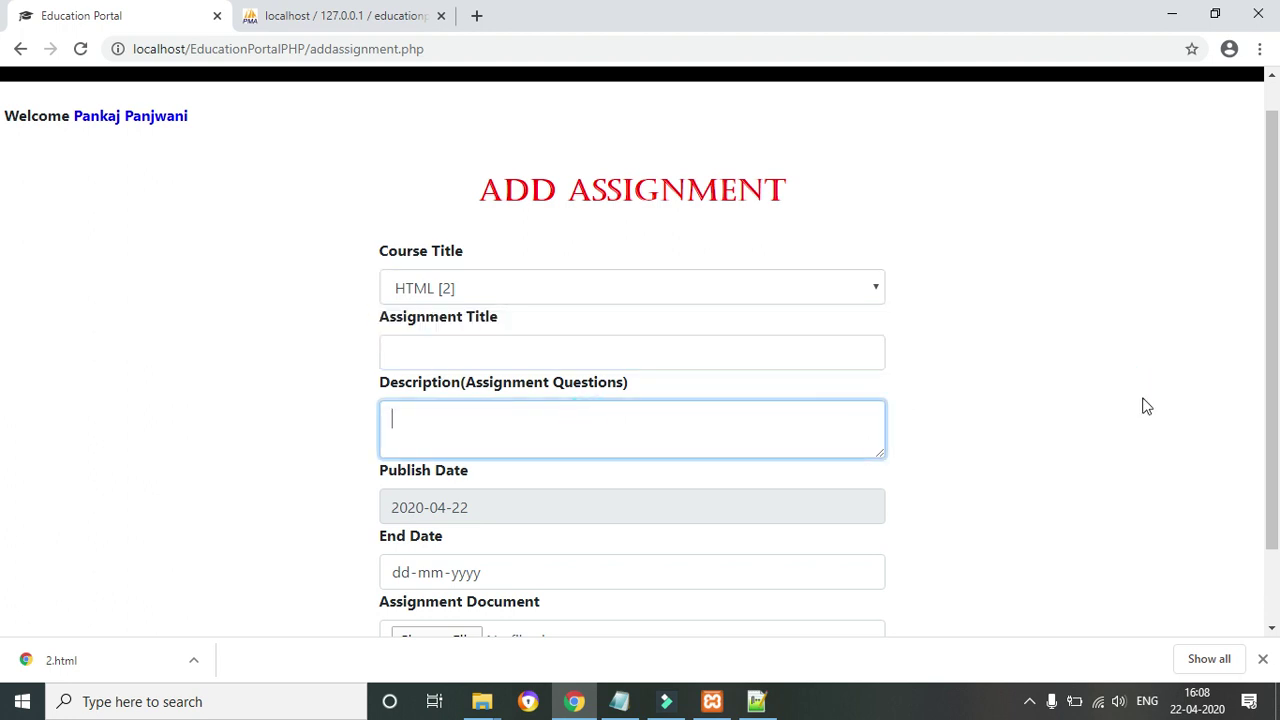
pyautogui.scroll(-1, 1268, 295)
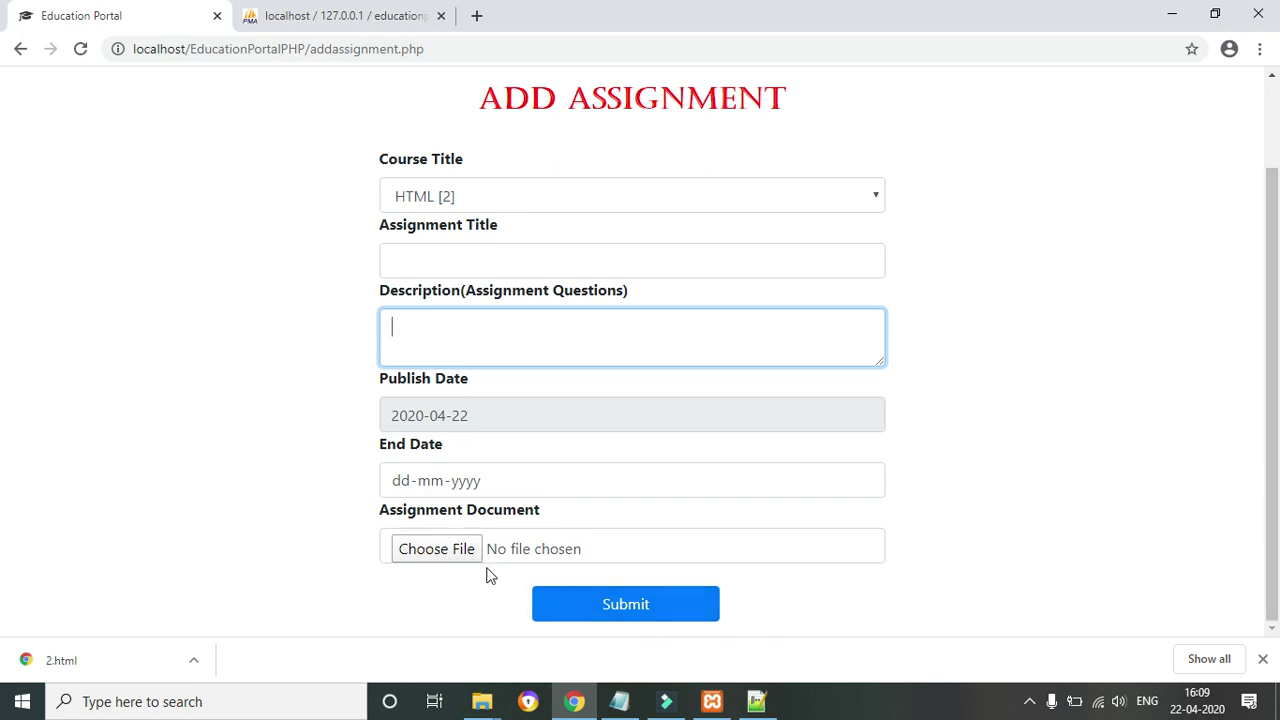
pyautogui.scroll(1, 5, 450)
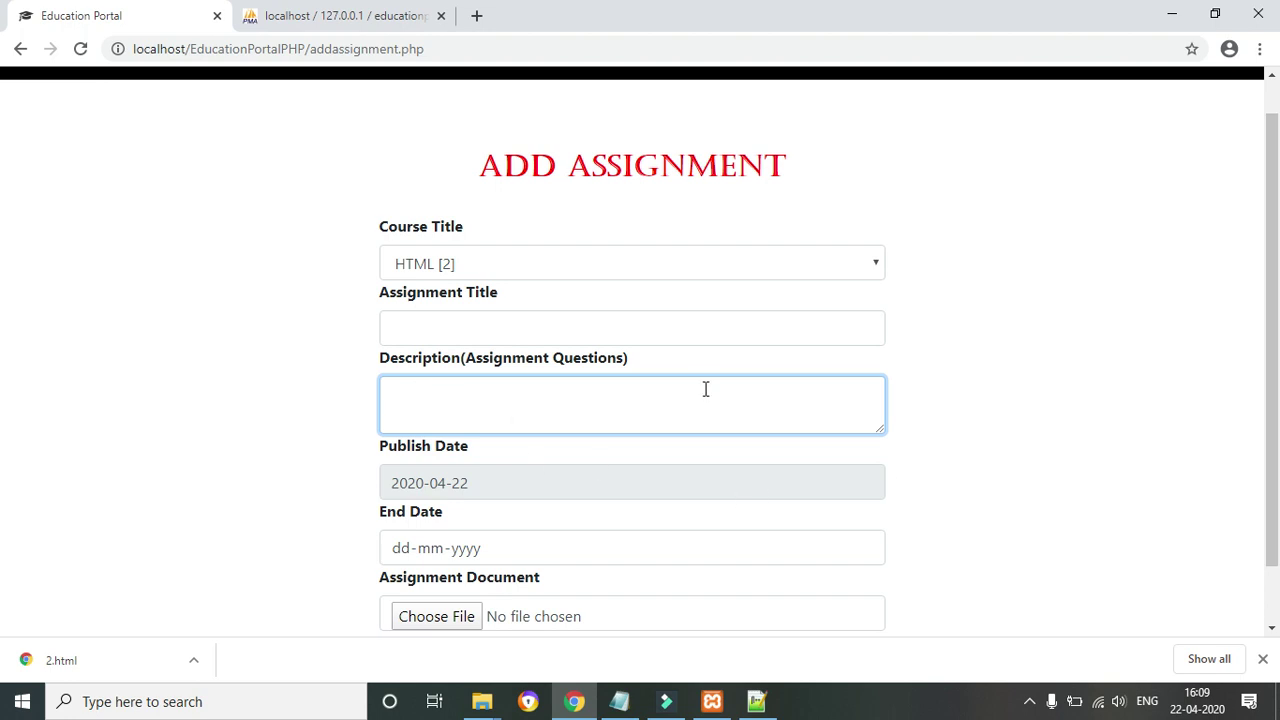
pyautogui.scroll(1, 5, 360)
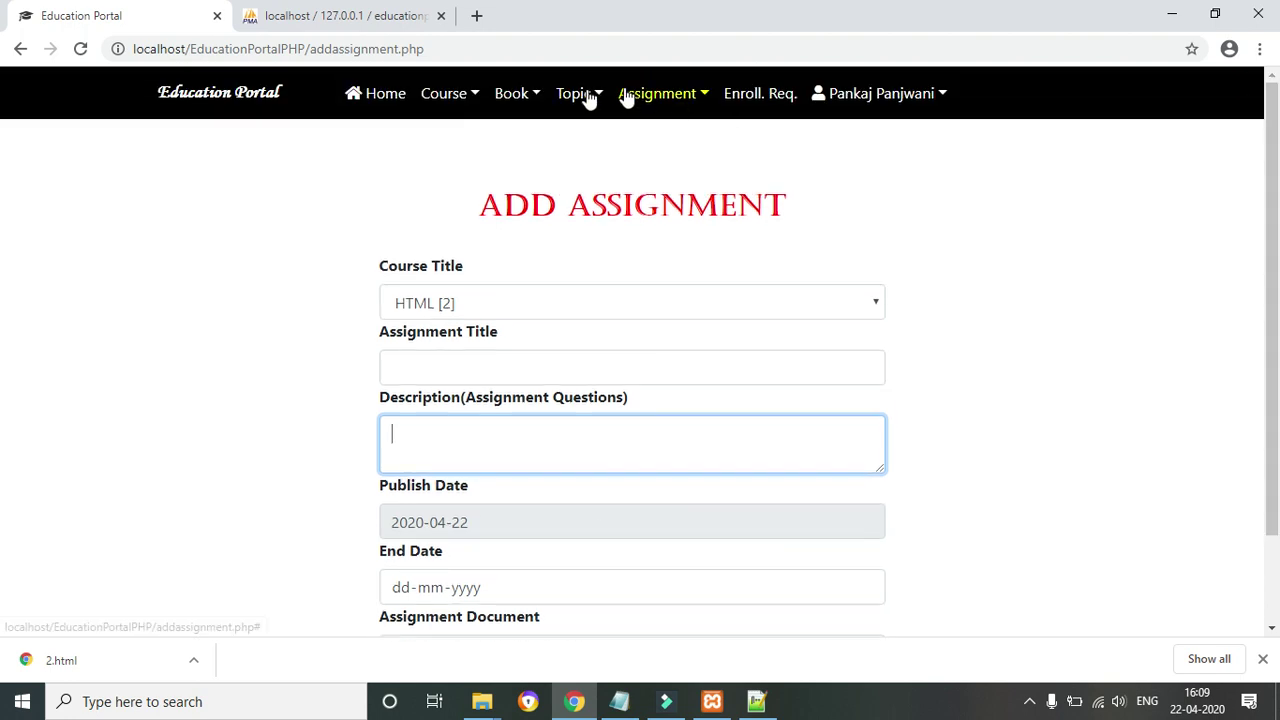
pyautogui.click(537, 93)
# Open the Add Book form and check its course choices, keeping HTML
pyautogui.click(543, 138)
pyautogui.click(447, 322)
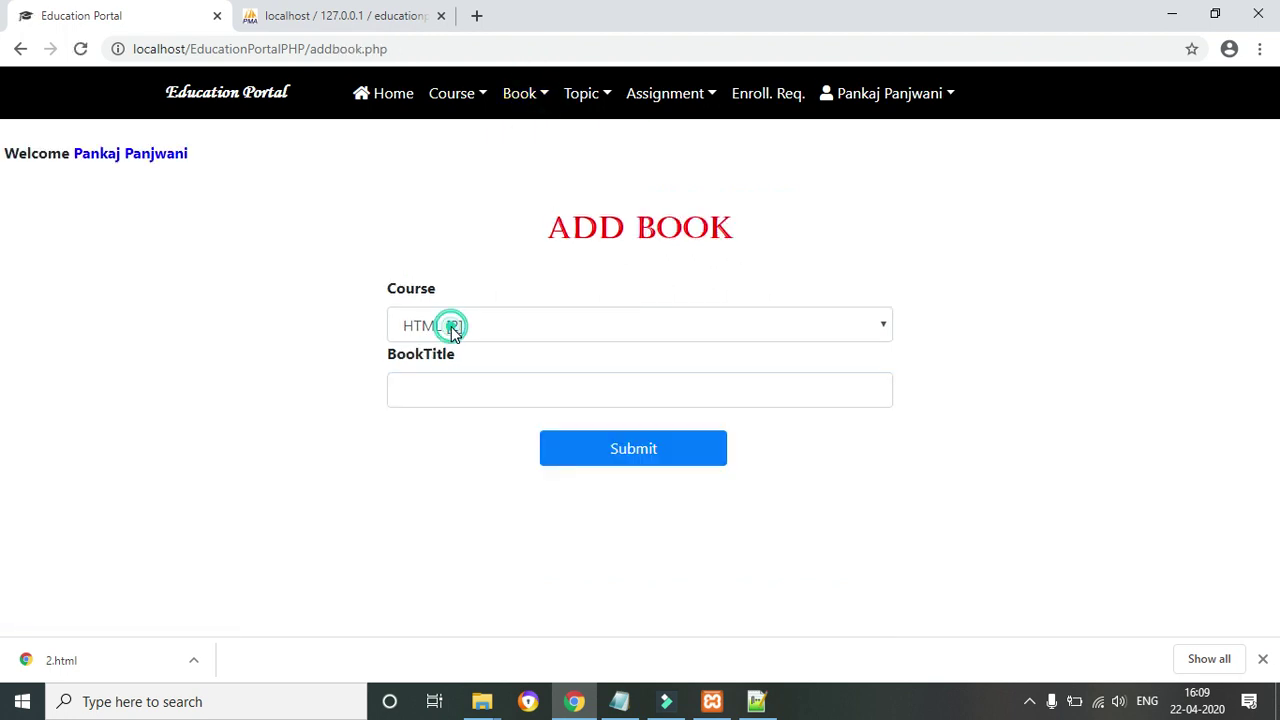
pyautogui.click(410, 517)
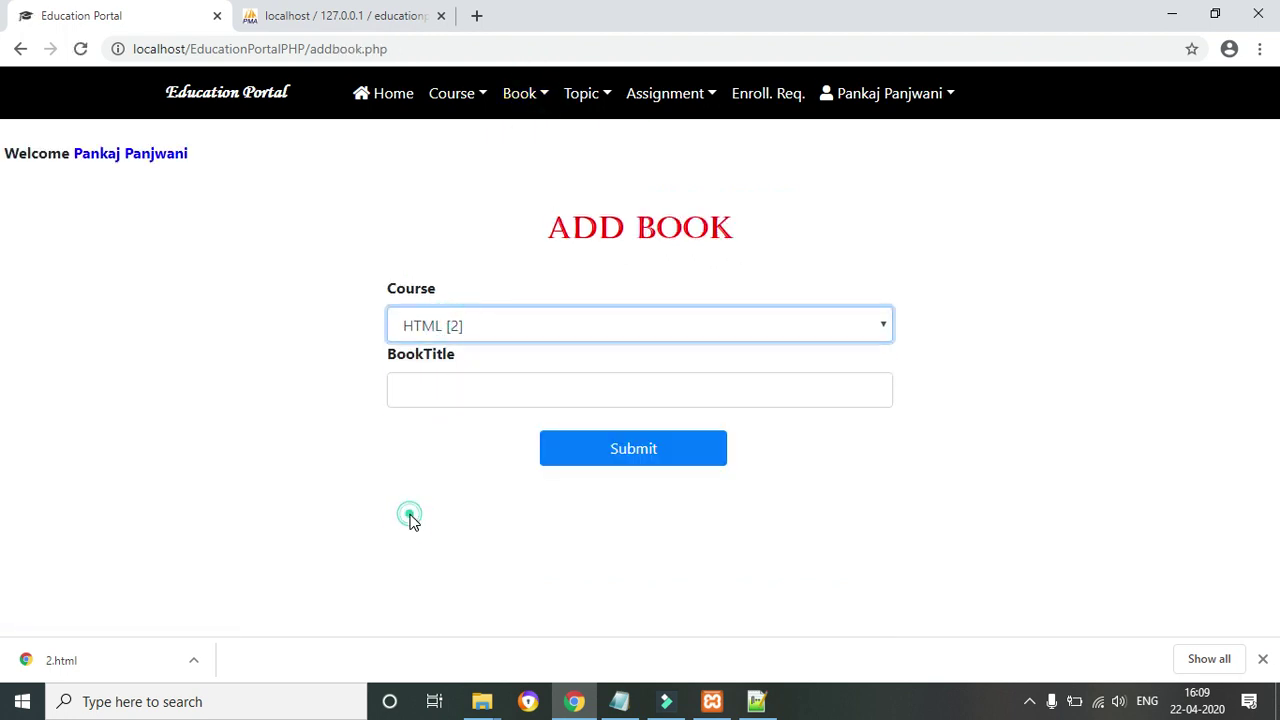
# Look at the Add Course form, then list HTML, Python and Web Designing with their dates
pyautogui.click(467, 92)
pyautogui.click(467, 145)
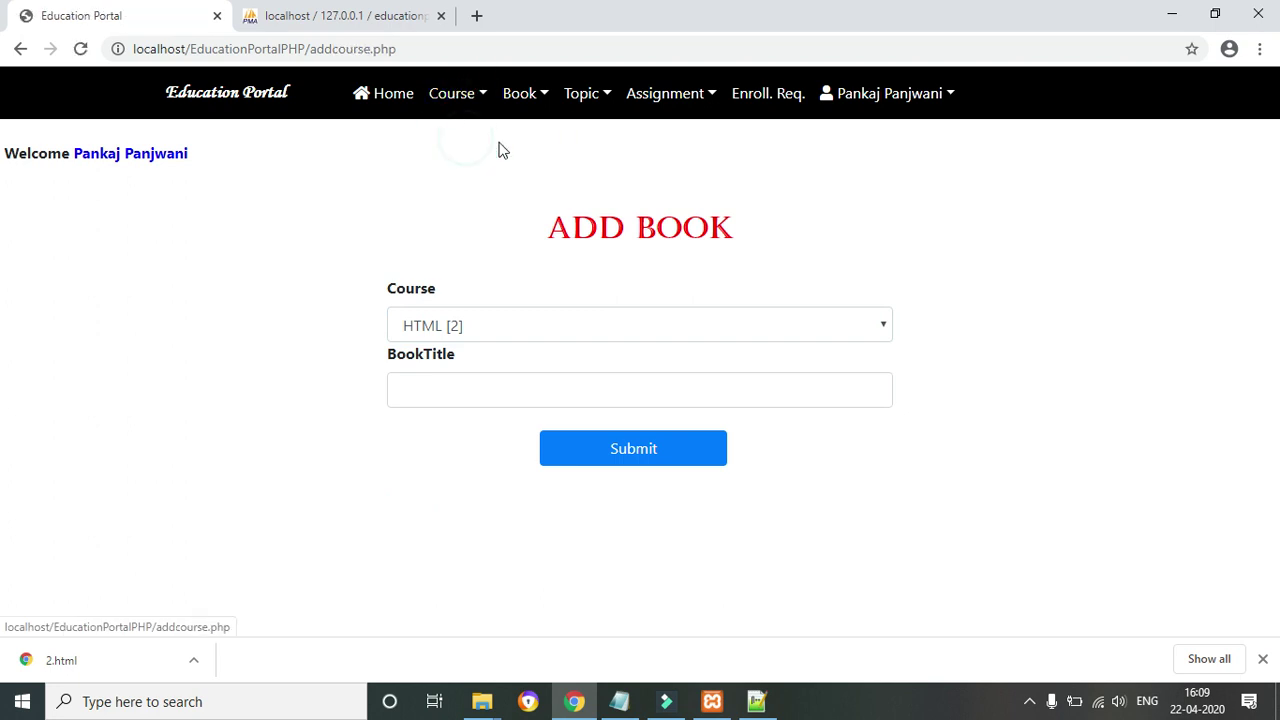
pyautogui.click(463, 100)
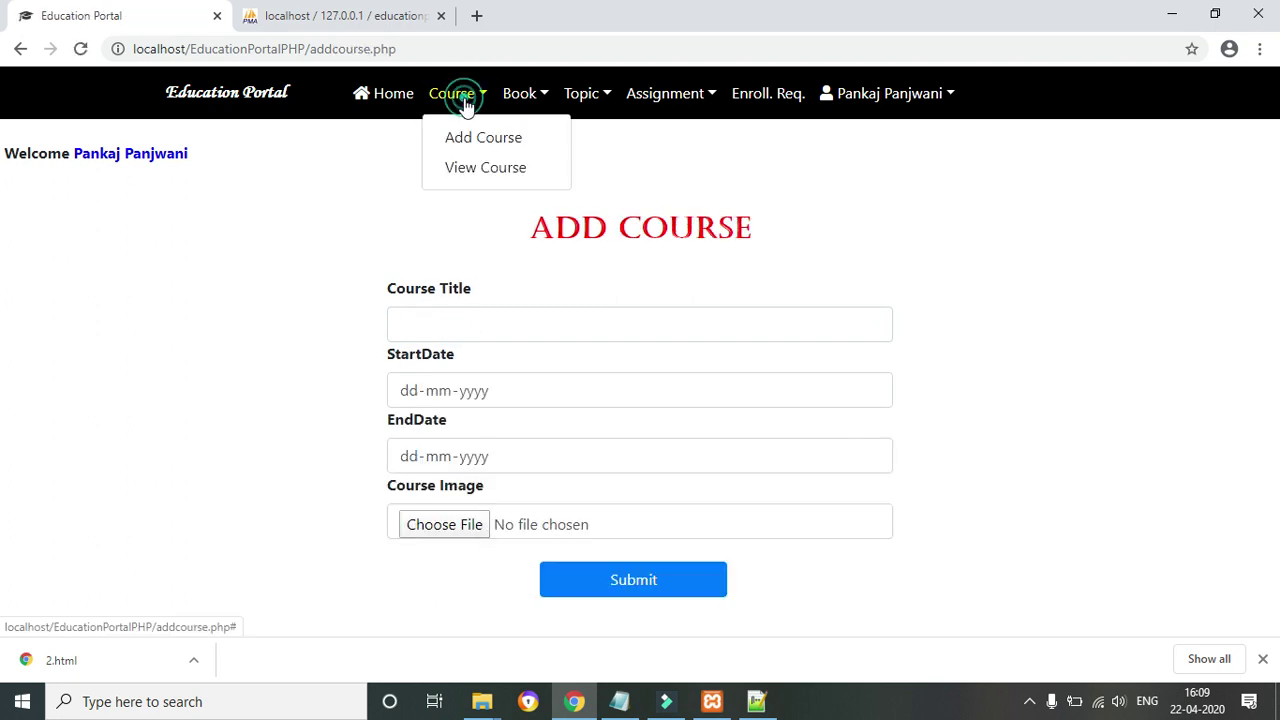
pyautogui.click(324, 244)
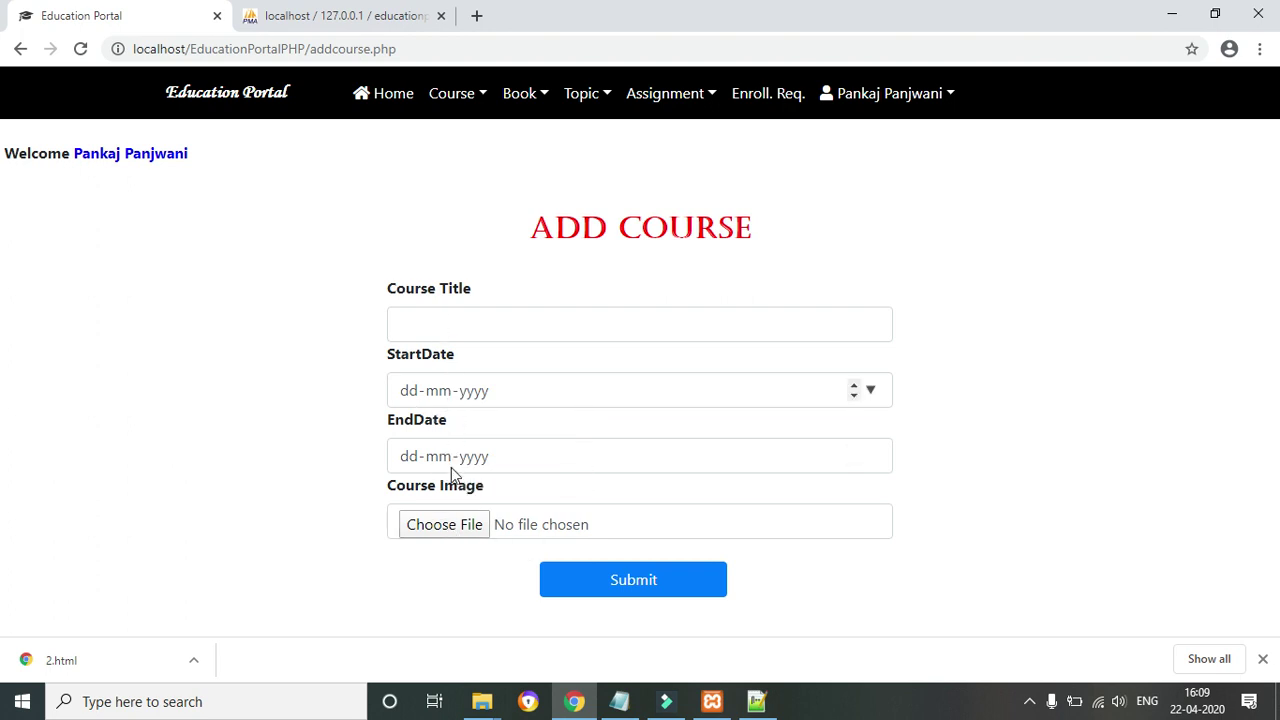
pyautogui.scroll(-1, 680, 155)
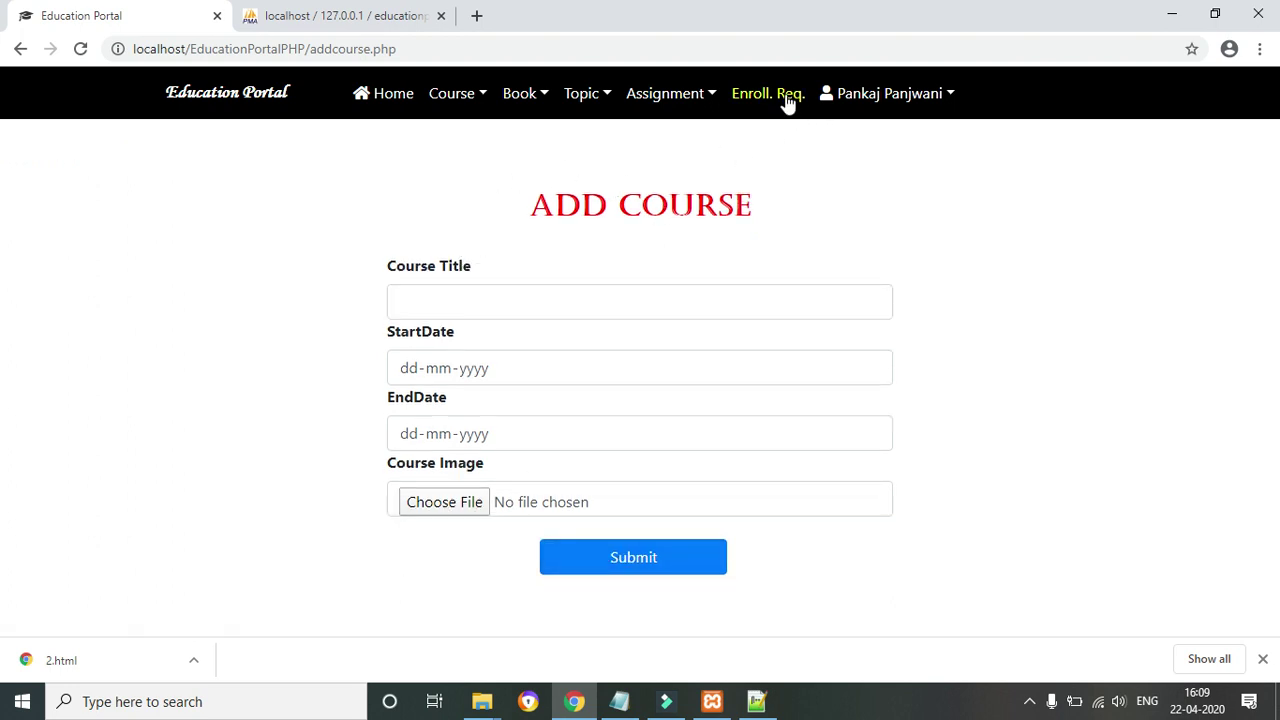
pyautogui.click(475, 95)
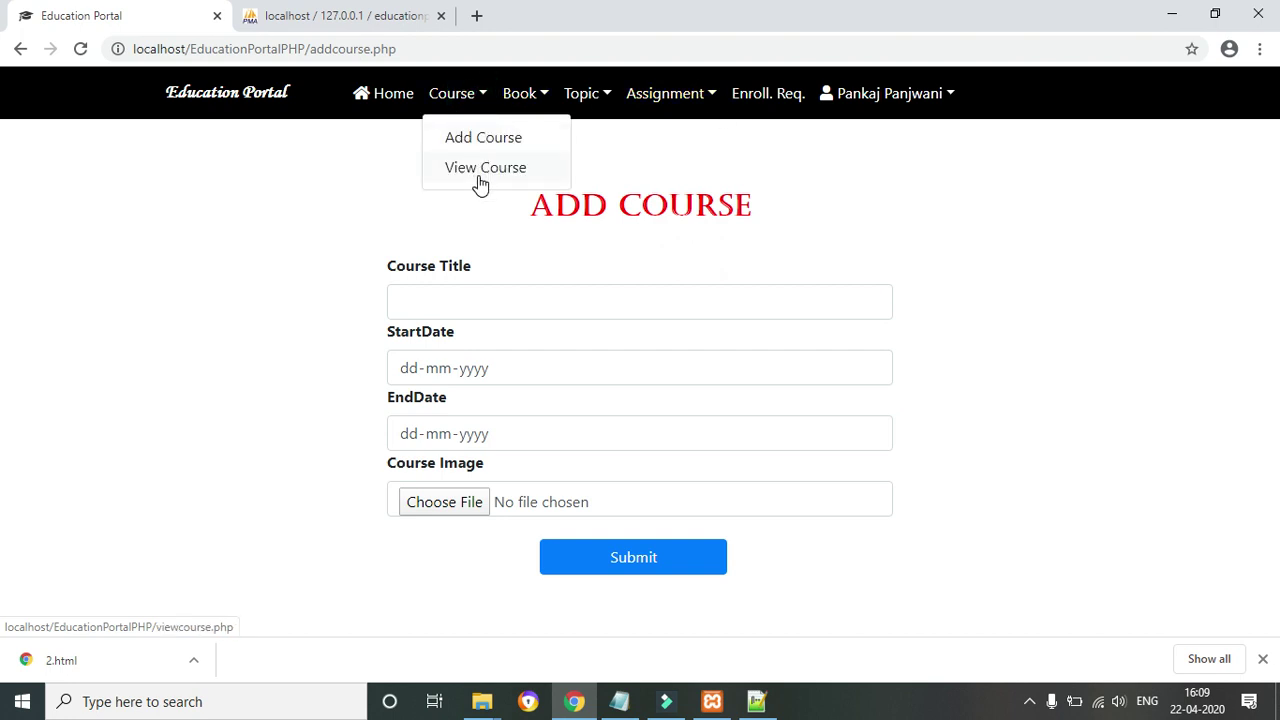
pyautogui.click(477, 168)
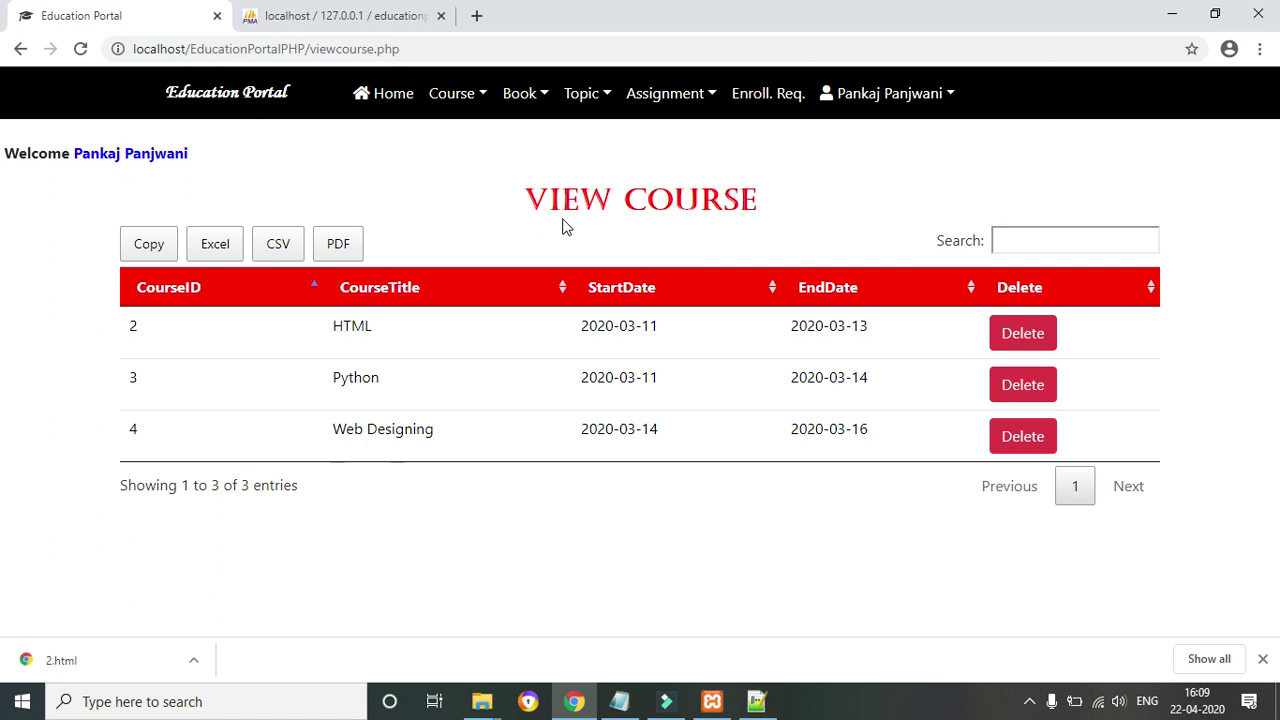
# Set enrollment request 11 for Web Designing to Accept, leaving no pending requests
pyautogui.click(760, 100)
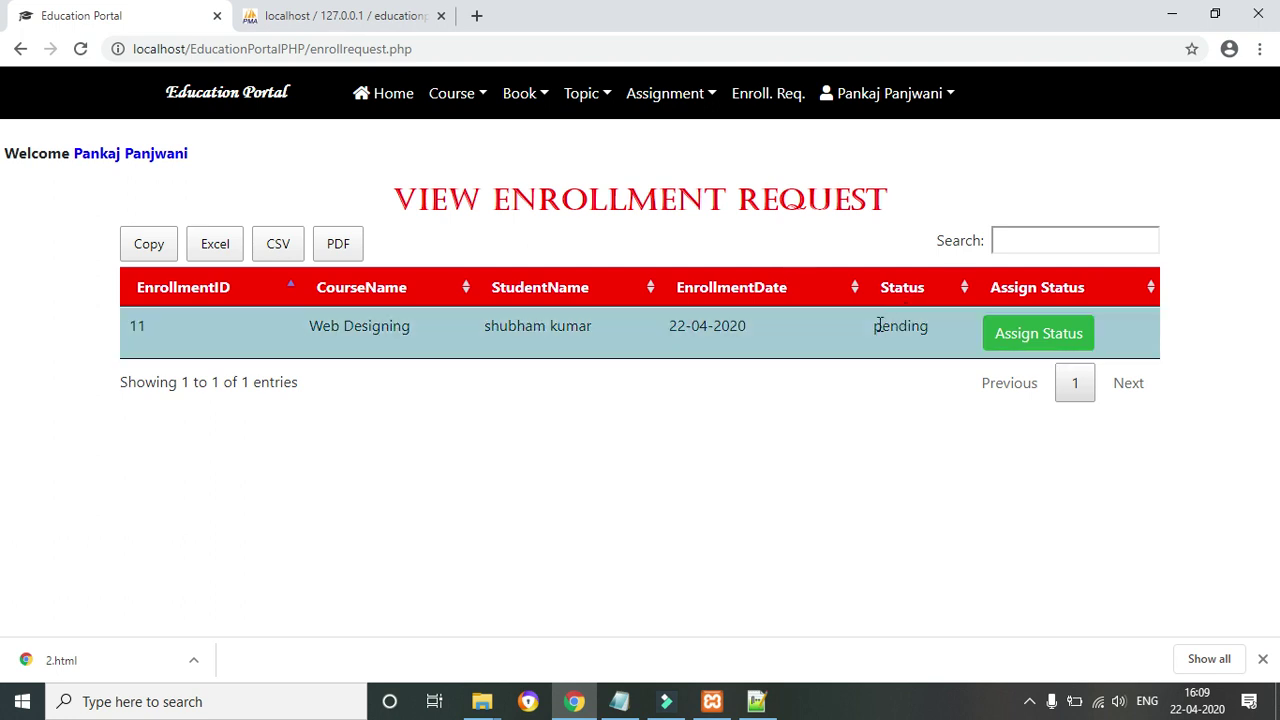
pyautogui.scroll(-1, 1066, 346)
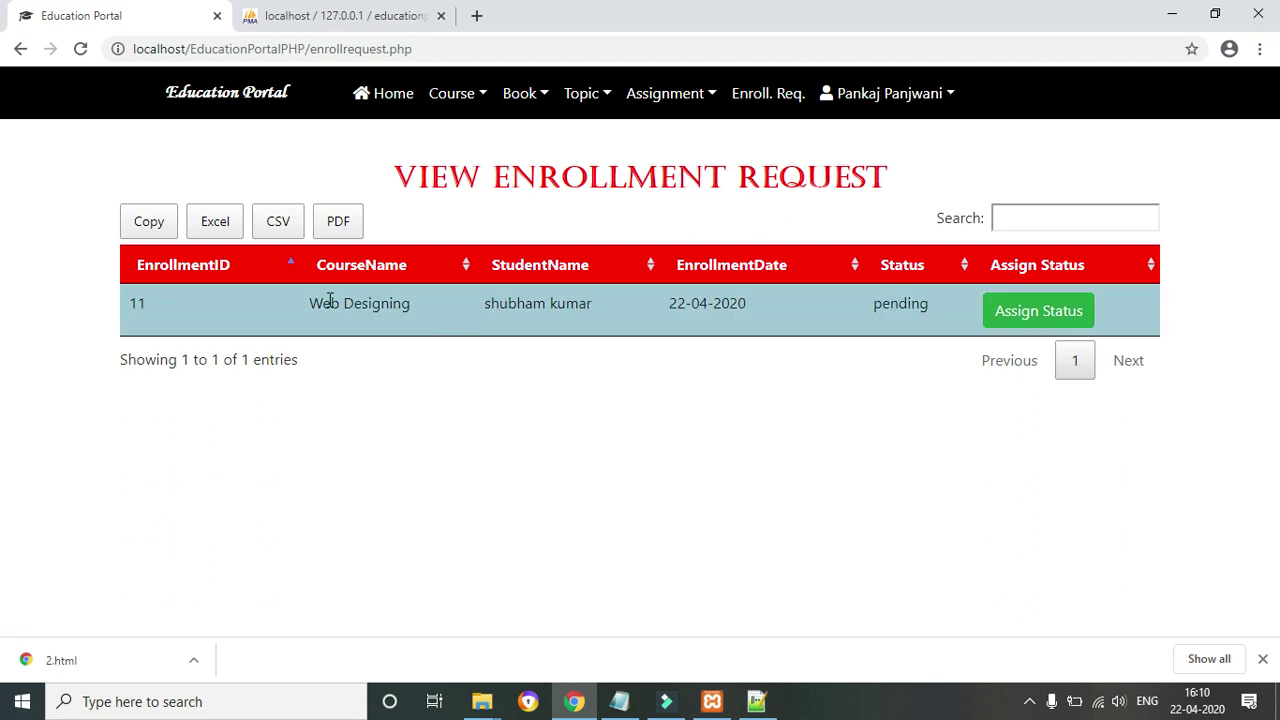
pyautogui.moveTo(305, 308); pyautogui.dragTo(408, 308)
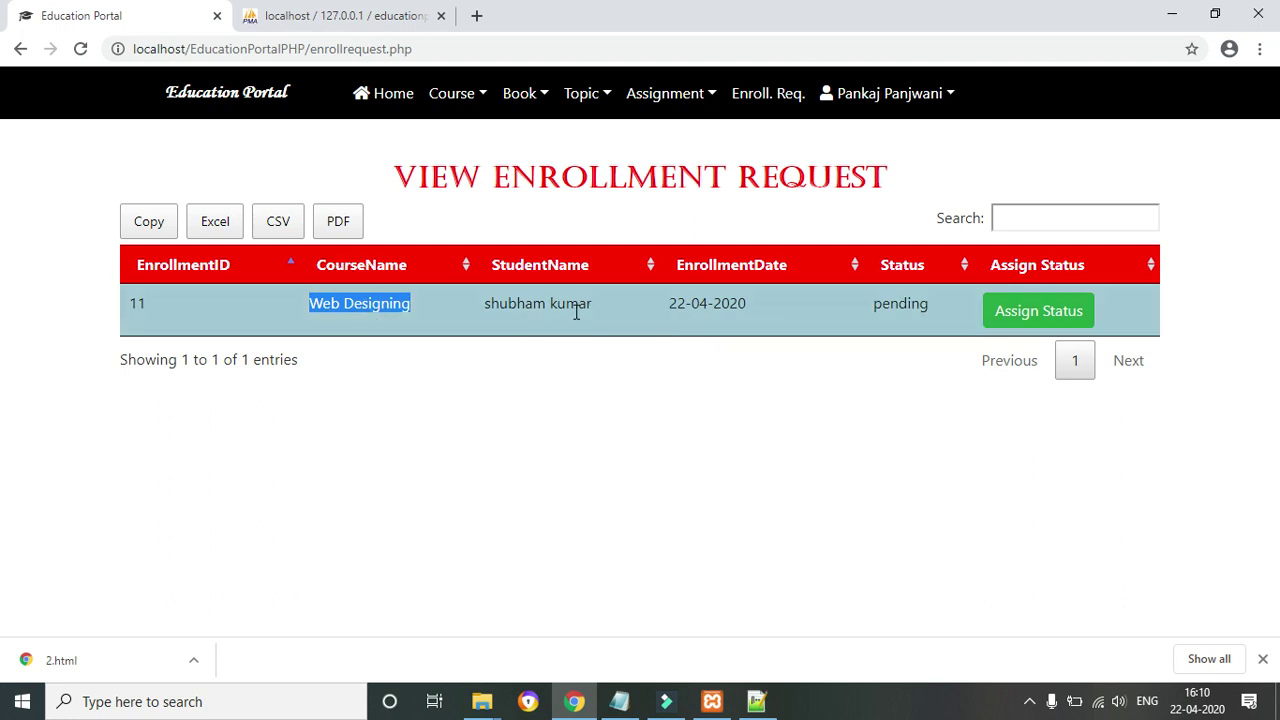
pyautogui.click(1045, 318)
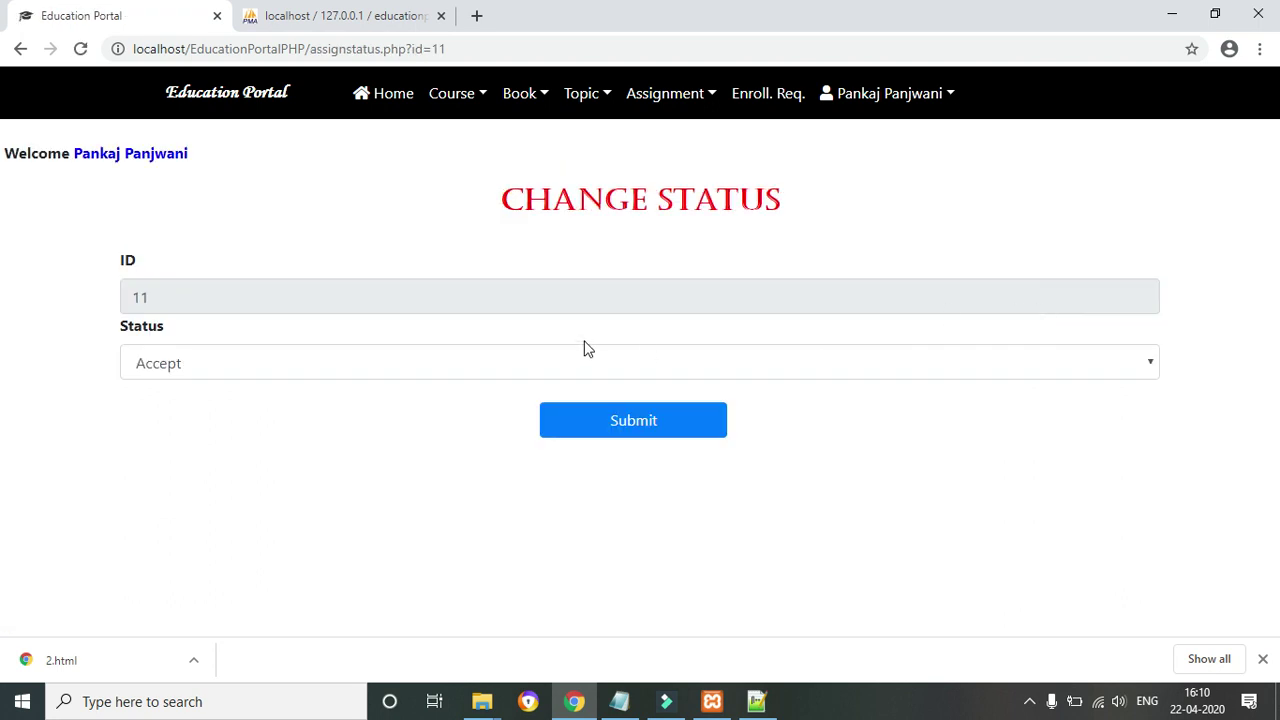
pyautogui.click(620, 421)
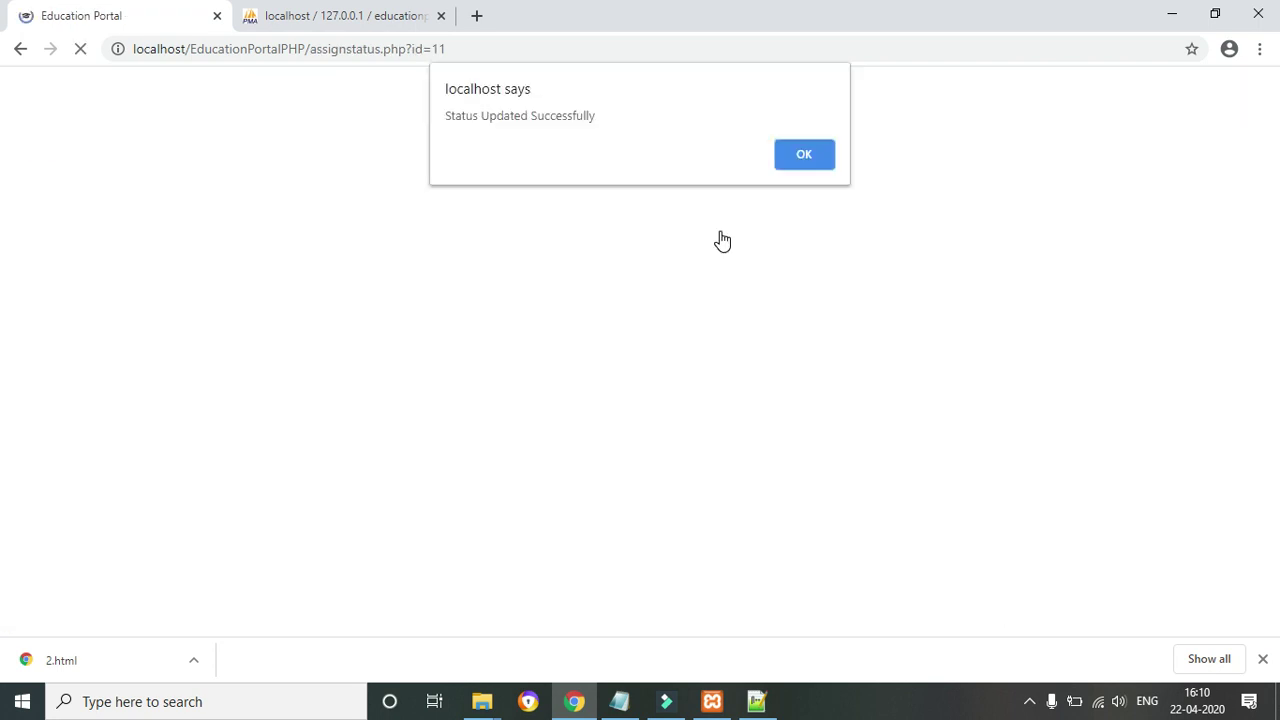
pyautogui.click(793, 155)
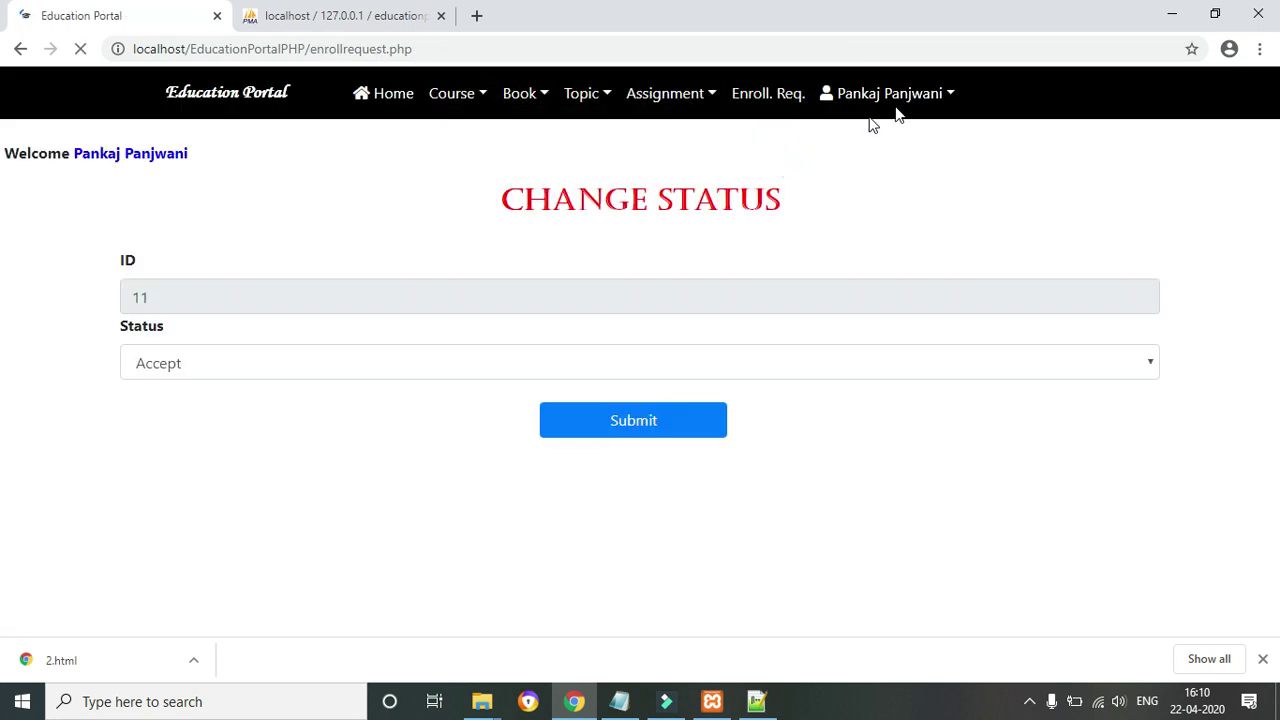
pyautogui.click(949, 95)
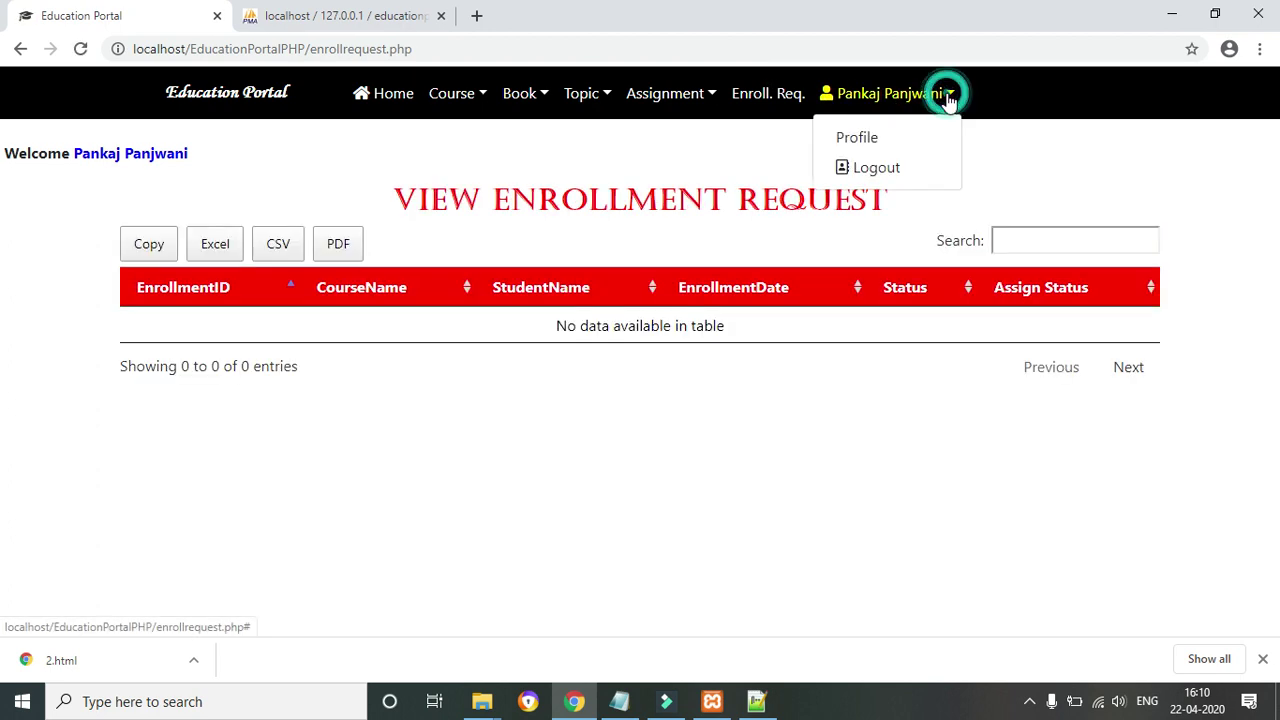
# Log out as instructor and log in as the student with the saved e-mail and password
pyautogui.click(877, 139)
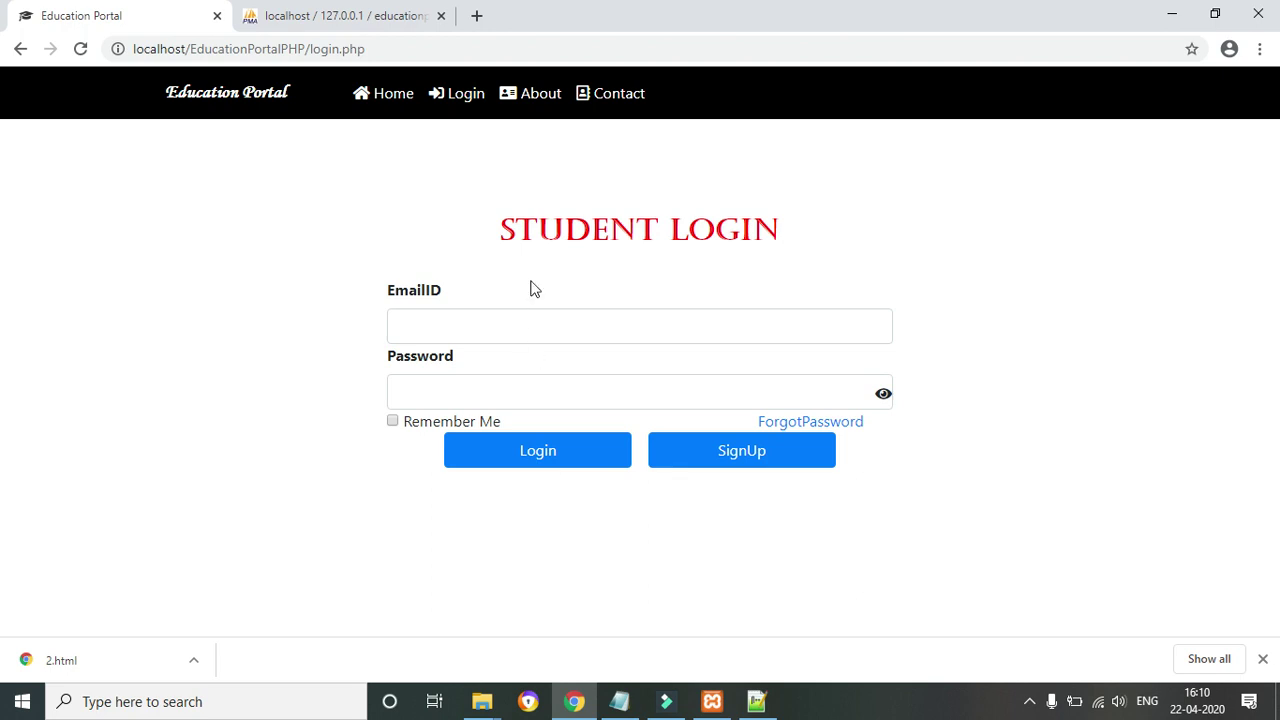
pyautogui.click(491, 328)
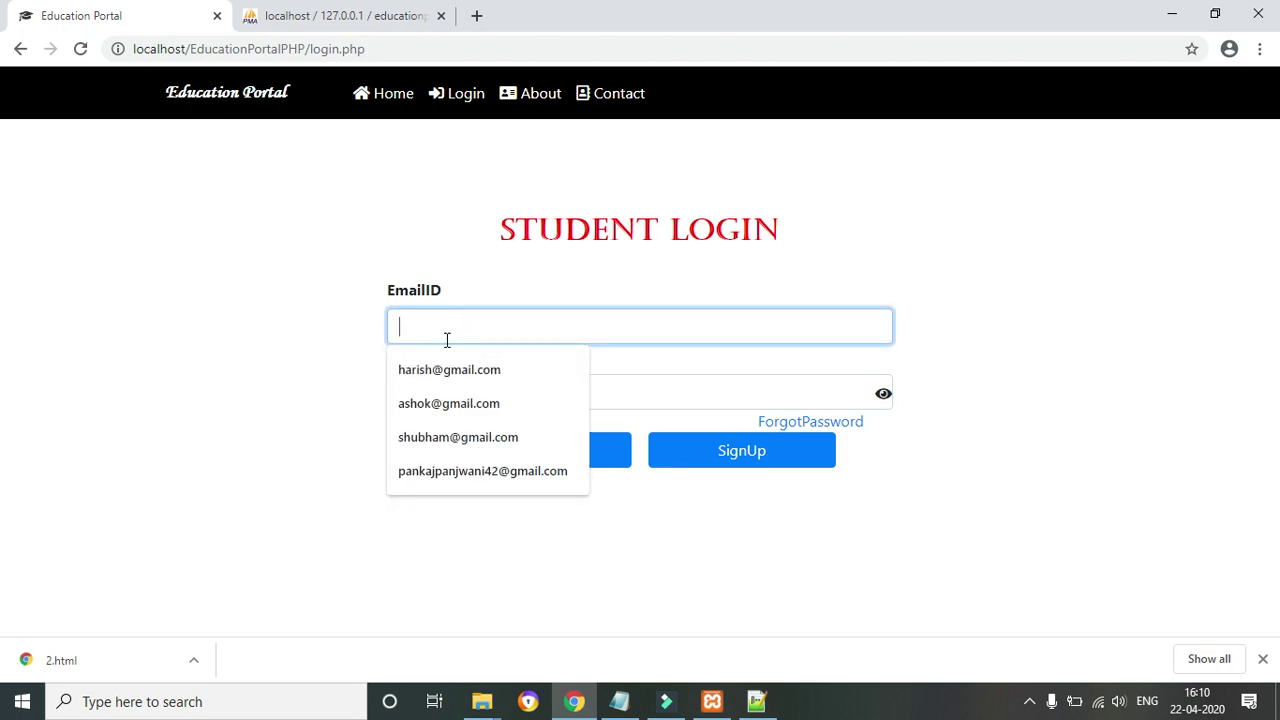
pyautogui.click(439, 437)
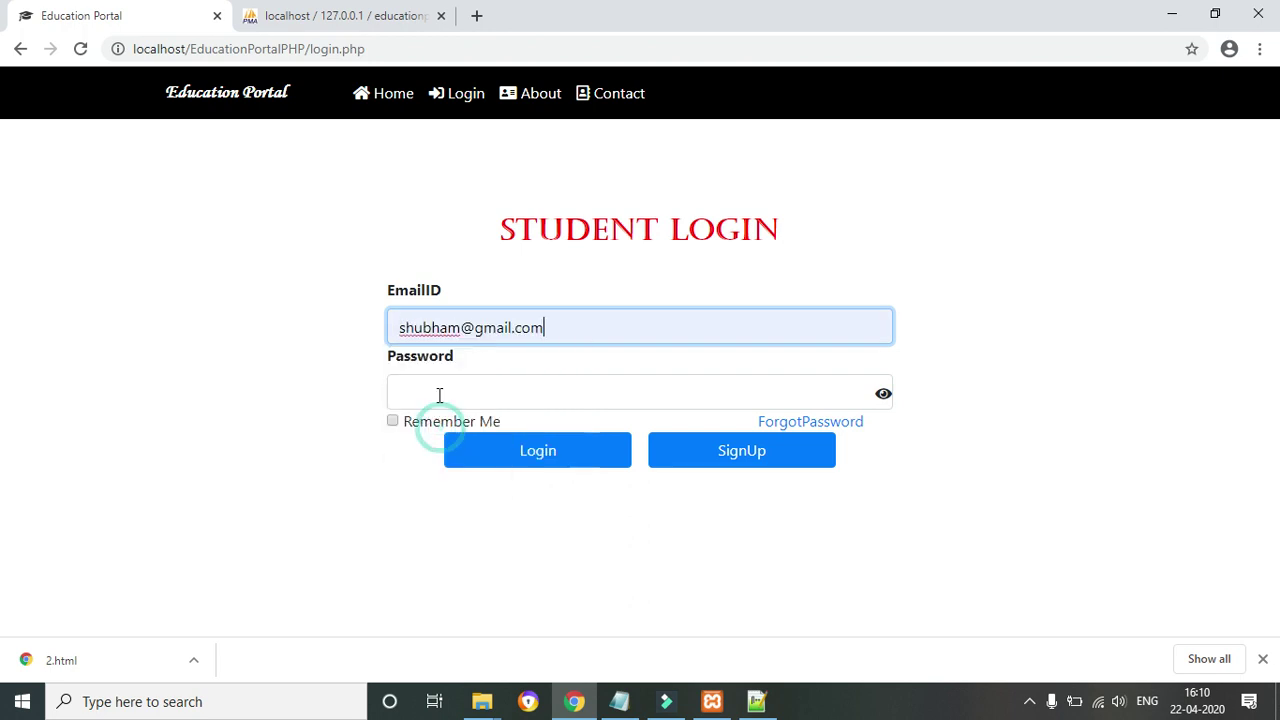
pyautogui.click(437, 388)
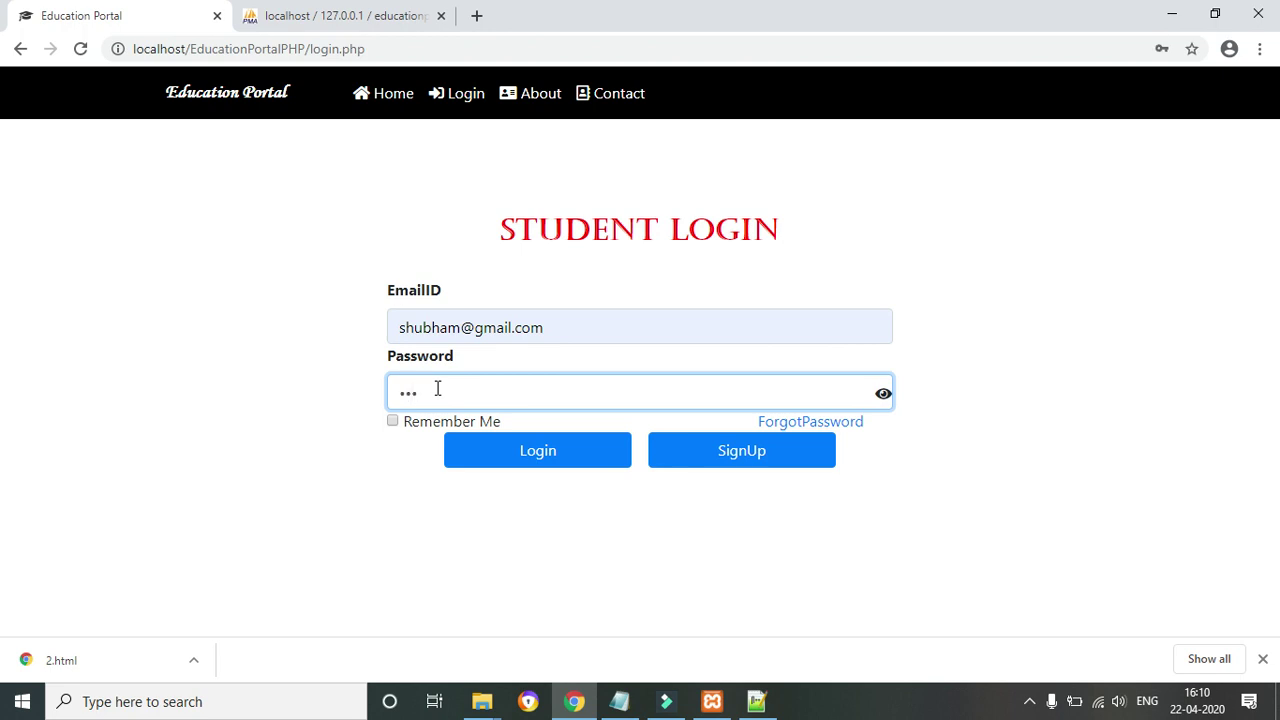
pyautogui.click(1263, 659)
pyautogui.click(540, 453)
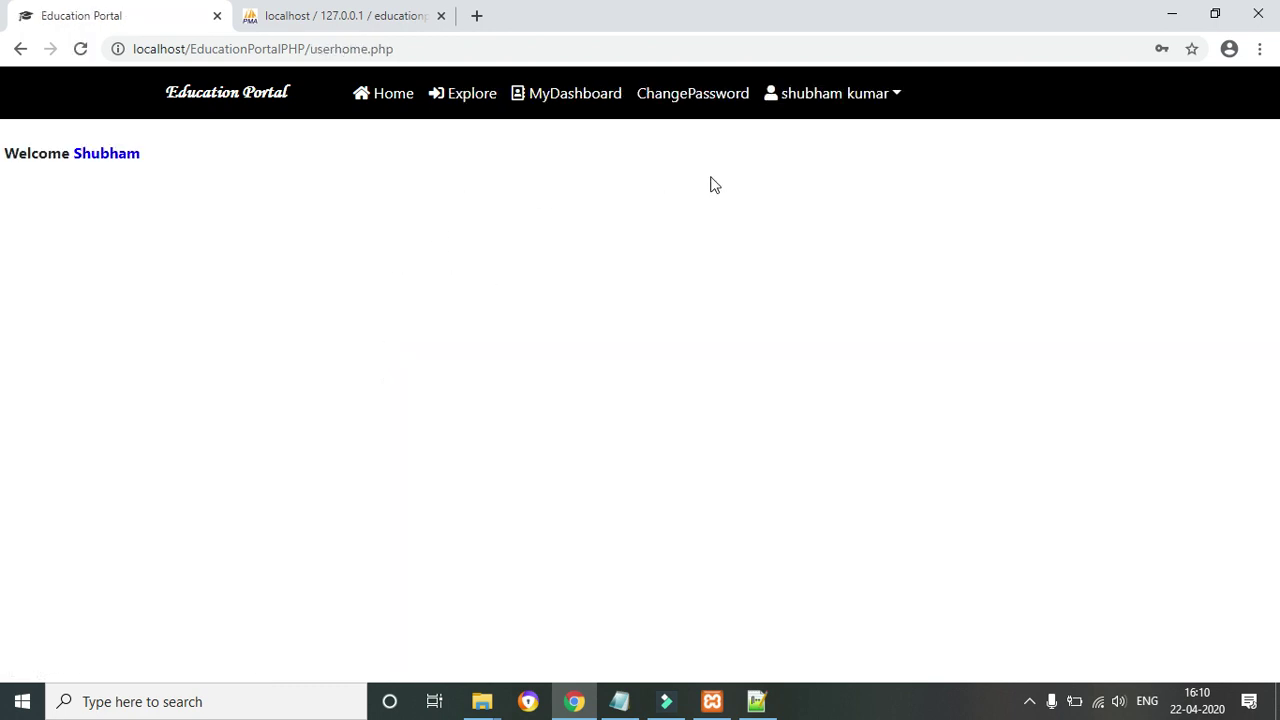
# Open Web Designing from the student's MyDashboard, then log the student out
pyautogui.click(575, 96)
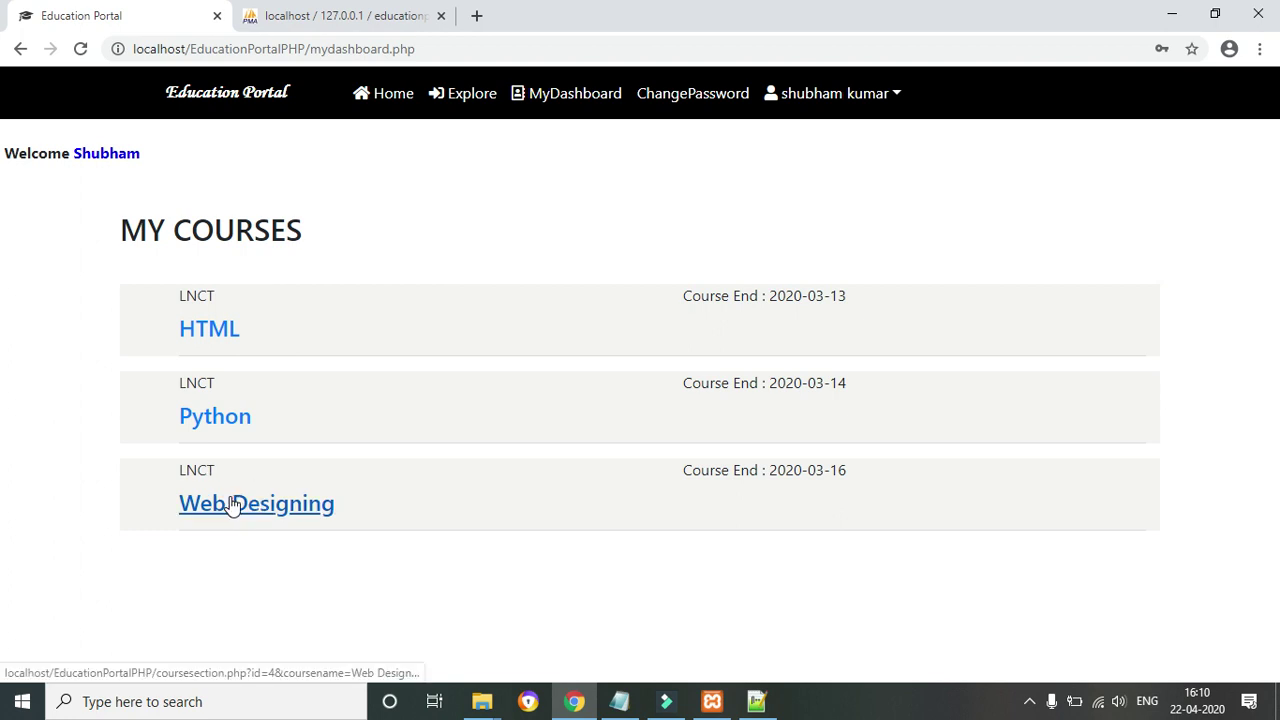
pyautogui.click(232, 505)
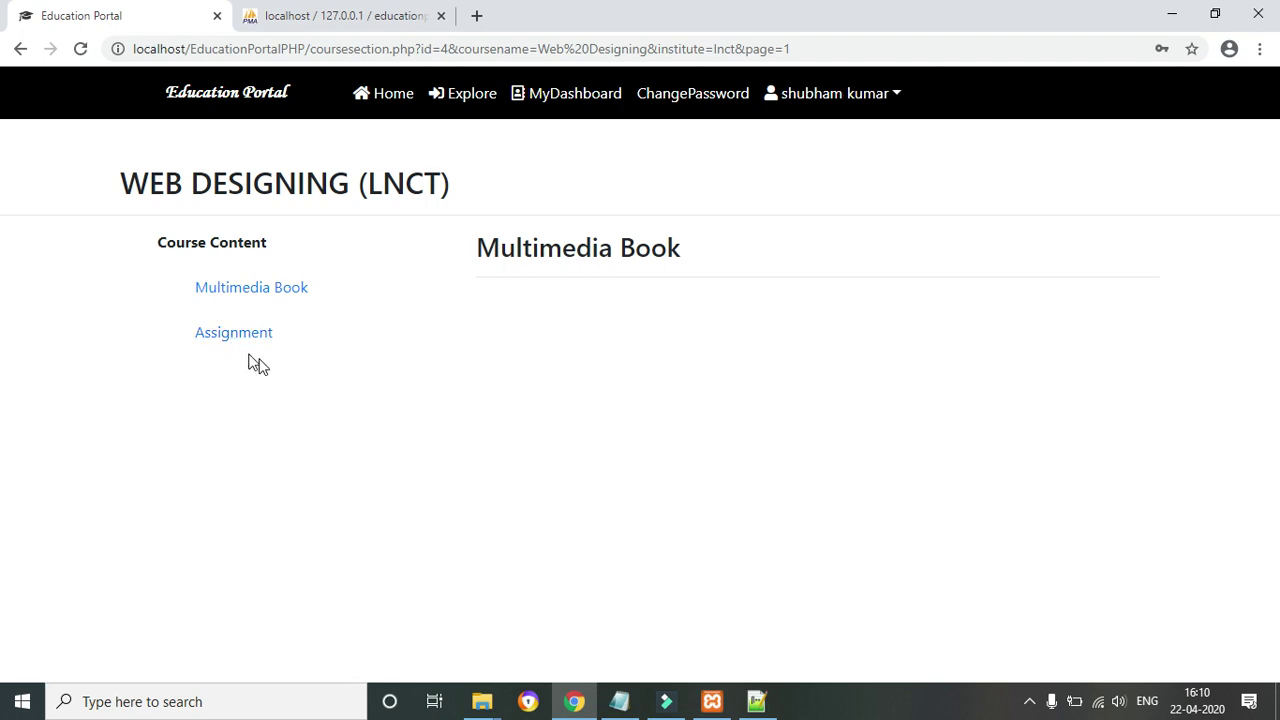
pyautogui.click(903, 97)
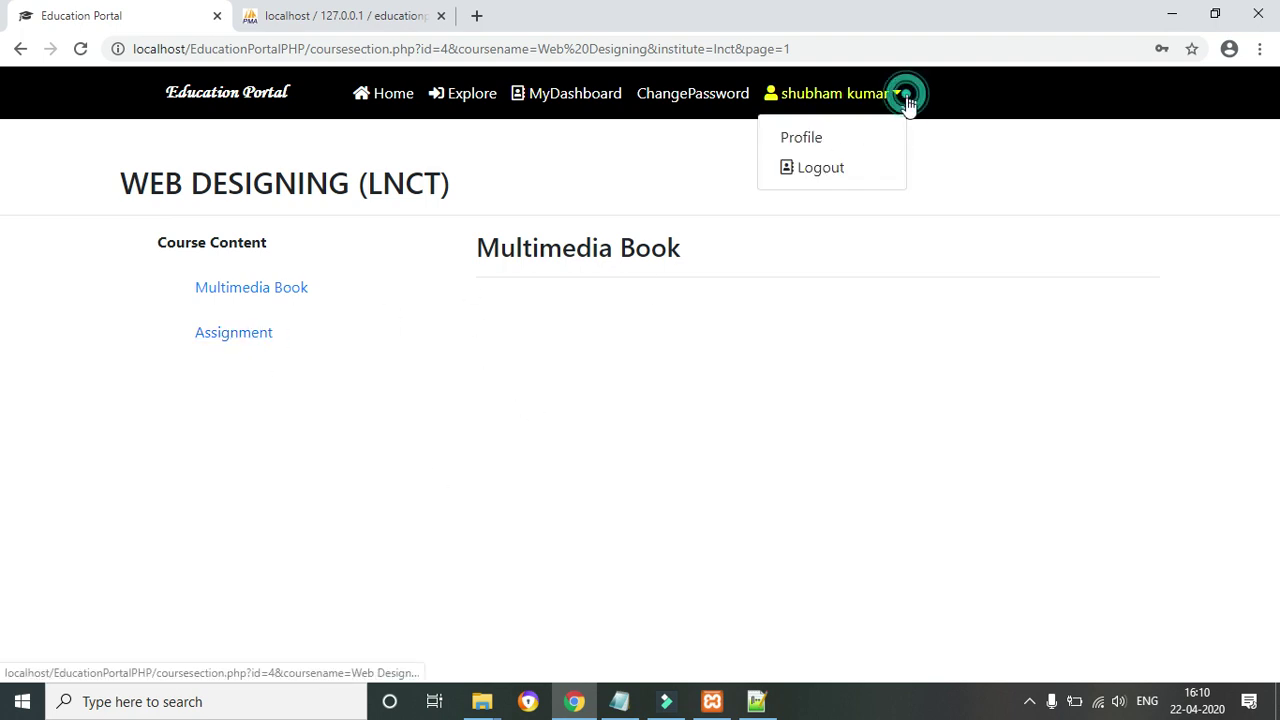
pyautogui.click(818, 168)
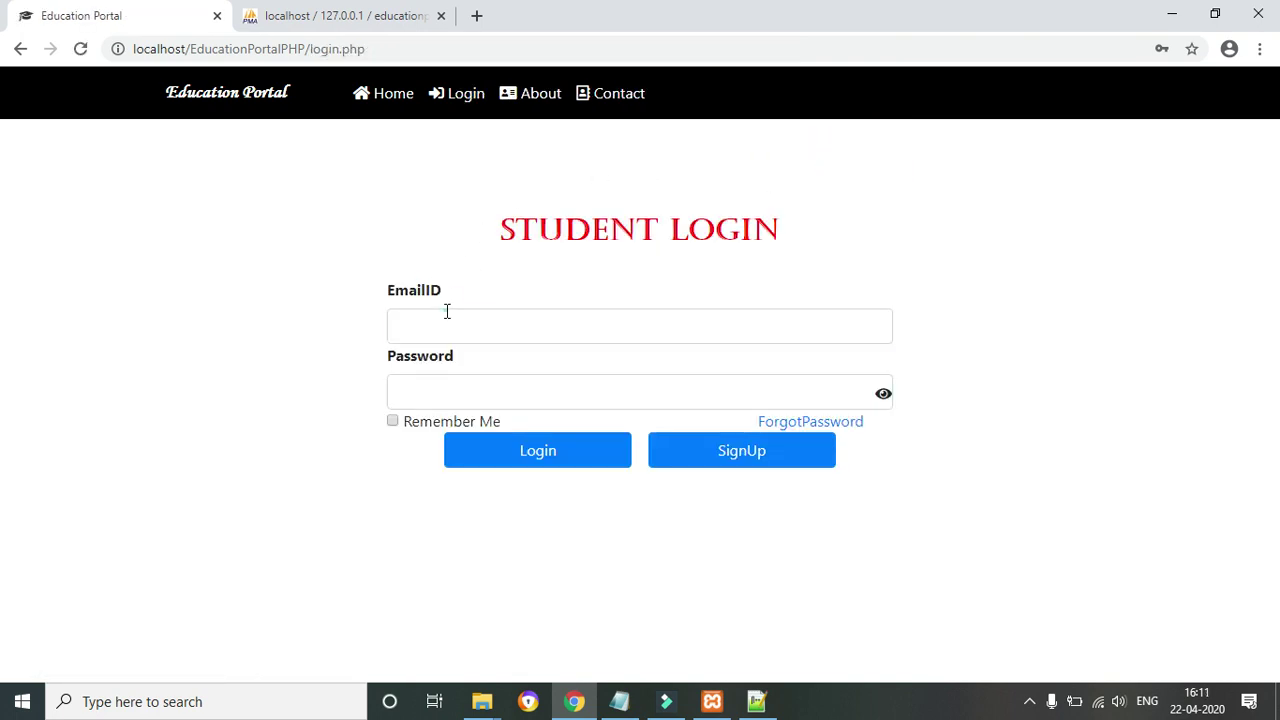
pyautogui.click(447, 311)
pyautogui.write('sh')
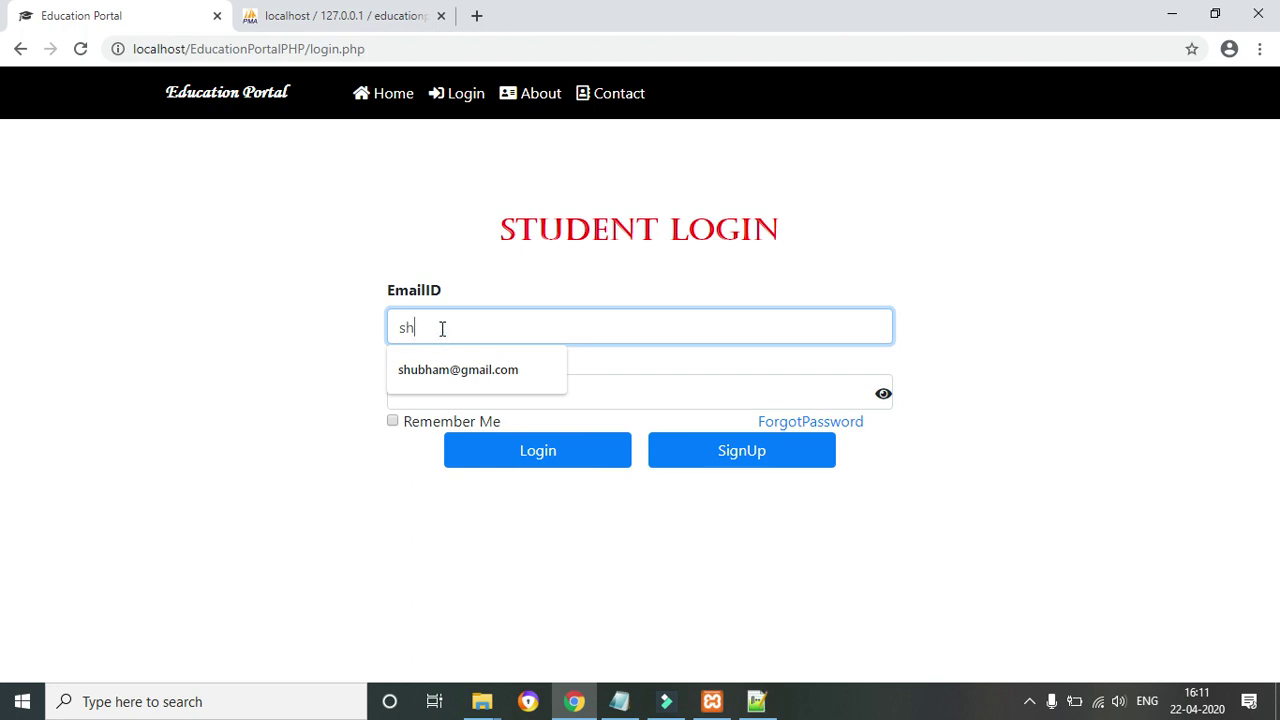
pyautogui.press('BackSpace')
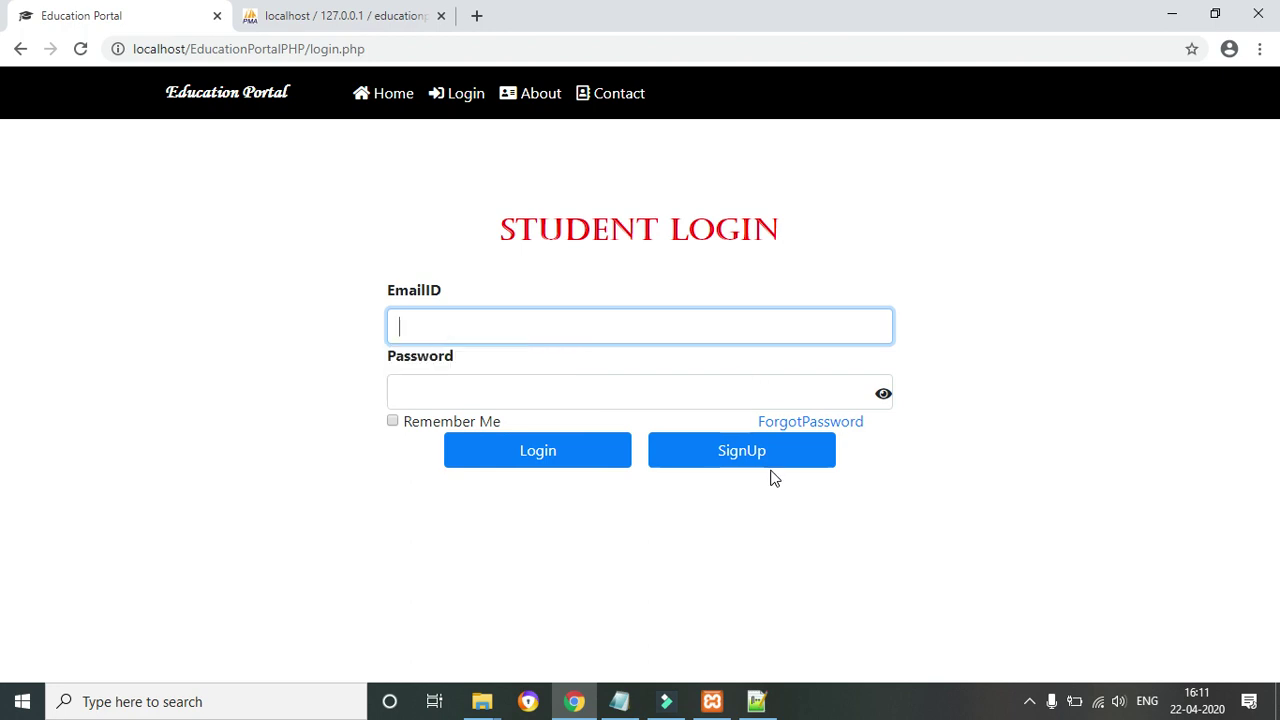
# Open the Forgot Password page from the login screen
pyautogui.click(794, 424)
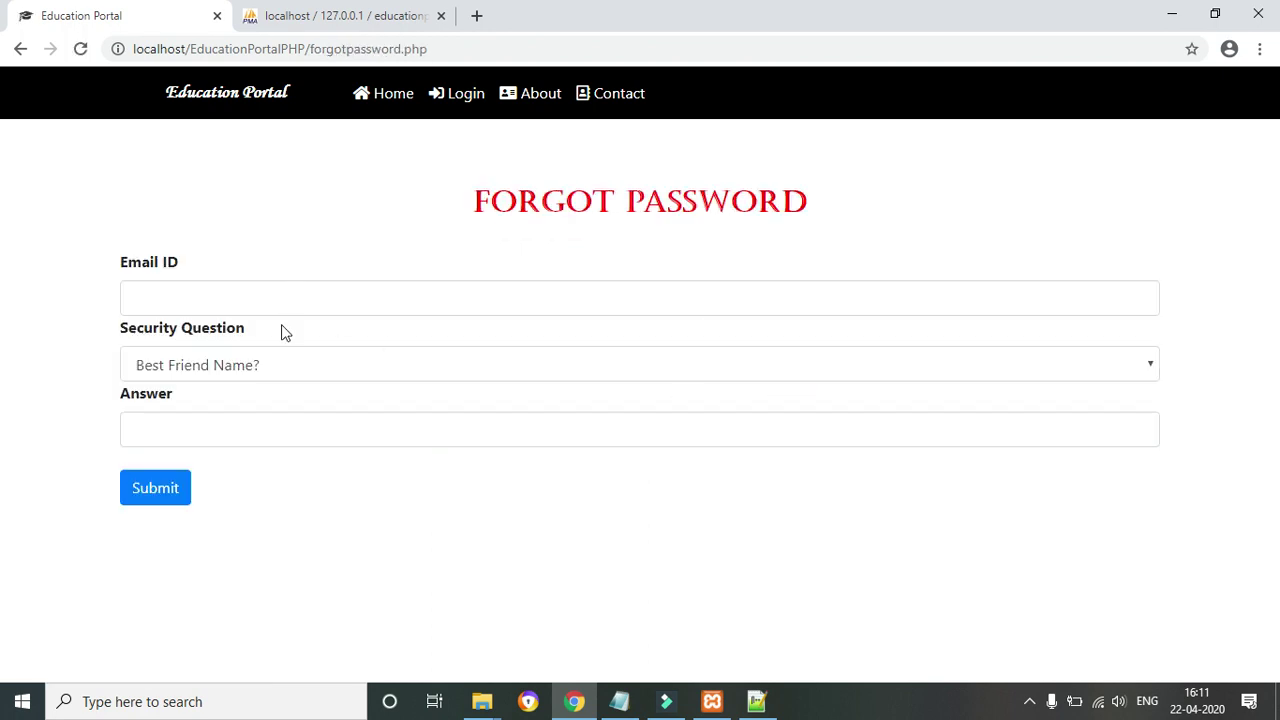
pyautogui.click(267, 294)
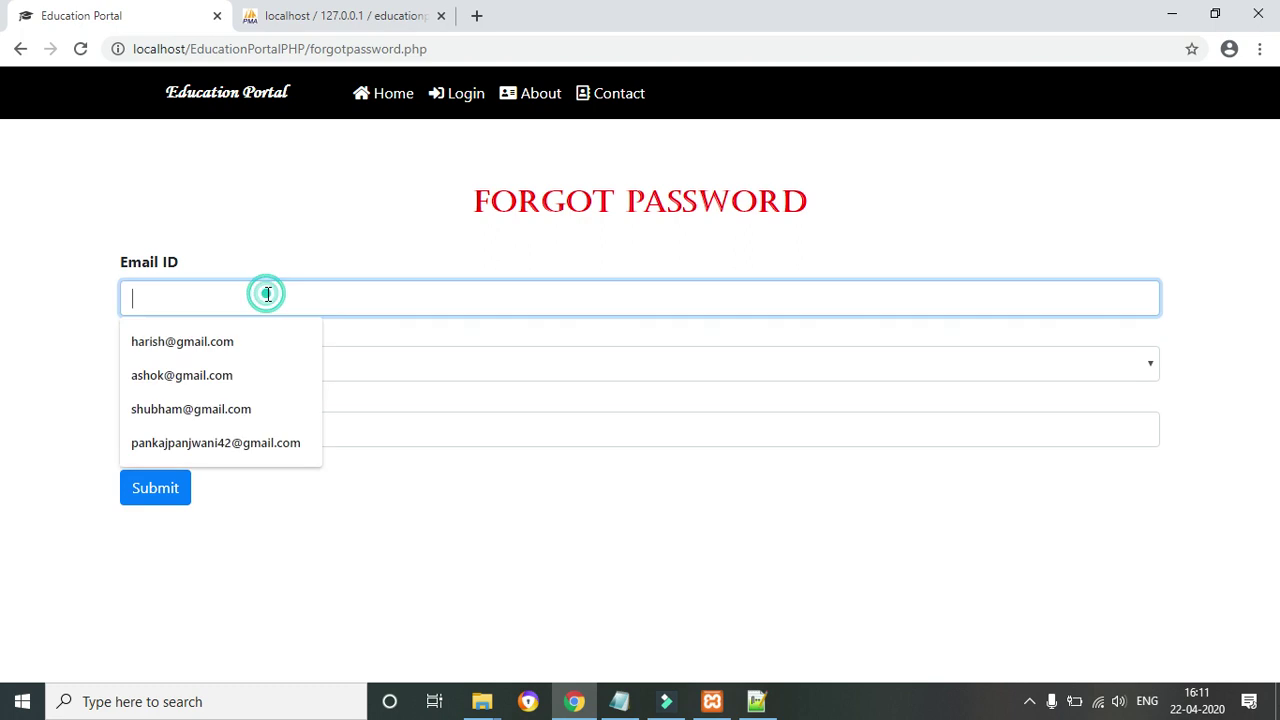
pyautogui.click(396, 484)
pyautogui.click(307, 497)
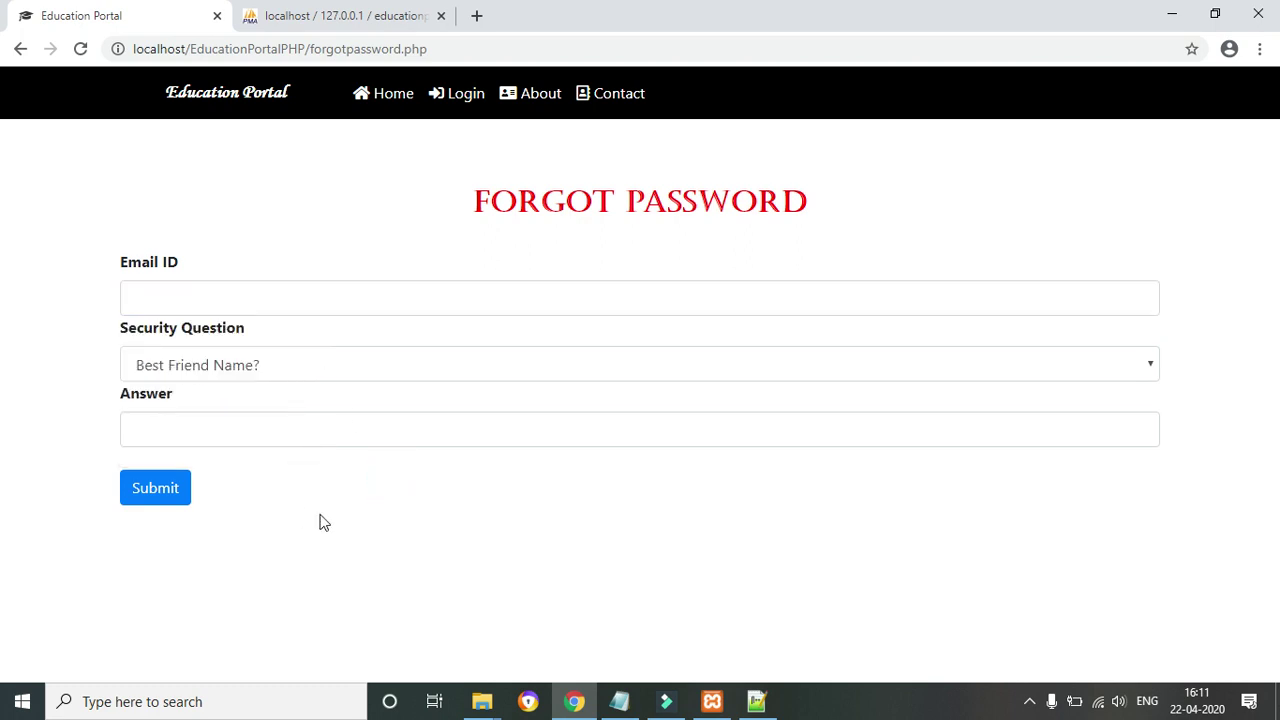
pyautogui.click(665, 521)
pyautogui.click(165, 284)
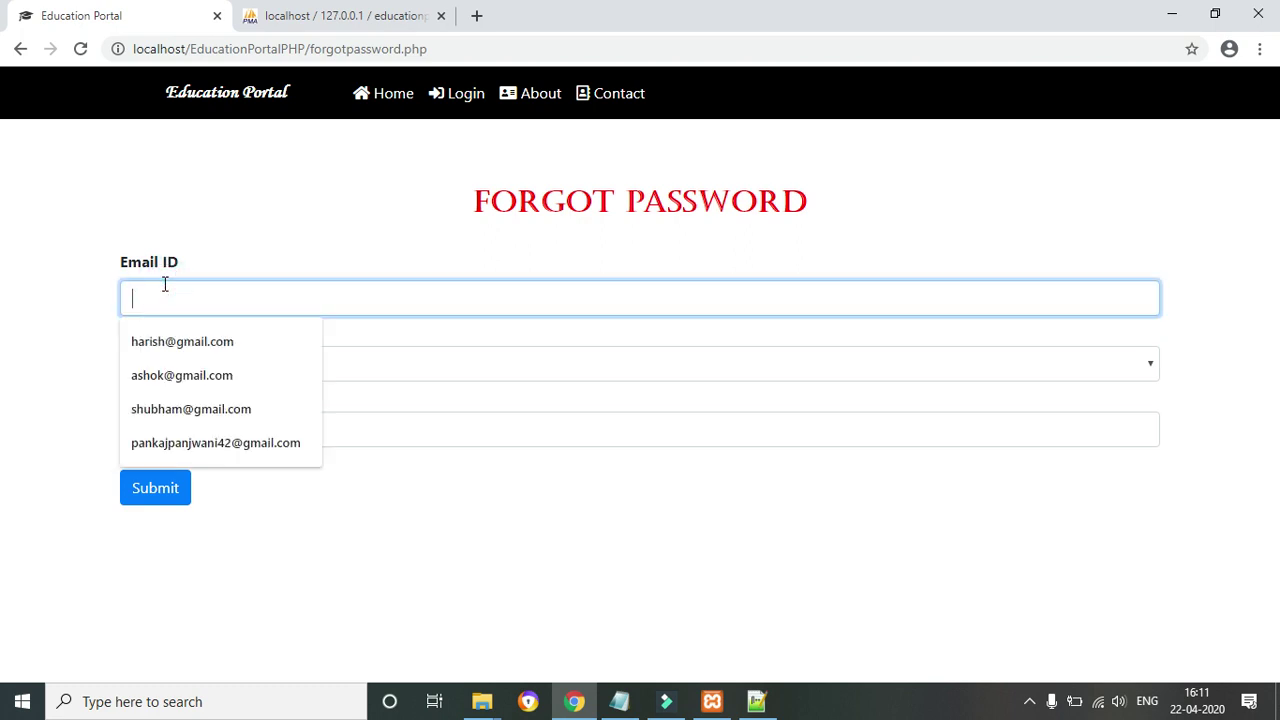
pyautogui.click(176, 338)
pyautogui.click(169, 429)
pyautogui.write('abc')
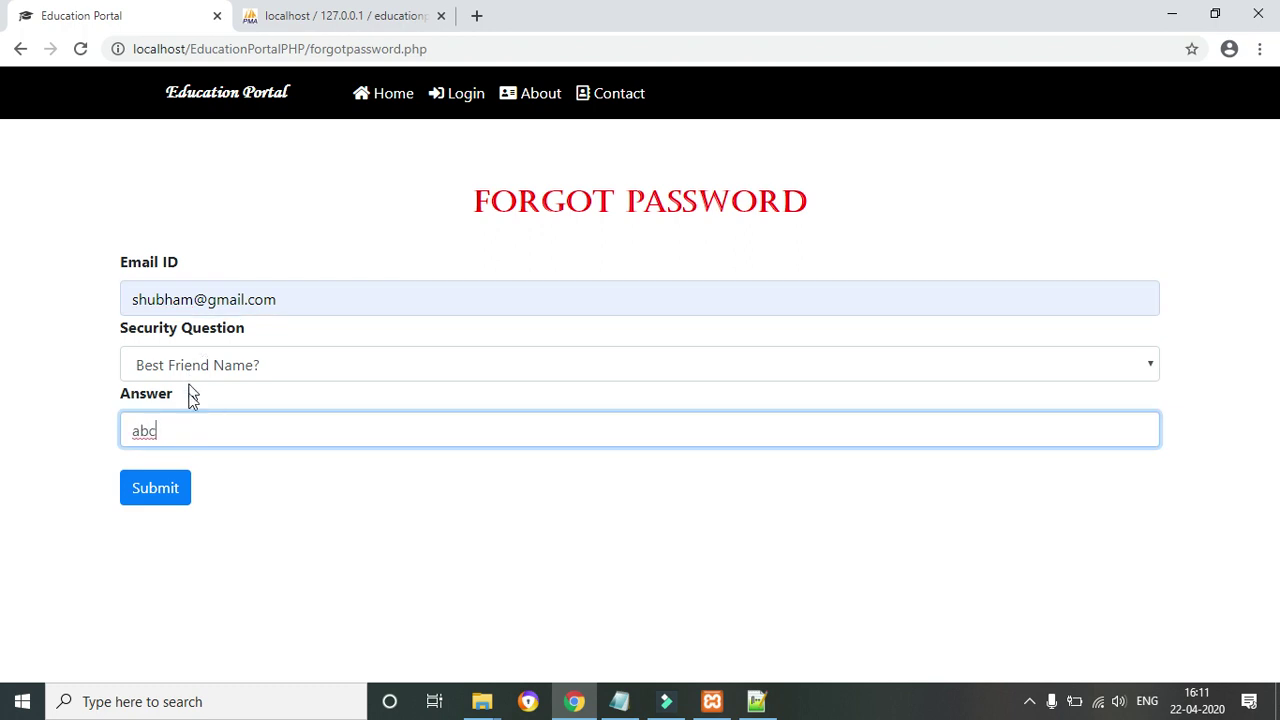
pyautogui.click(166, 488)
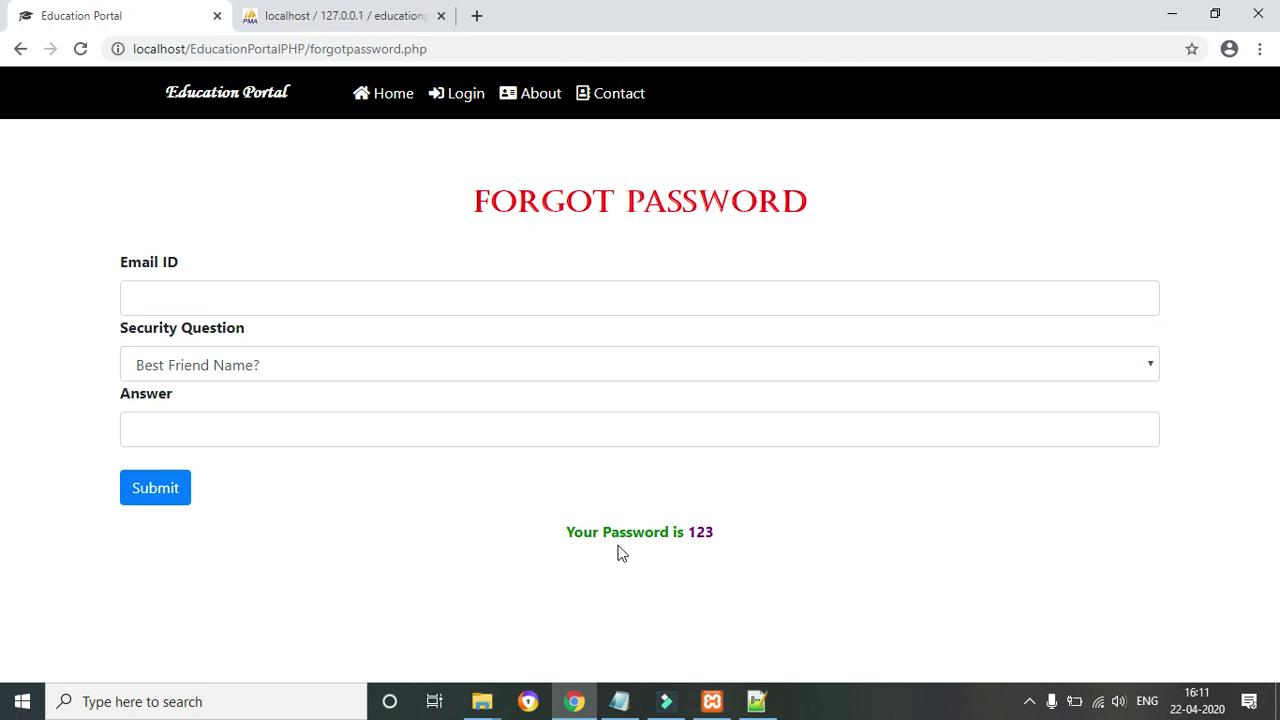
pyautogui.moveTo(575, 533); pyautogui.dragTo(803, 537)
pyautogui.click(455, 517)
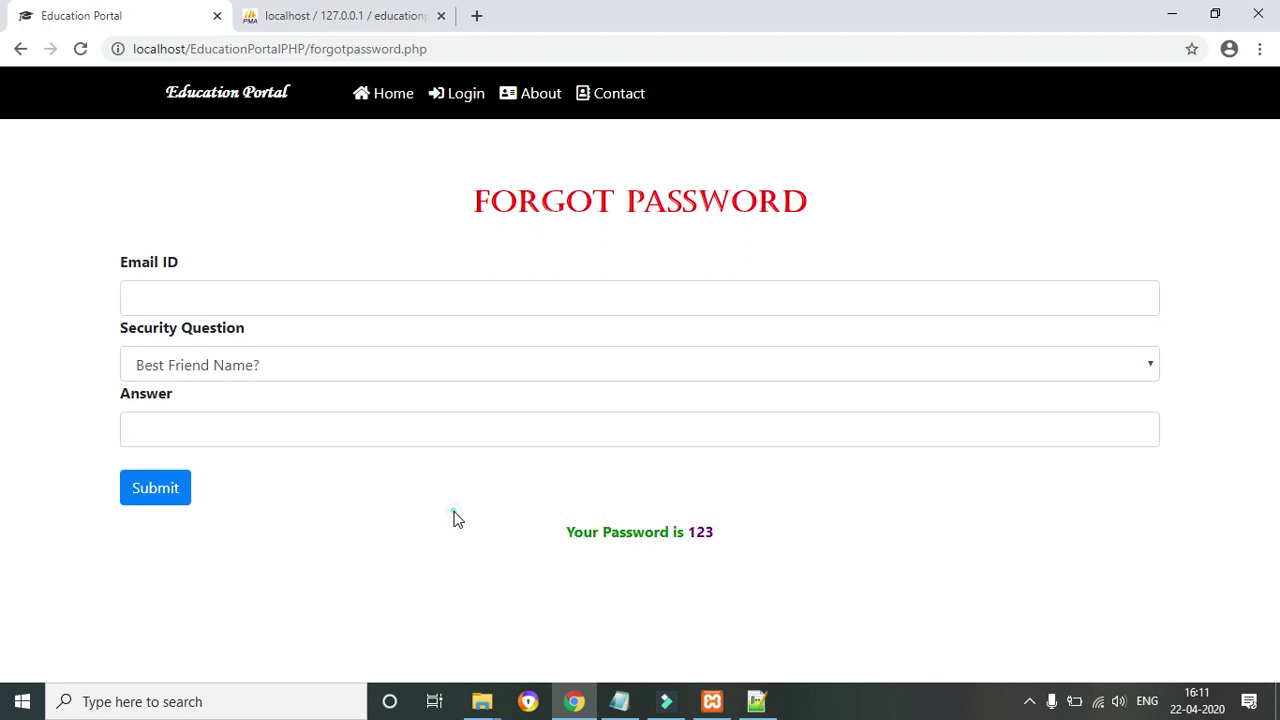
# Resubmit with answer 'abcd' typed, getting 'Security Question And Answer are wrong'
pyautogui.click(278, 436)
pyautogui.write('abcd')
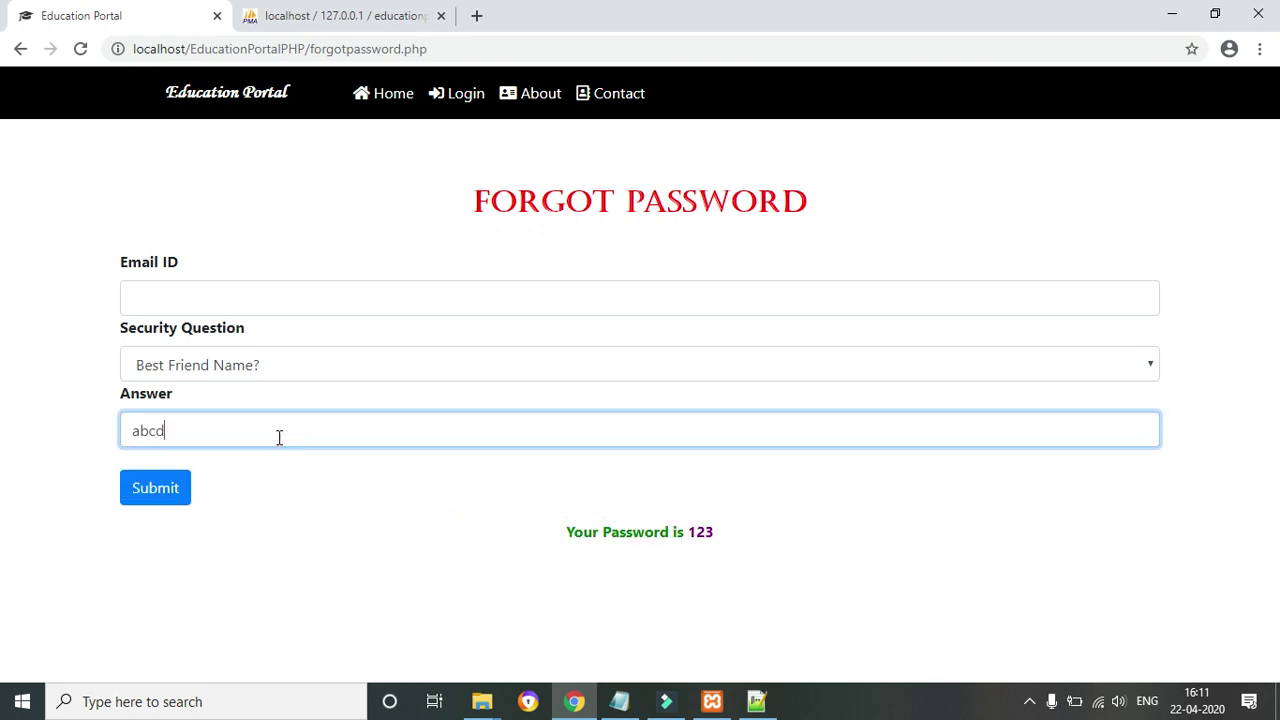
pyautogui.click(155, 490)
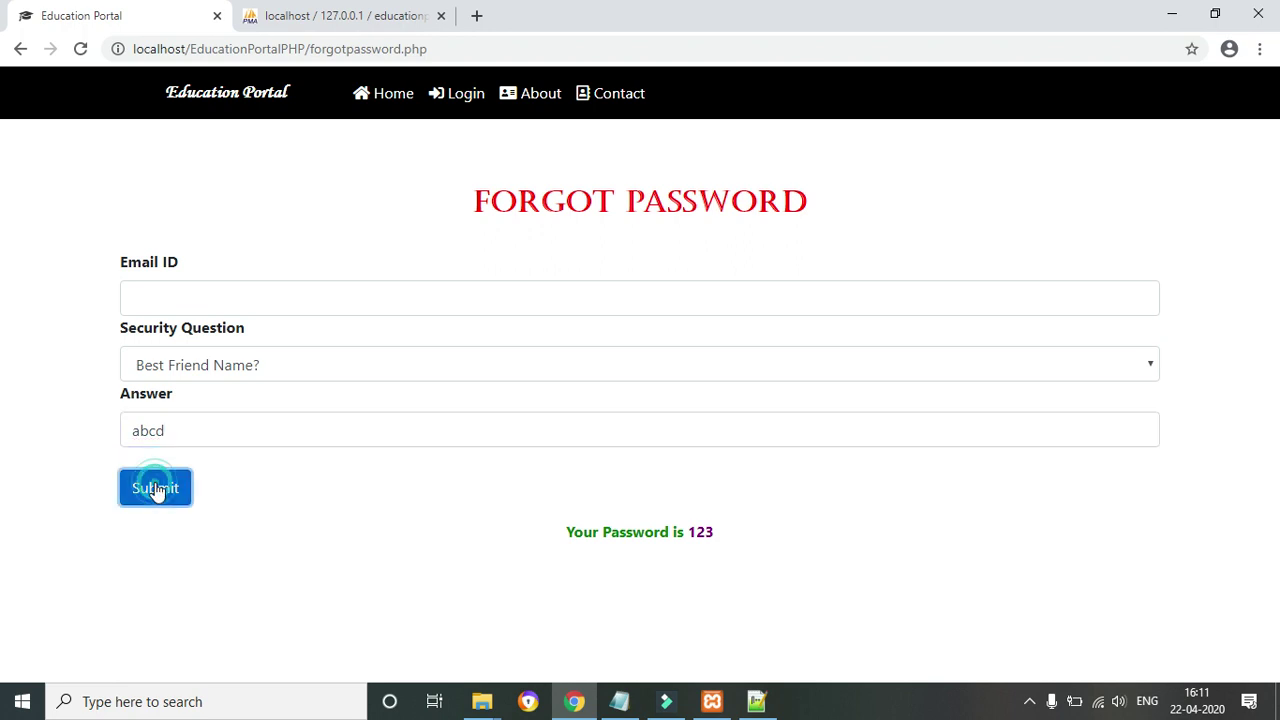
pyautogui.click(245, 302)
pyautogui.write('sh')
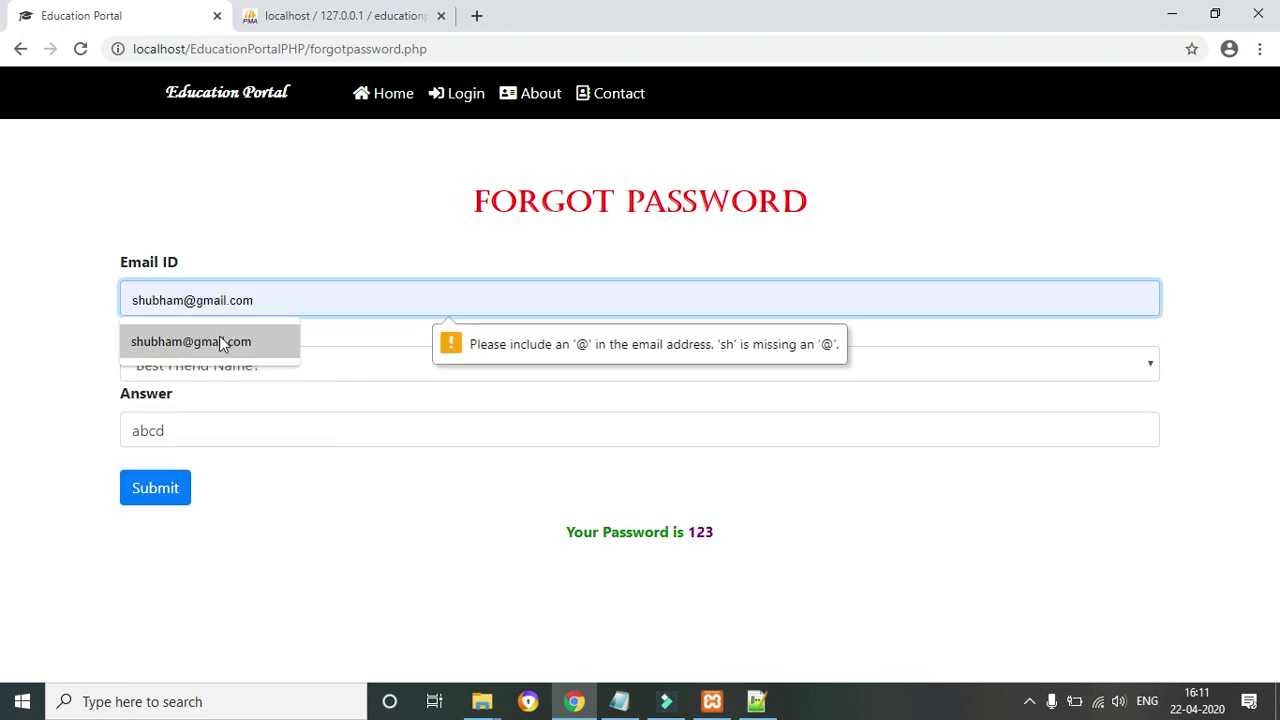
pyautogui.click(221, 343)
pyautogui.click(169, 494)
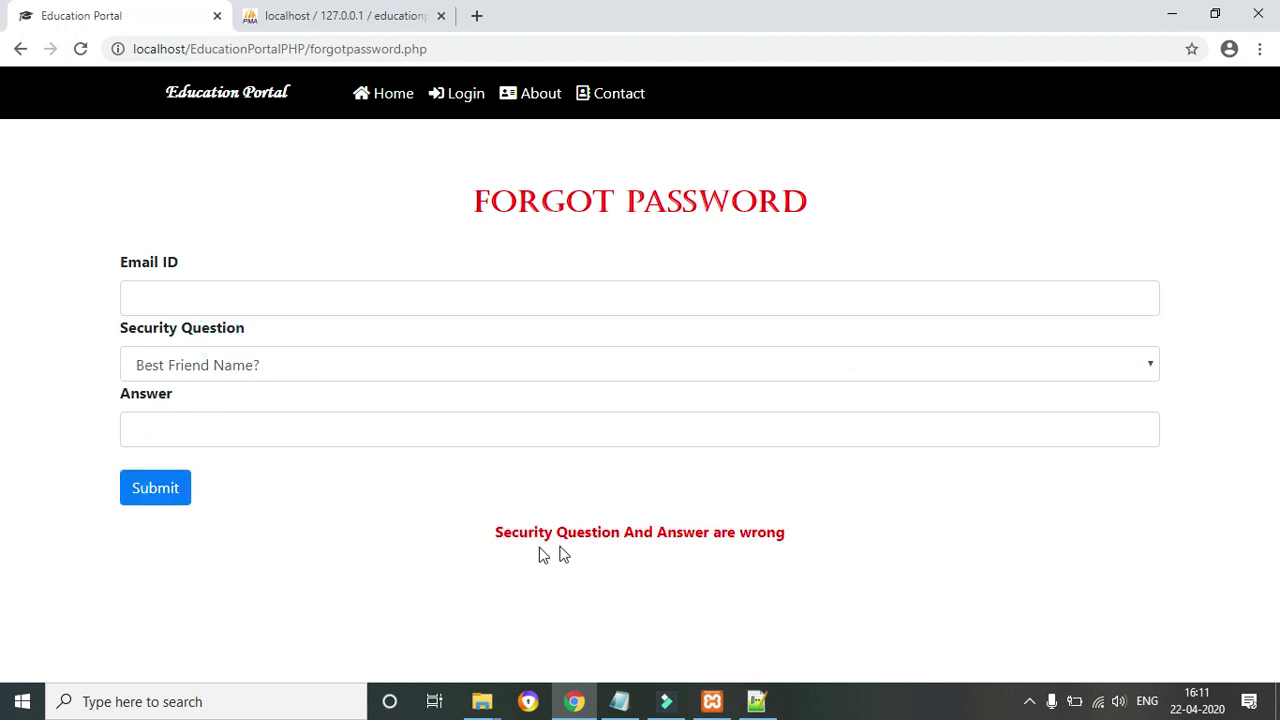
pyautogui.moveTo(502, 531); pyautogui.dragTo(852, 558)
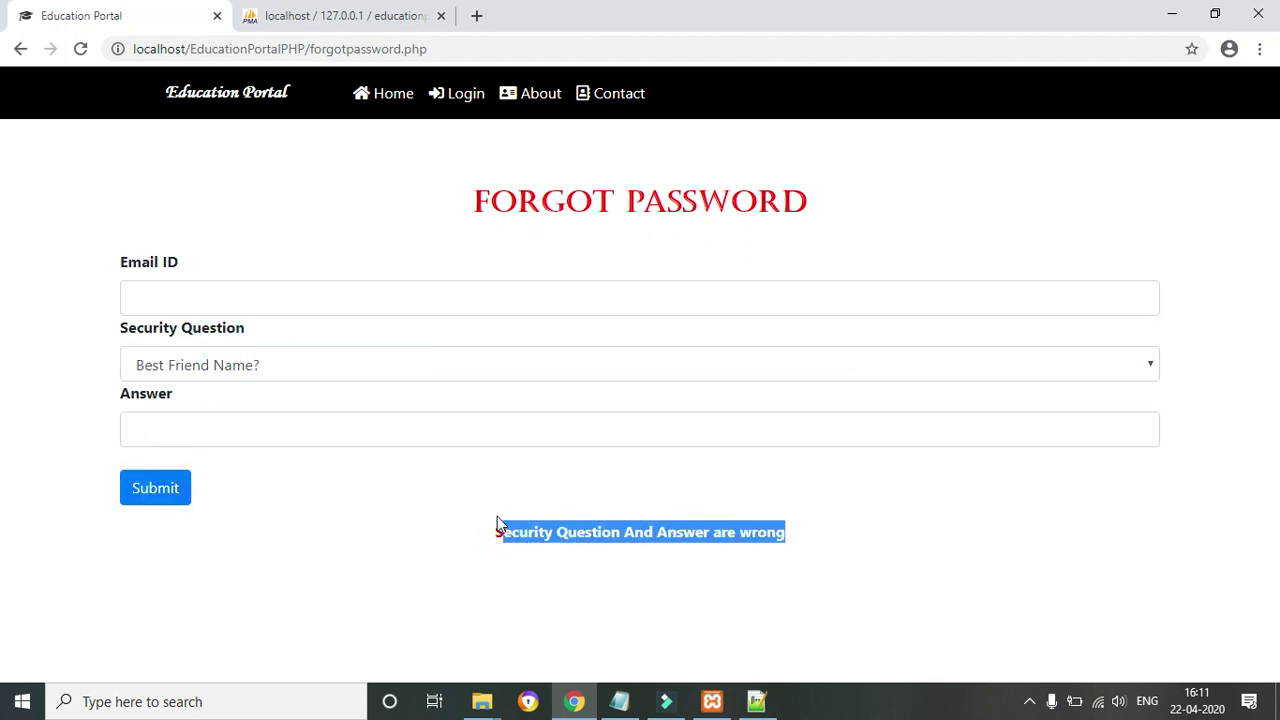
pyautogui.click(692, 521)
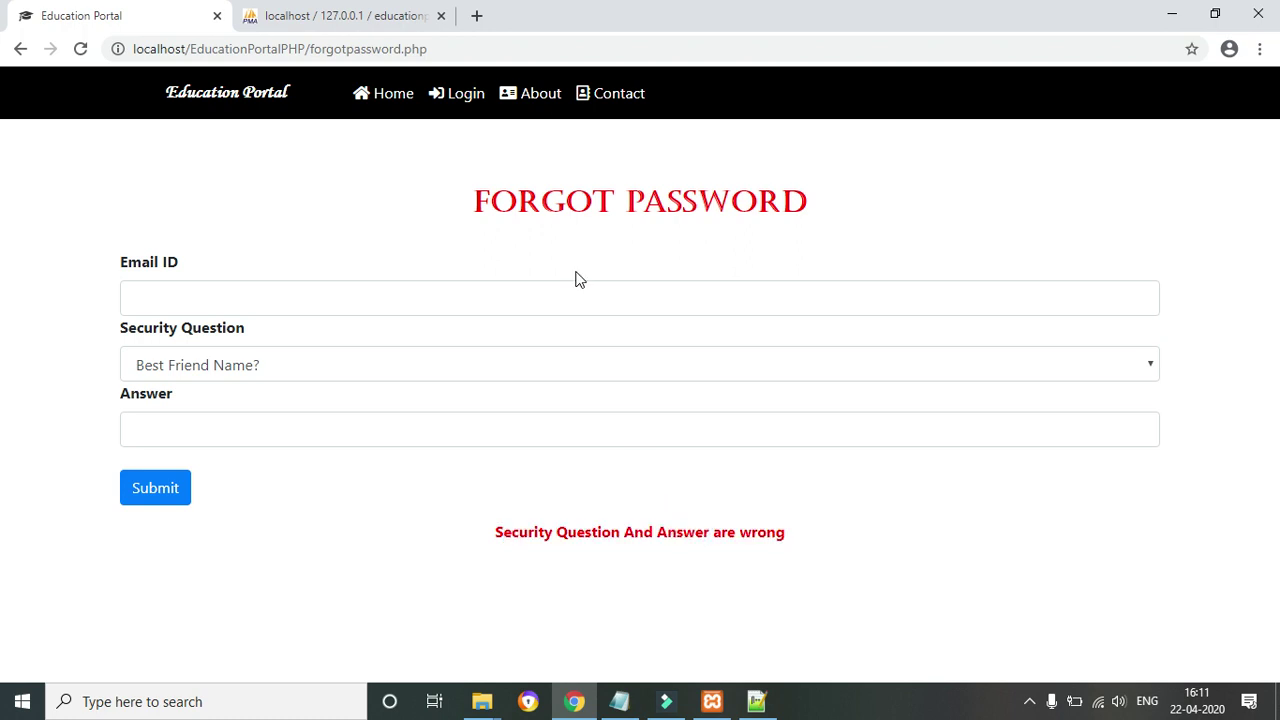
# Go from the homepage through Student Login to the User Signup form
pyautogui.click(400, 96)
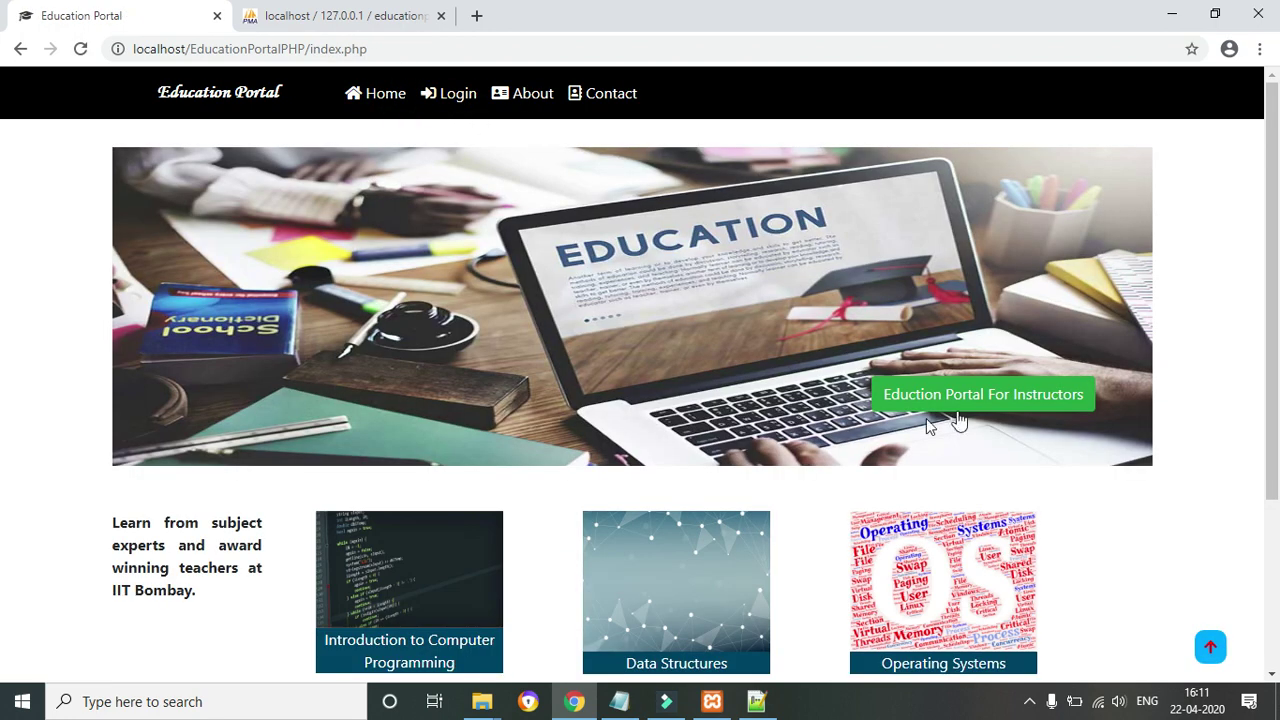
pyautogui.click(446, 98)
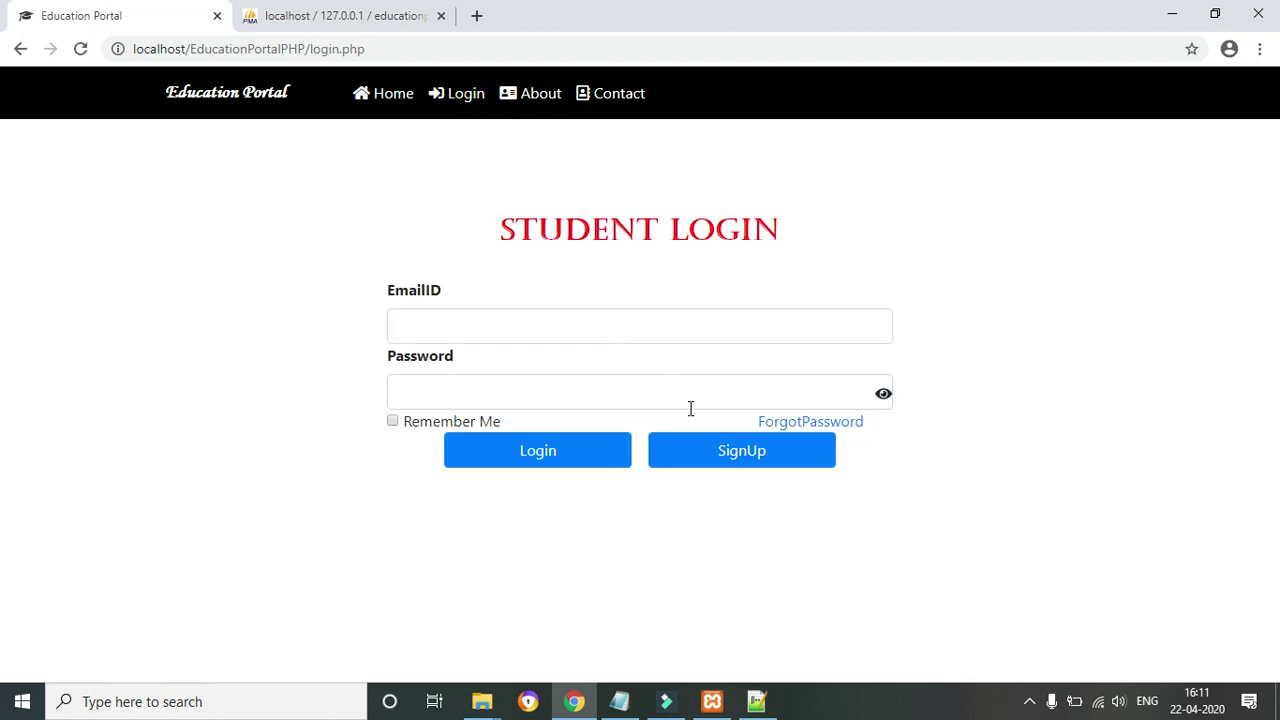
pyautogui.click(706, 450)
# Enter the student's first and last name, saved e-mail and six-character password, then open the image picker
pyautogui.click(486, 307)
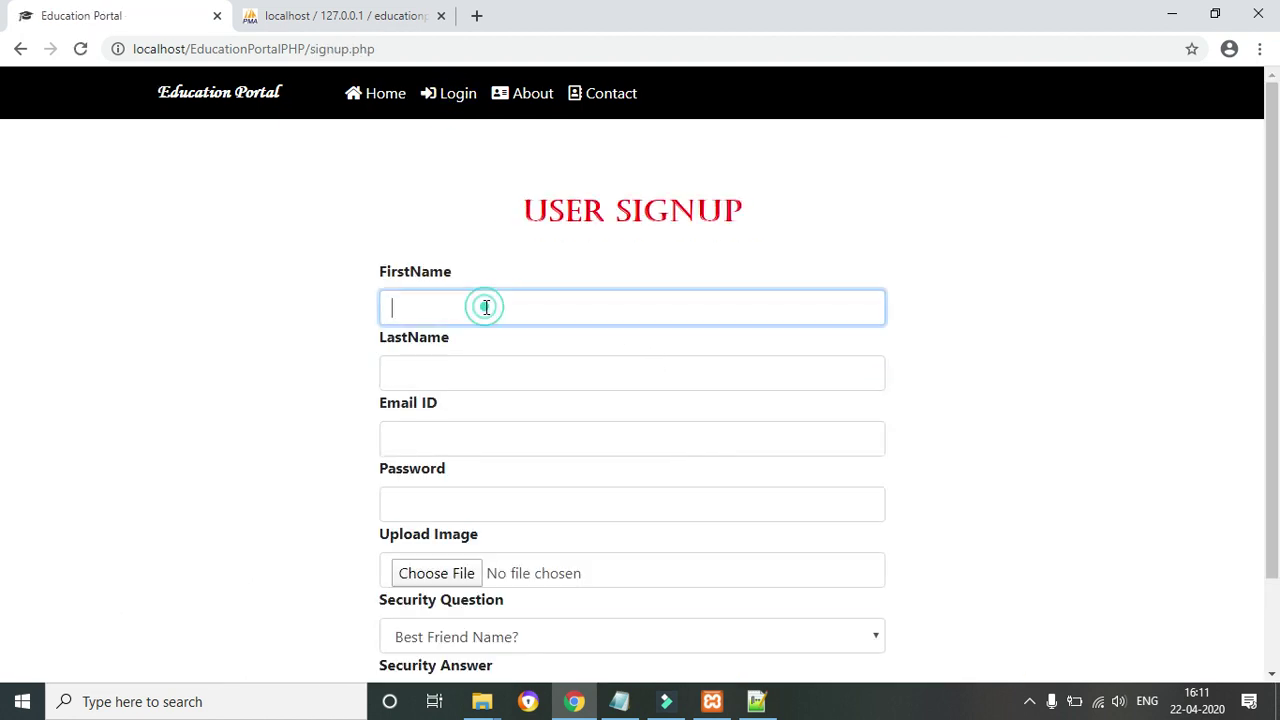
pyautogui.click(441, 362)
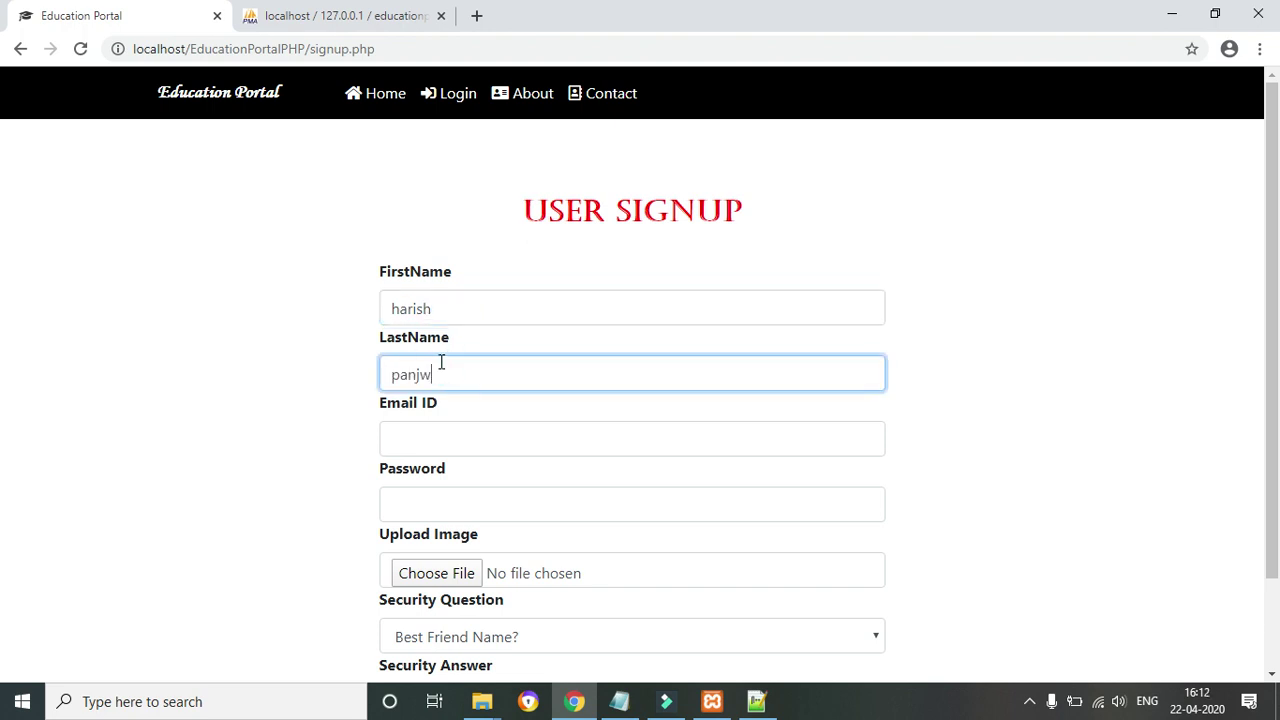
pyautogui.click(424, 450)
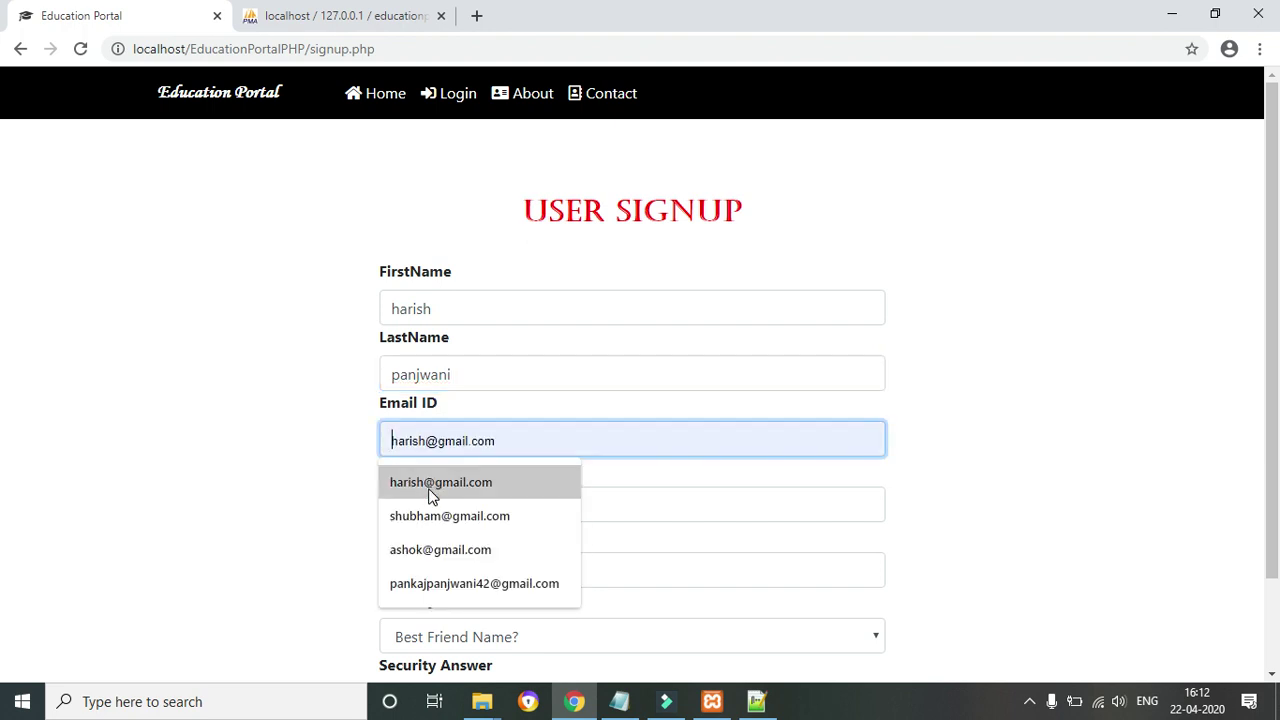
pyautogui.click(432, 484)
pyautogui.click(430, 510)
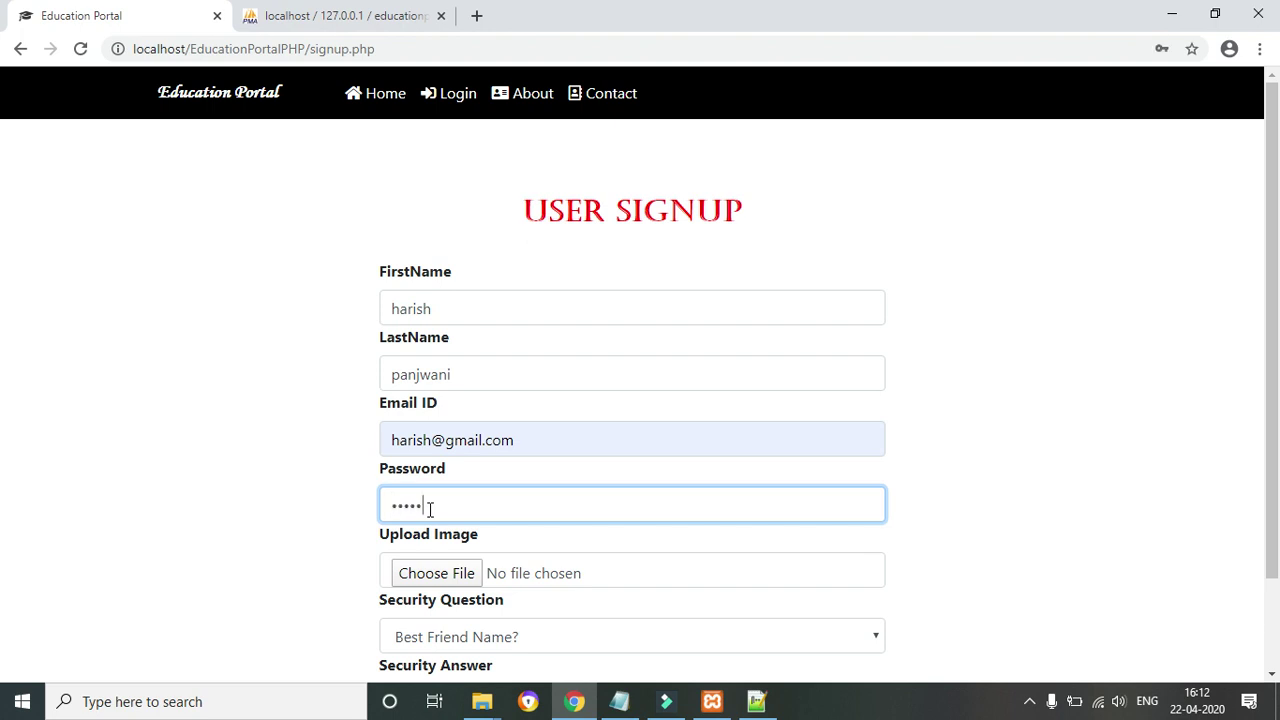
pyautogui.scroll(-2, 5, 377)
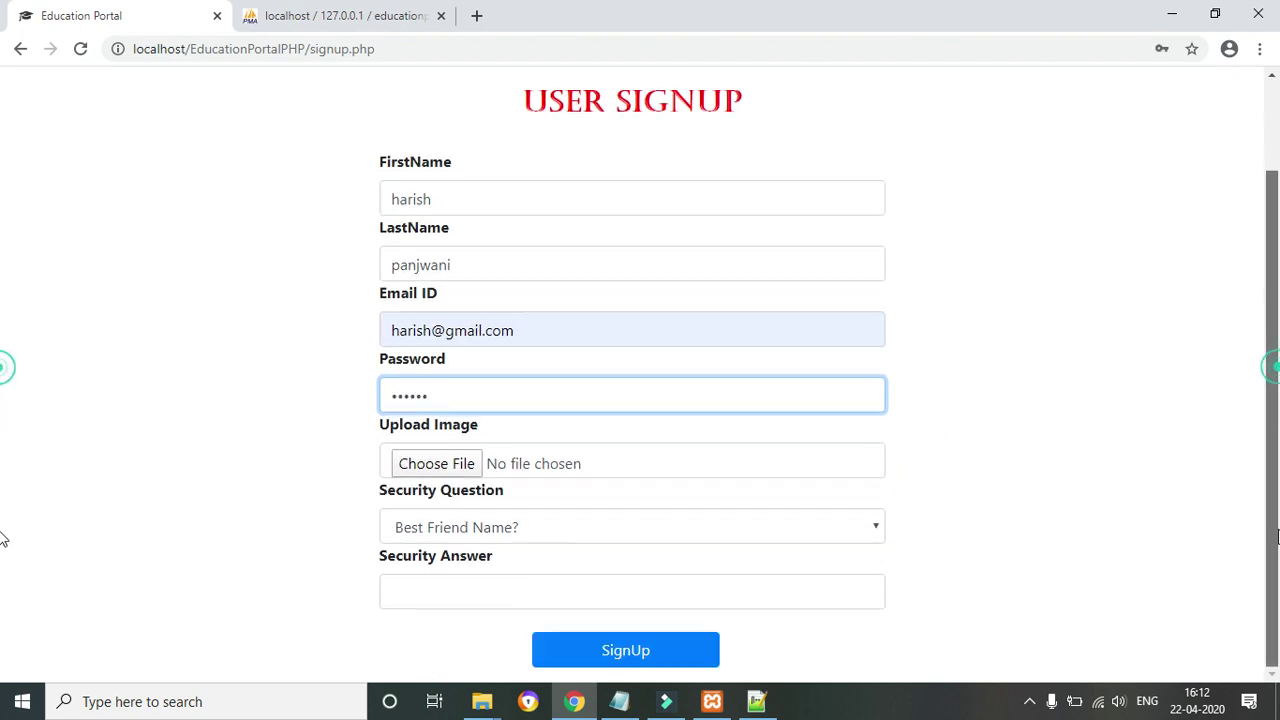
pyautogui.click(436, 466)
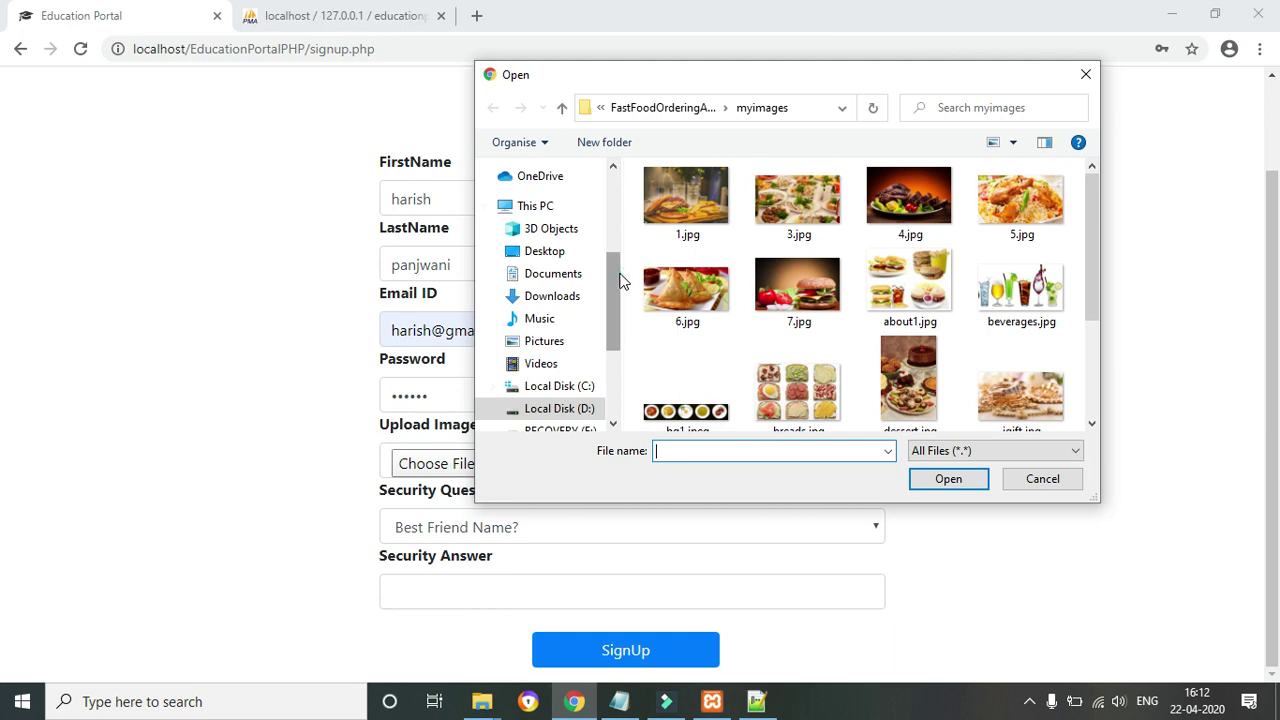
# Browse to D:\groceryShopDjango\Online_Grocery_Shop\media and select avatarboy738.png
pyautogui.scroll(2, 620, 200)
pyautogui.moveTo(1097, 205); pyautogui.dragTo(1100, 88)
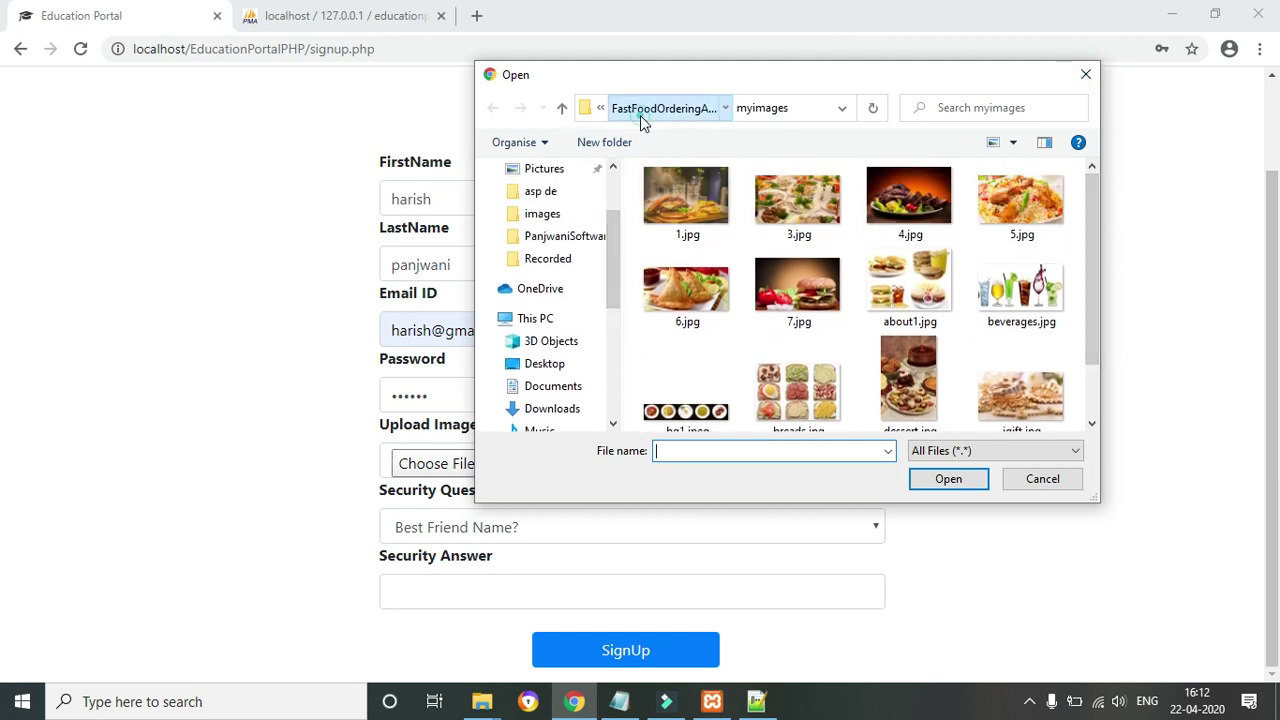
pyautogui.click(645, 110)
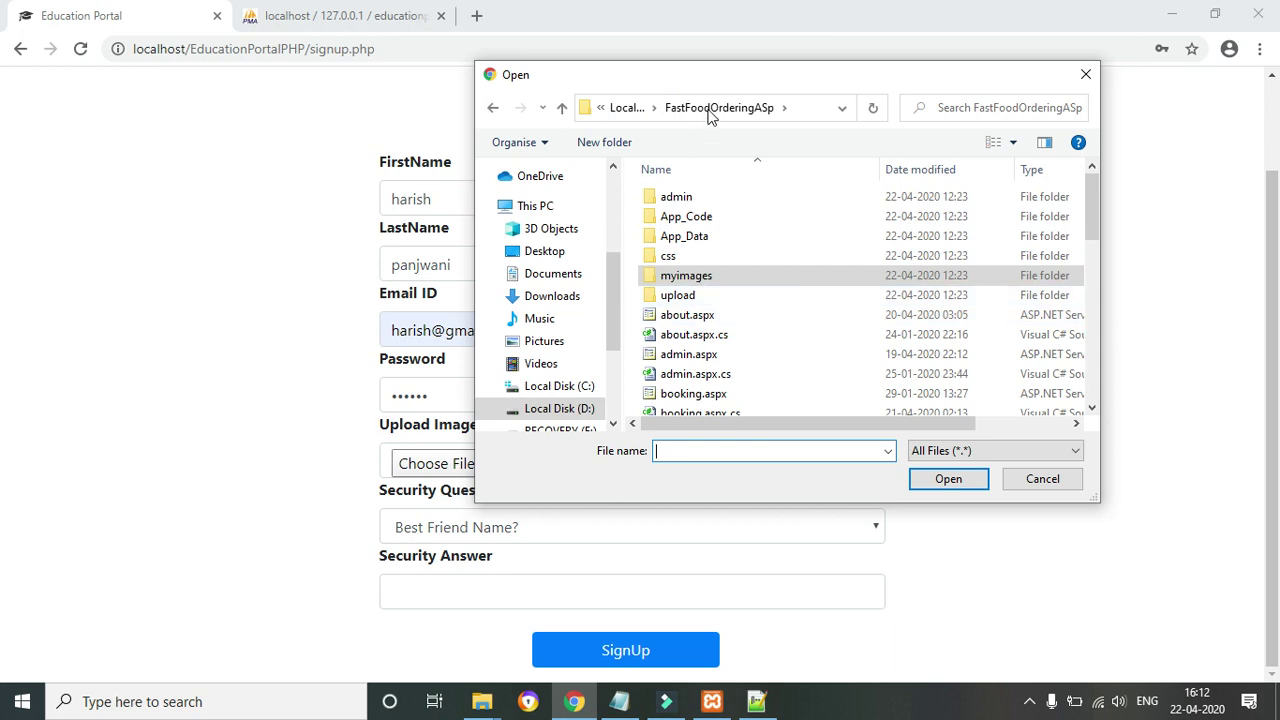
pyautogui.click(613, 115)
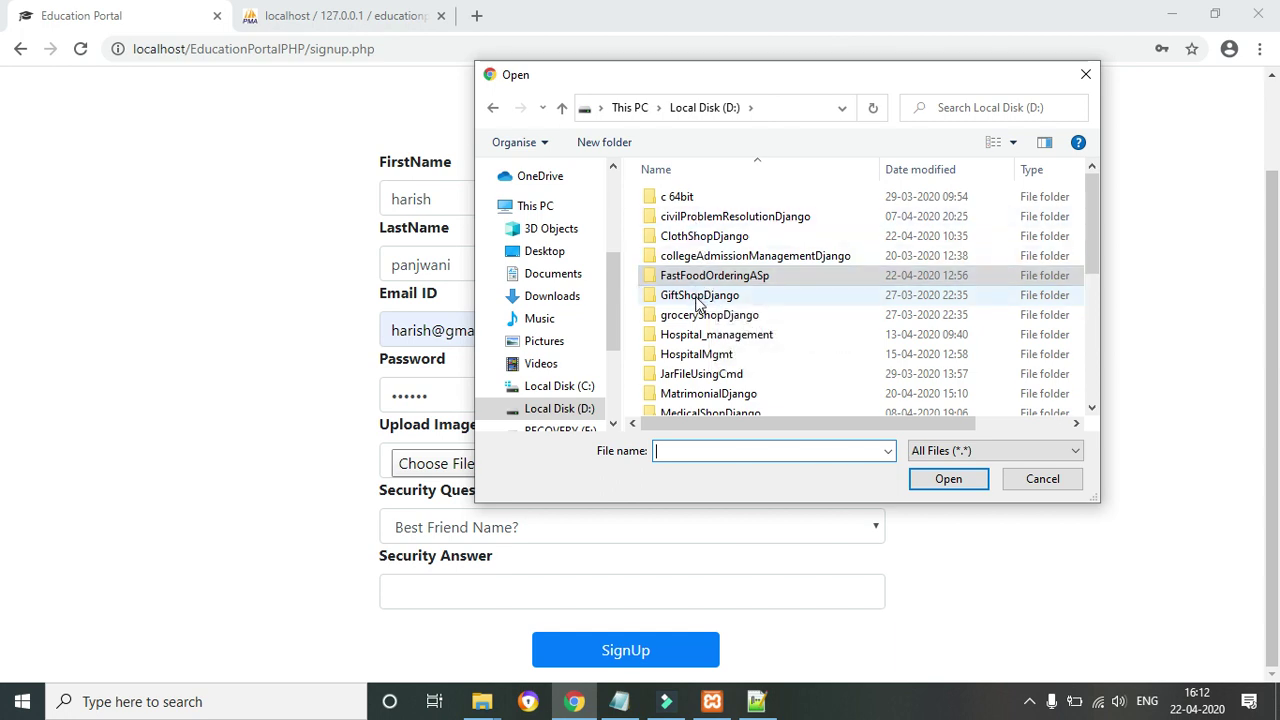
pyautogui.doubleClick(700, 316)
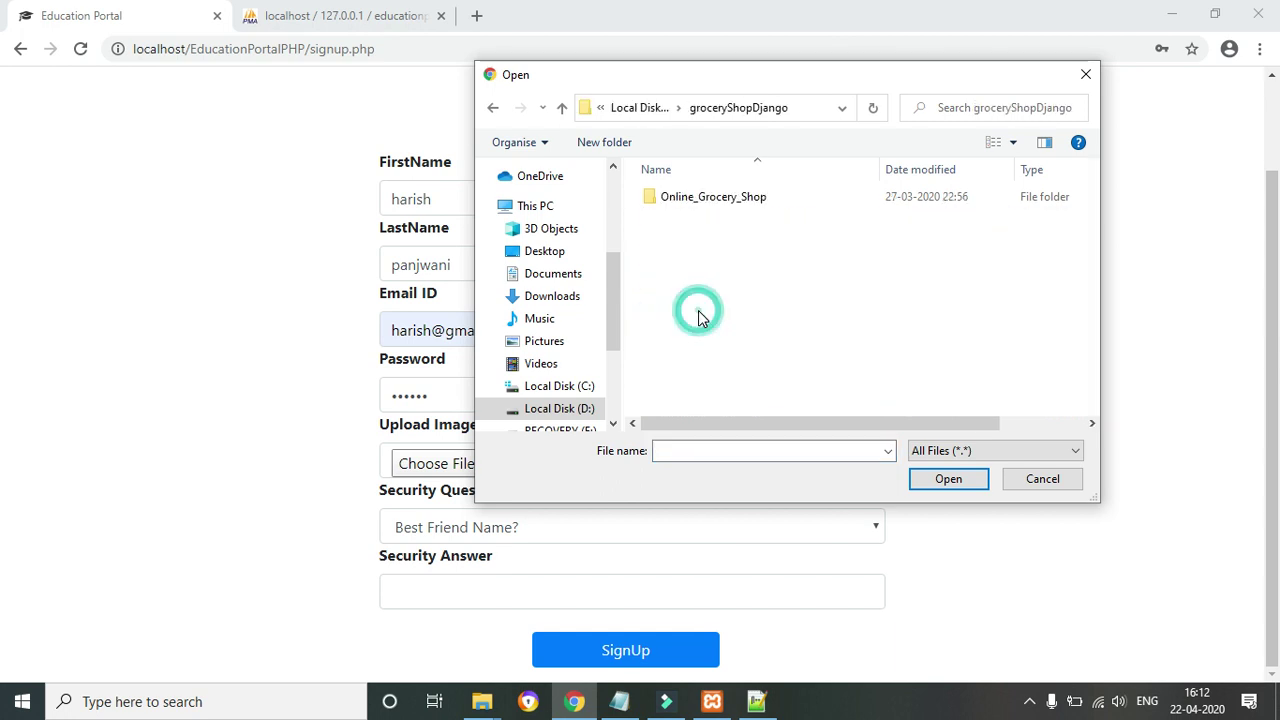
pyautogui.click(690, 202)
pyautogui.doubleClick(690, 205)
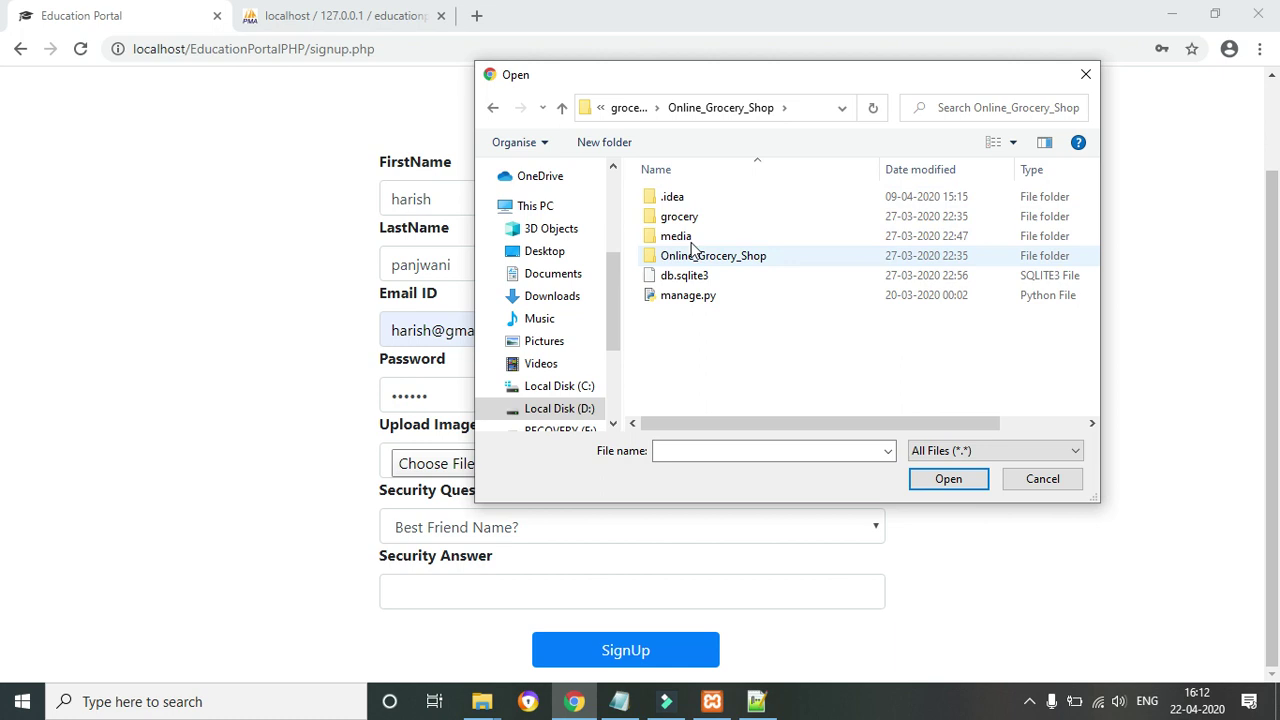
pyautogui.click(690, 240)
pyautogui.doubleClick(689, 240)
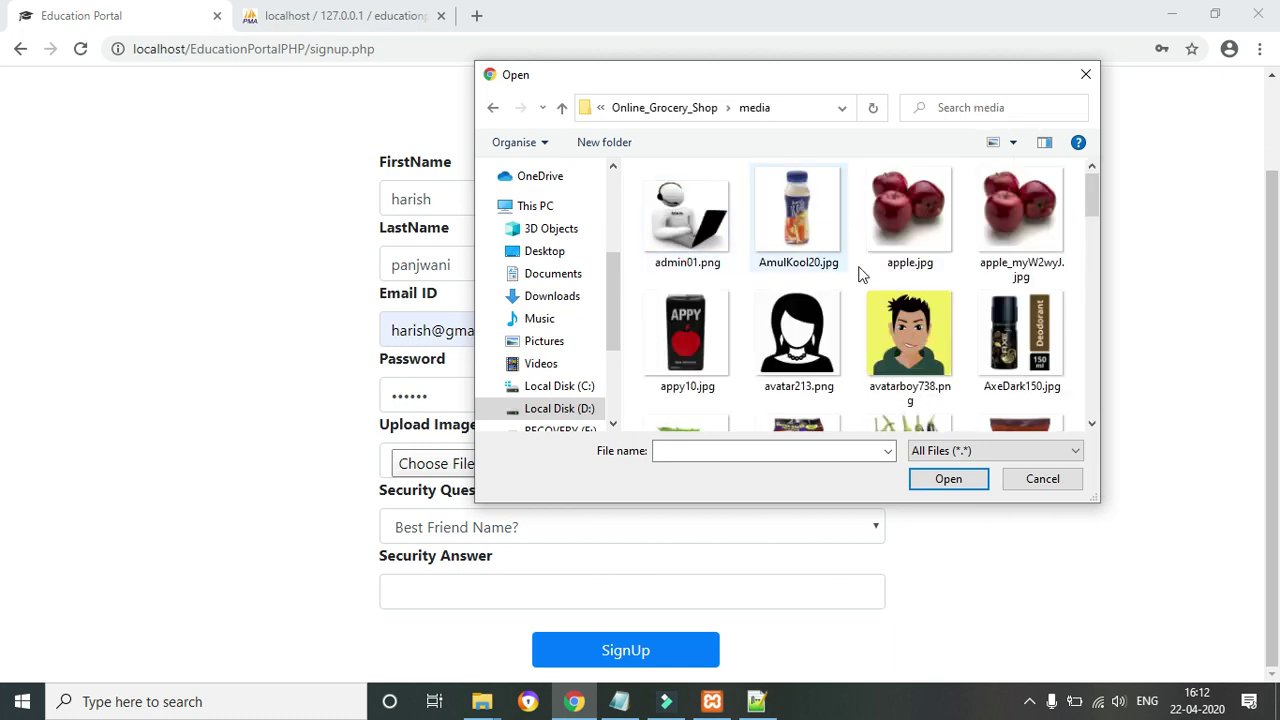
pyautogui.click(886, 355)
# Attach avatarboy738.png and keep 'Best Friend Name?' as the security question
pyautogui.click(947, 479)
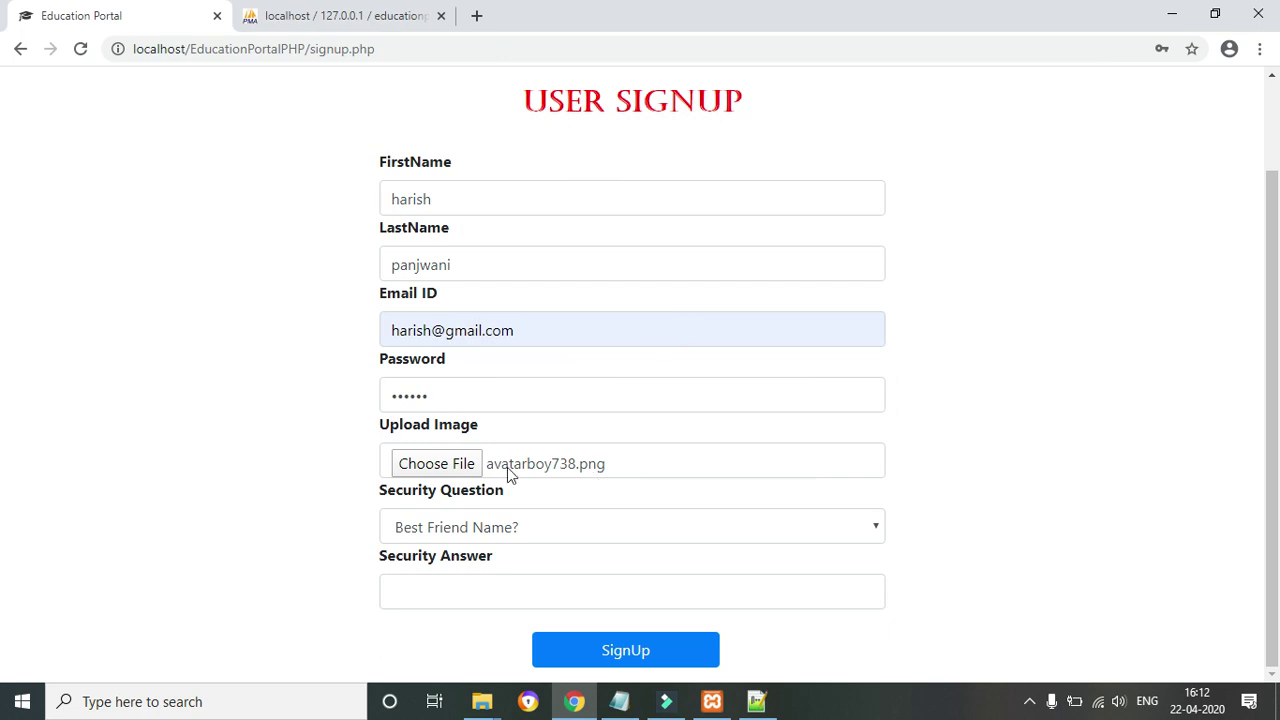
pyautogui.click(432, 608)
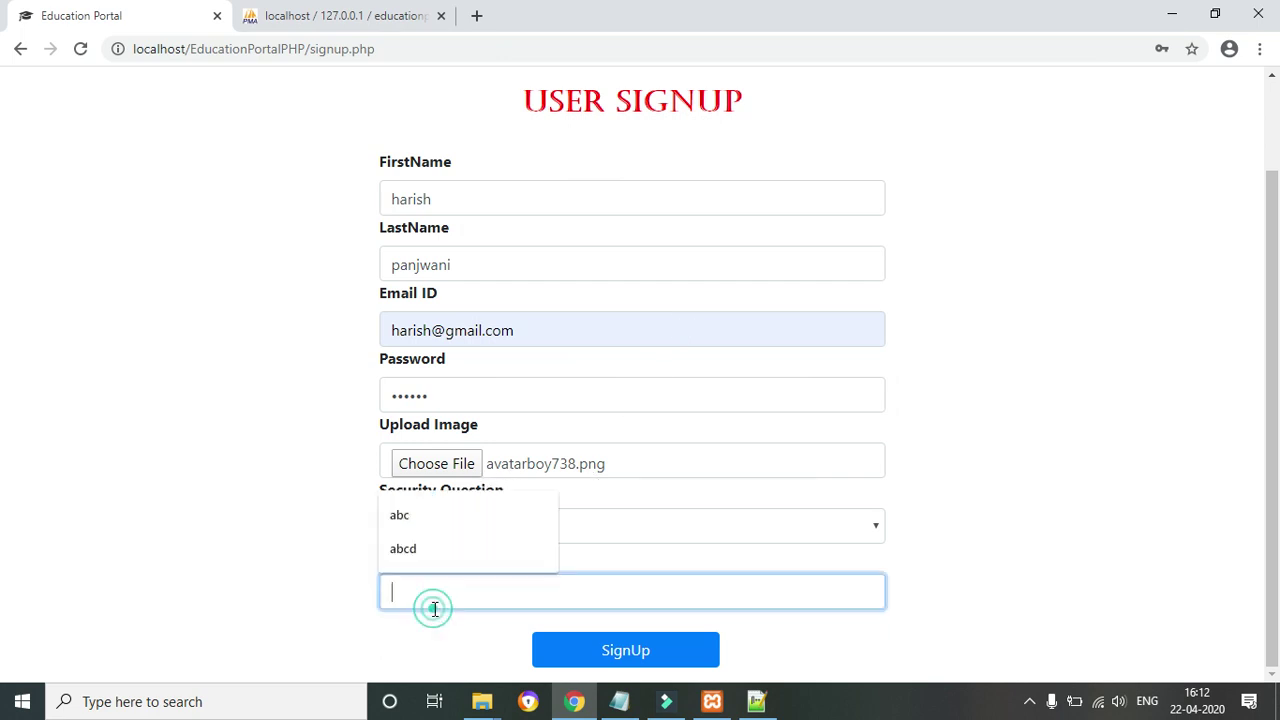
pyautogui.click(693, 508)
pyautogui.click(637, 523)
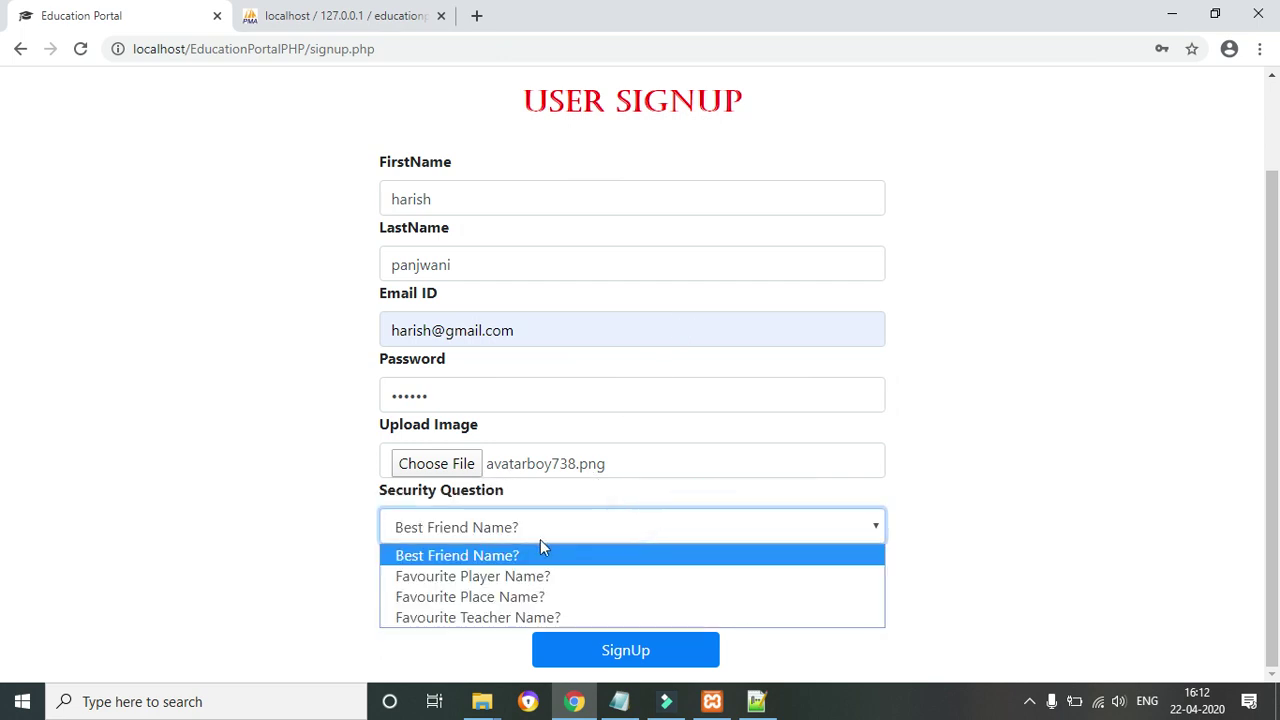
pyautogui.click(300, 554)
pyautogui.moveTo(300, 554); pyautogui.dragTo(429, 577)
# Fill the security answer 'abcd' from autofill and submit the signup, acknowledging 'Signup Successful'
pyautogui.click(428, 597)
pyautogui.click(428, 599)
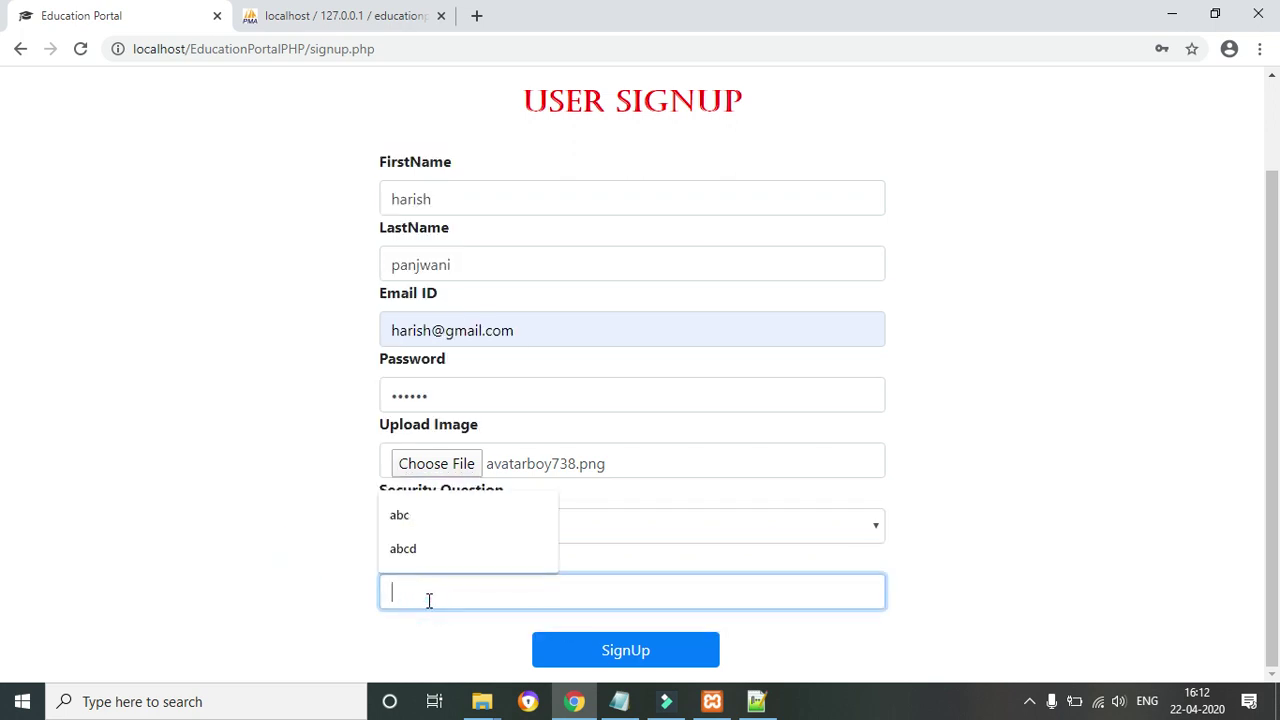
pyautogui.click(405, 549)
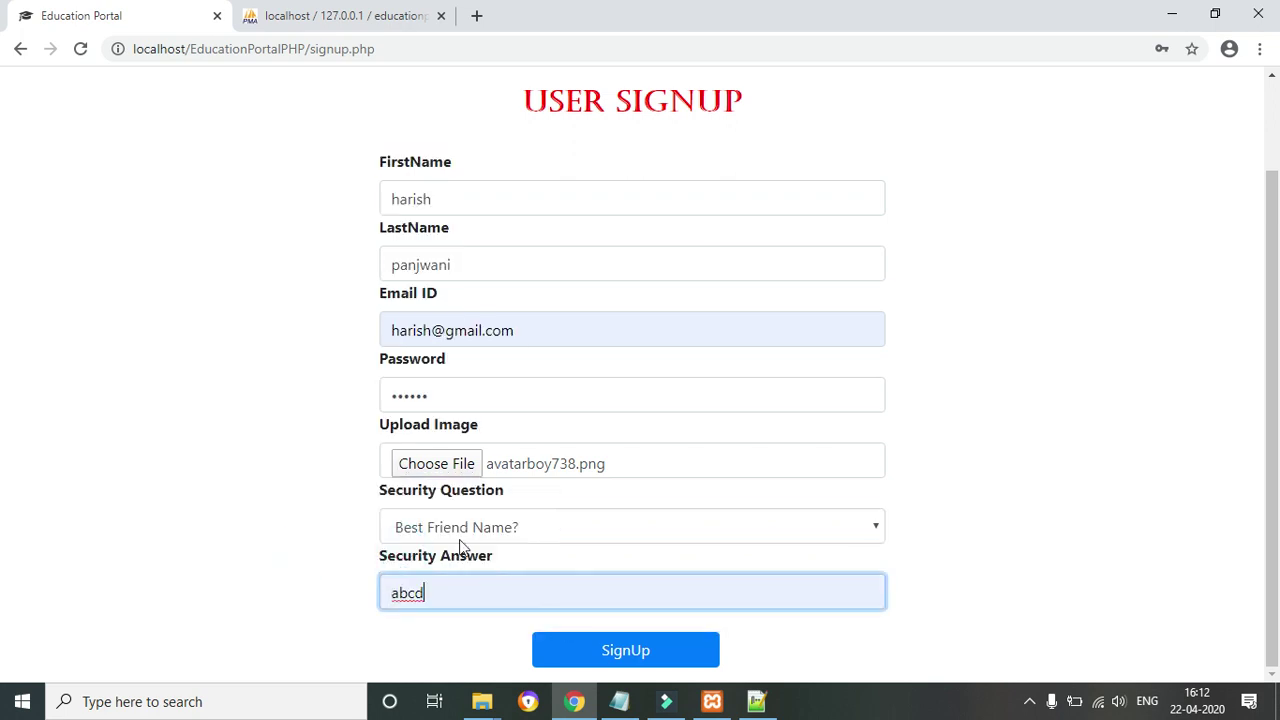
pyautogui.click(592, 660)
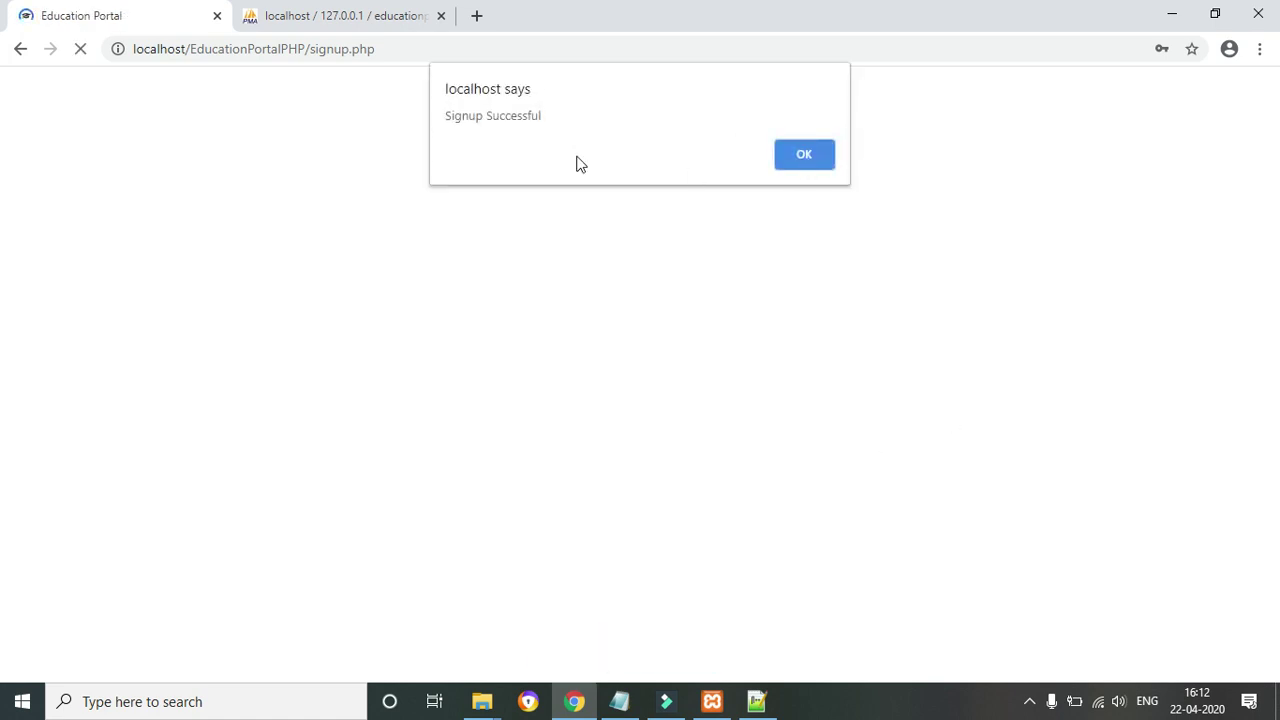
pyautogui.moveTo(450, 117); pyautogui.dragTo(594, 109)
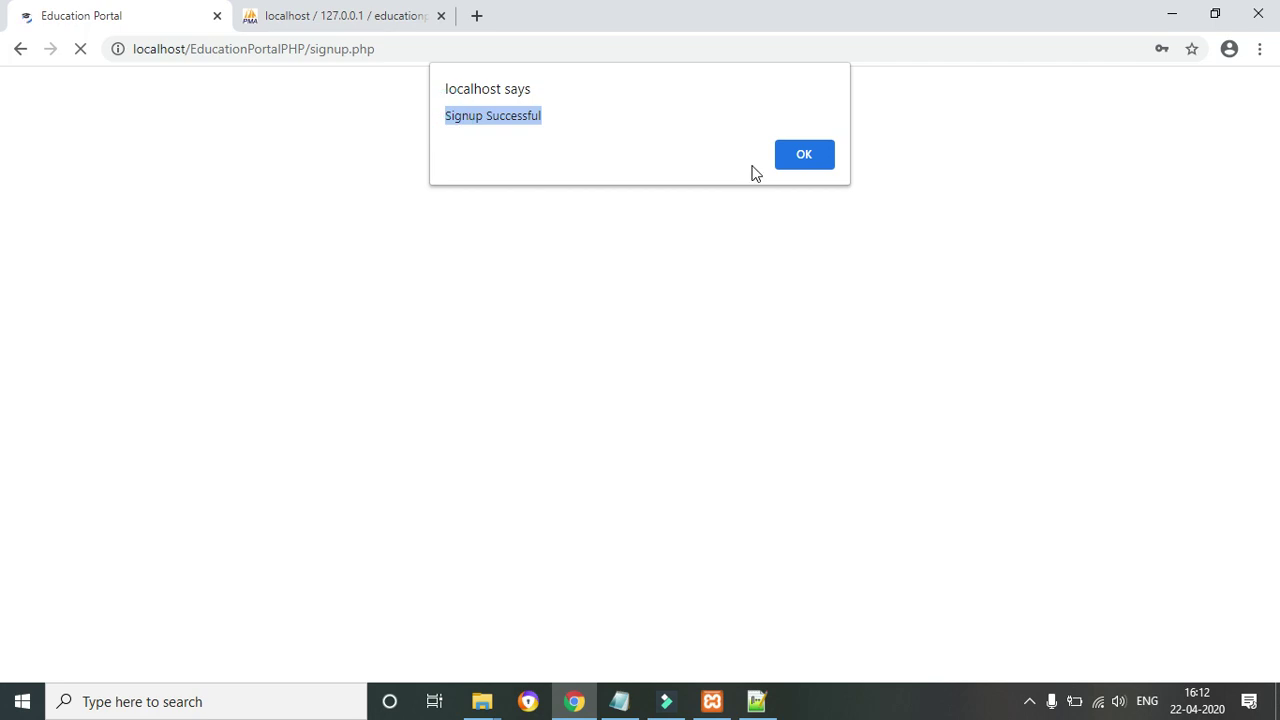
pyautogui.click(829, 153)
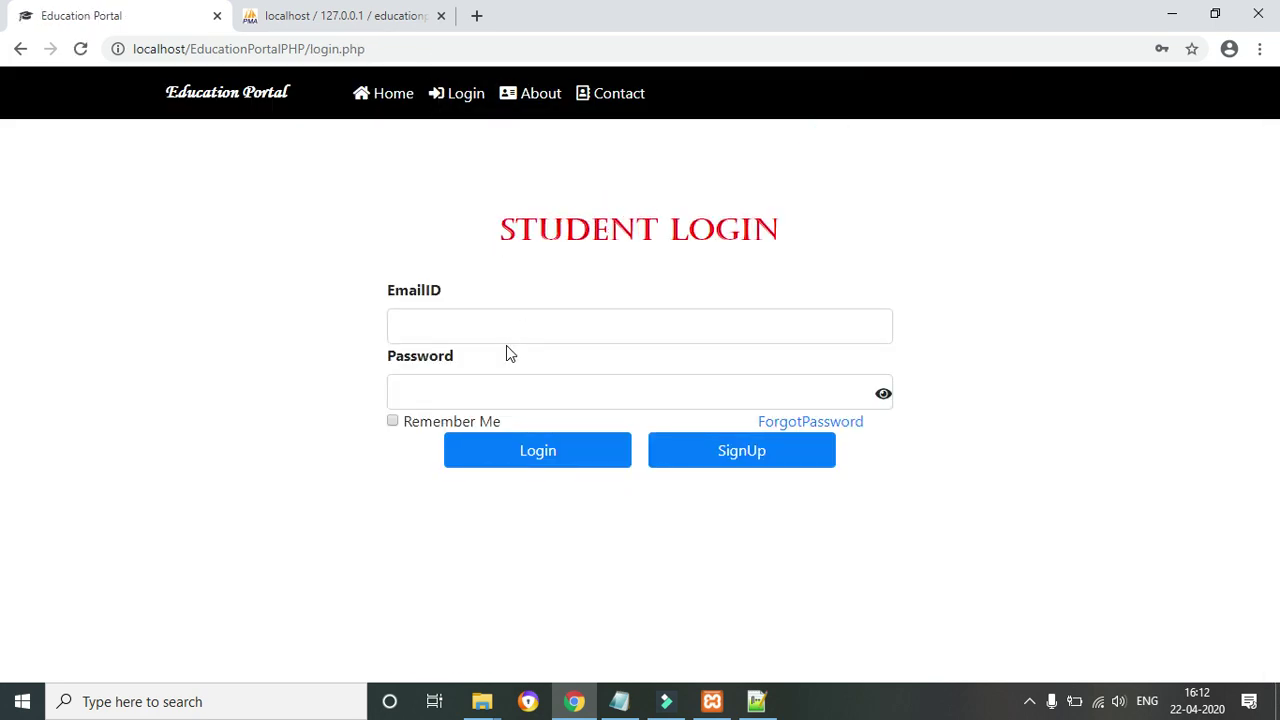
# Log in as the new student with the saved e-mail and password
pyautogui.click(461, 332)
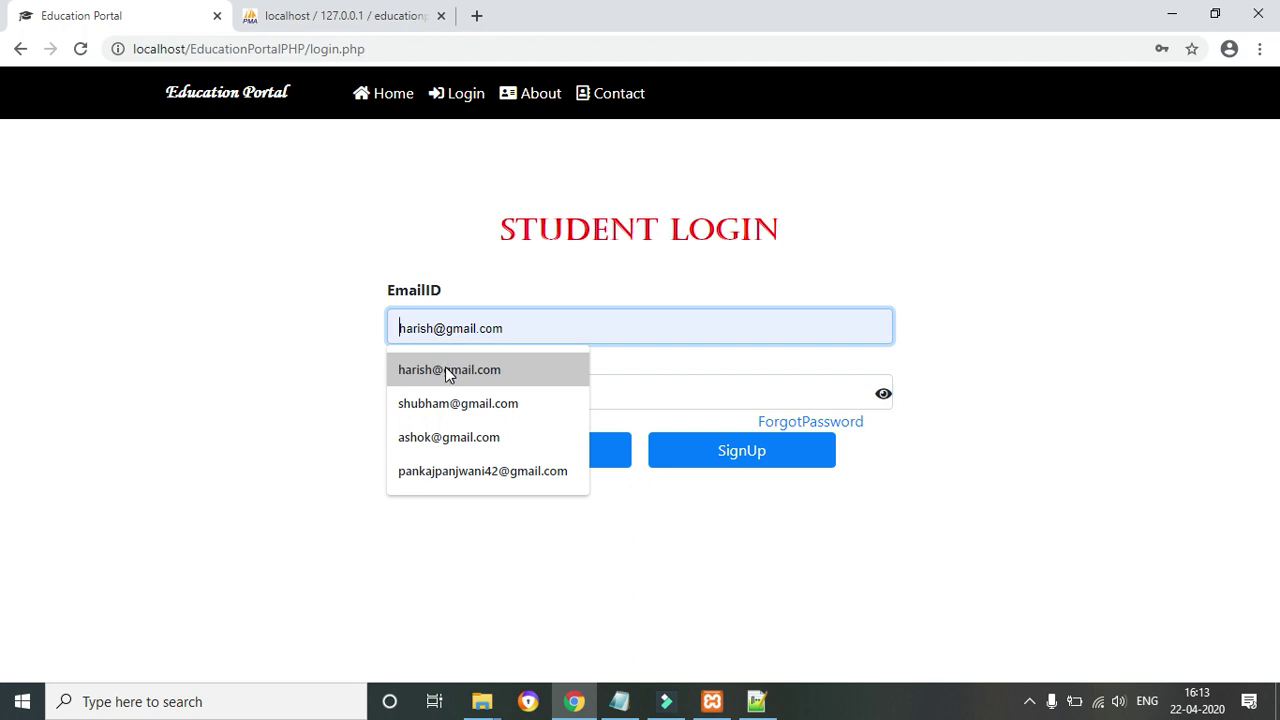
pyautogui.click(445, 366)
pyautogui.click(430, 380)
pyautogui.write('1')
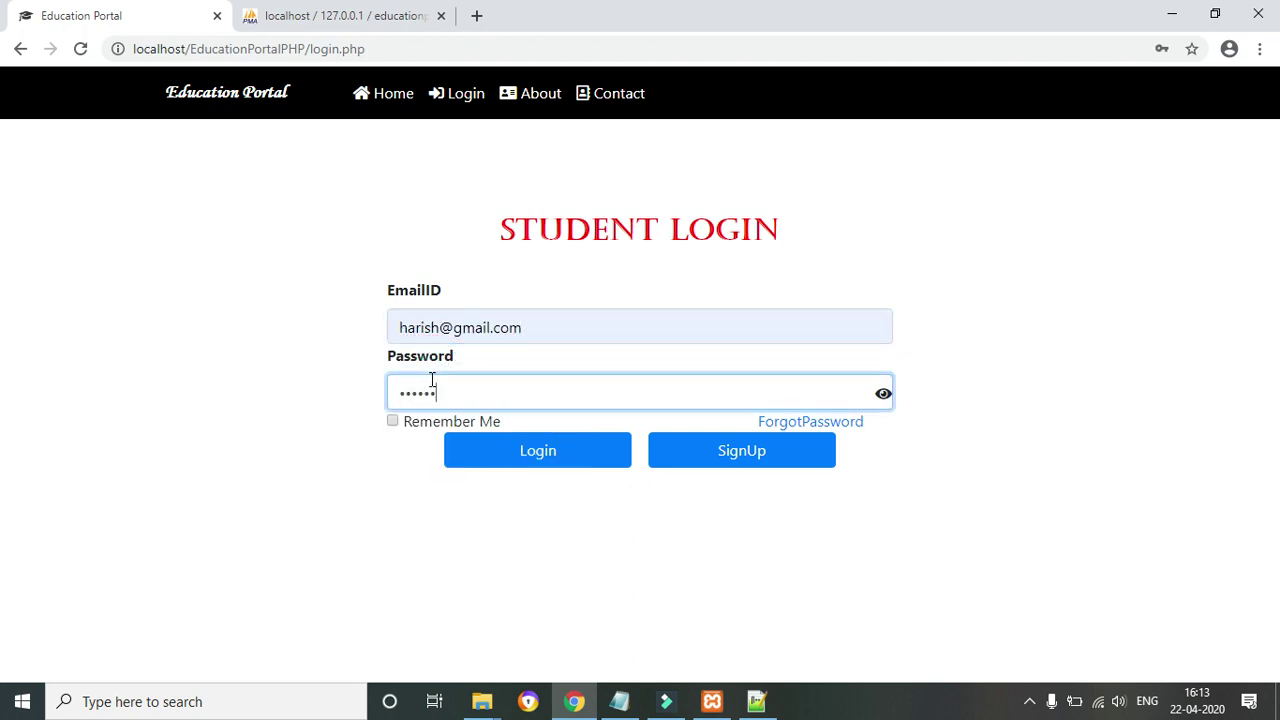
pyautogui.click(526, 457)
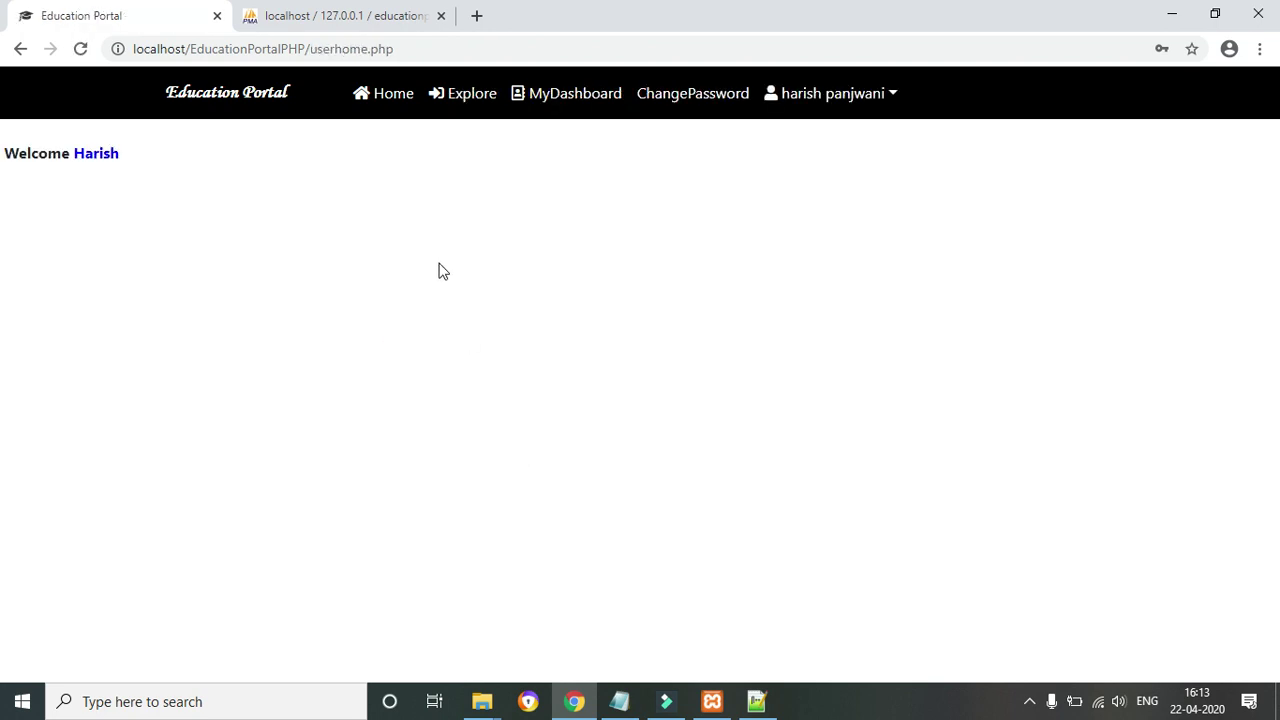
# Request enrollment in the HTML course, getting approval-pending then already-enrolled alerts
pyautogui.click(474, 108)
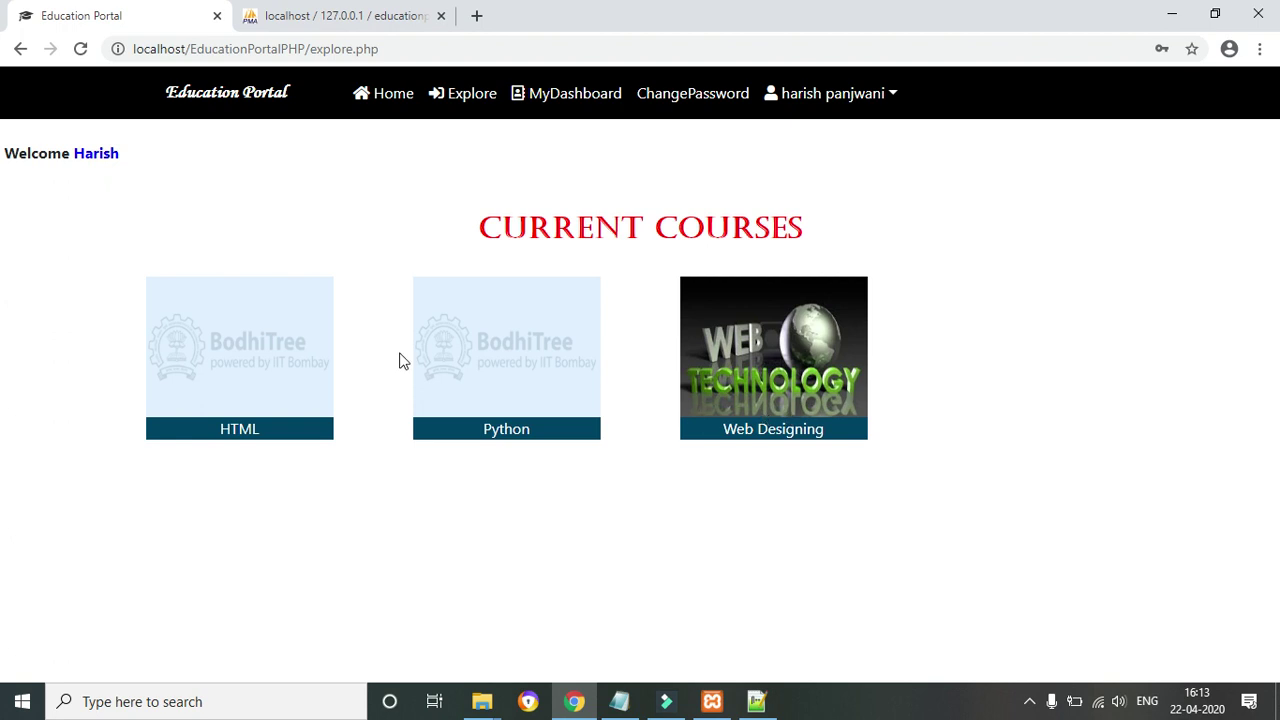
pyautogui.click(598, 100)
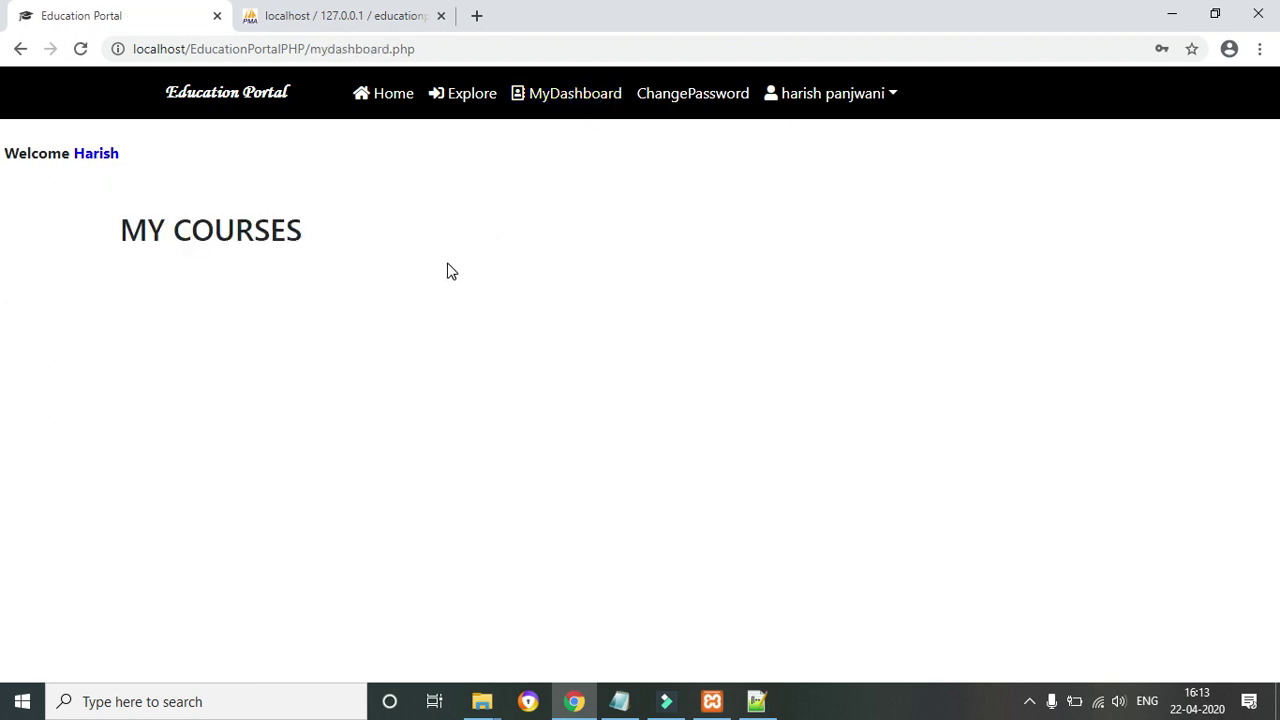
pyautogui.click(459, 105)
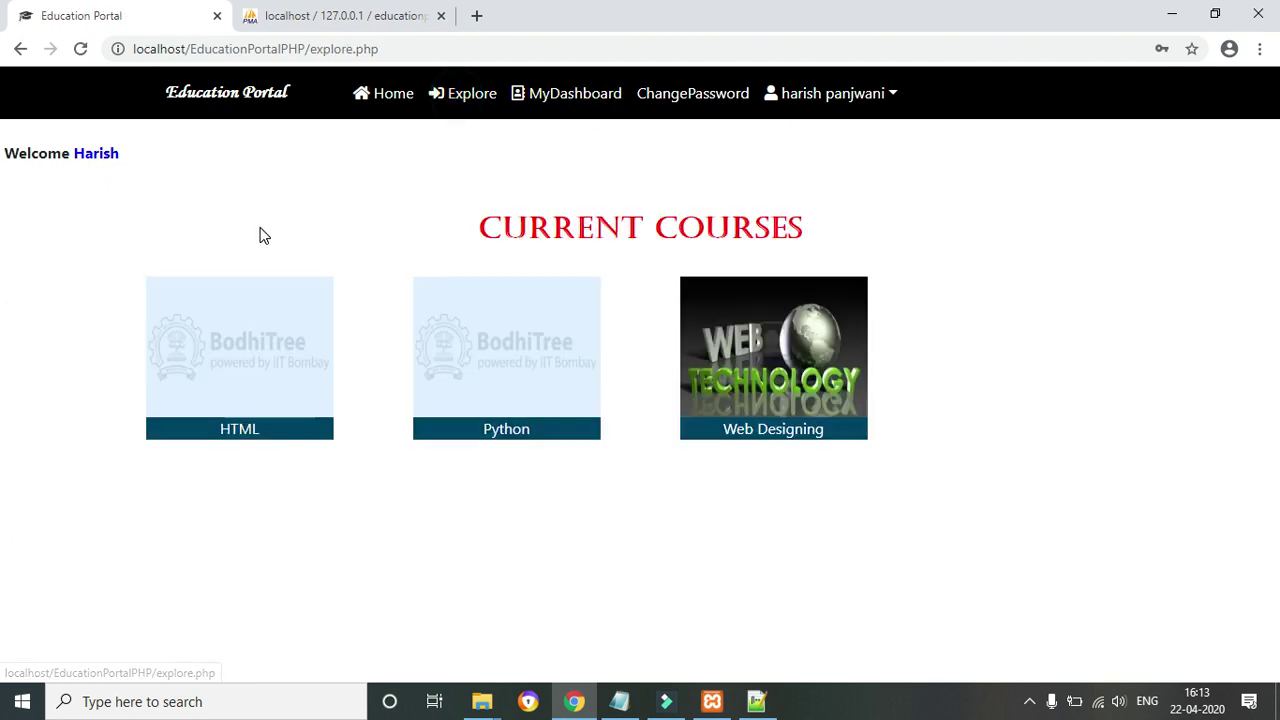
pyautogui.click(248, 428)
pyautogui.click(174, 312)
pyautogui.moveTo(451, 115); pyautogui.dragTo(599, 112)
pyautogui.click(788, 157)
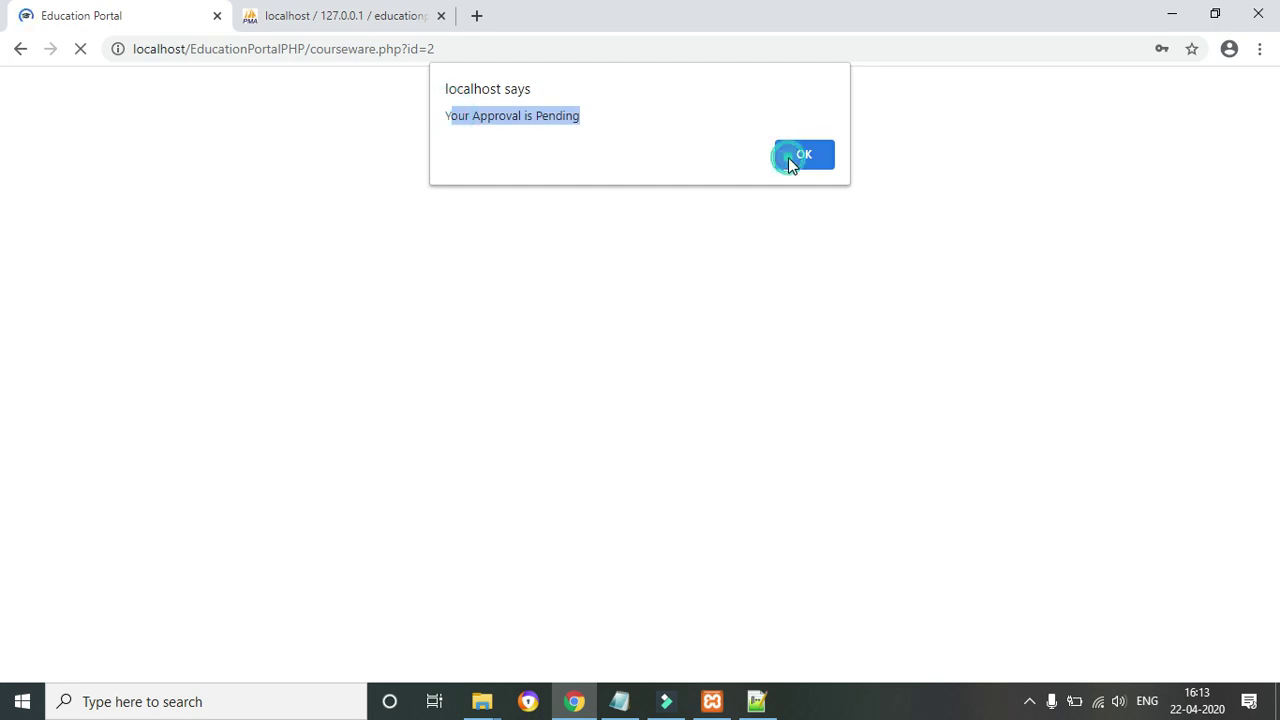
pyautogui.click(143, 313)
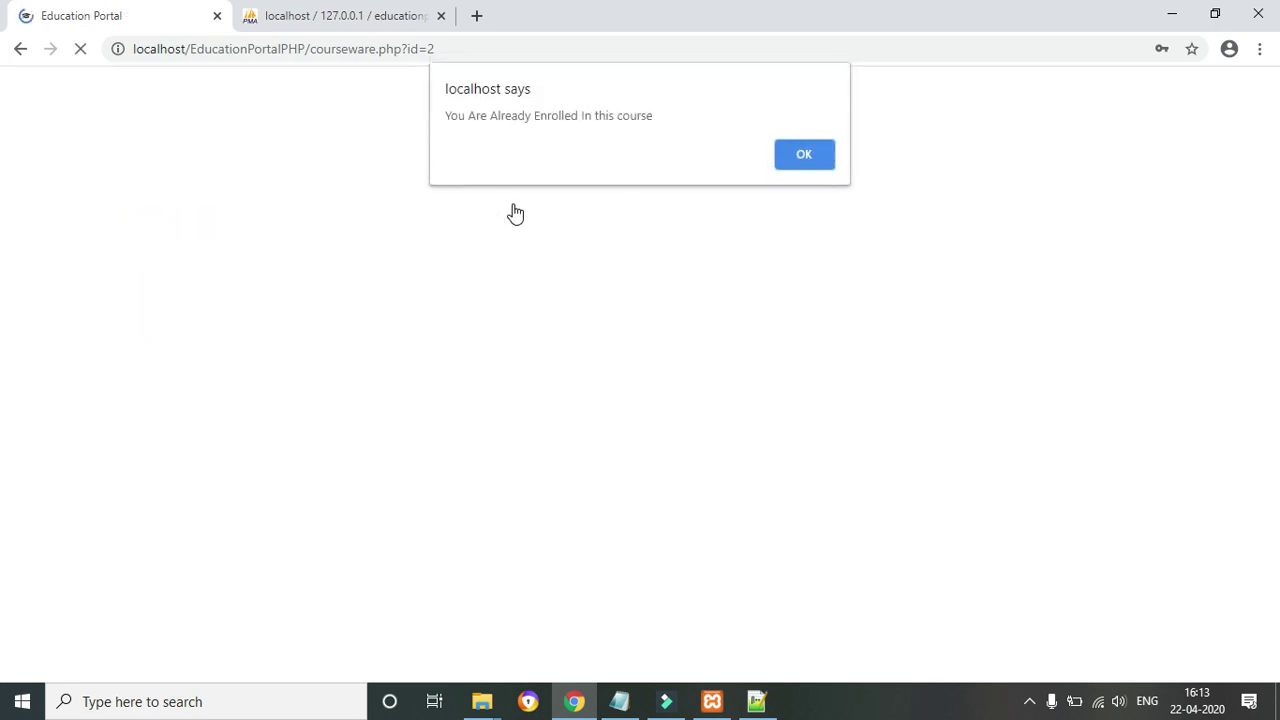
pyautogui.moveTo(470, 112); pyautogui.dragTo(669, 120)
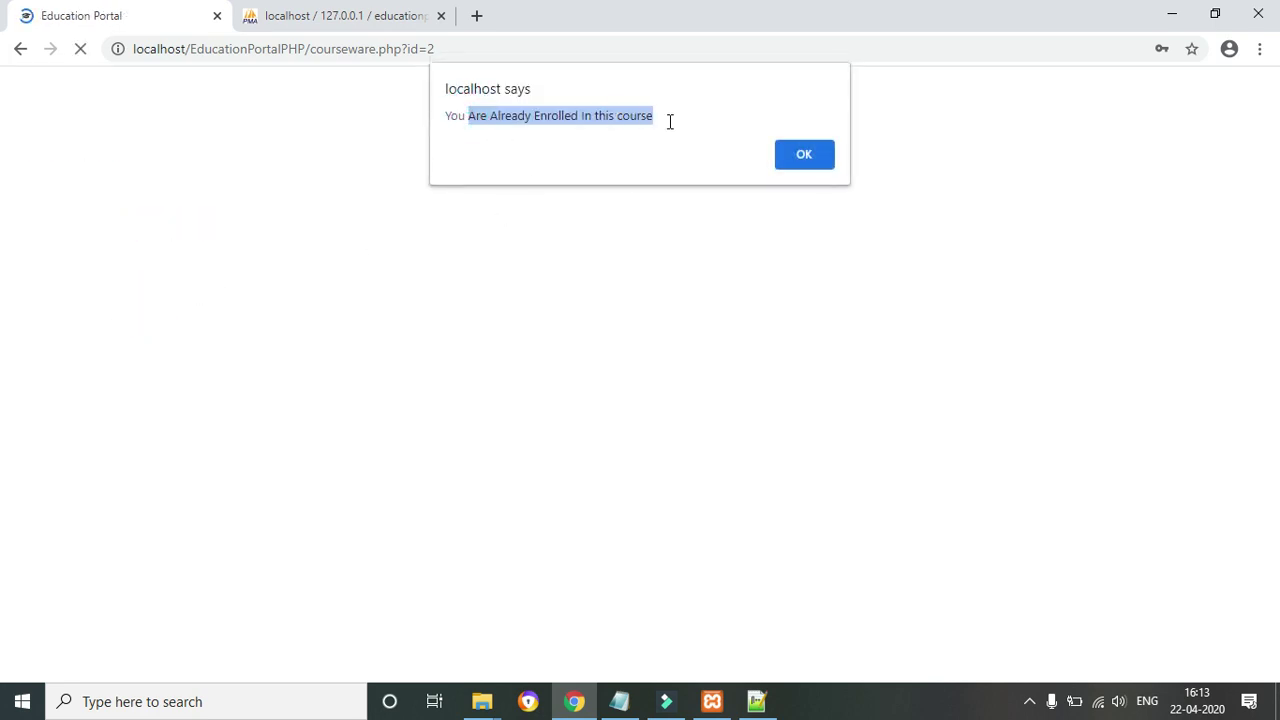
pyautogui.click(810, 168)
# Check the empty My Courses dashboard, then log the student out
pyautogui.click(549, 91)
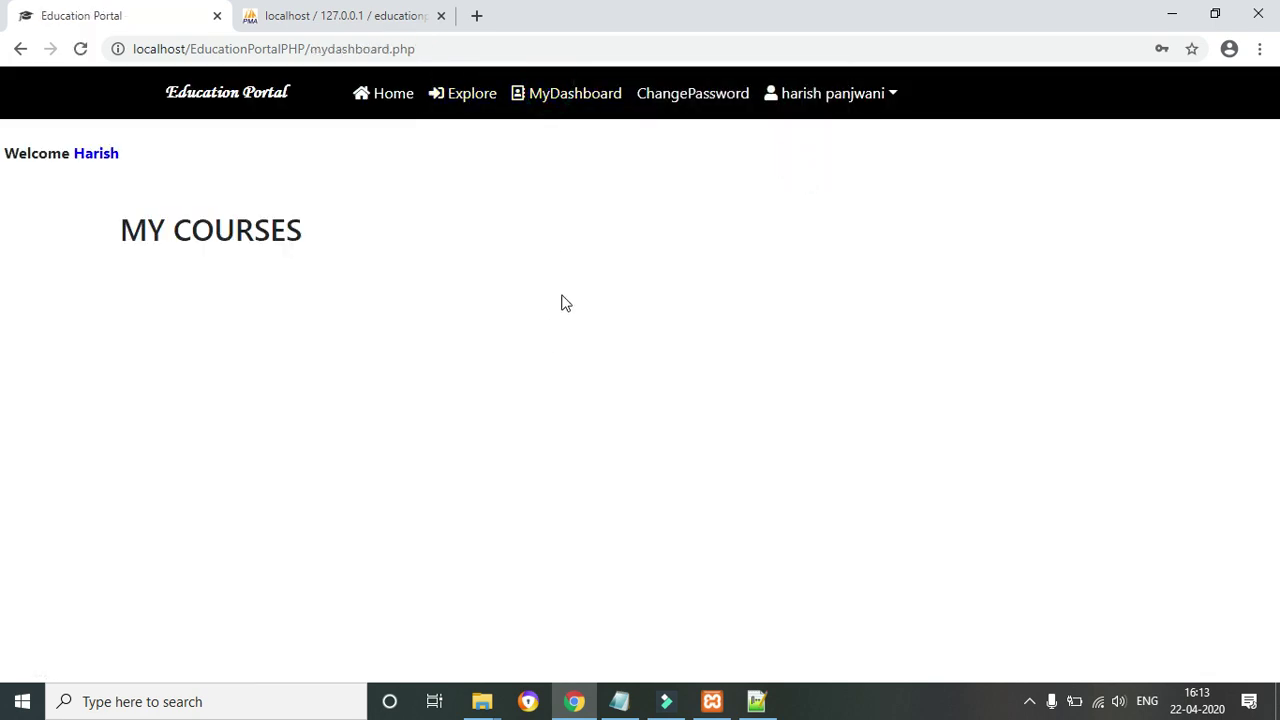
pyautogui.click(895, 100)
pyautogui.click(827, 169)
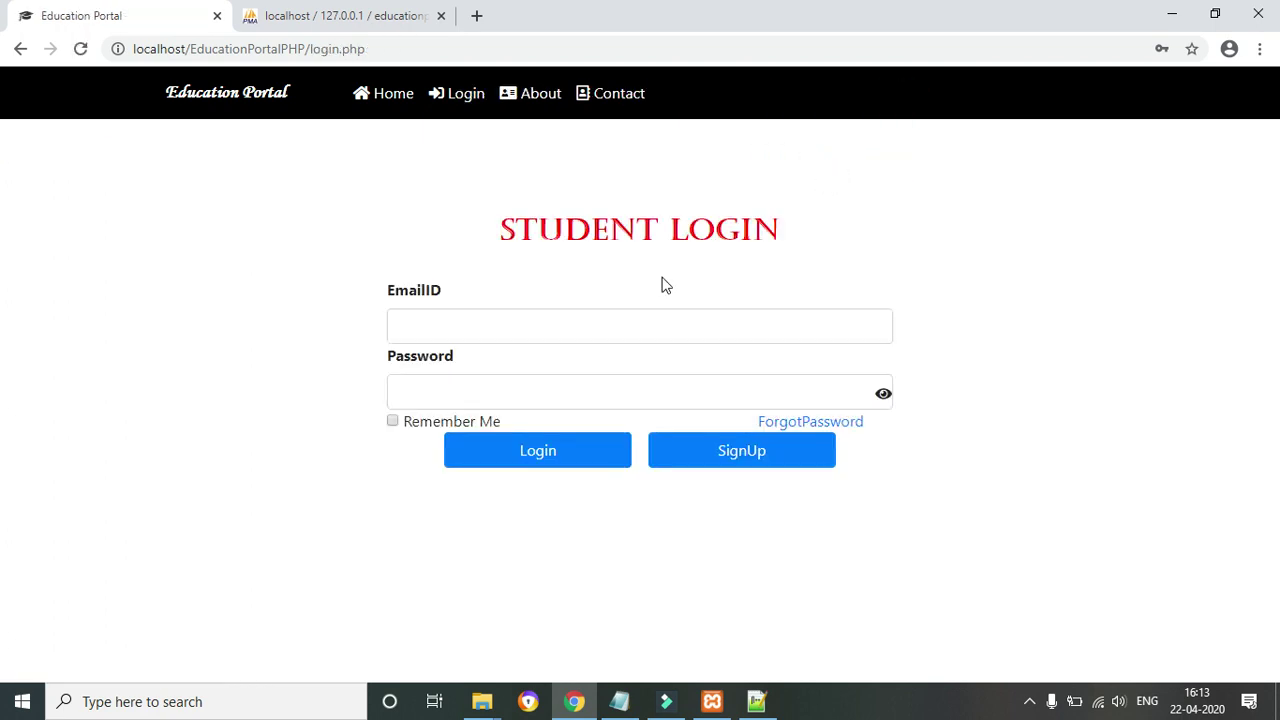
# From the portal home, log in as the instructor using the saved email and password
pyautogui.click(386, 104)
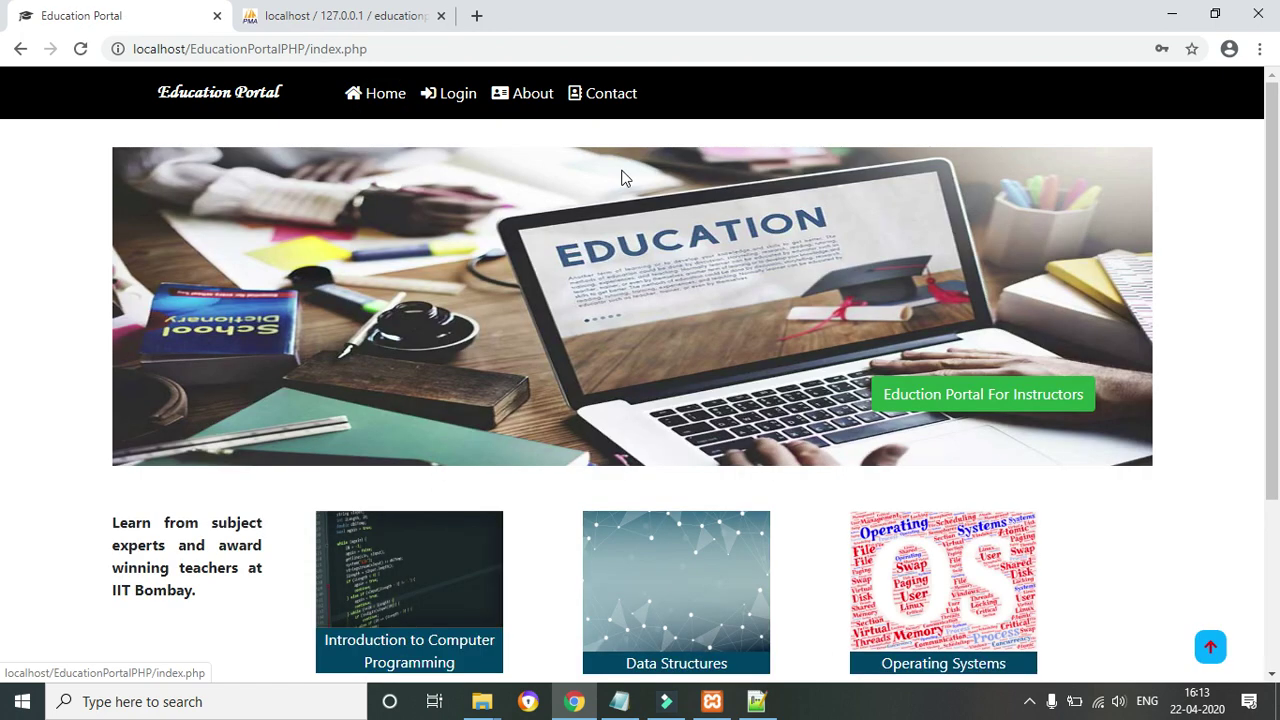
pyautogui.click(996, 398)
pyautogui.click(587, 340)
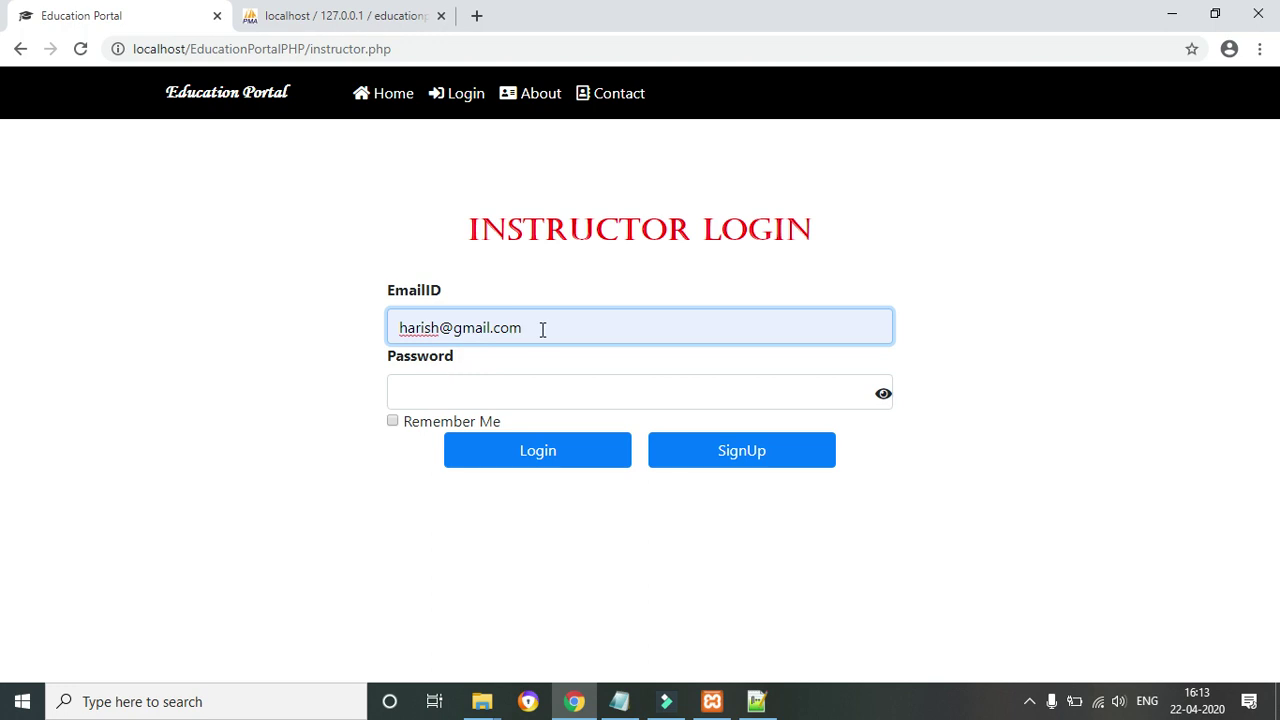
pyautogui.moveTo(540, 328); pyautogui.dragTo(383, 336)
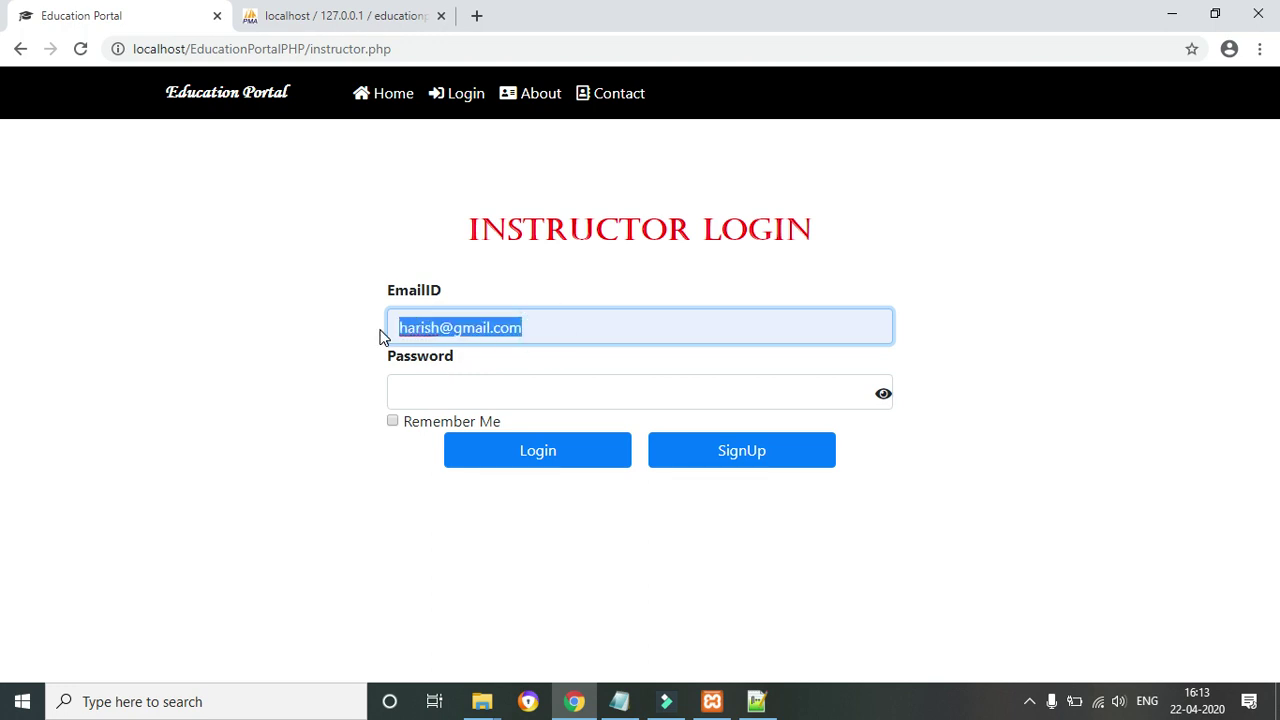
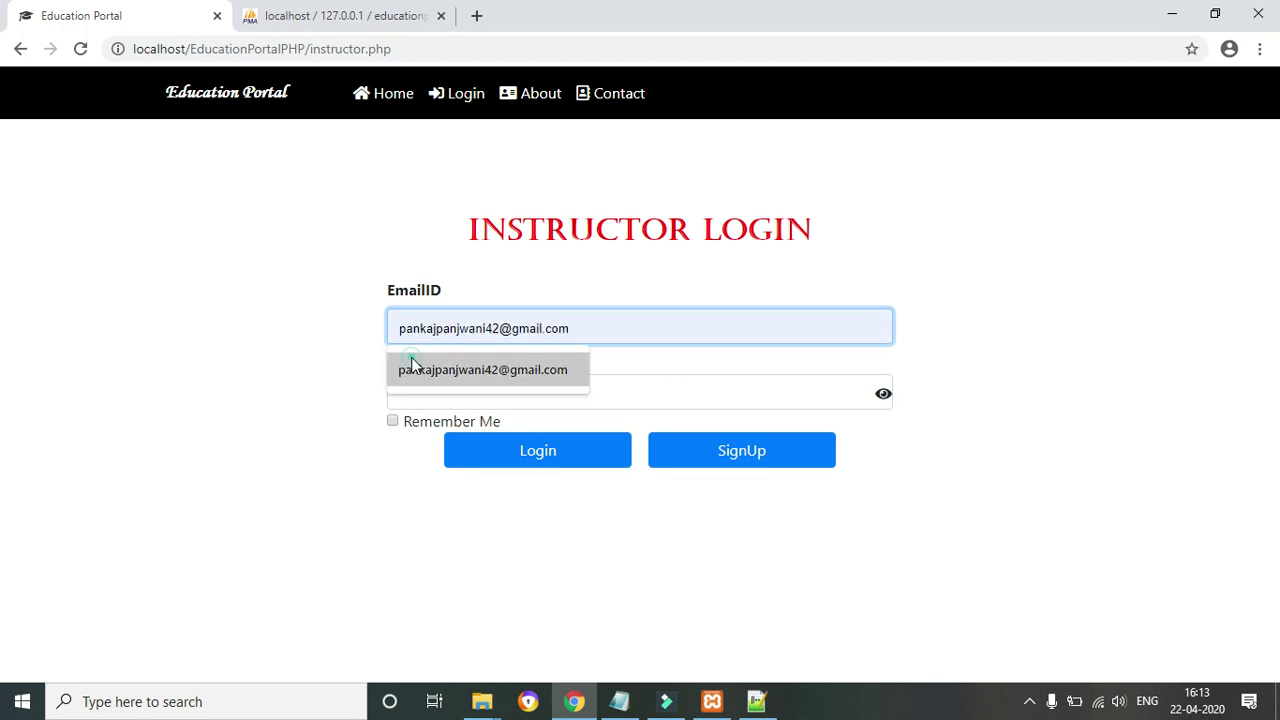
pyautogui.click(411, 364)
pyautogui.click(452, 408)
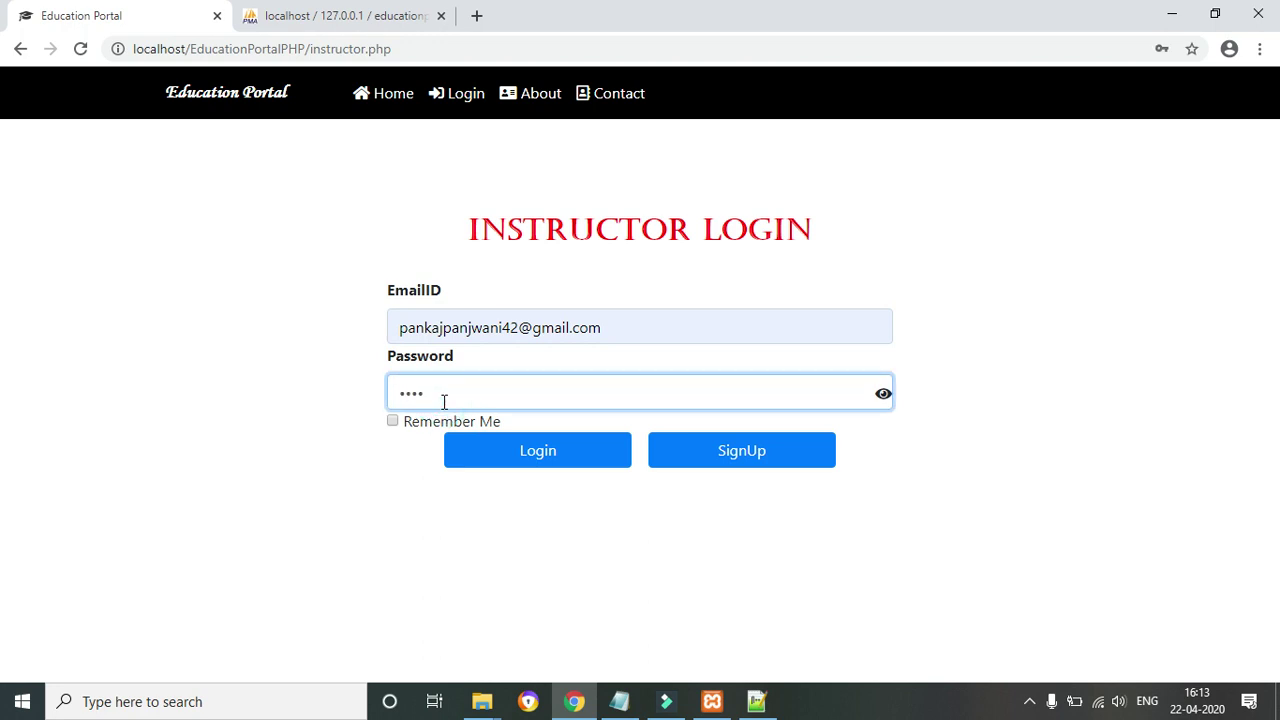
pyautogui.click(514, 448)
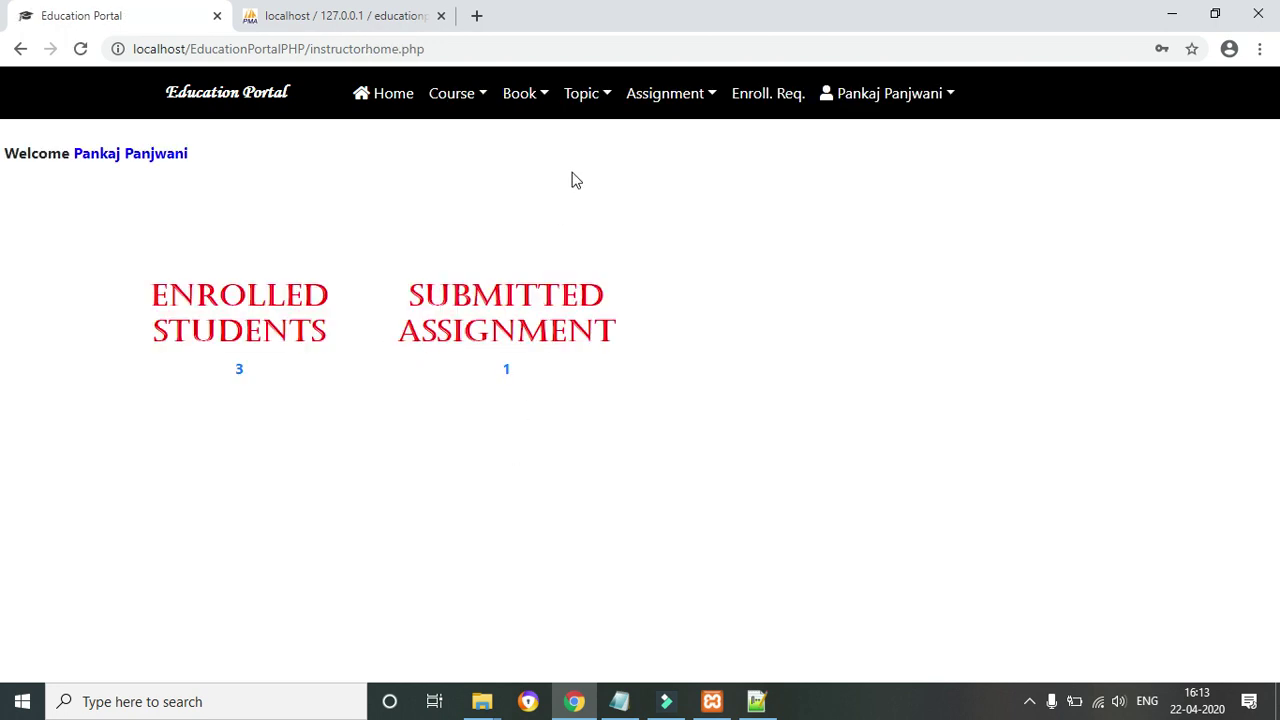
# Set the pending HTML enrollment request 12 to Accept and confirm the status update
pyautogui.click(778, 100)
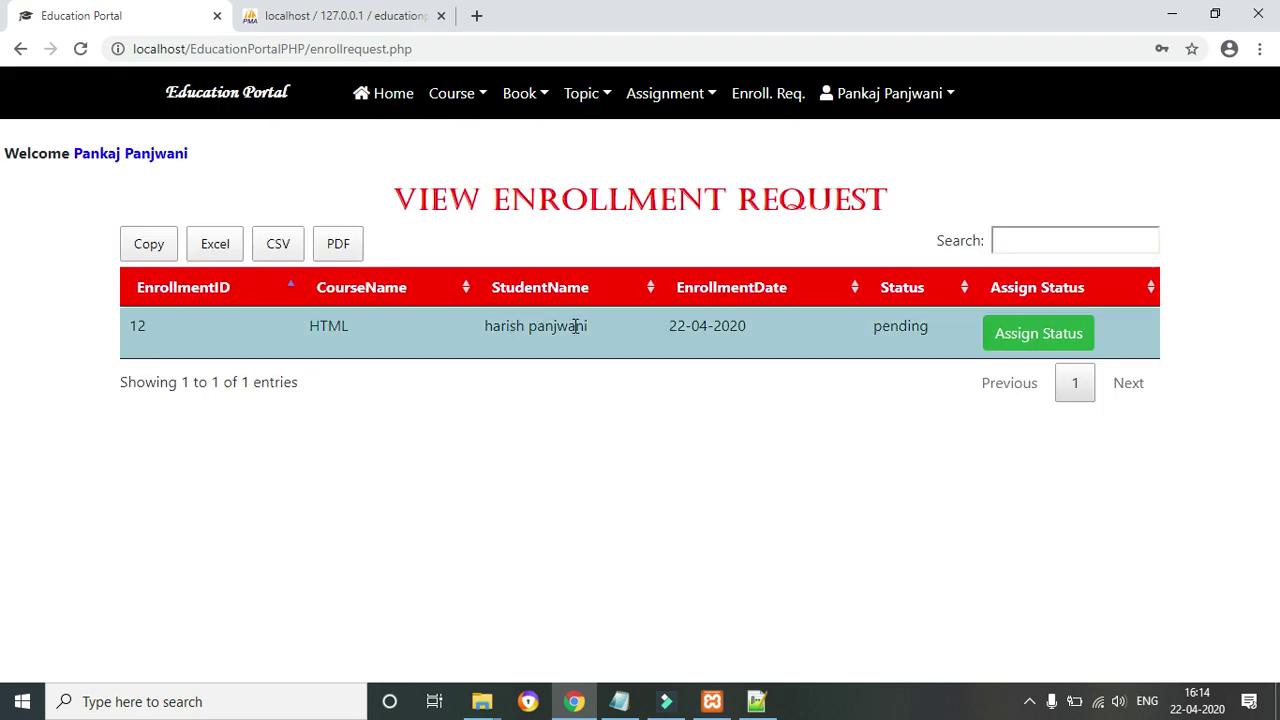
pyautogui.moveTo(500, 330); pyautogui.dragTo(720, 331)
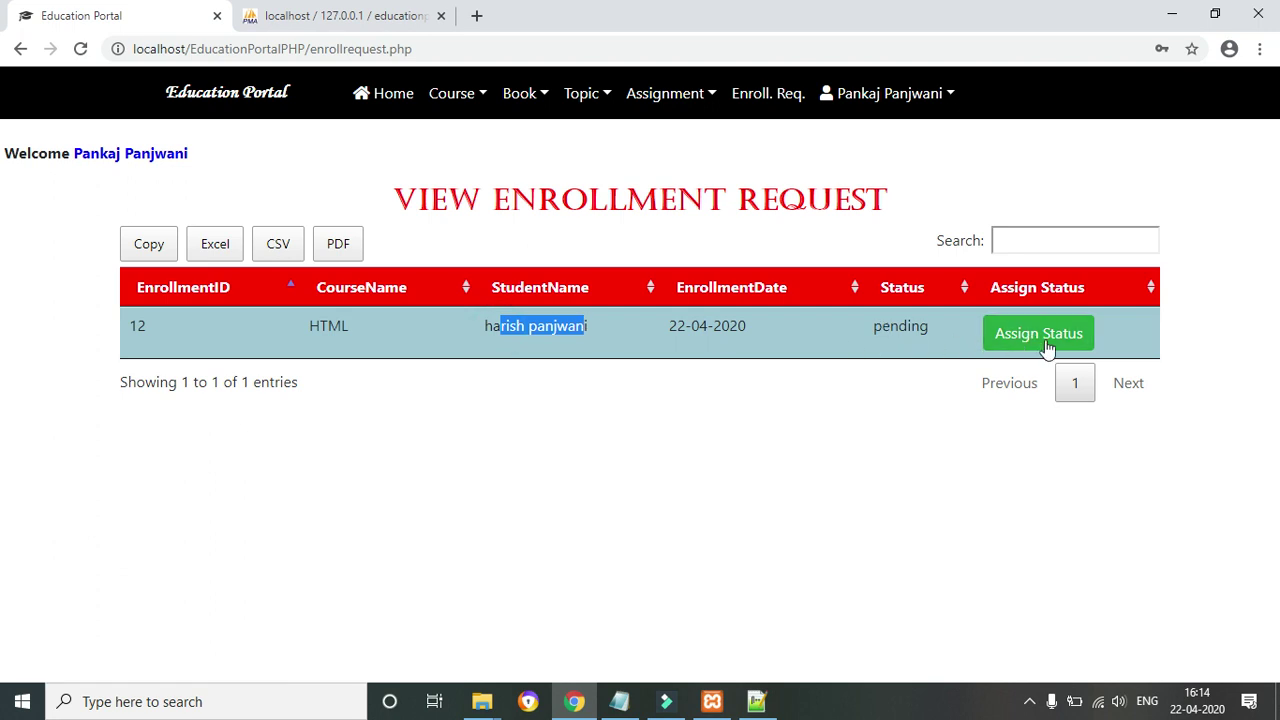
pyautogui.click(1050, 345)
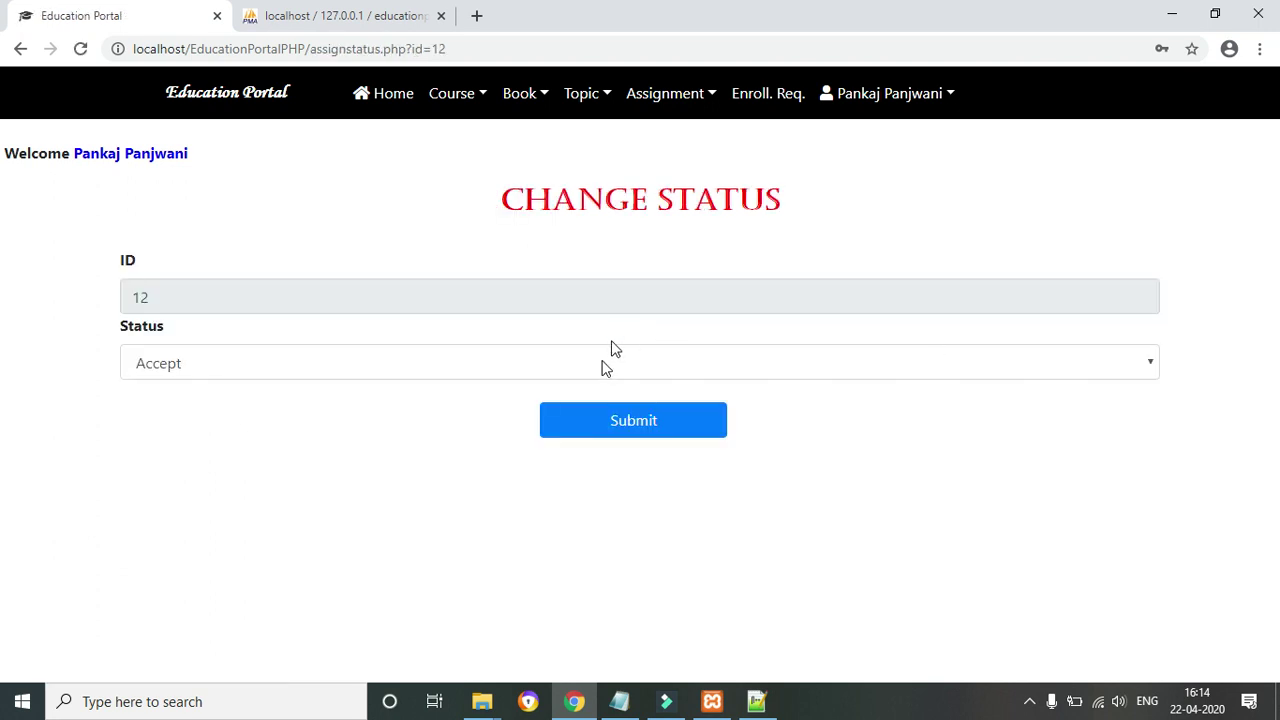
pyautogui.click(497, 358)
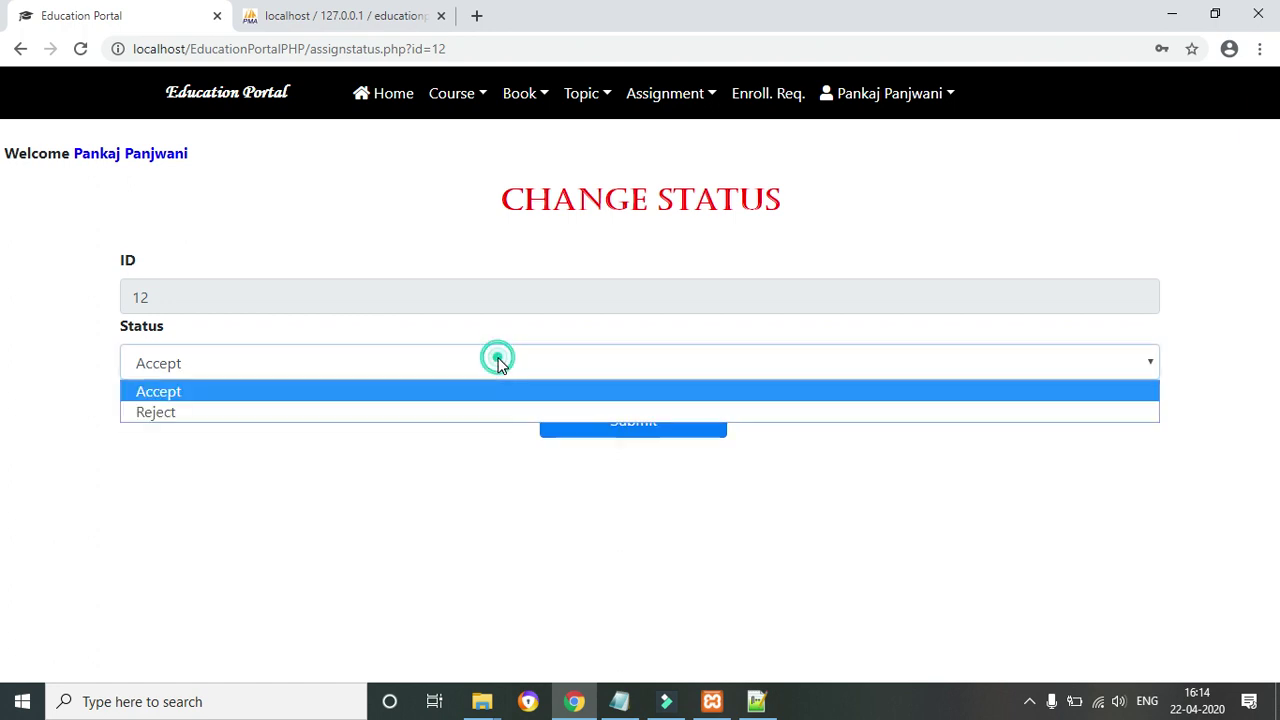
pyautogui.click(497, 360)
pyautogui.click(621, 424)
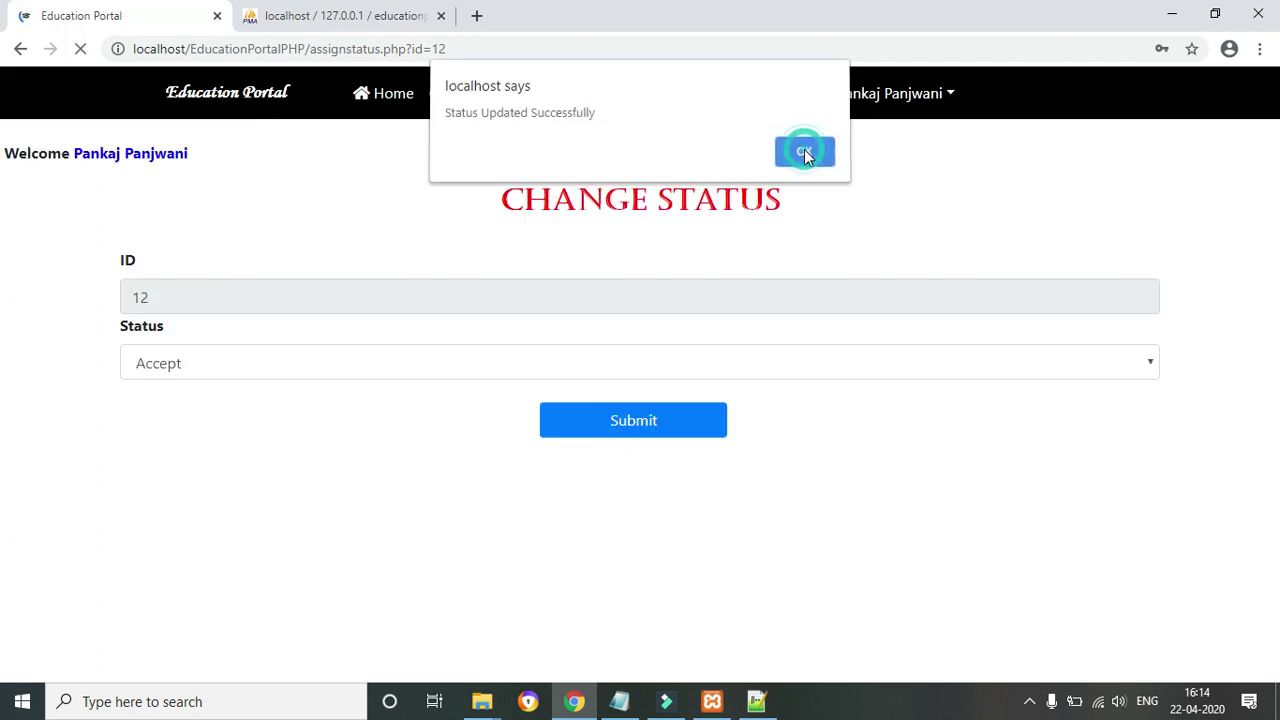
pyautogui.click(805, 155)
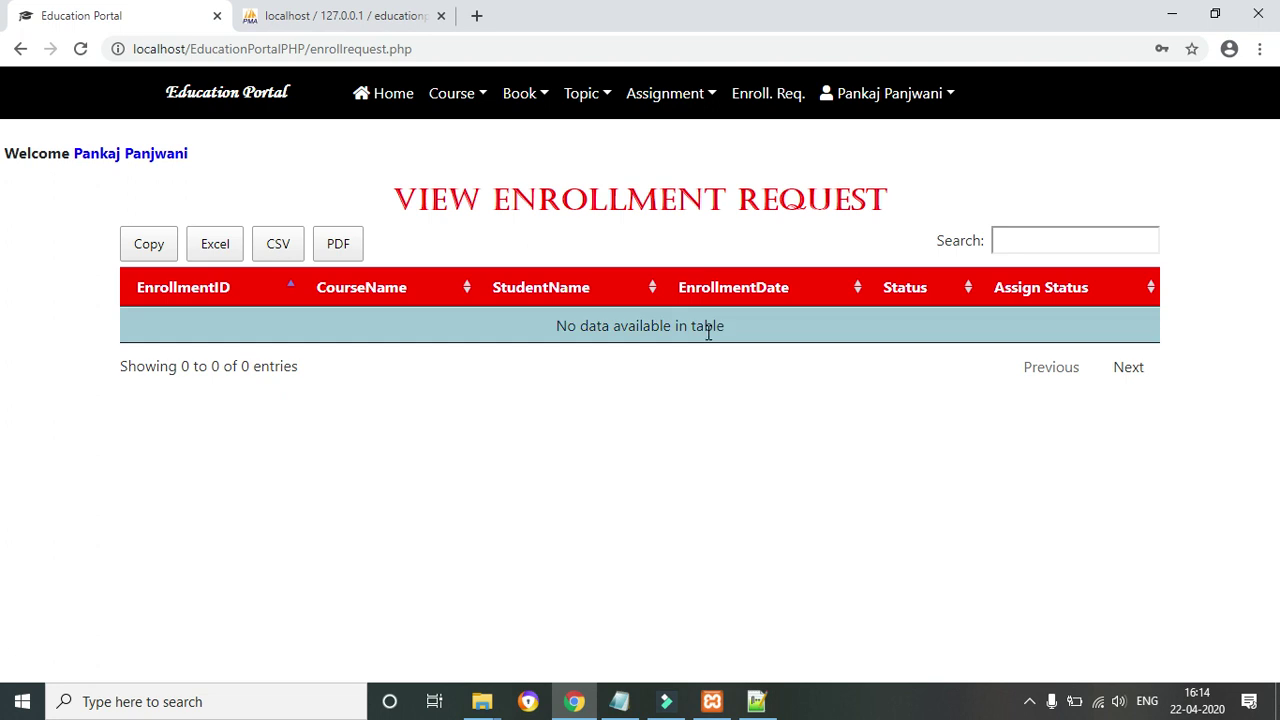
# Log out of the instructor account and fill the Student Login with the saved student email
pyautogui.click(921, 97)
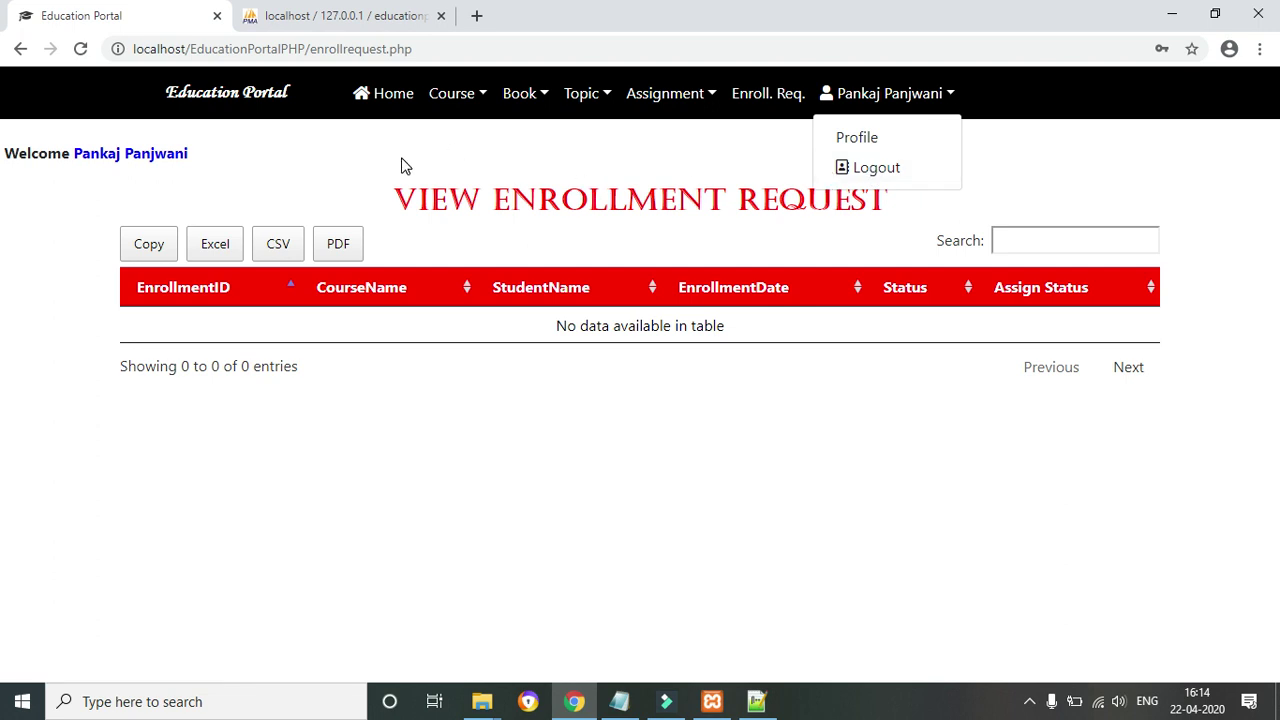
pyautogui.scroll(-1, 400, 200)
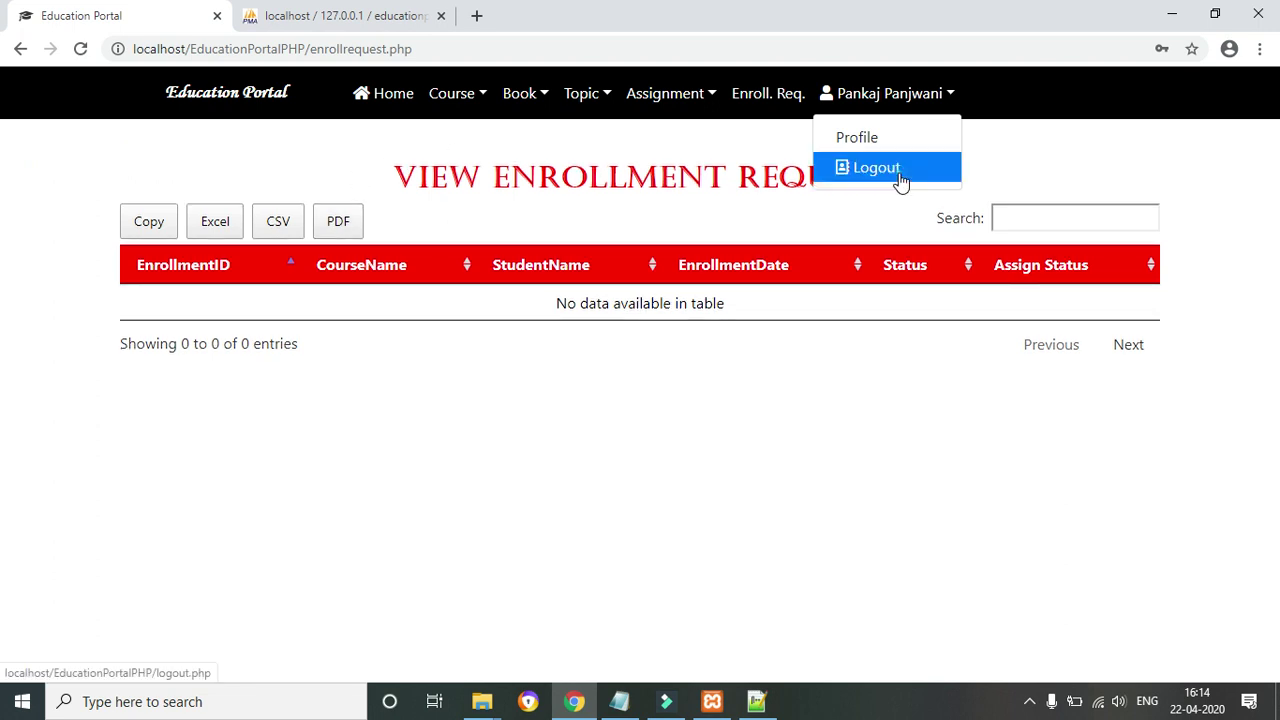
pyautogui.click(893, 172)
pyautogui.click(477, 328)
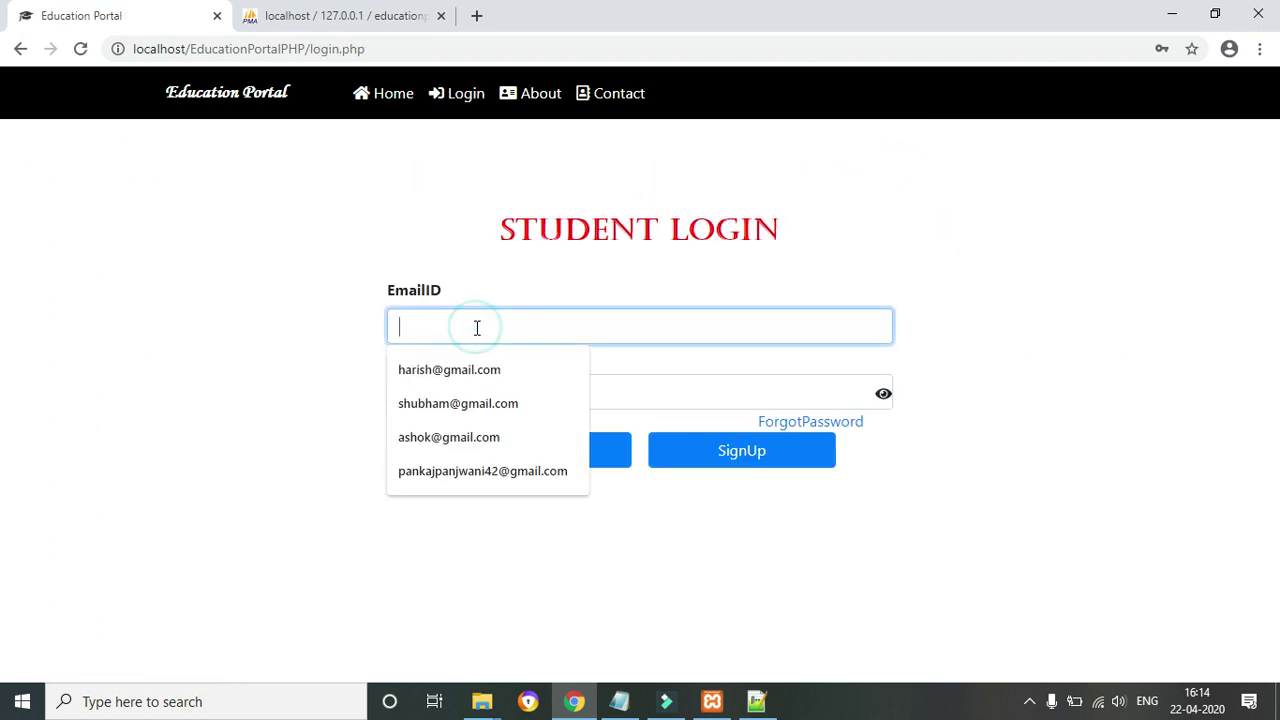
pyautogui.click(450, 370)
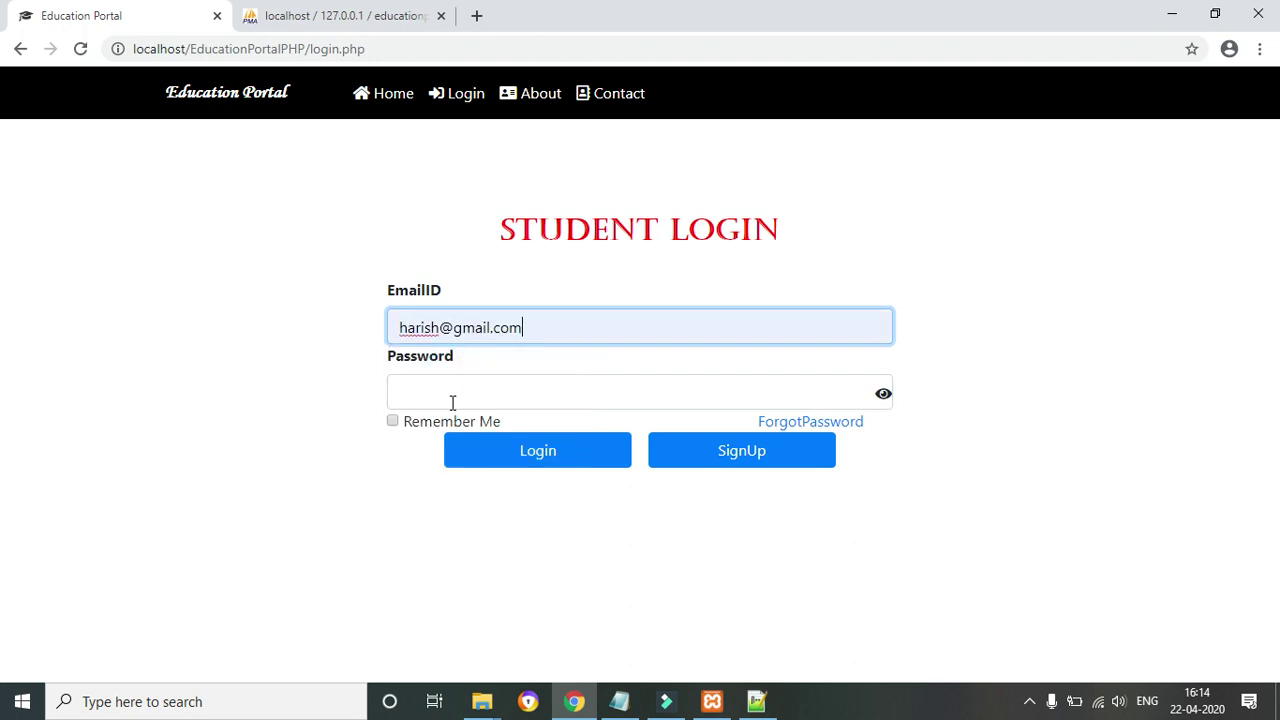